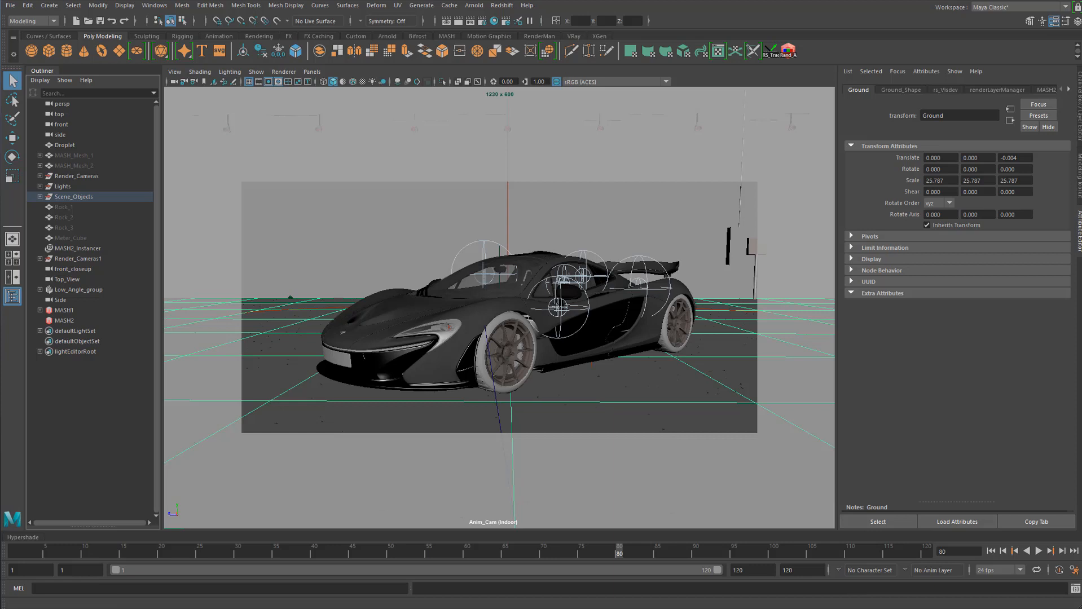
Step: Switch to the browser and review the Cryptomatte GitHub page, including its repository contents and the encoder and decoder implementations
left_click_drag(3, 421, 1, 418)
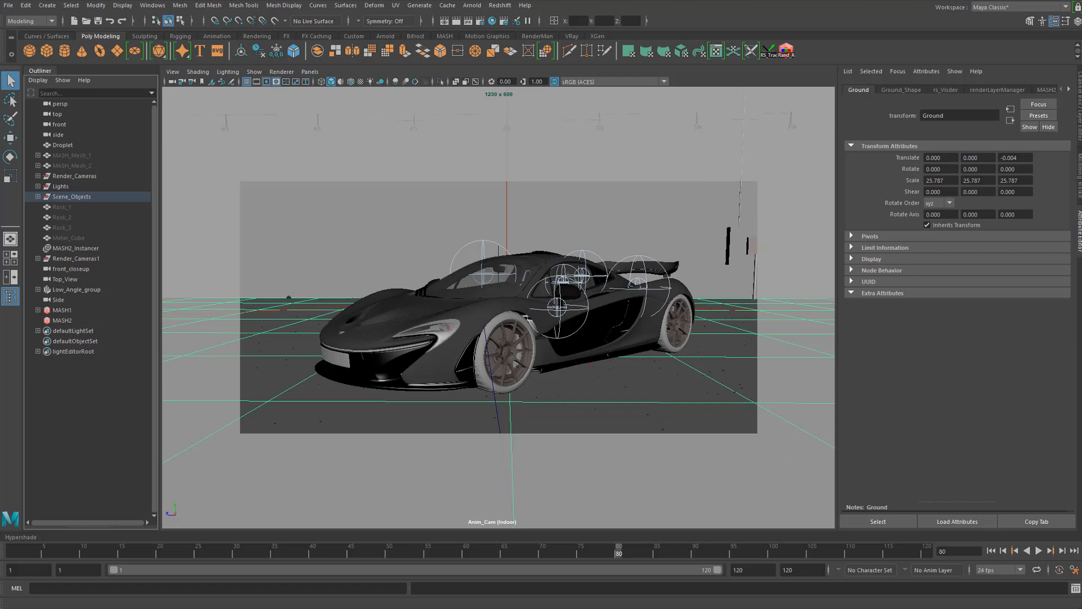
left_click_drag(46, 608, 360, 62)
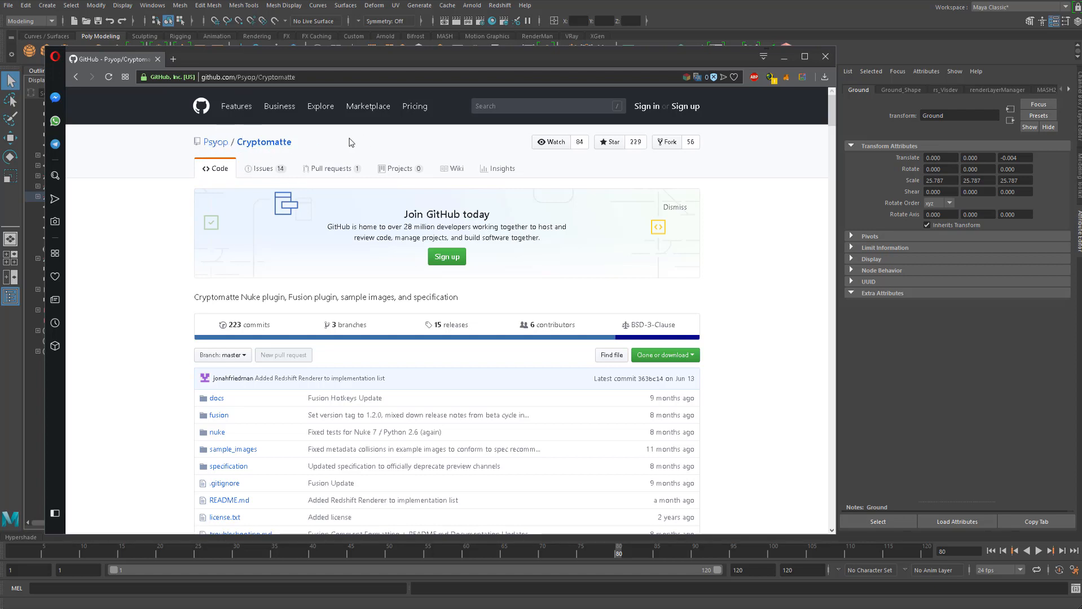
scroll(339, 395, "down", 3)
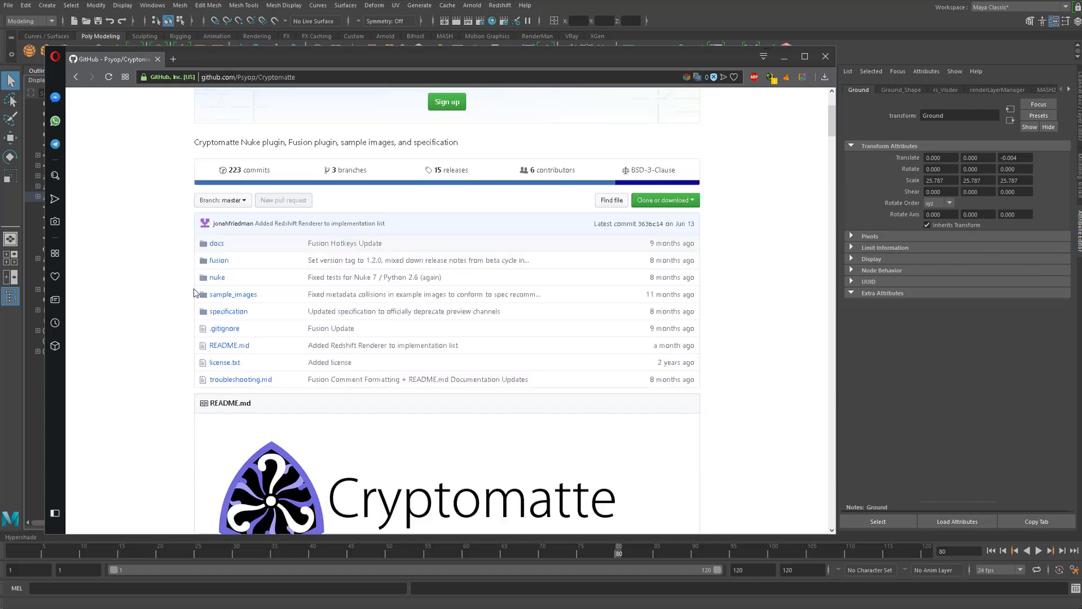
scroll(333, 263, "down", 5)
scroll(333, 357, "down", 3)
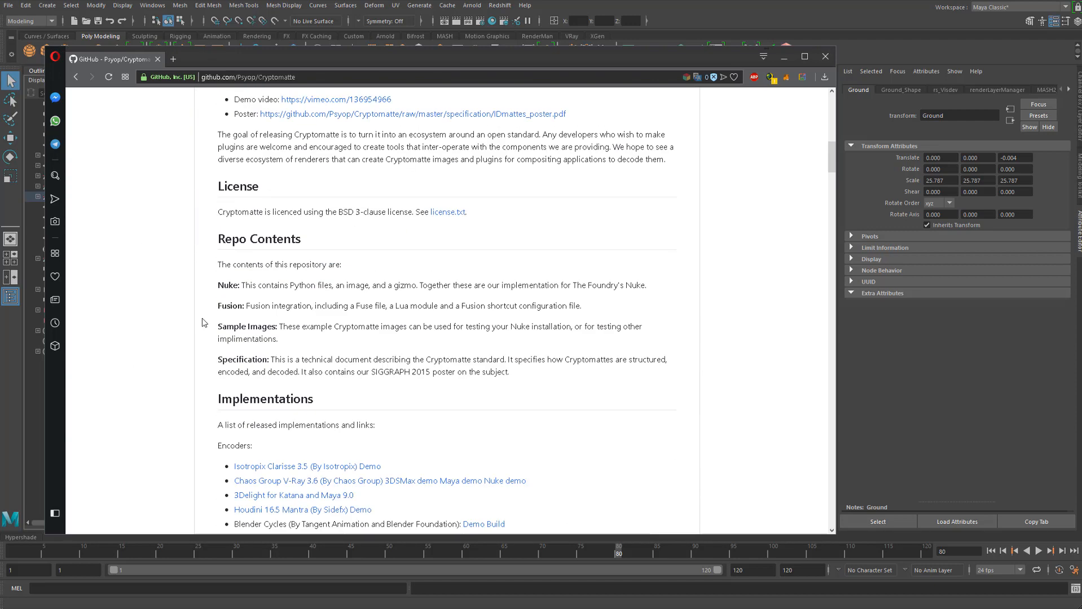
scroll(333, 357, "down", 4)
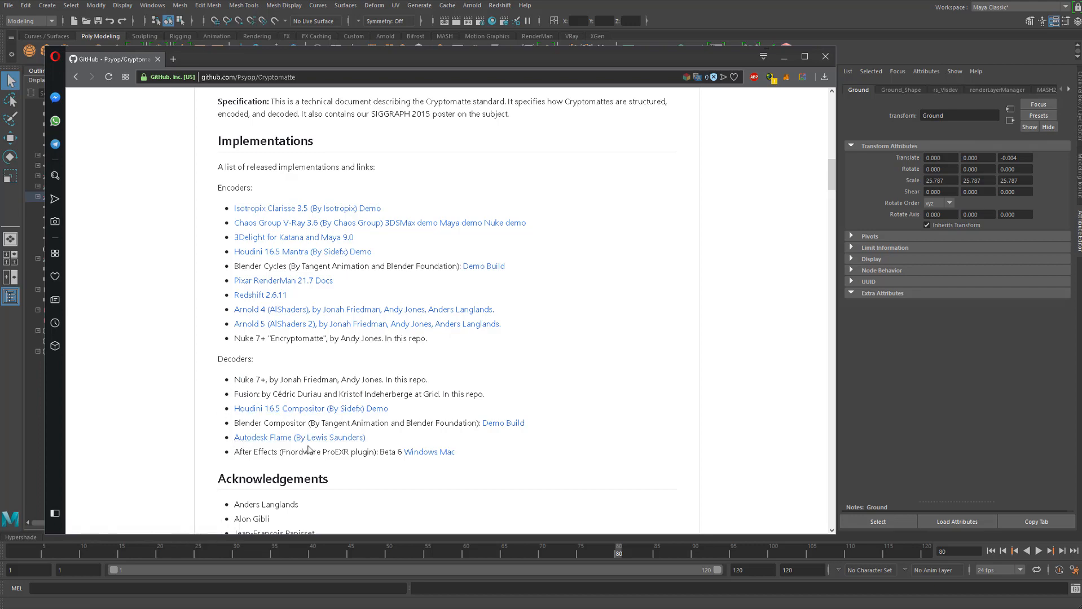
scroll(394, 485, "down", 4)
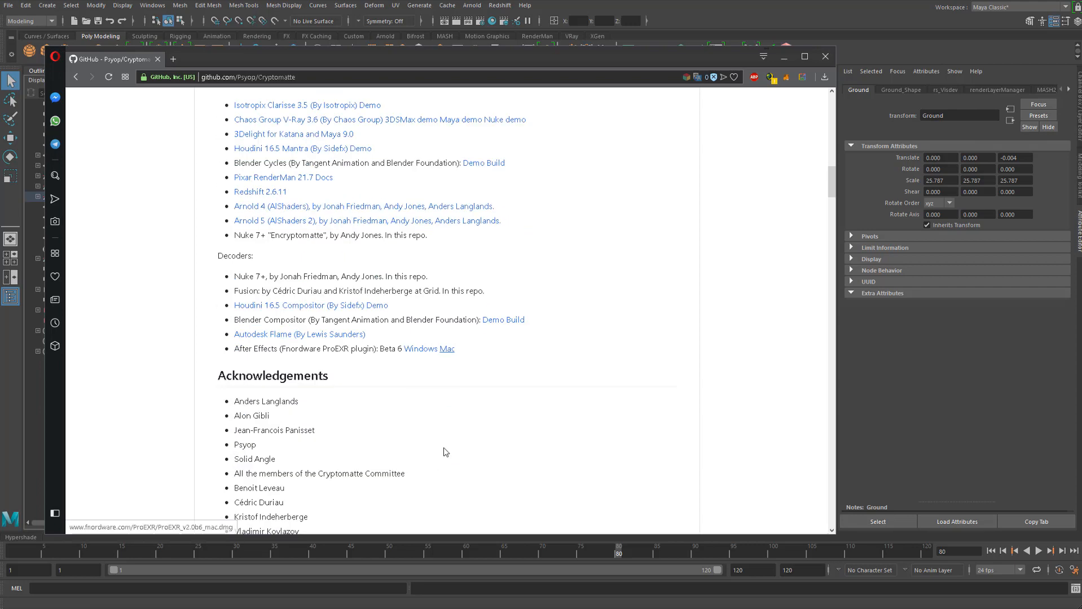
scroll(393, 403, "up", 4)
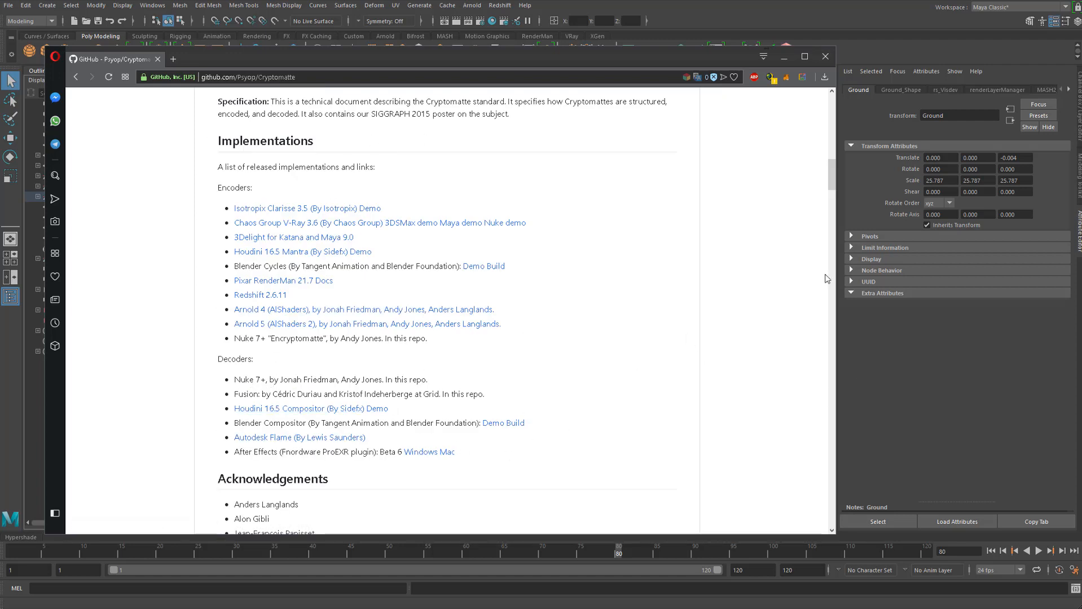
scroll(304, 442, "down", 8)
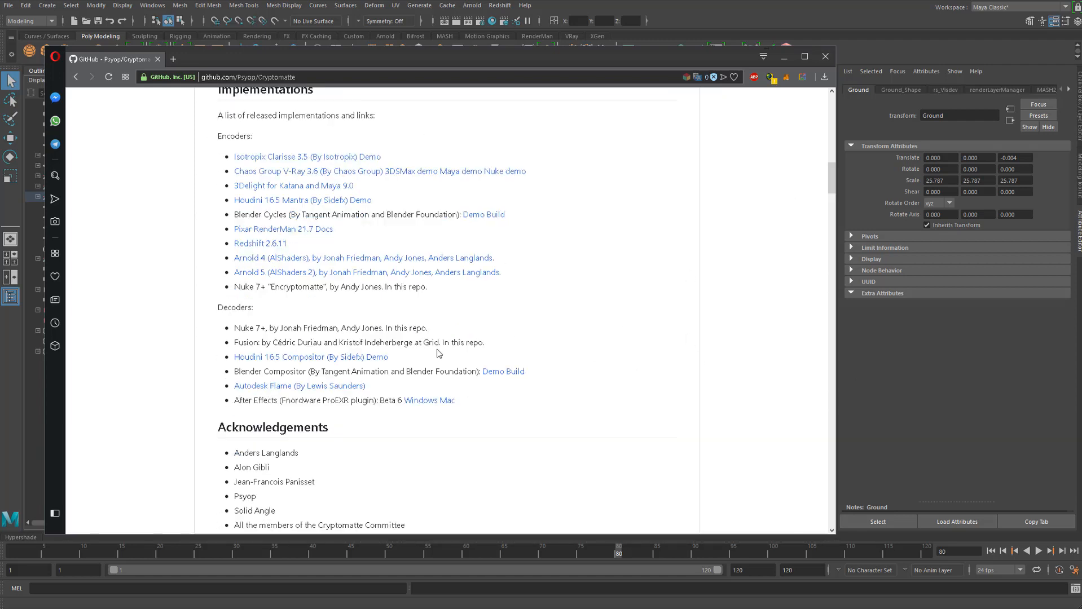
scroll(419, 389, "up", 15)
scroll(419, 389, "up", 7)
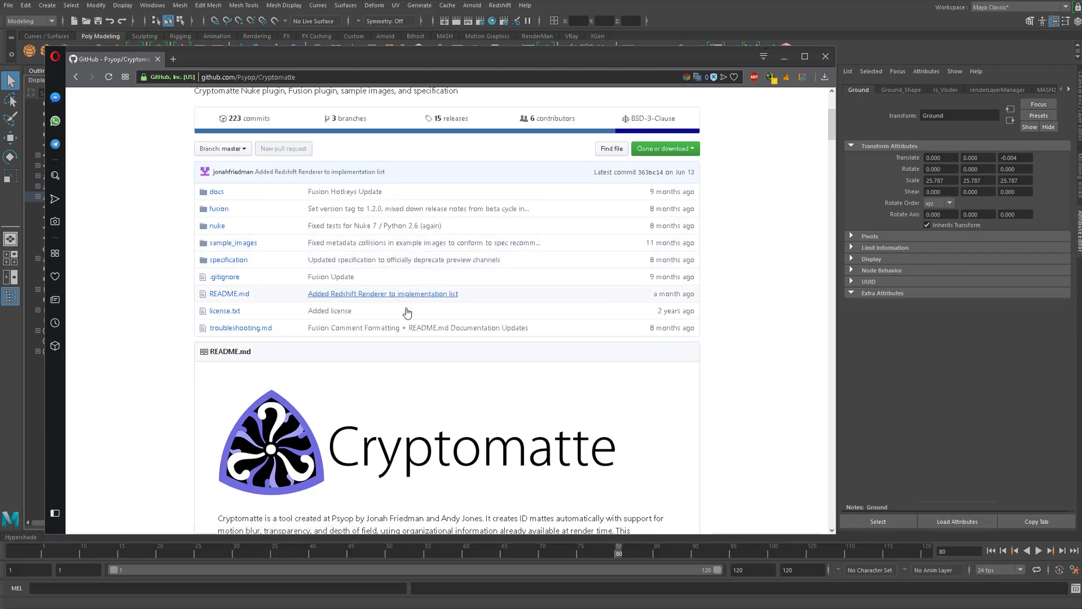
scroll(197, 408, "down", 2)
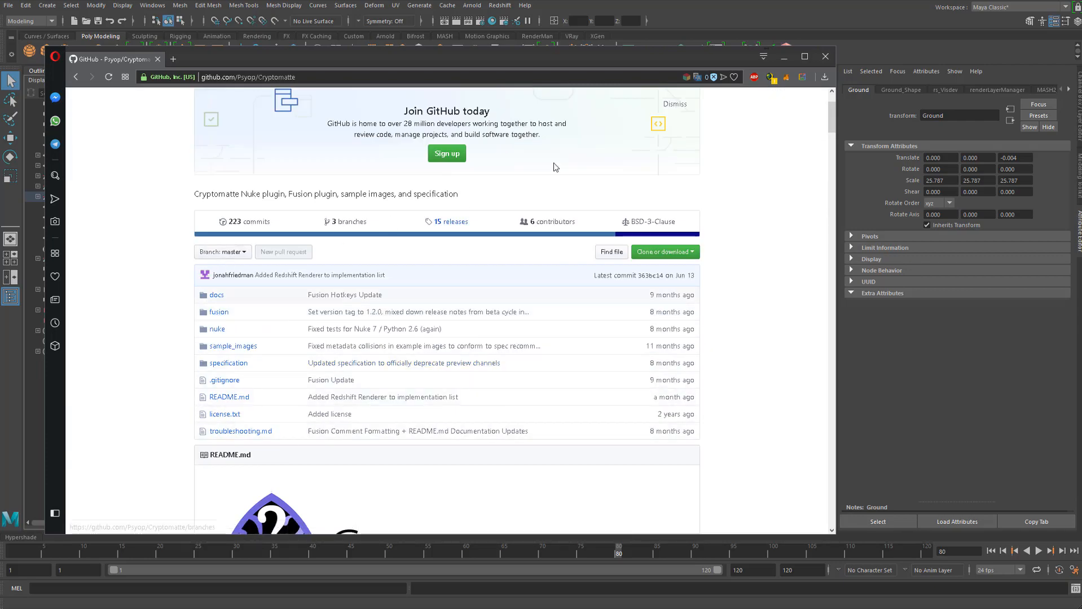
mouse_move(658, 62)
left_mouse_down()
mouse_move(379, 148)
mouse_move(0, 332)
left_mouse_up()
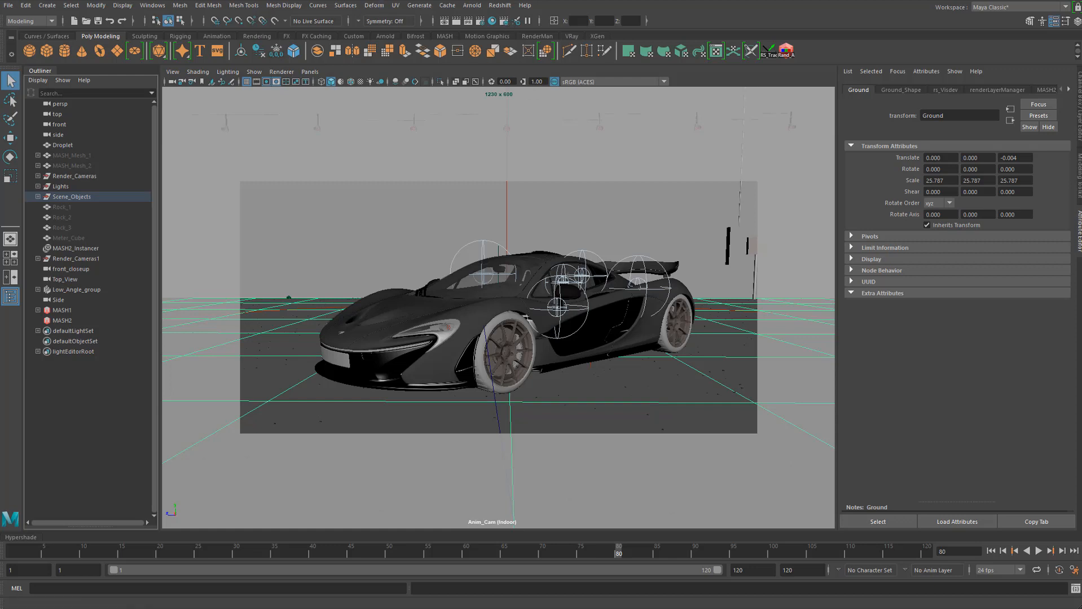
Step: In the Redshift render settings, replace the existing Cryptomatte AOV with a newly added one and open its attributes
left_click_drag(612, 608, 612, 47)
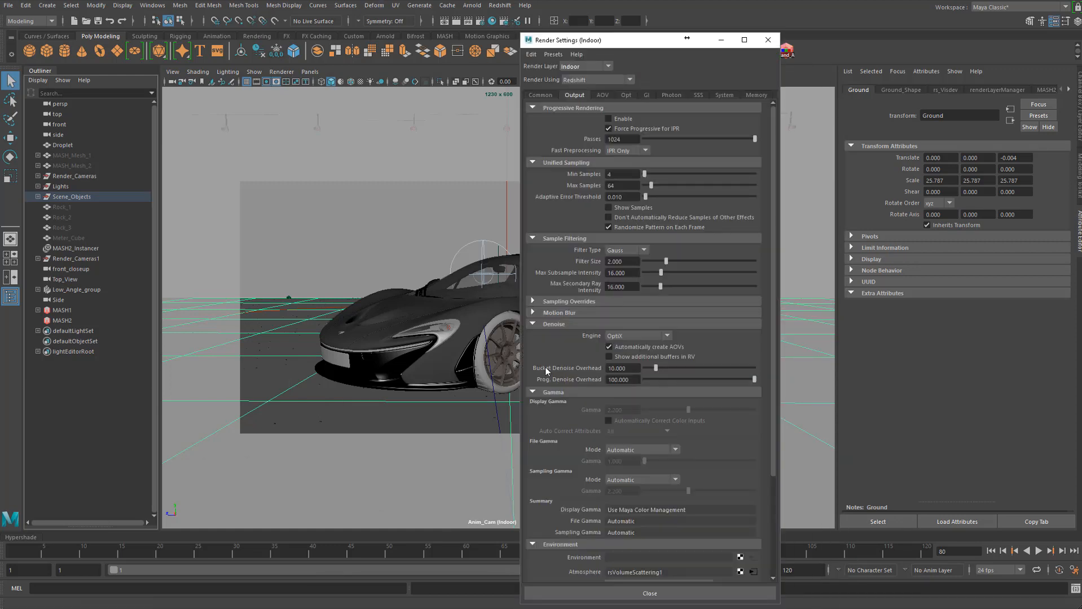
left_click(603, 94)
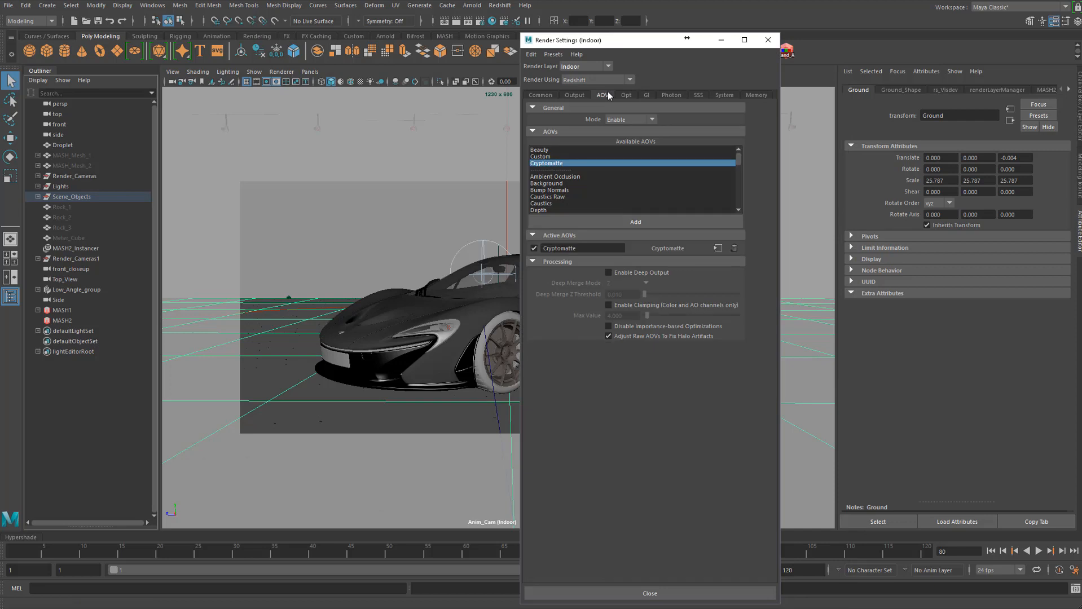
left_click(734, 249)
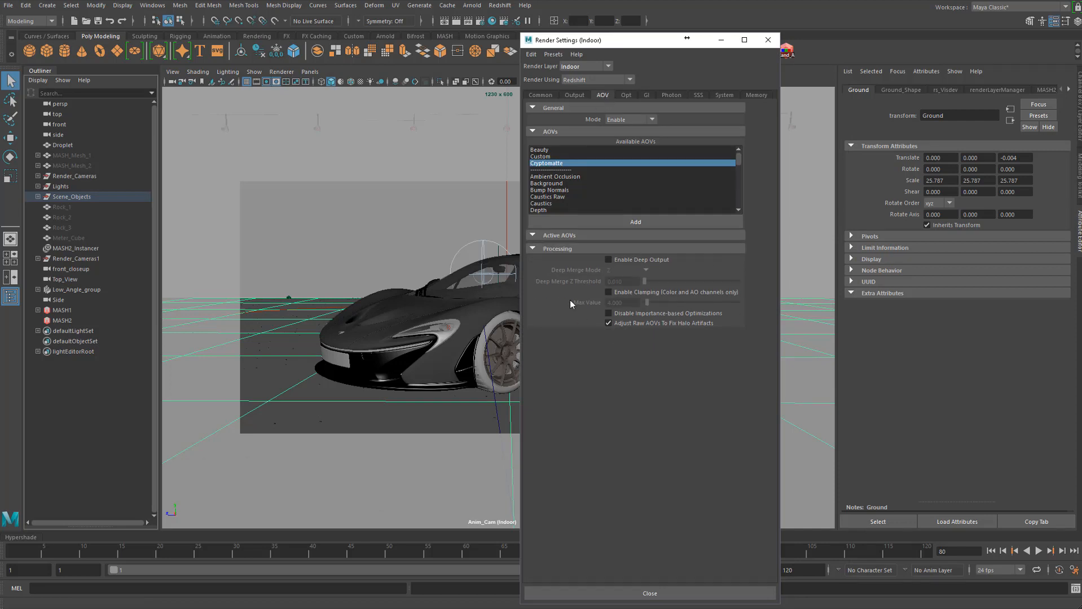
left_click(567, 156)
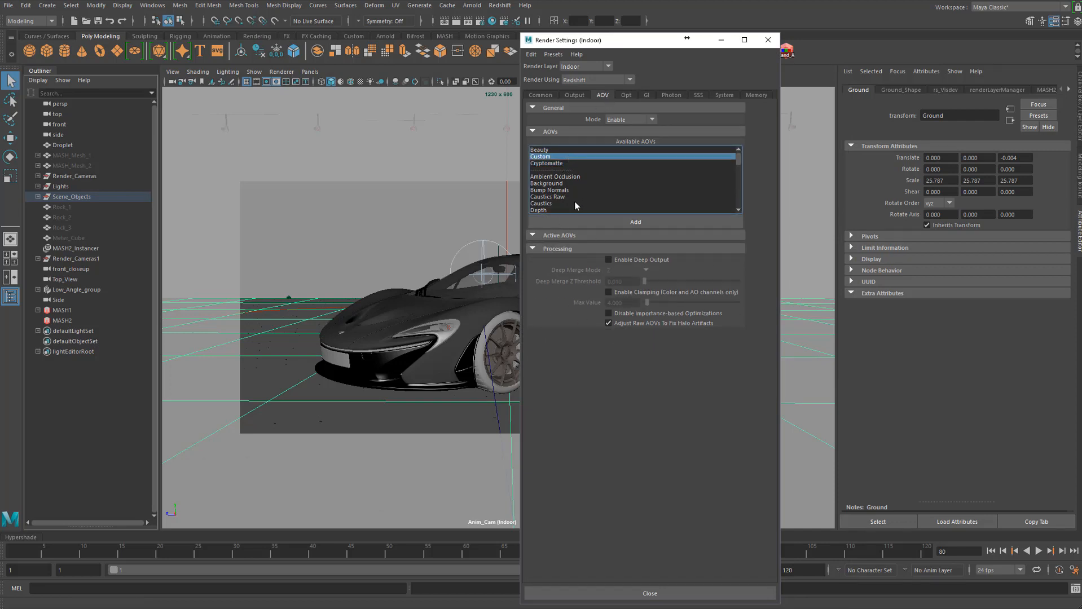
left_click(553, 164)
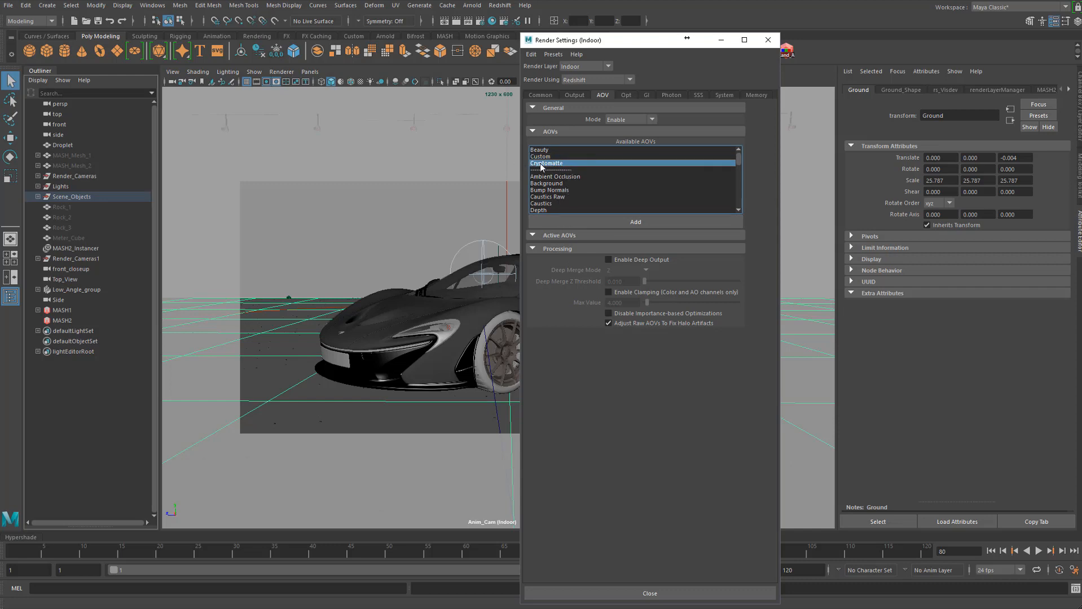
double_click(541, 164)
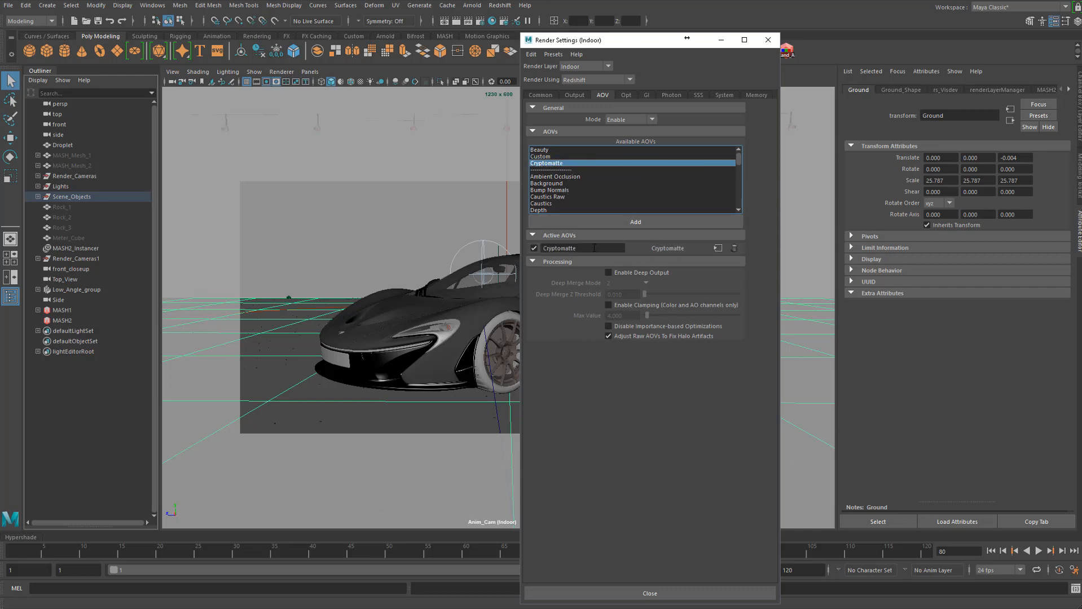
left_click(717, 248)
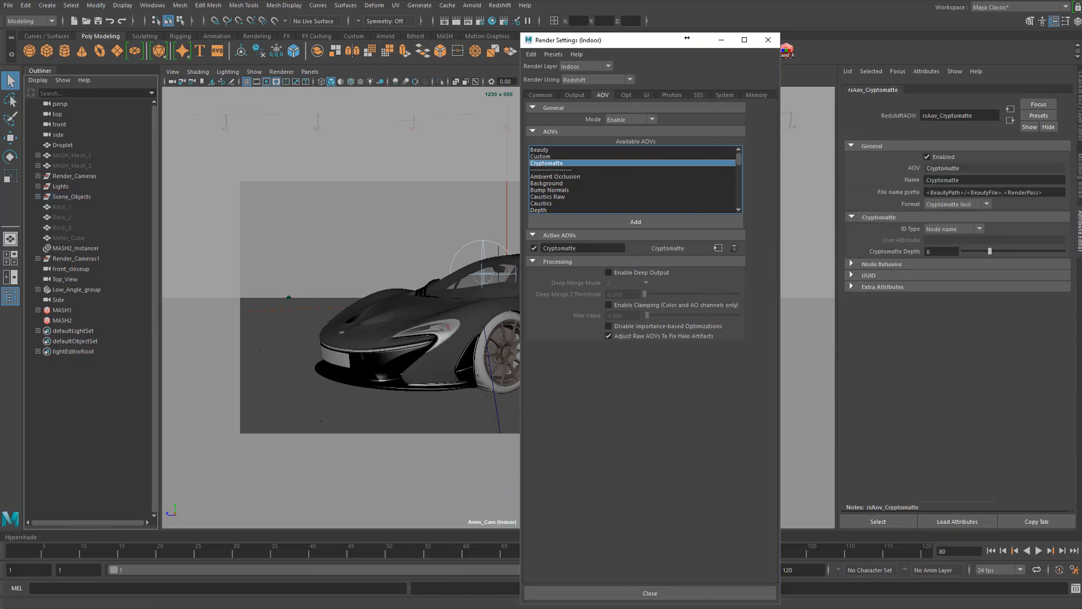
left_click(650, 594)
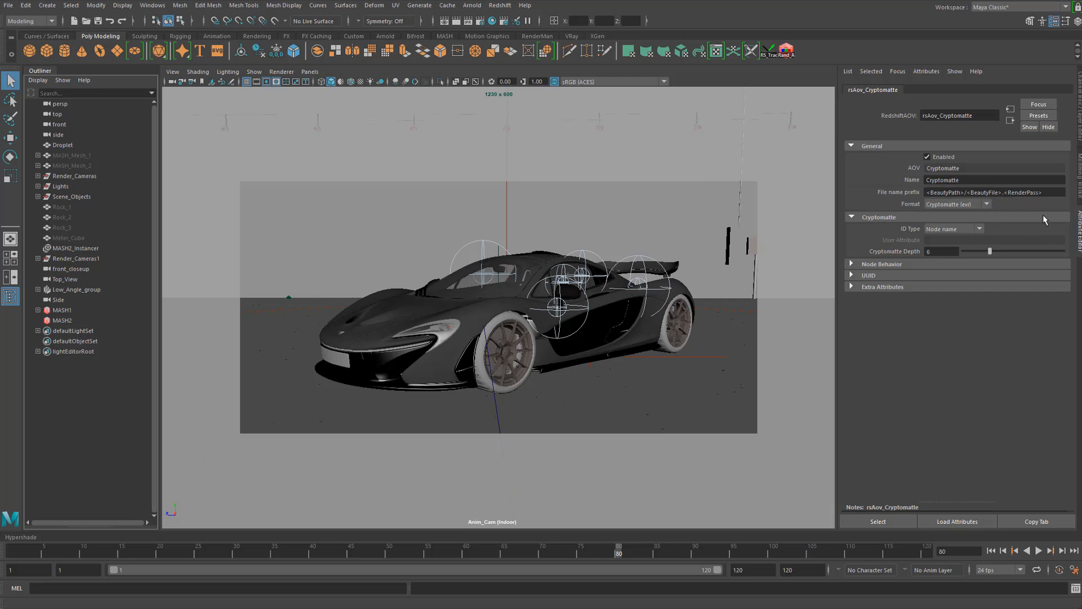
Step: Check the Cryptomatte AOV's file format and ID Type choices, keeping ID Type on Node name
left_click(981, 205)
left_click(963, 214)
left_click(976, 231)
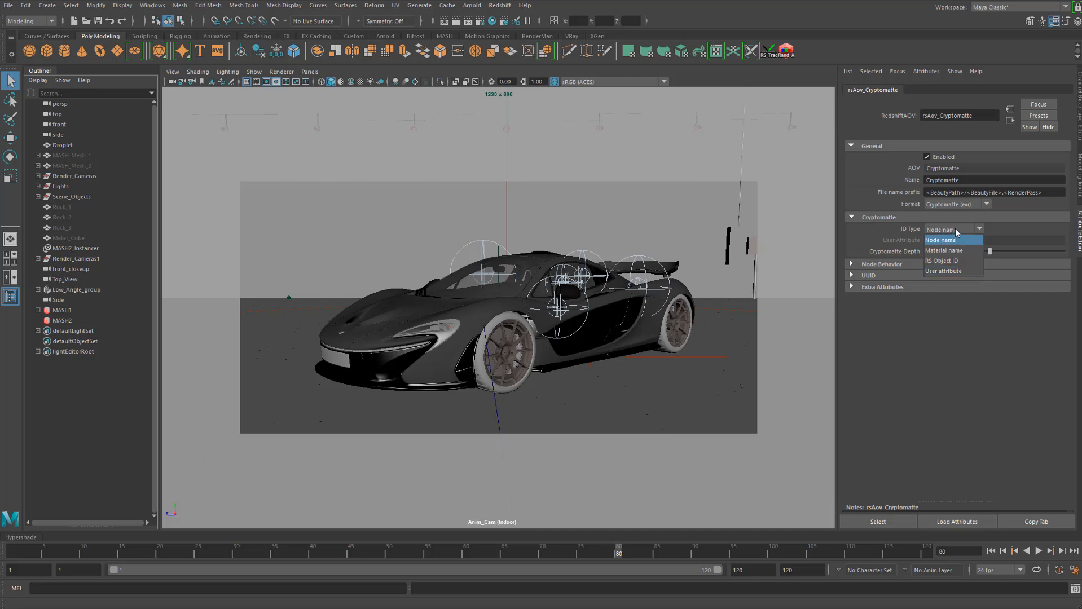
left_click(940, 240)
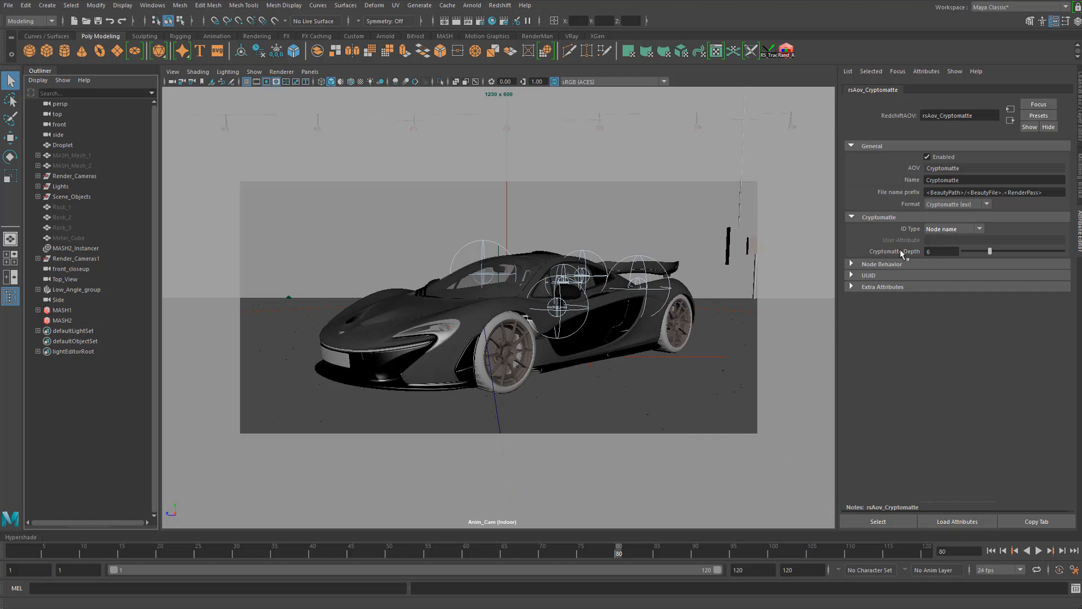
Step: Try User attribute as the Cryptomatte ID Type and restore Node name
left_click(953, 230)
left_click(942, 274)
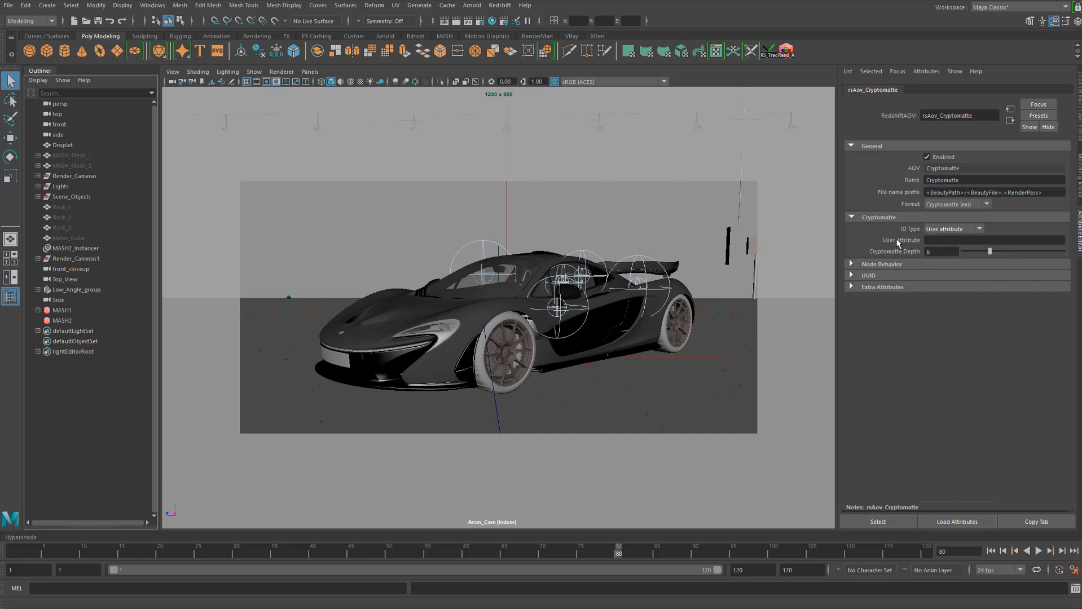
left_click(974, 230)
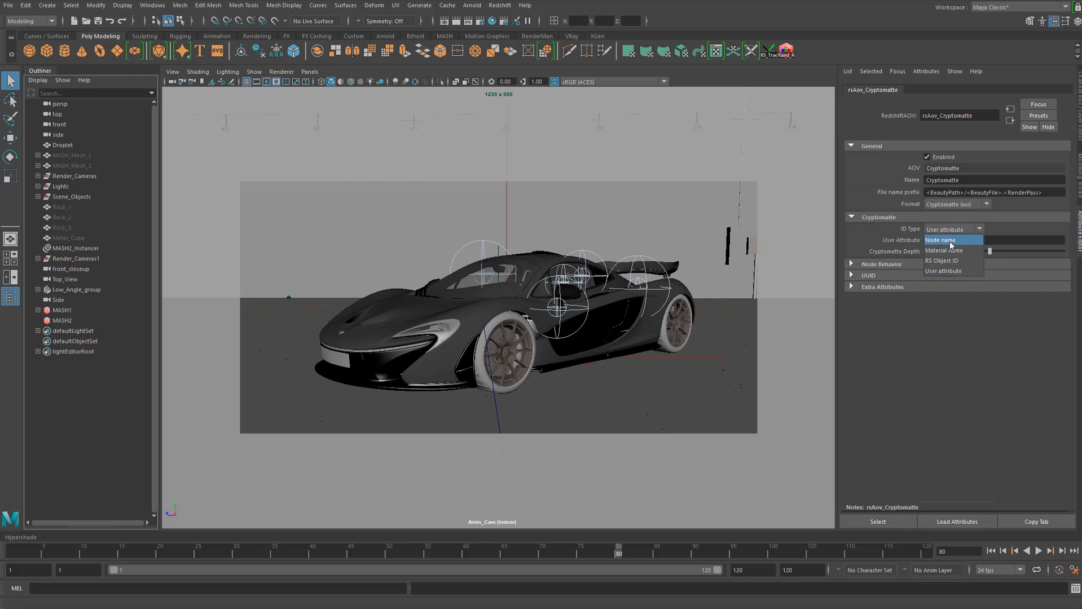
left_click(951, 241)
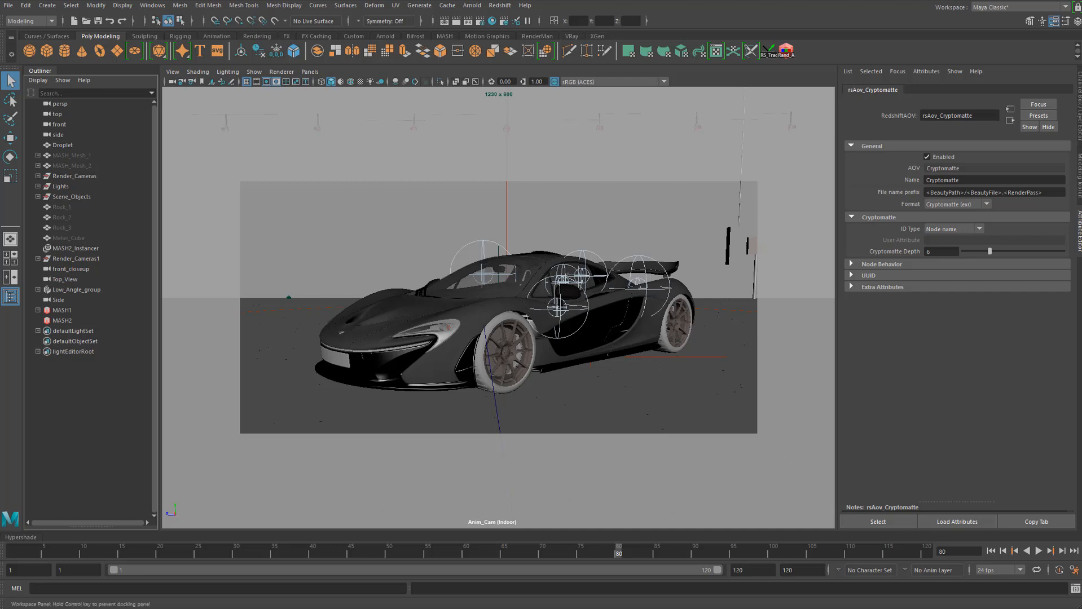
Step: Open the Redshift Render View and compare the render with the Flare and Streak effects toggled off and on
left_click_drag(598, 608, 495, 129)
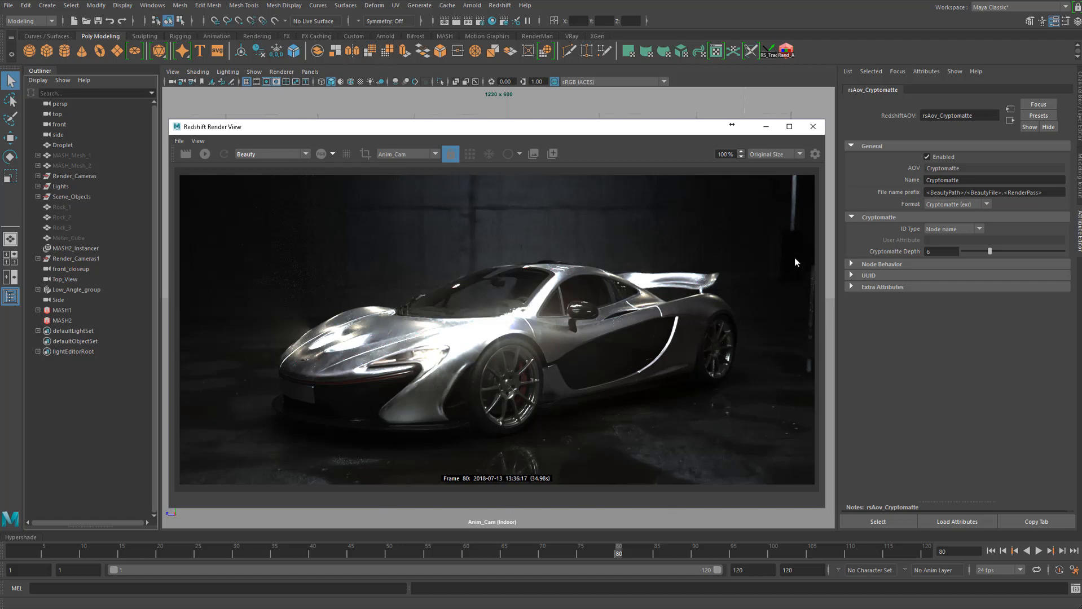
left_click(813, 154)
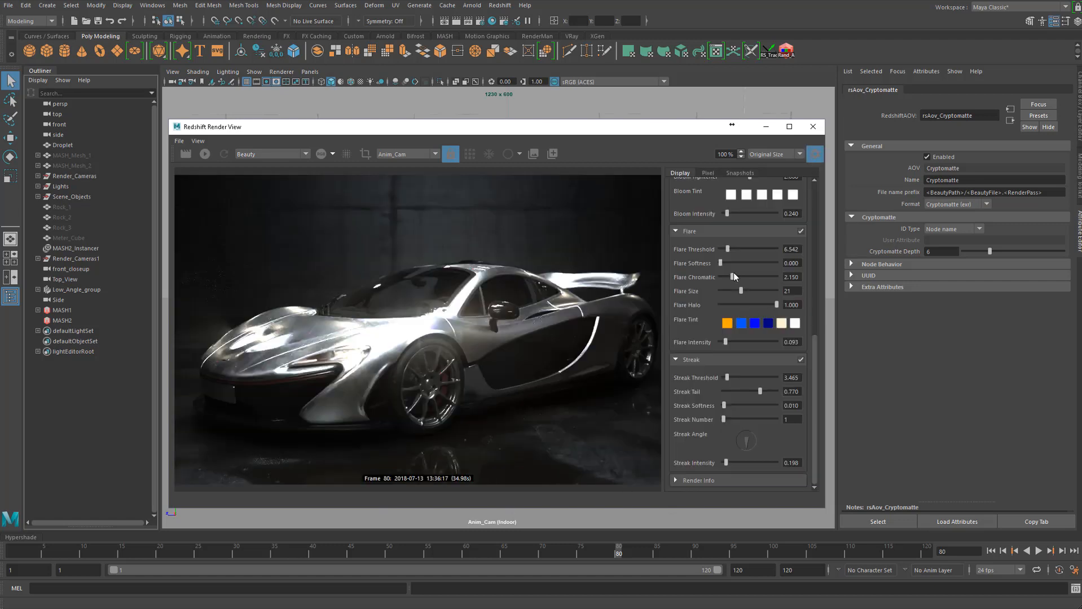
left_click(801, 230)
left_click(801, 230)
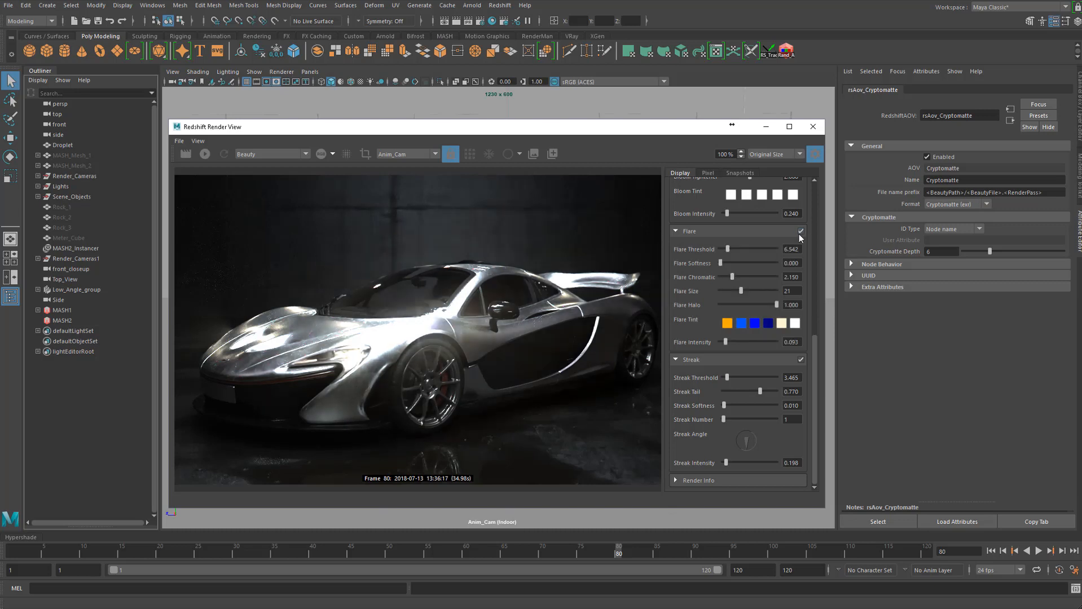
left_click(800, 359)
left_click(801, 359)
left_click(815, 154)
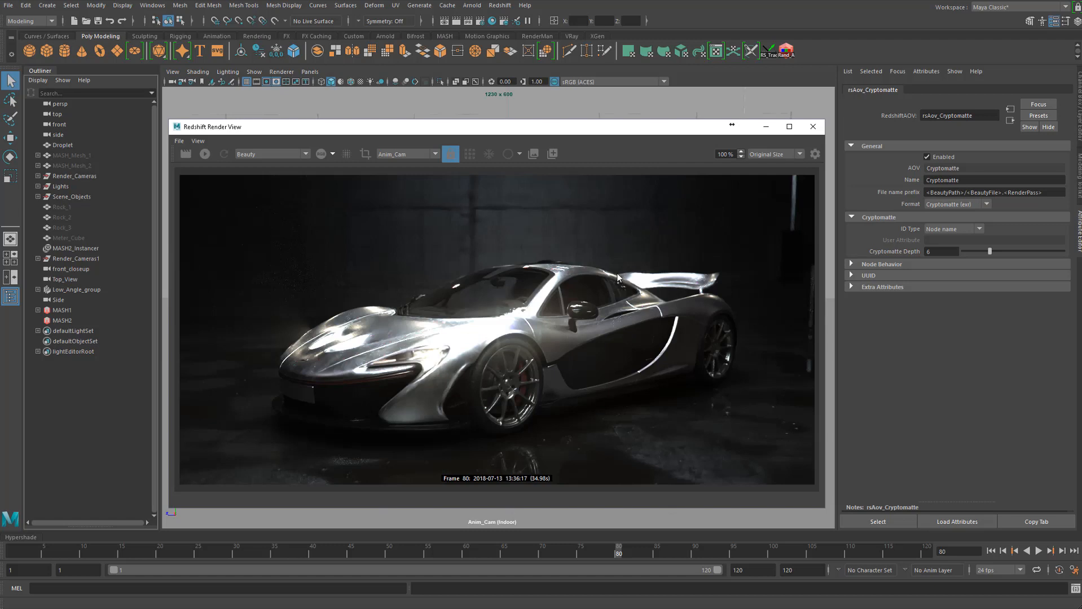
Step: Review the render's Photographic Exposure and color management display settings, and hide the settings again
left_click(815, 155)
scroll(814, 333, "up", 5)
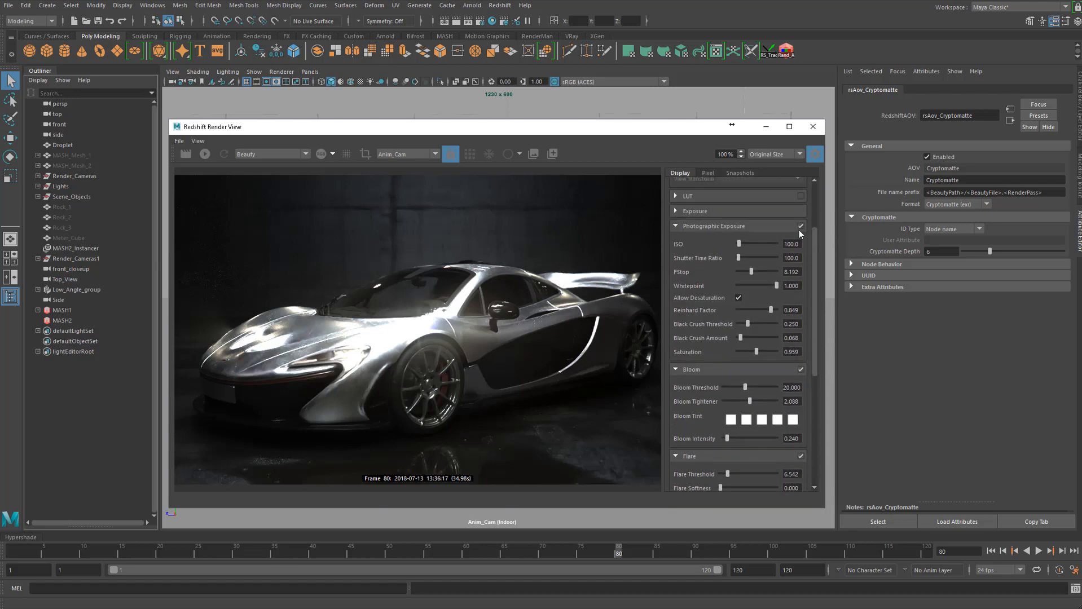
left_click(801, 226)
mouse_move(814, 247)
left_mouse_down()
mouse_move(817, 367)
mouse_move(812, 204)
left_mouse_up()
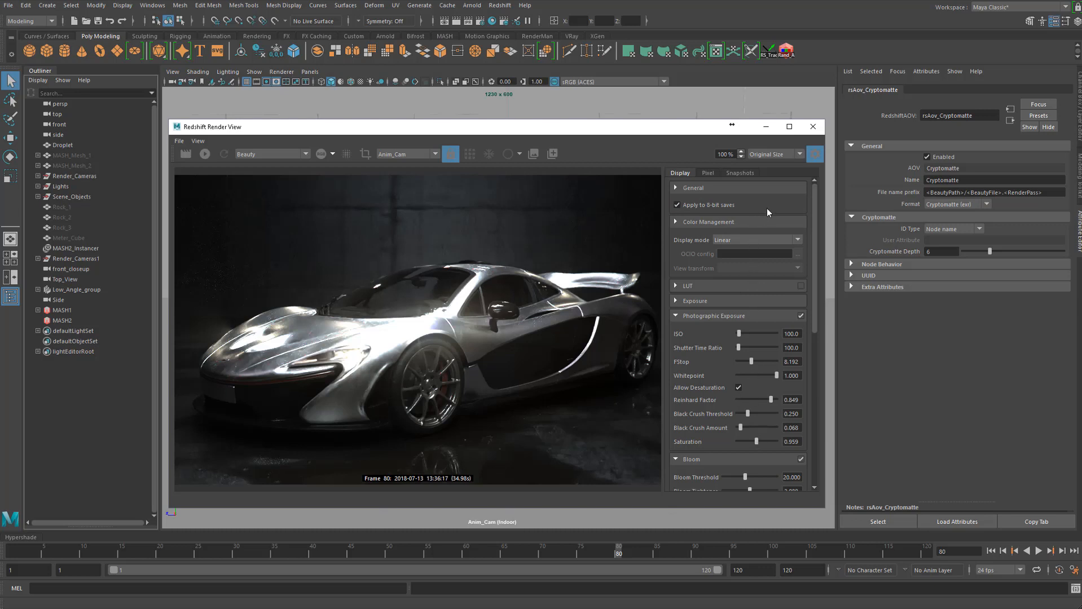
left_click(814, 155)
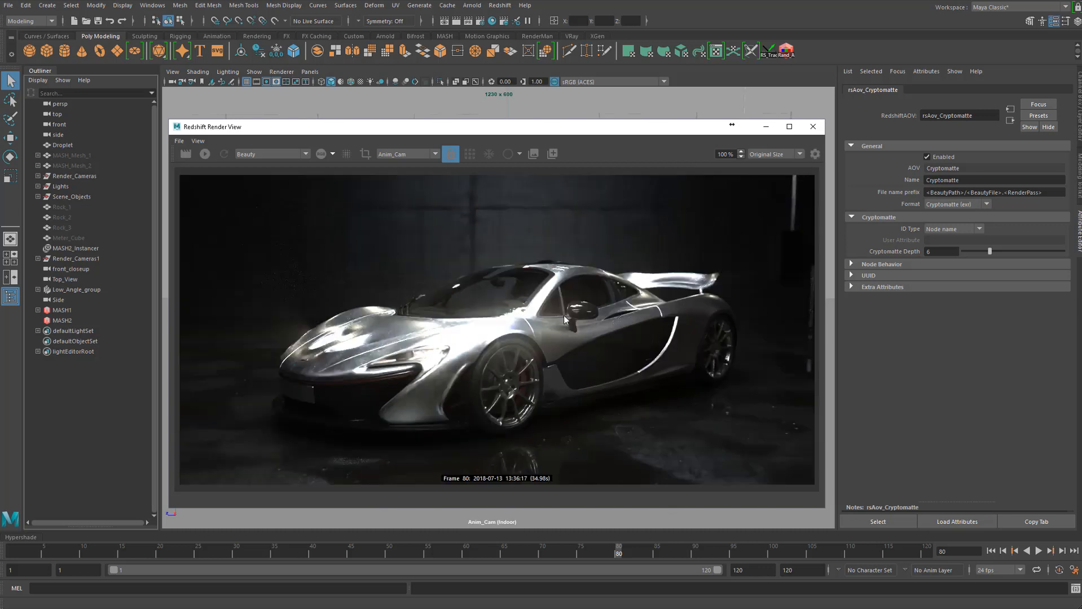
Step: Run an interactive render, check which AOVs can be displayed while keeping Beauty, and stop the render
left_click(280, 154)
left_click(280, 154)
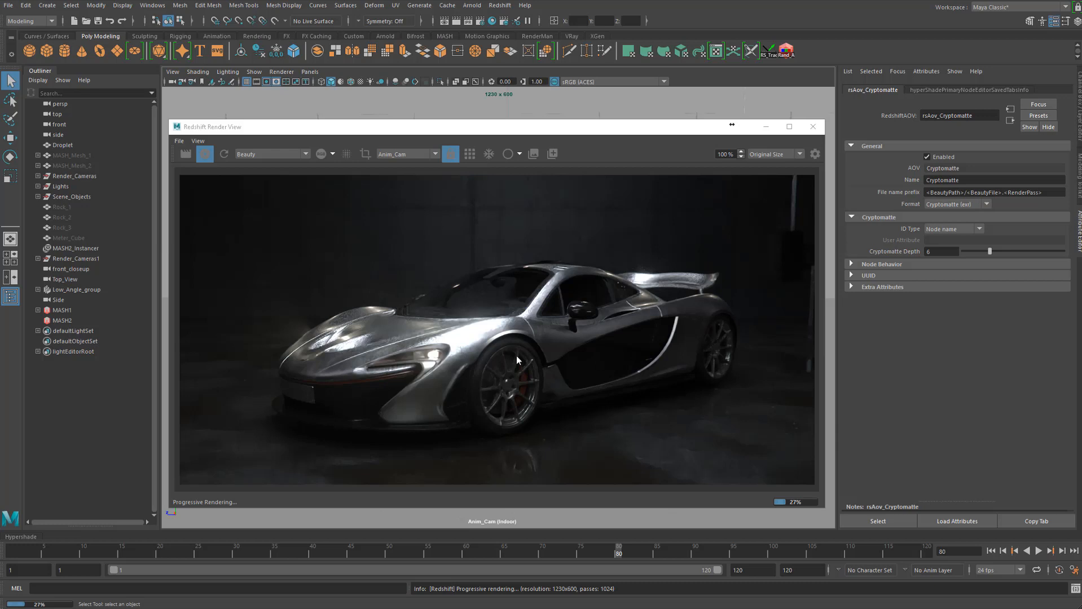
left_click(270, 154)
left_click(282, 154)
left_click(282, 155)
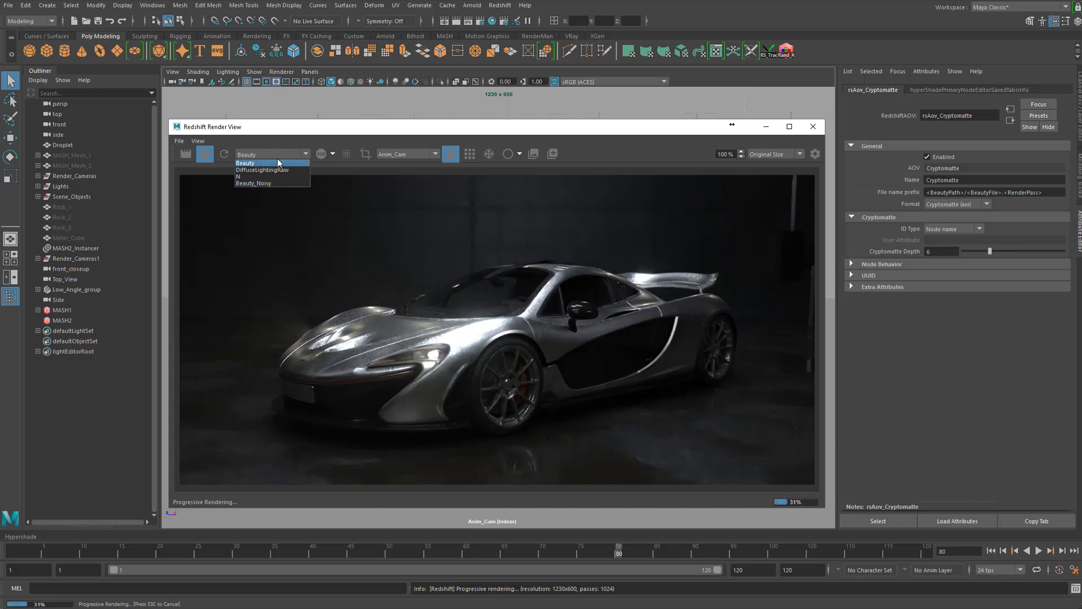
left_click(277, 162)
left_click(397, 508)
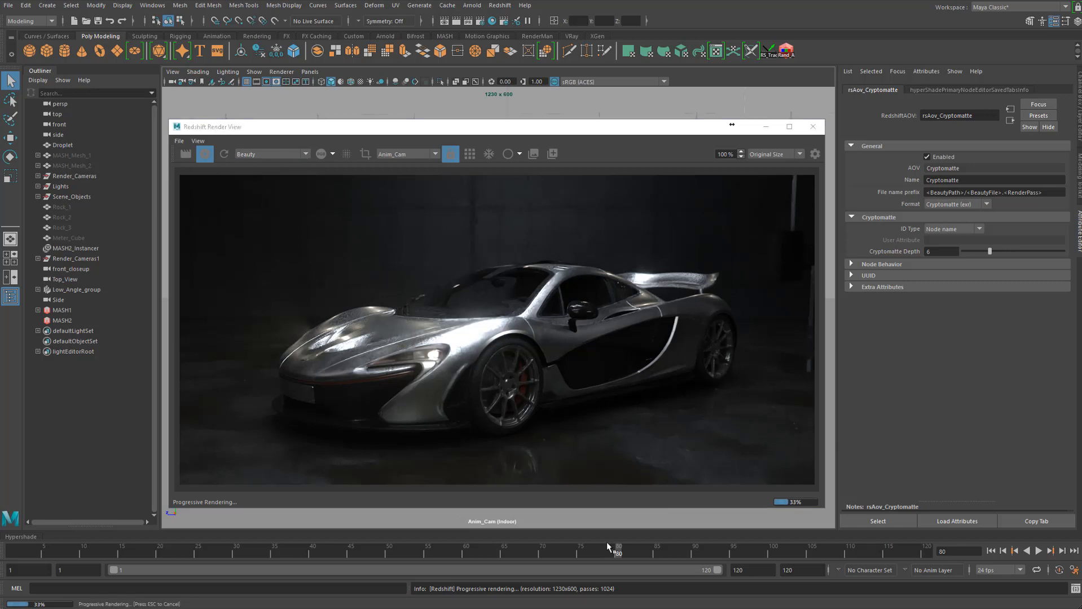
left_click(211, 155)
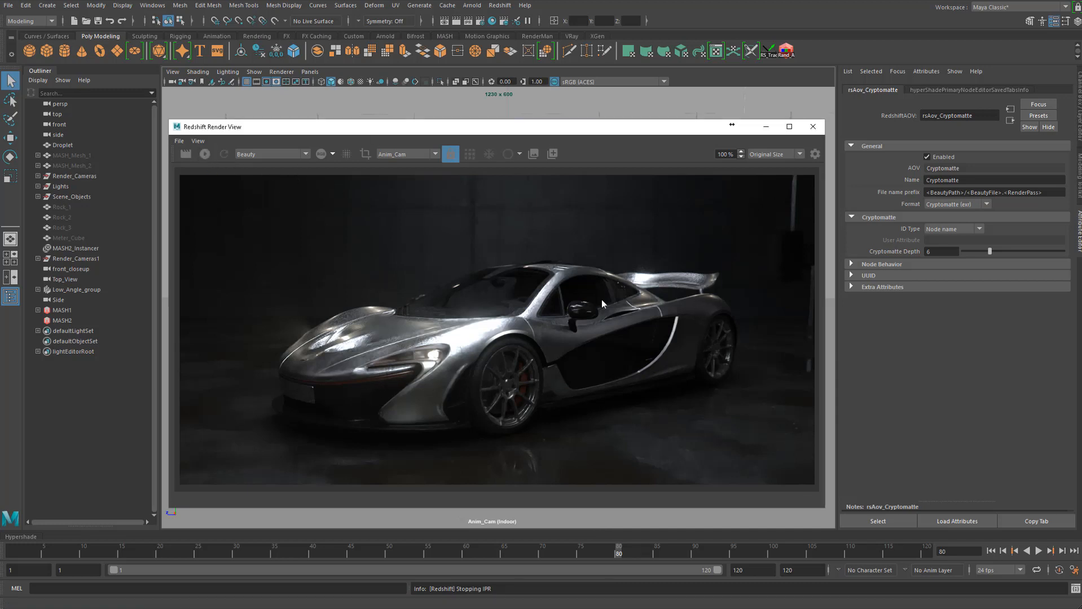
Step: Render the current frame from Anim_Cam in the Redshift Render View and move the feedback window out of the way
left_click(814, 154)
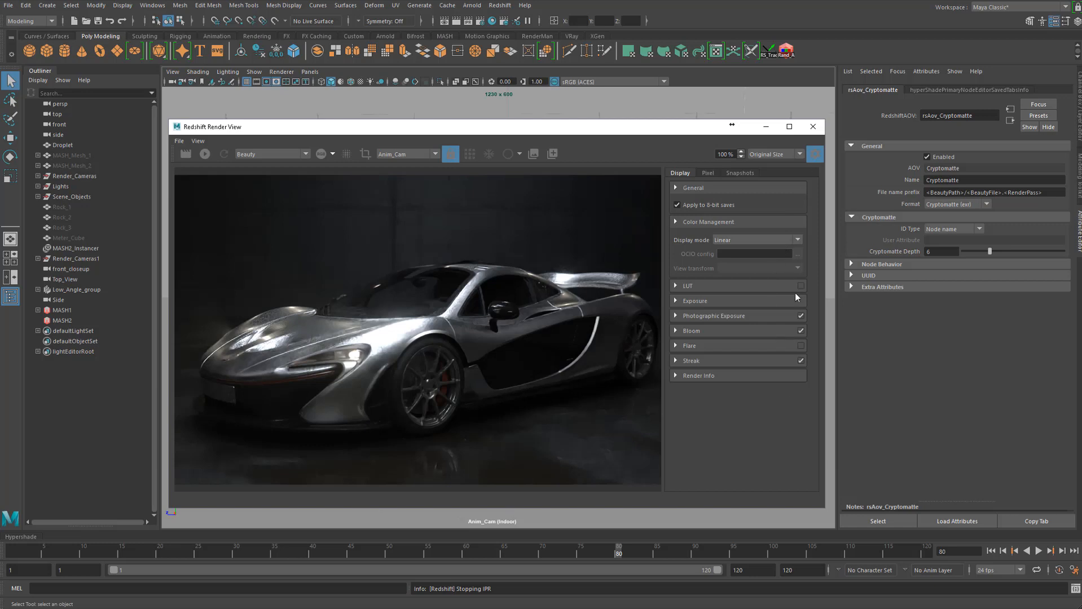
left_click(808, 156)
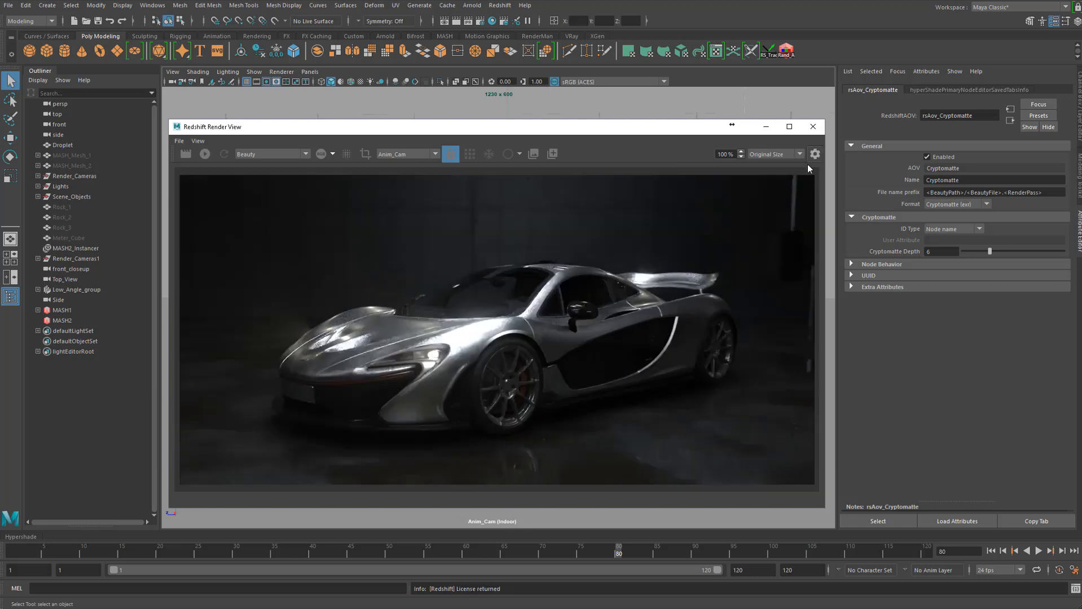
left_click(191, 159)
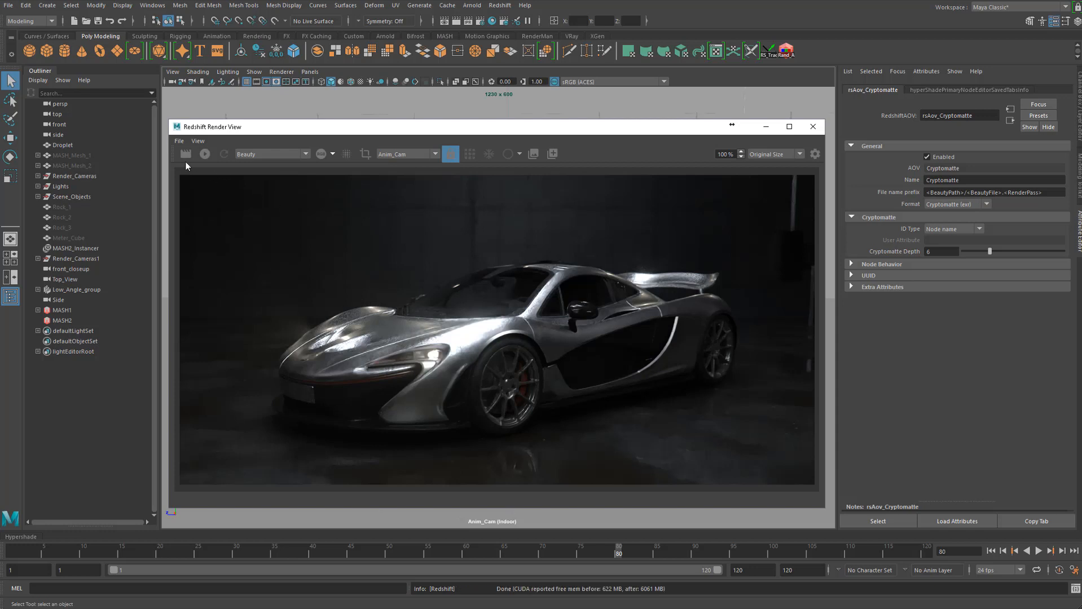
left_click(186, 160)
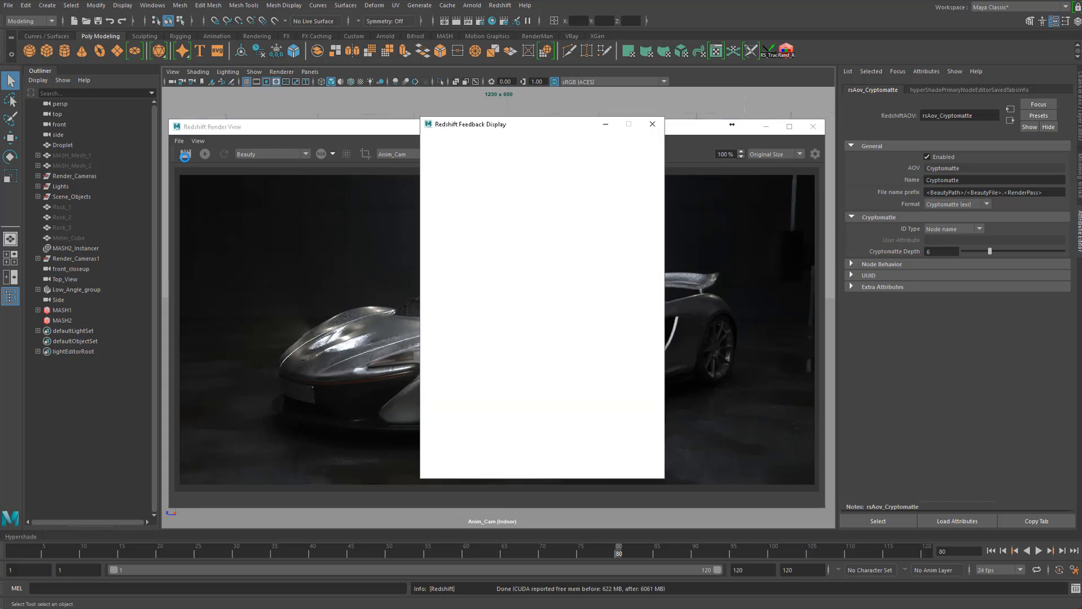
left_click_drag(495, 128, 0, 145)
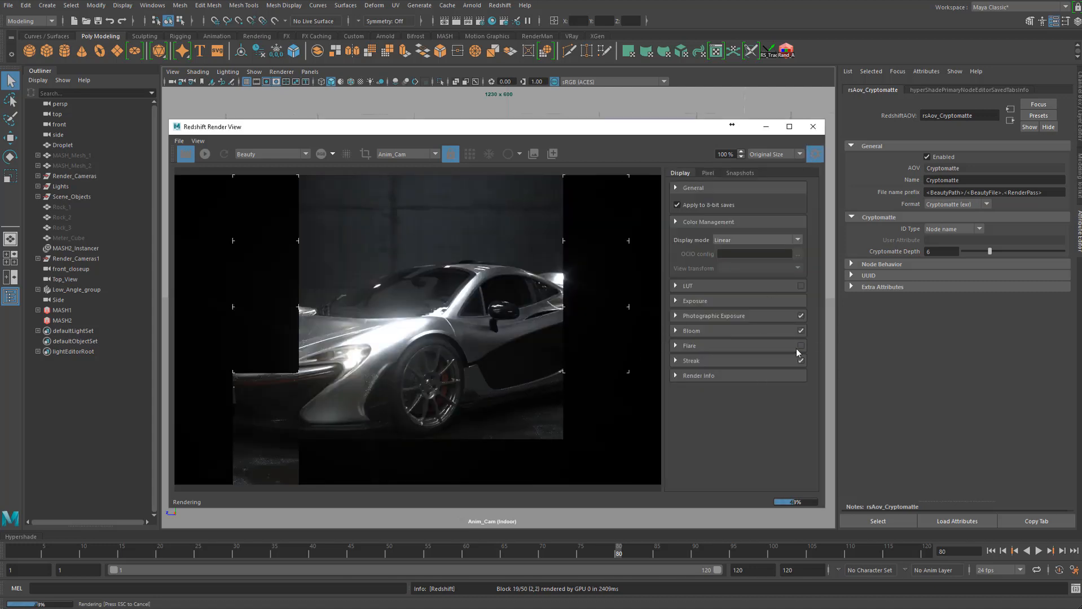
Step: Compare the render with the Flare effect switched on and off, and leave Flare enabled
left_click(800, 345)
left_click(800, 347)
left_click(800, 347)
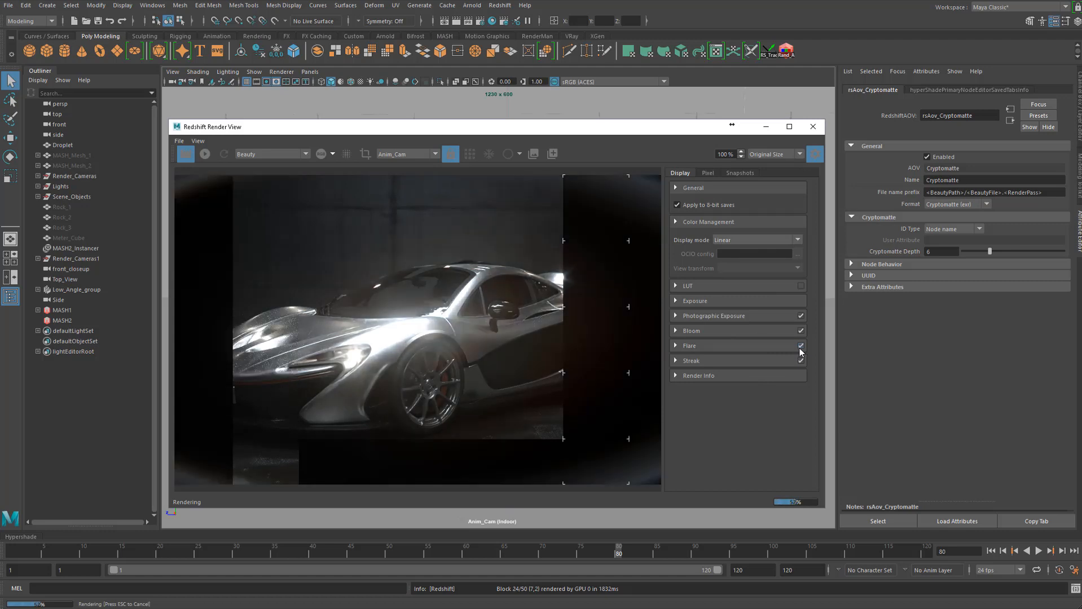
left_click(799, 346)
left_click(800, 346)
left_click(800, 346)
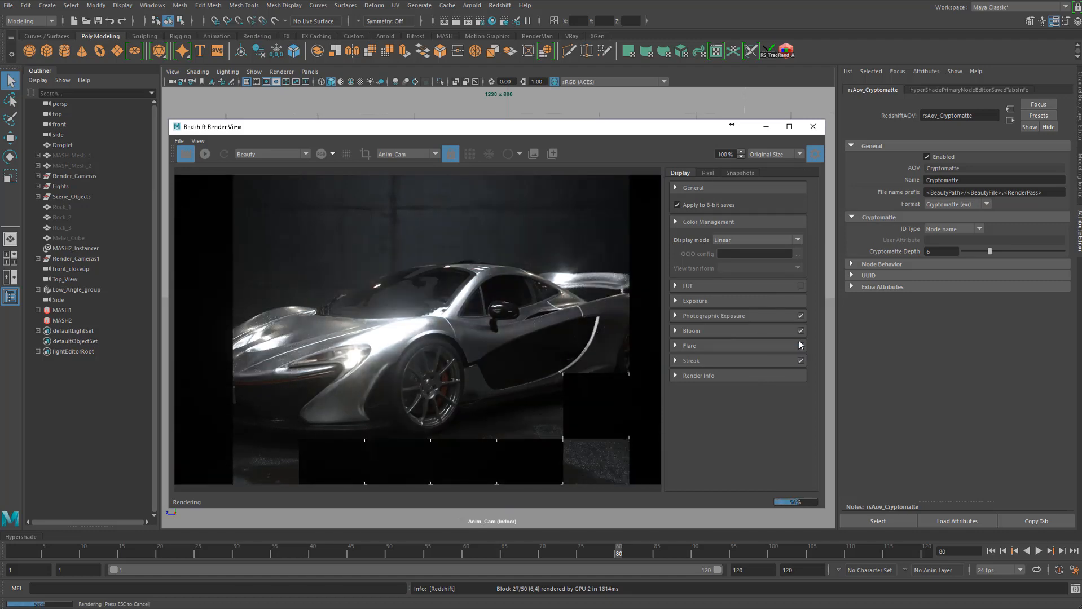
left_click(800, 346)
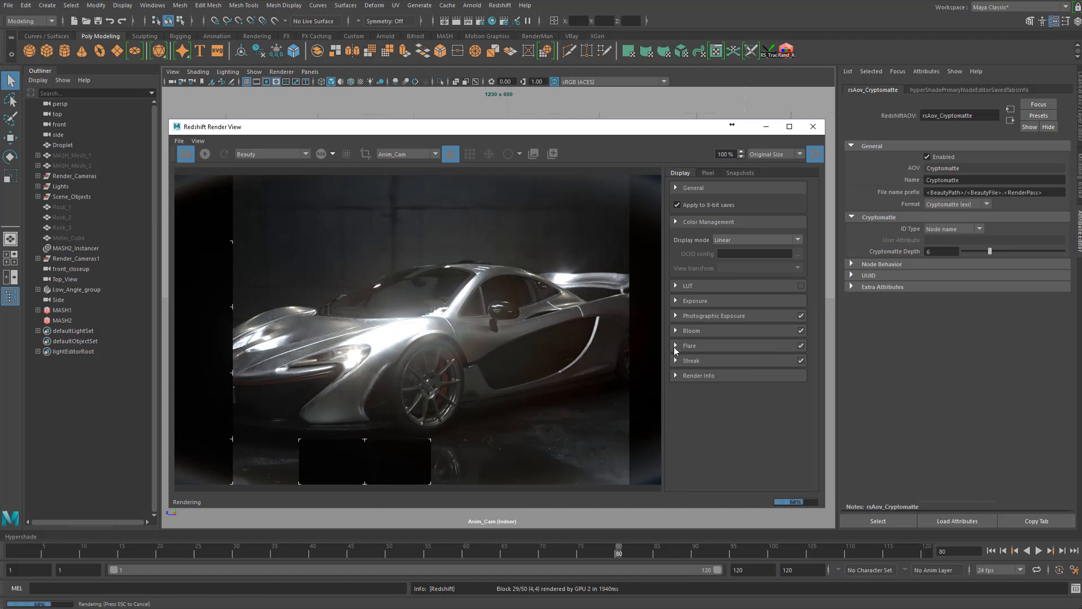
Step: Set the Flare Halo to 1.000 and hide the display settings
left_click(675, 346)
left_click_drag(755, 419, 777, 423)
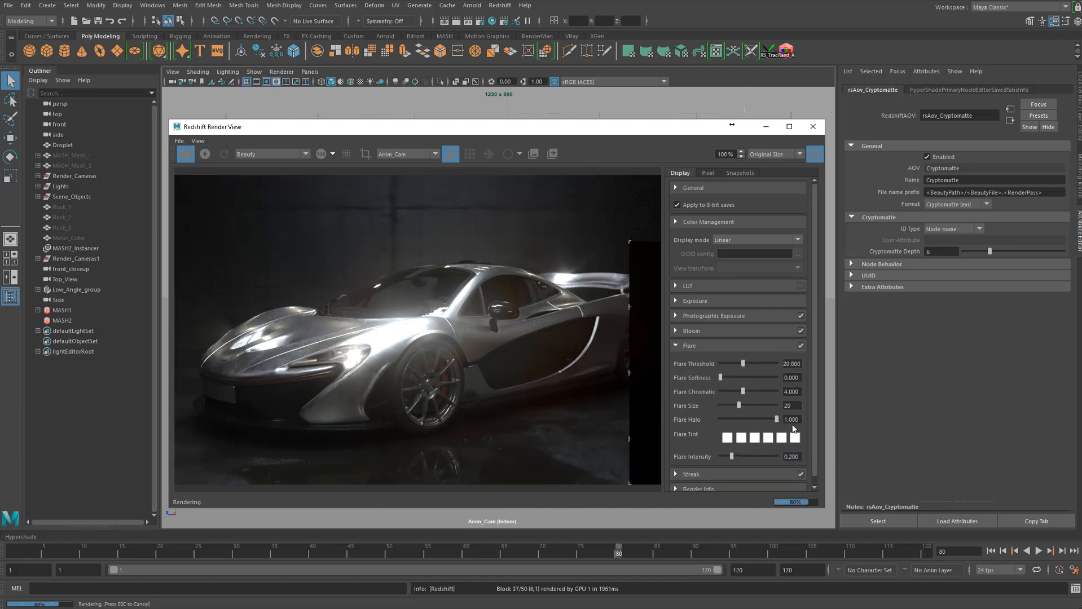
left_click(813, 155)
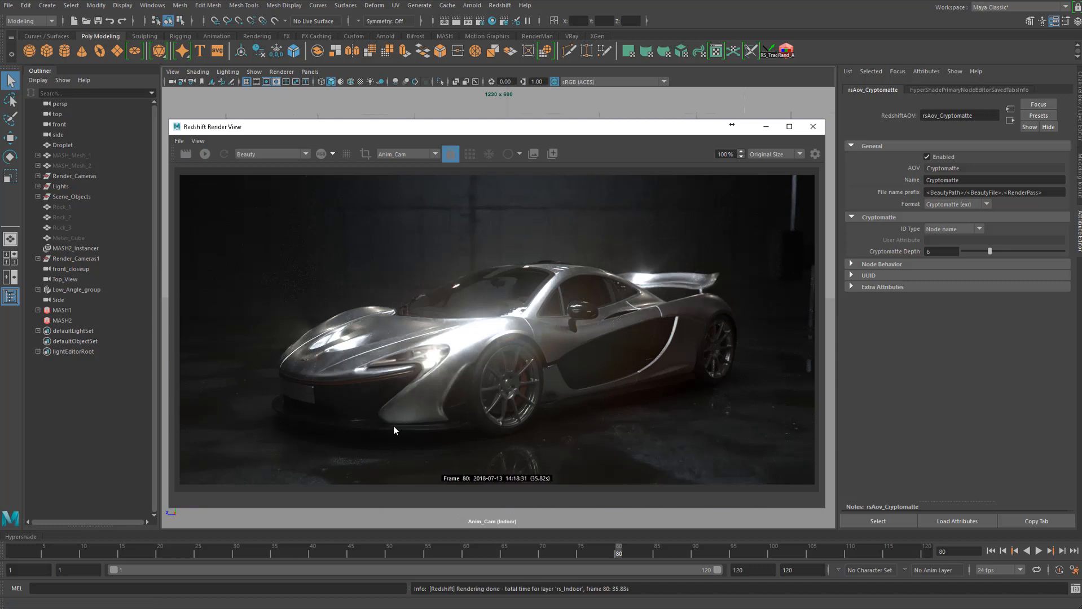
Step: Compare the Beauty_Noisy AOV with the Beauty AOV on a close-up of the car's windshield area
left_click(293, 157)
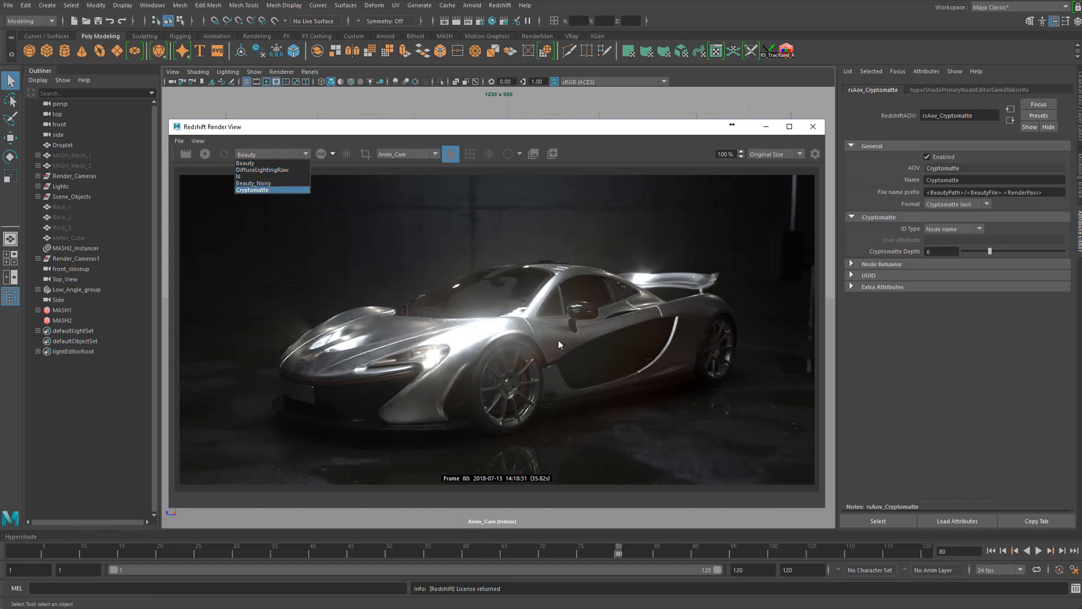
left_click(265, 183)
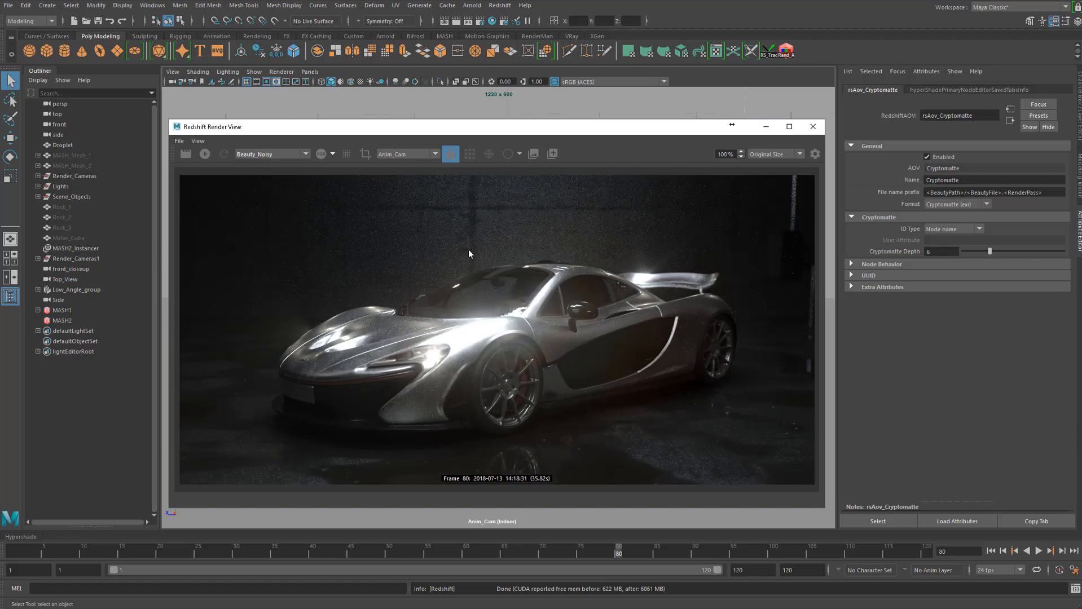
scroll(469, 251, "up", 5)
left_click(240, 157)
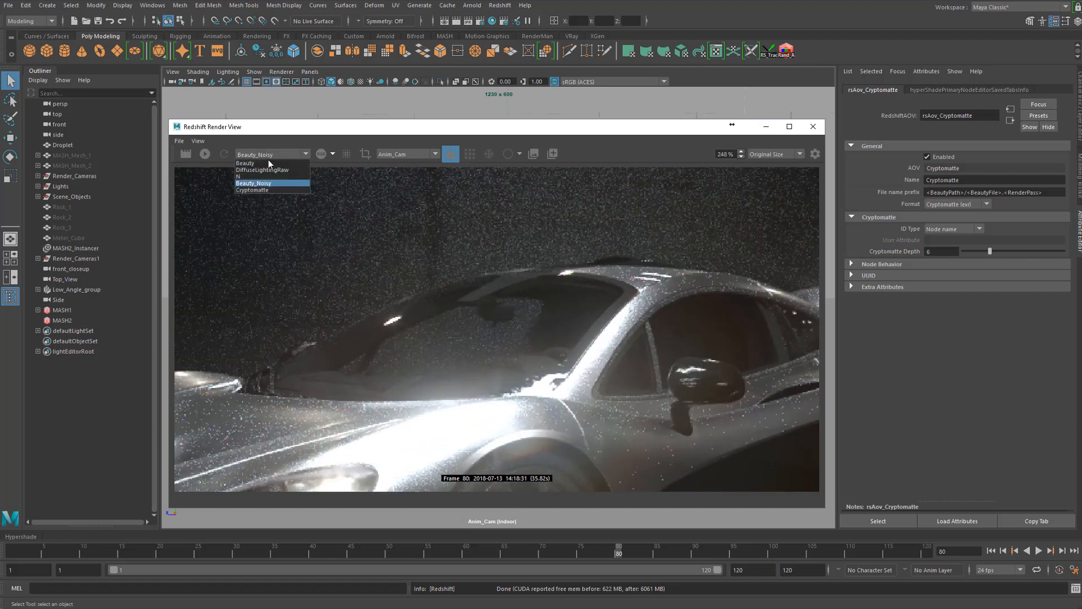
left_click(270, 172)
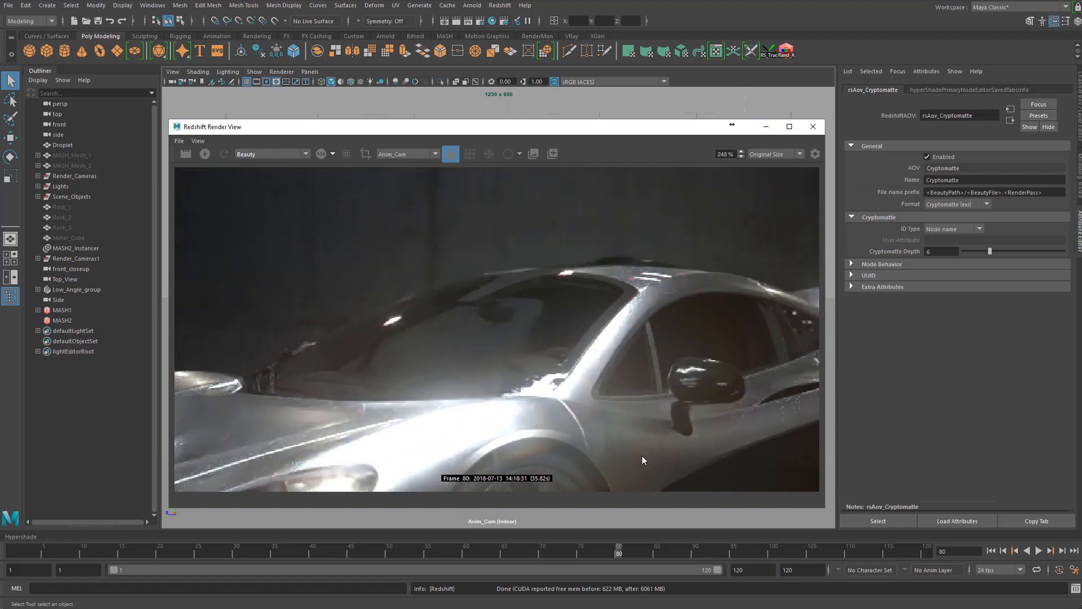
Step: Display the Cryptomatte AOV with the whole car in view
left_click(289, 154)
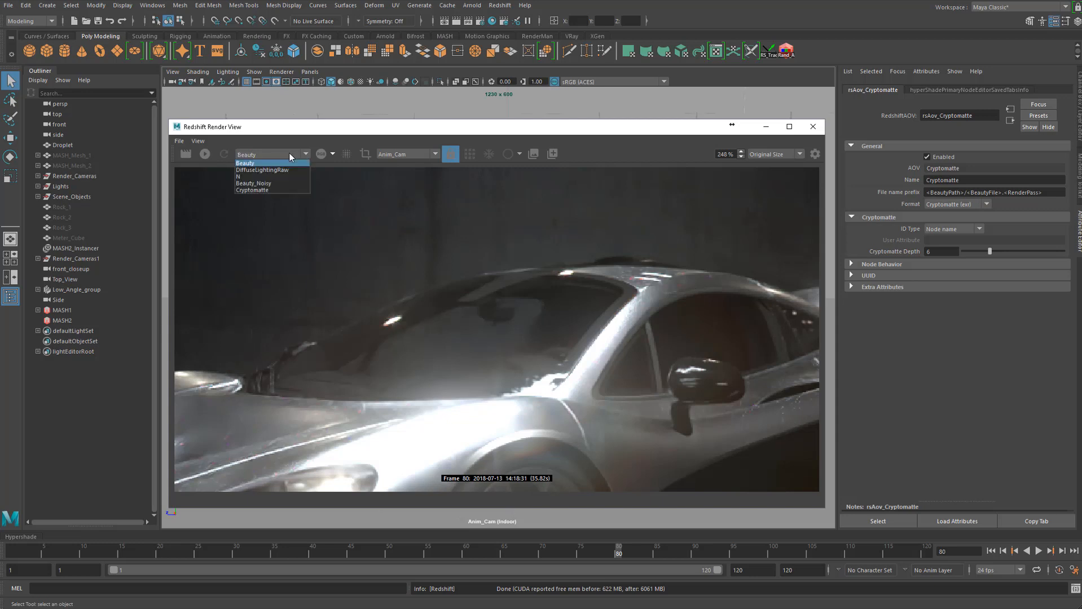
left_click(260, 191)
scroll(560, 349, "down", 5)
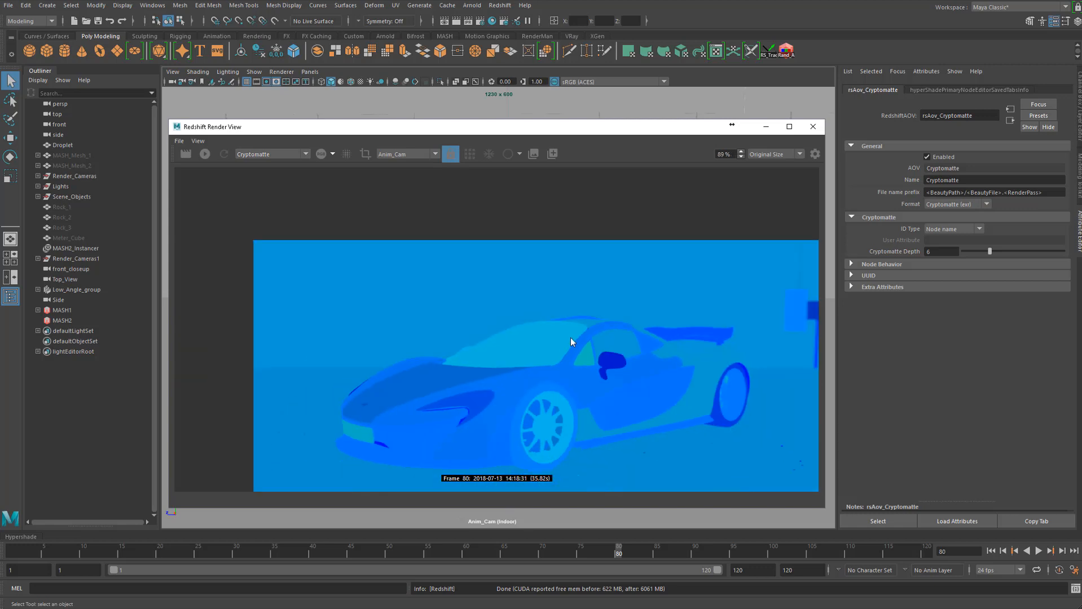
scroll(570, 338, "up", 1)
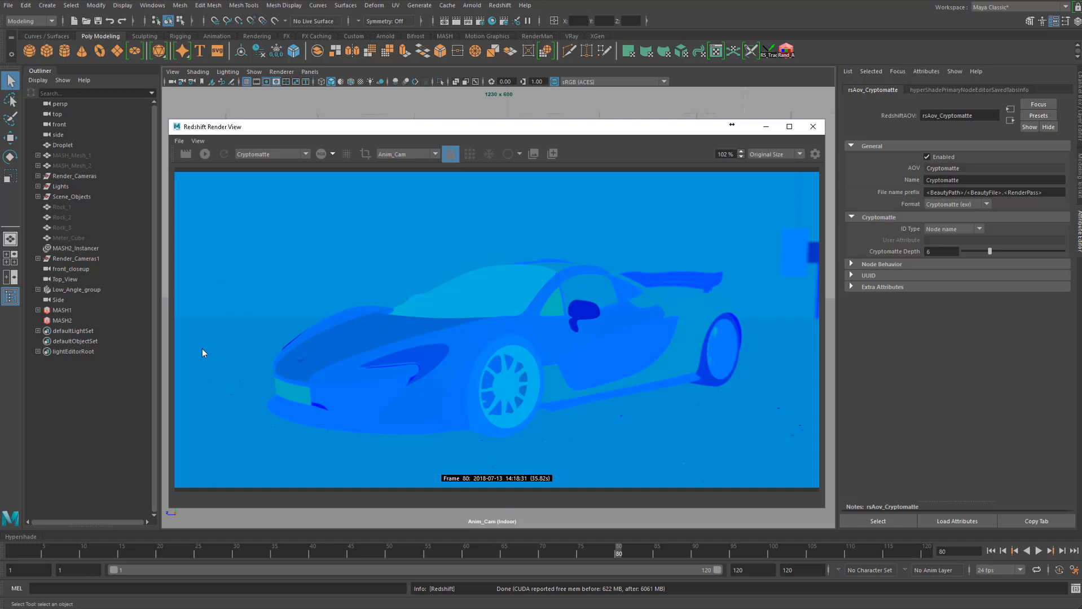
Step: Examine the Cryptomatte ID regions up close on the ground debris, front bumper, wheel, headlight, windows and side mirror
scroll(239, 331, "up", 8)
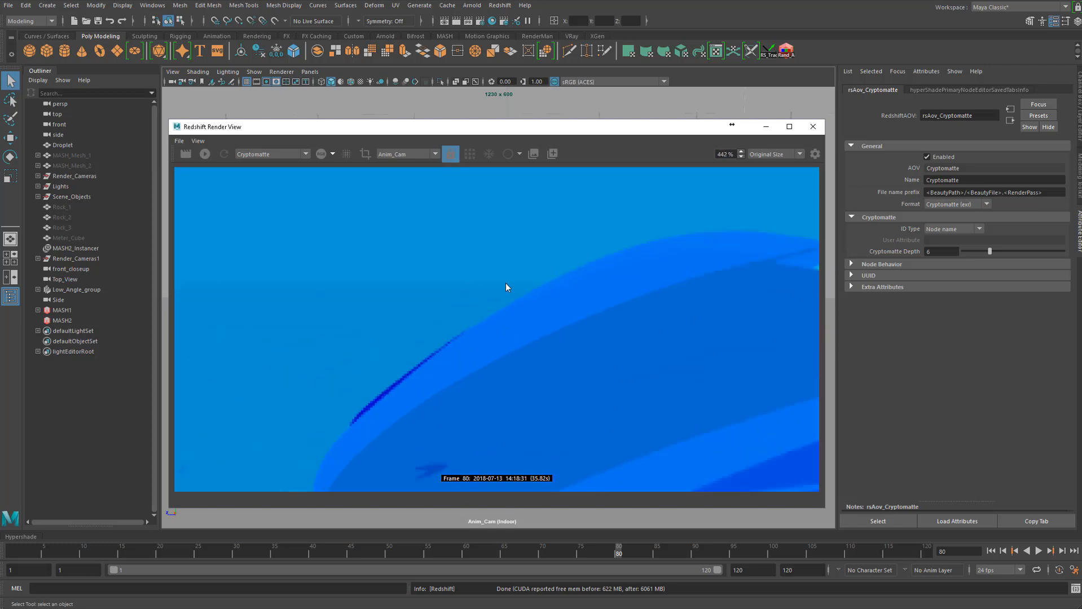
middle_click_drag(358, 268, 490, 222)
middle_click_drag(490, 354, 573, 234)
scroll(390, 319, "up", 4)
middle_click_drag(551, 275, 398, 398)
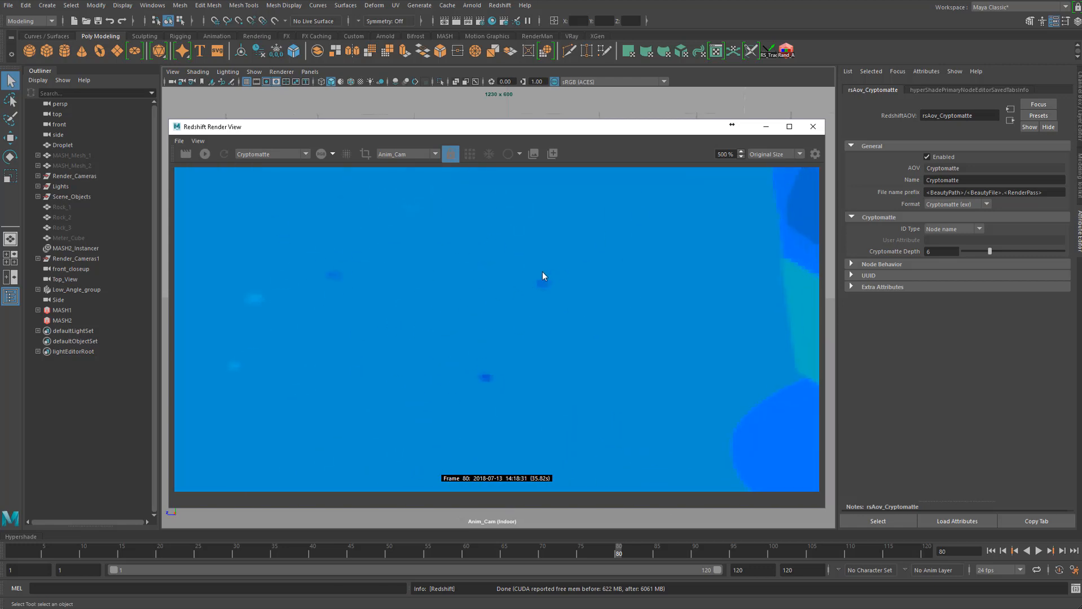
scroll(545, 378, "down", 7)
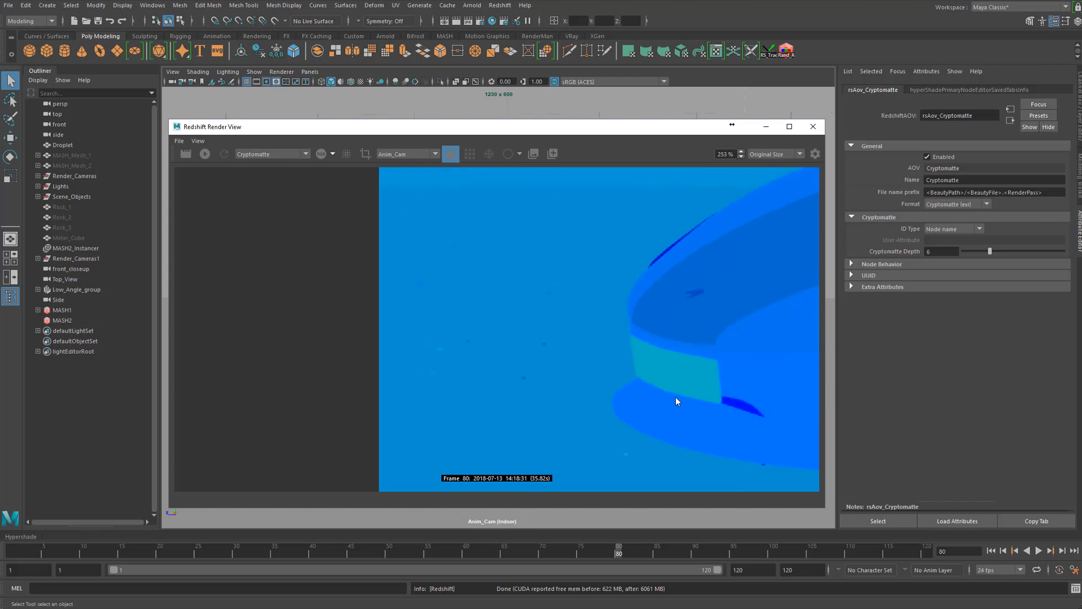
scroll(675, 397, "up", 2)
middle_click_drag(784, 429, 517, 331)
middle_click_drag(690, 336, 488, 356)
scroll(518, 380, "up", 7)
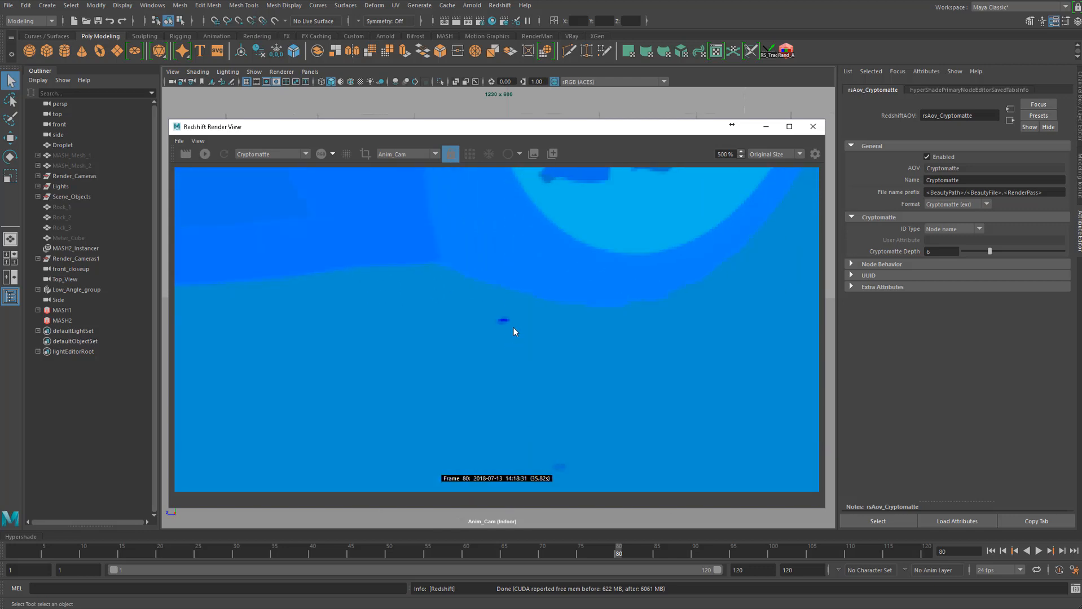
middle_click_drag(666, 333, 353, 386)
scroll(406, 333, "down", 7)
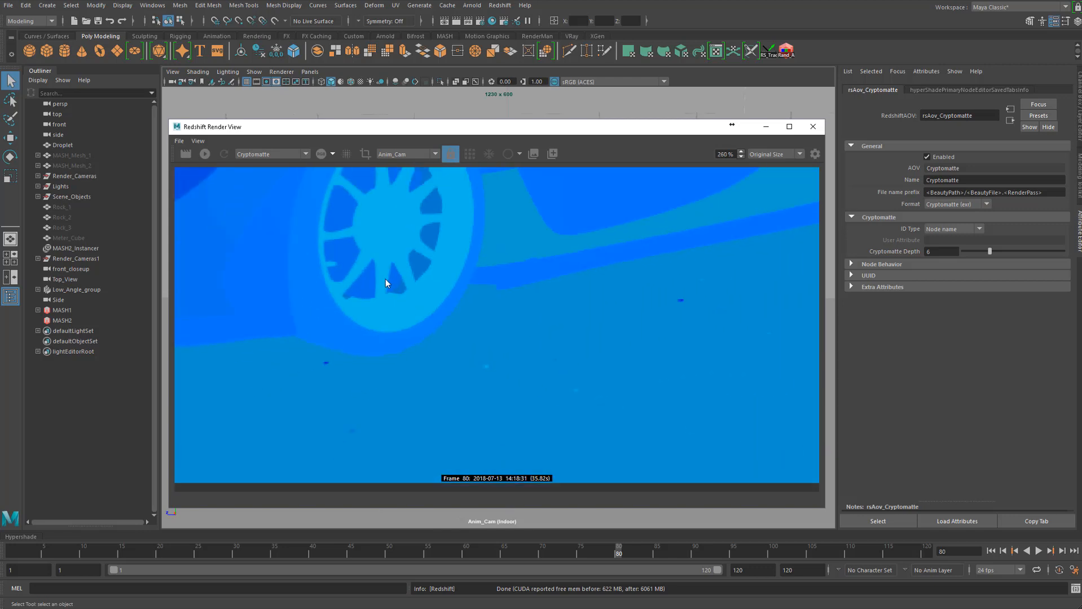
middle_click_drag(384, 280, 566, 379)
middle_click_drag(451, 304, 794, 333)
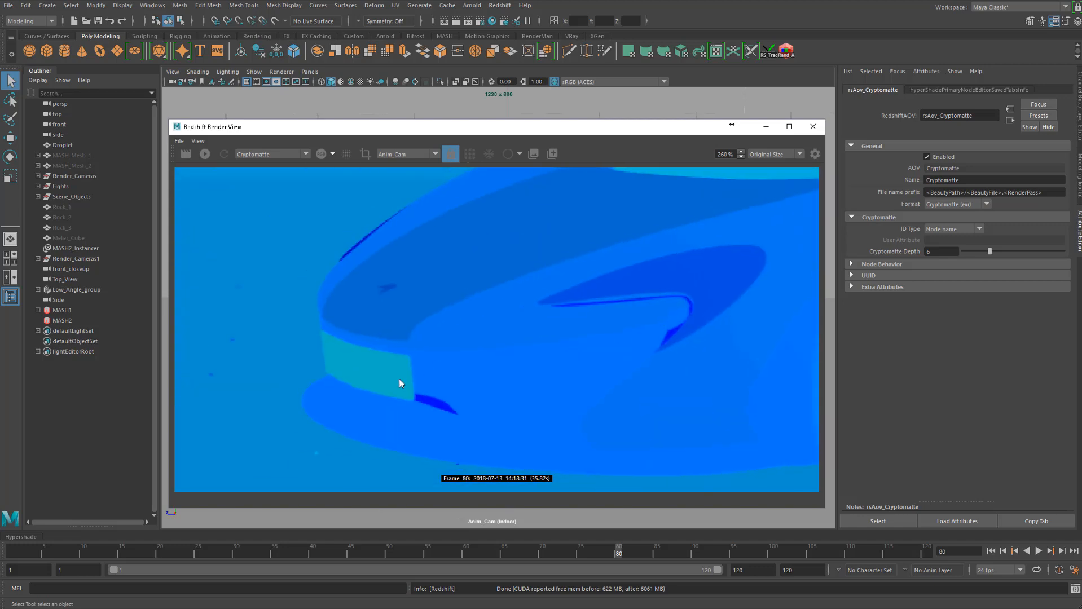
middle_click_drag(473, 346, 316, 420)
middle_click_drag(649, 221, 516, 367)
middle_click_drag(777, 368, 572, 355)
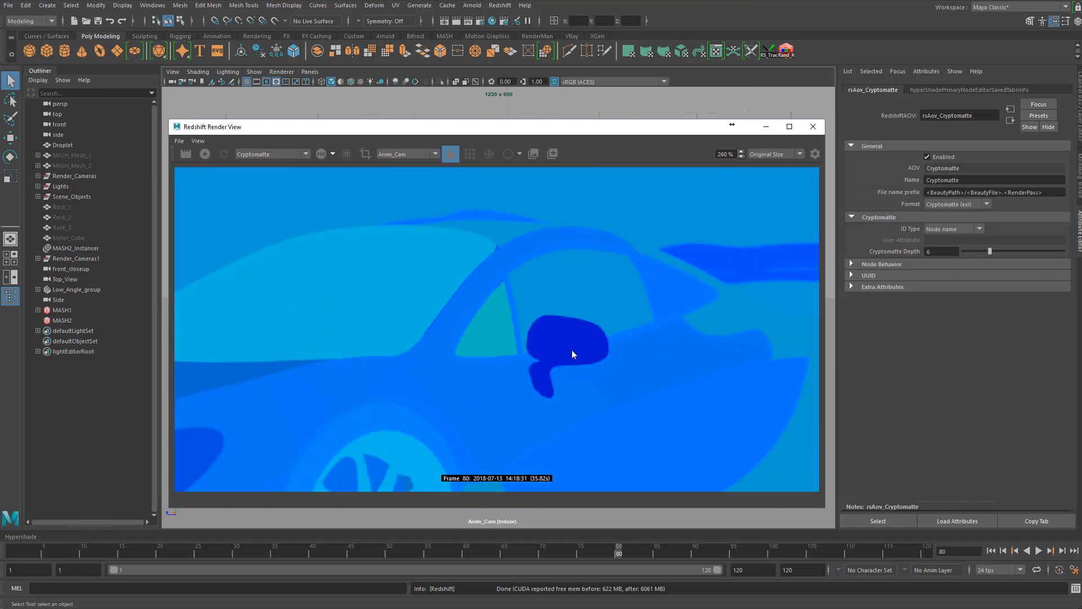
scroll(571, 355, "down", 8)
scroll(586, 318, "down", 3)
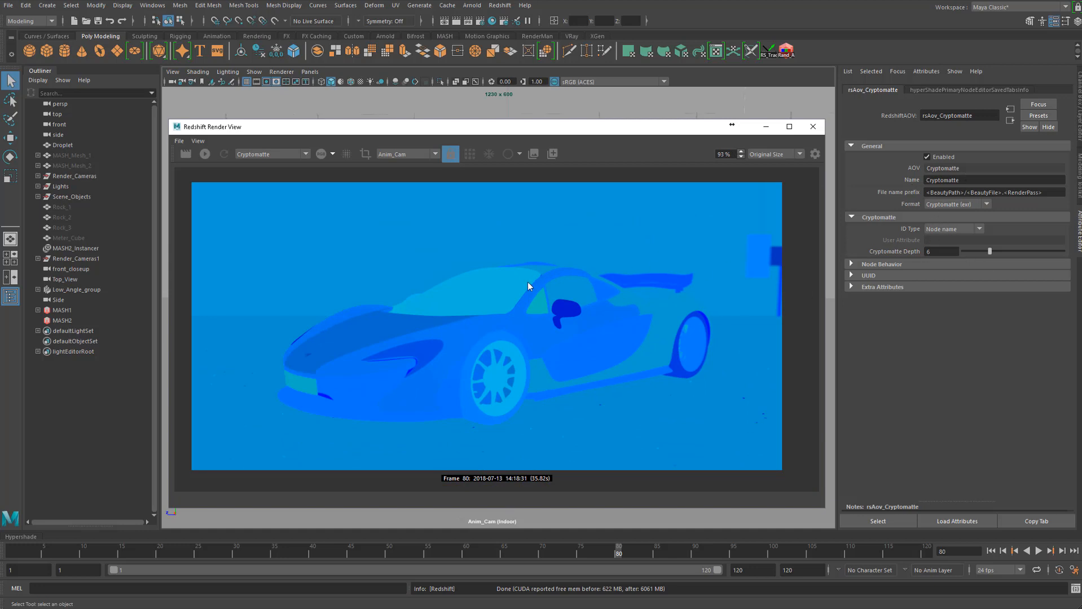
scroll(528, 285, "up", 1)
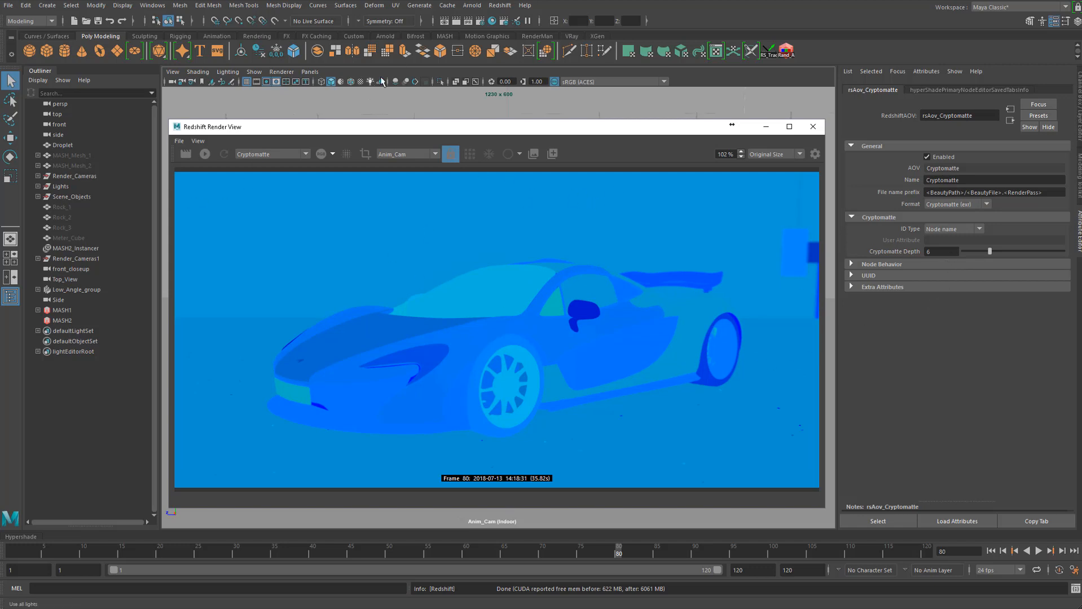
Step: Save the scene and bring up the Render Settings beside the render
left_click(483, 26)
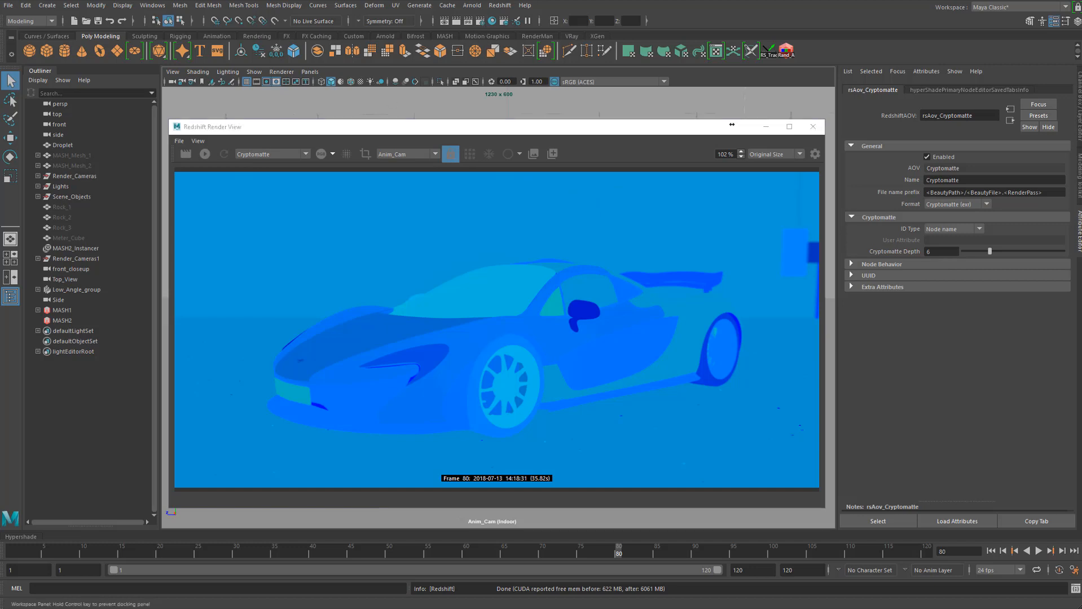
left_click(101, 22)
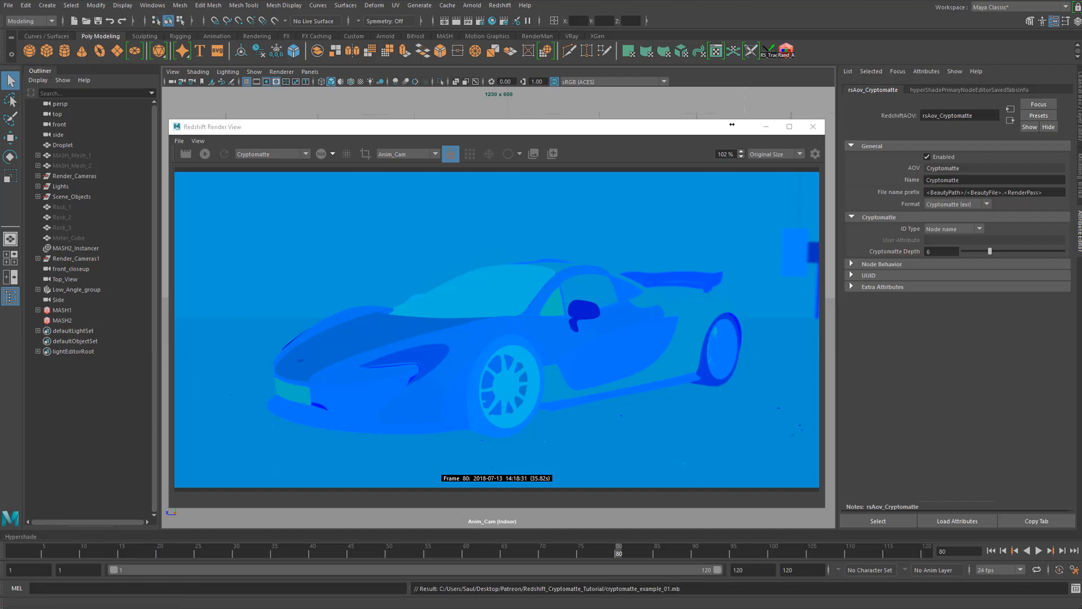
left_click_drag(21, 536, 144, 68)
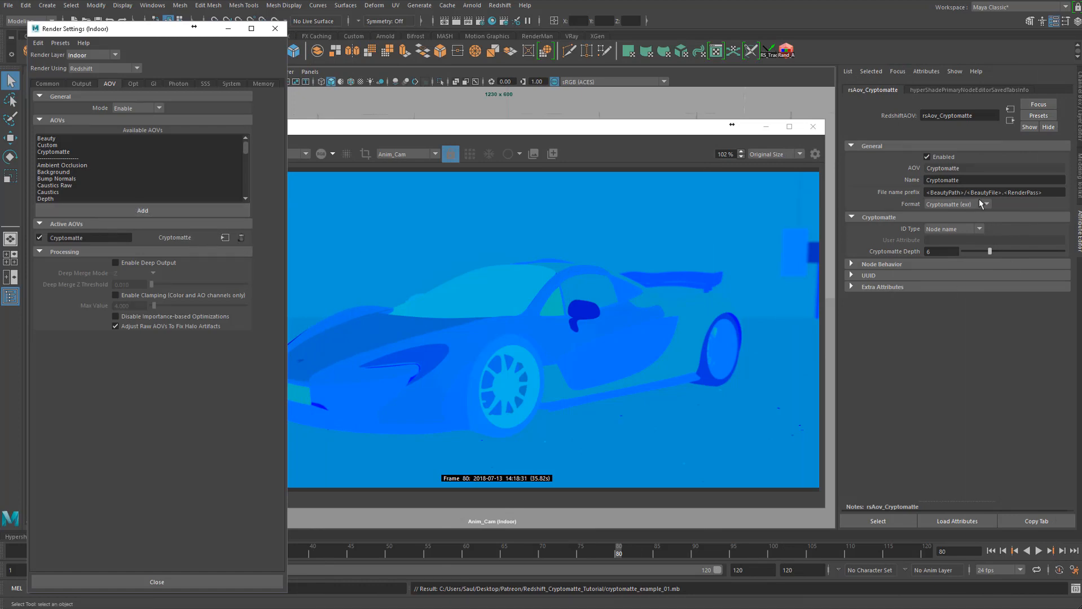
Step: Add a second Cryptomatte AOV and rename the first one Cryptomatte_NodeName
double_click(55, 154)
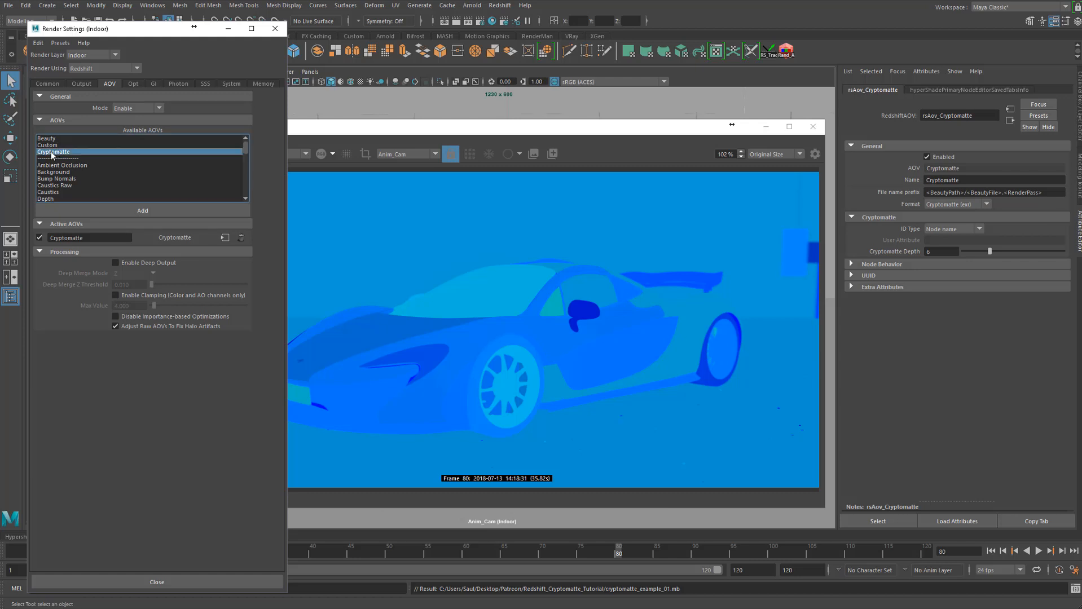
left_click(94, 241)
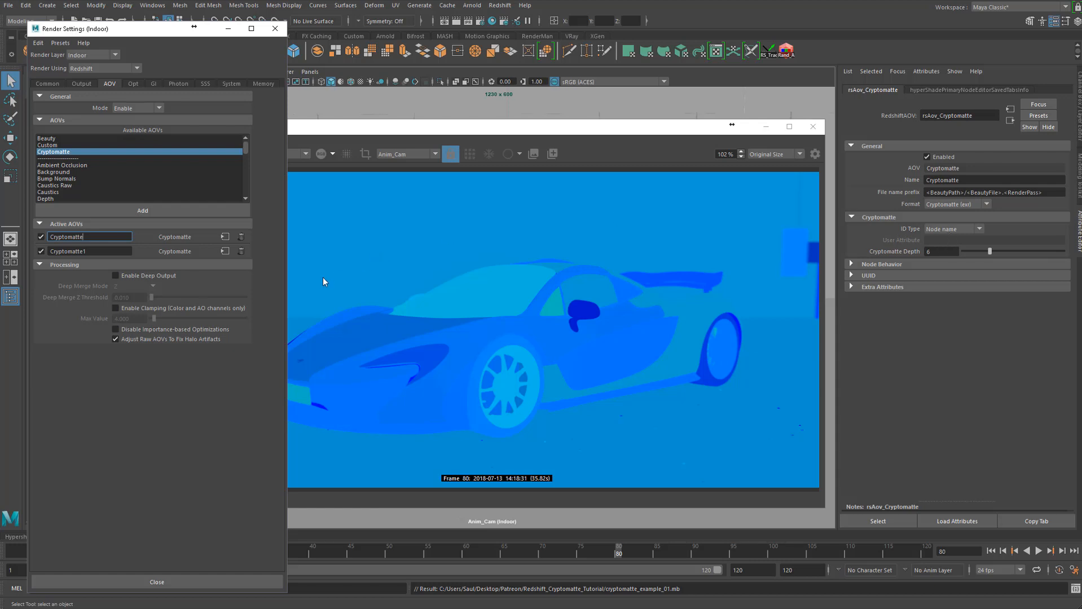
type("_NodeName")
Step: Set the second Cryptomatte AOV's ID Type to Material name, rename it Cryptomatte_MaterialName, and close the Render Settings
left_click(224, 250)
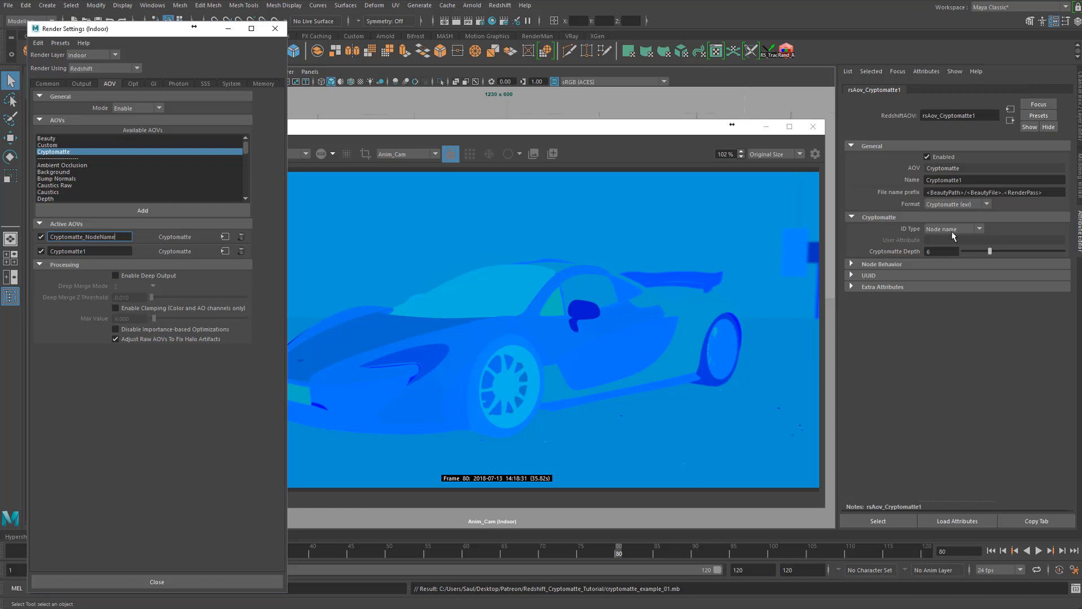
left_click(955, 231)
left_click(958, 252)
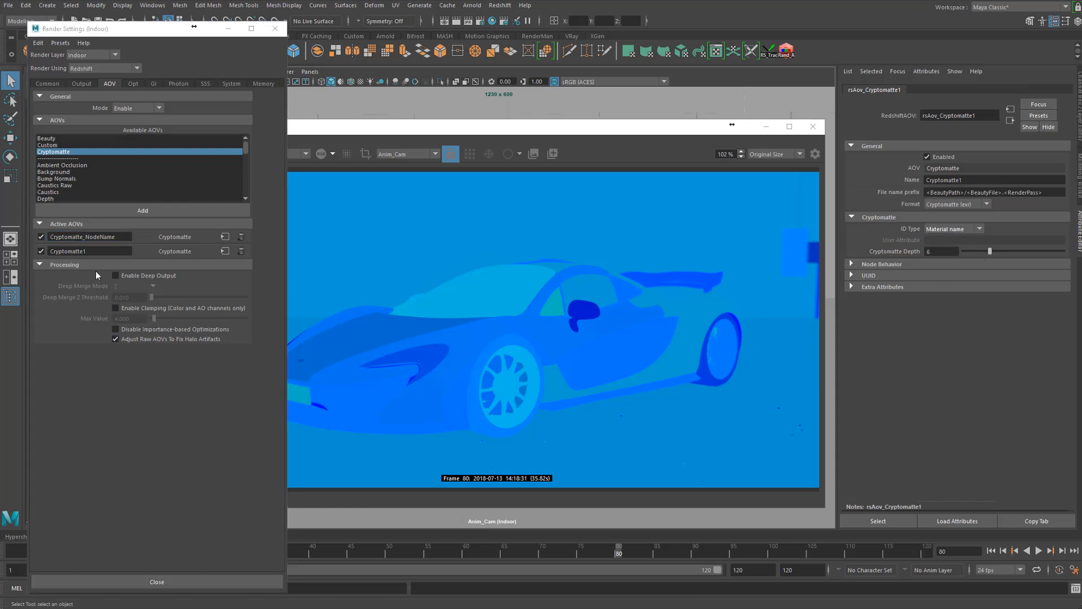
left_click(93, 253)
type("_MaterialName")
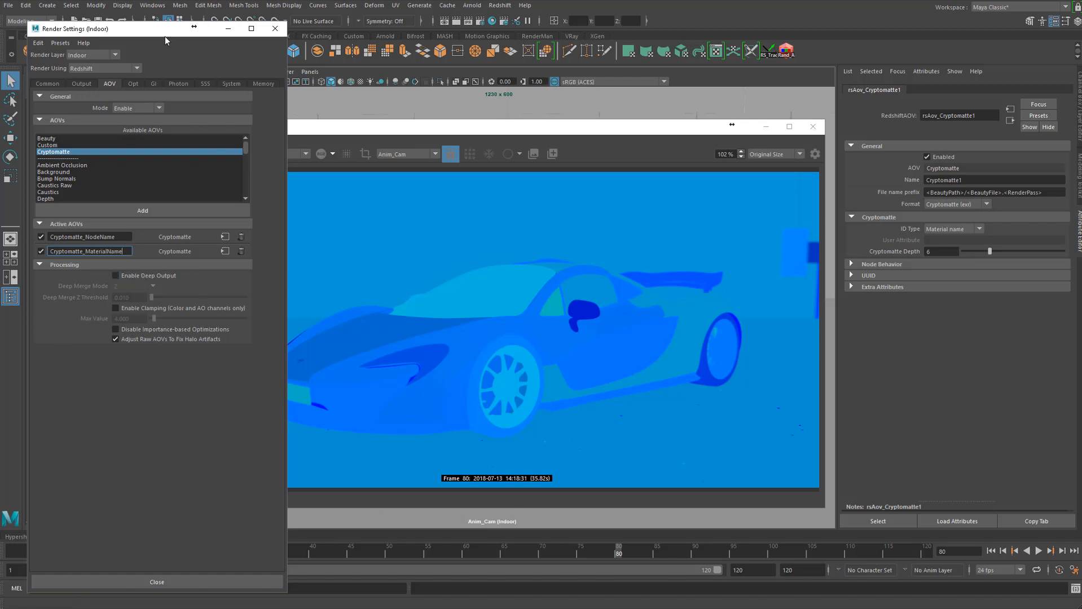
left_click(275, 28)
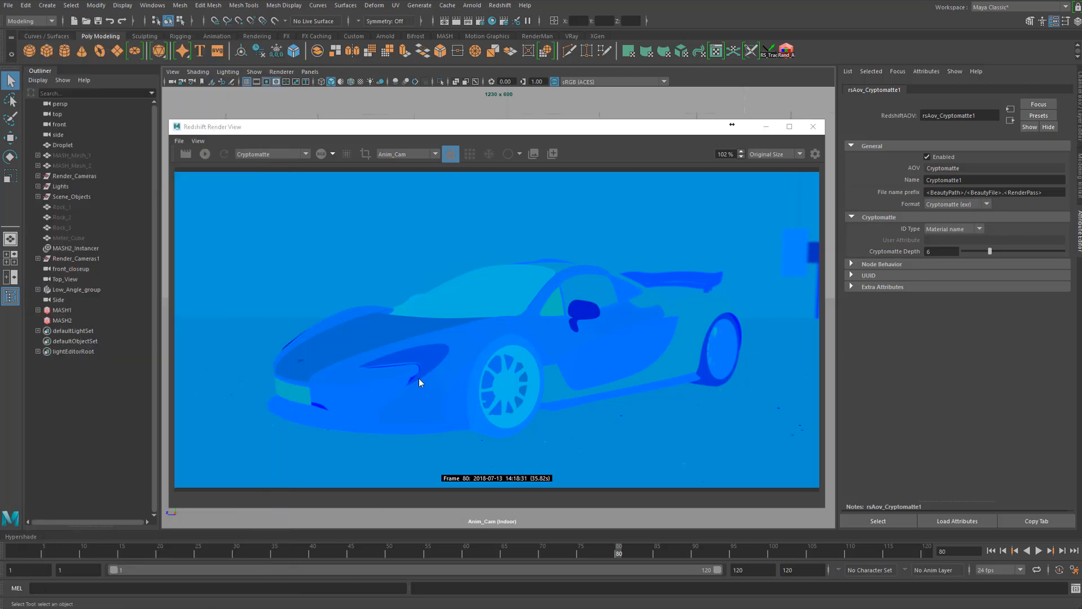
Step: Save the scene, switch the render display to the Beauty pass and render the Anim_Cam frame again
key("ctrl+s")
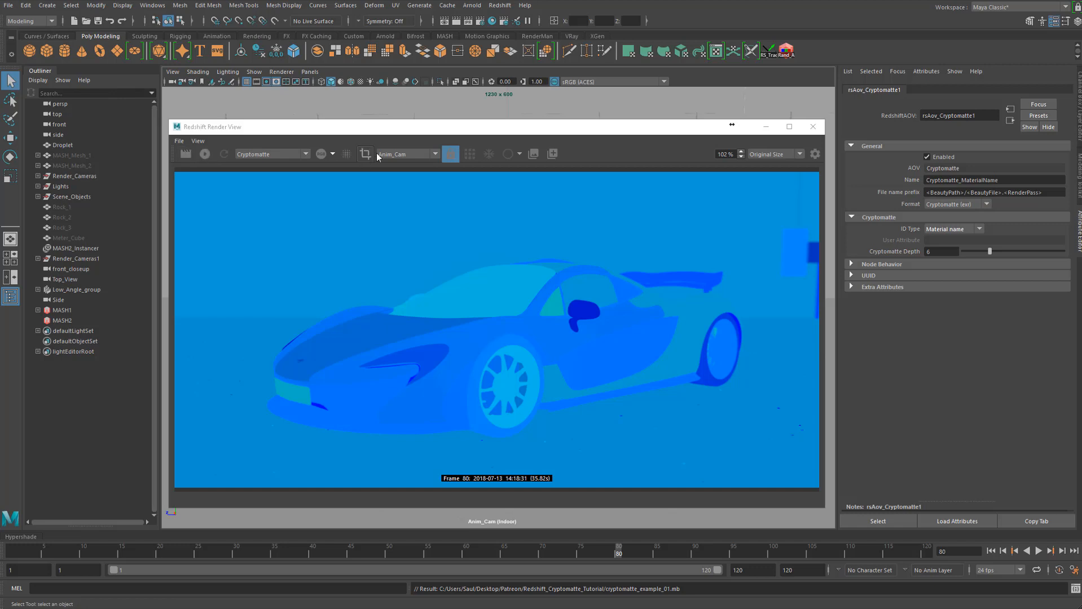
left_click(305, 155)
left_click(291, 162)
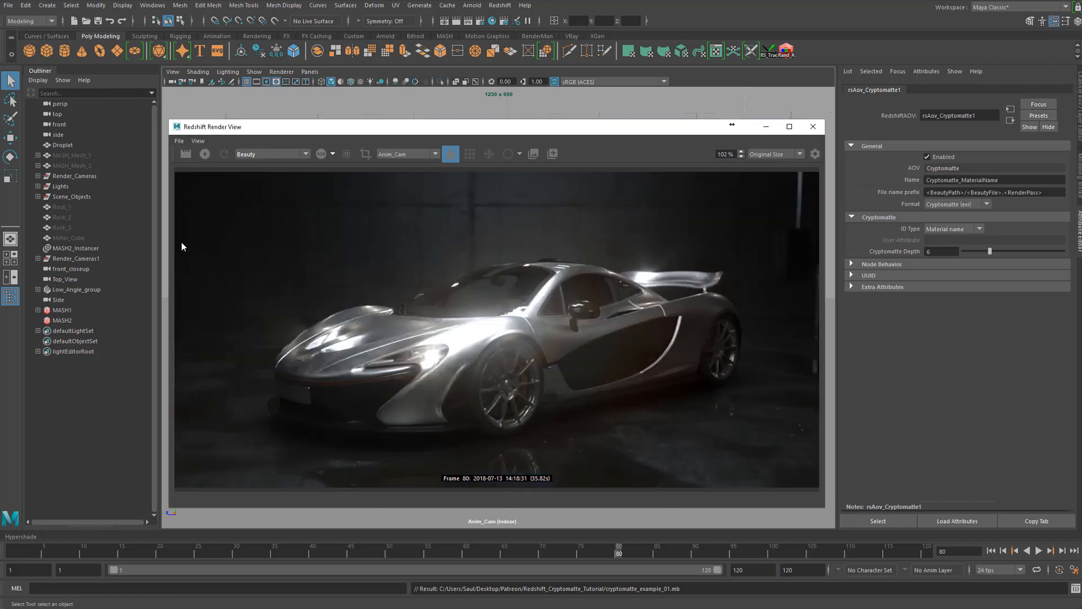
left_click(186, 154)
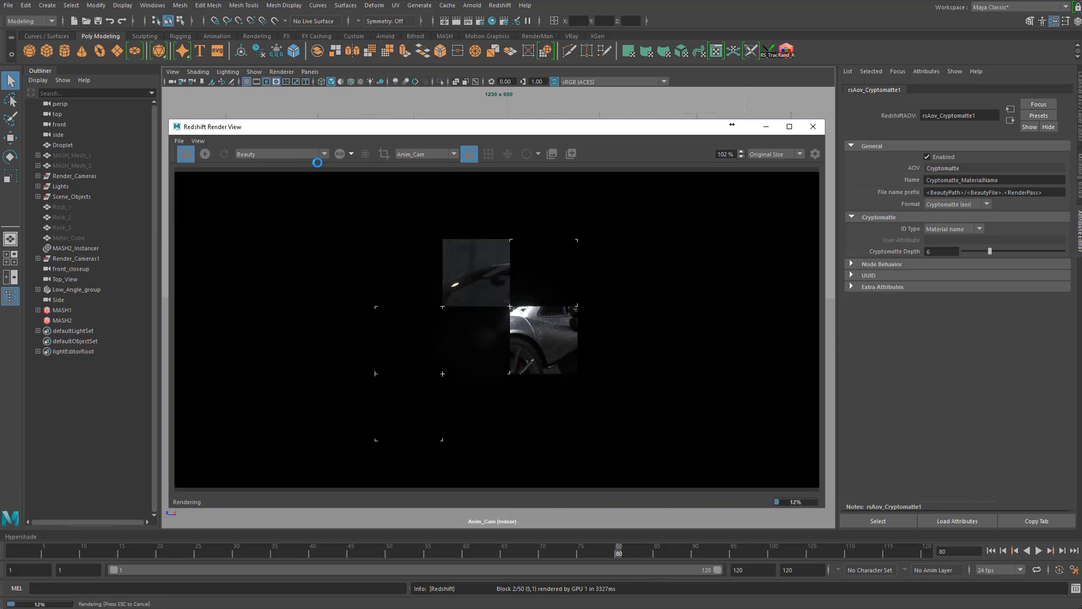
Step: Display the Cryptomatte_NodeName pass of the new render, followed by the Cryptomatte_MaterialName pass
left_click(323, 154)
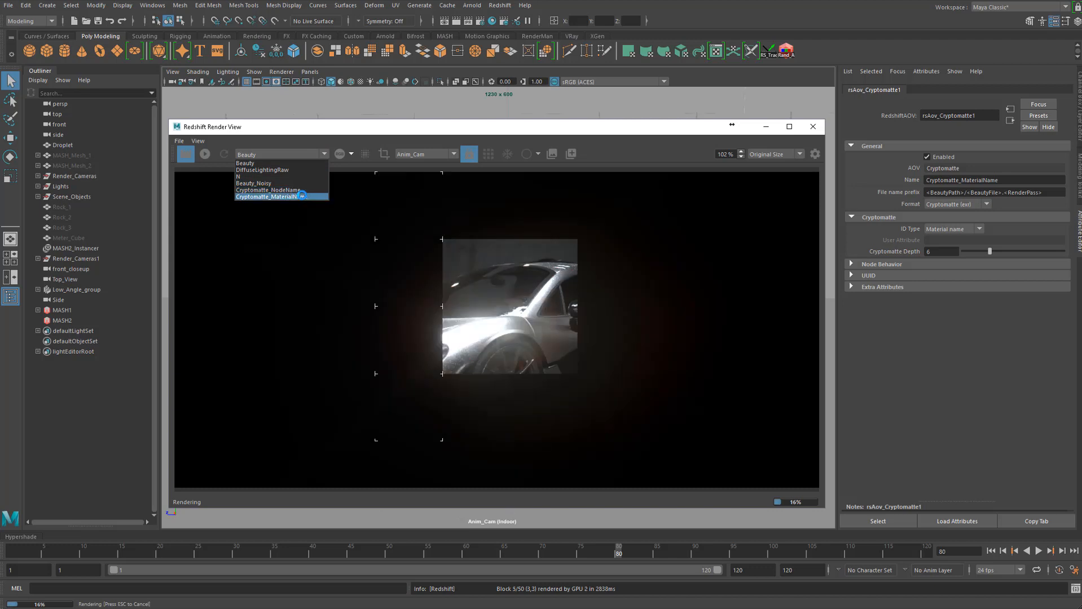
left_click(320, 153)
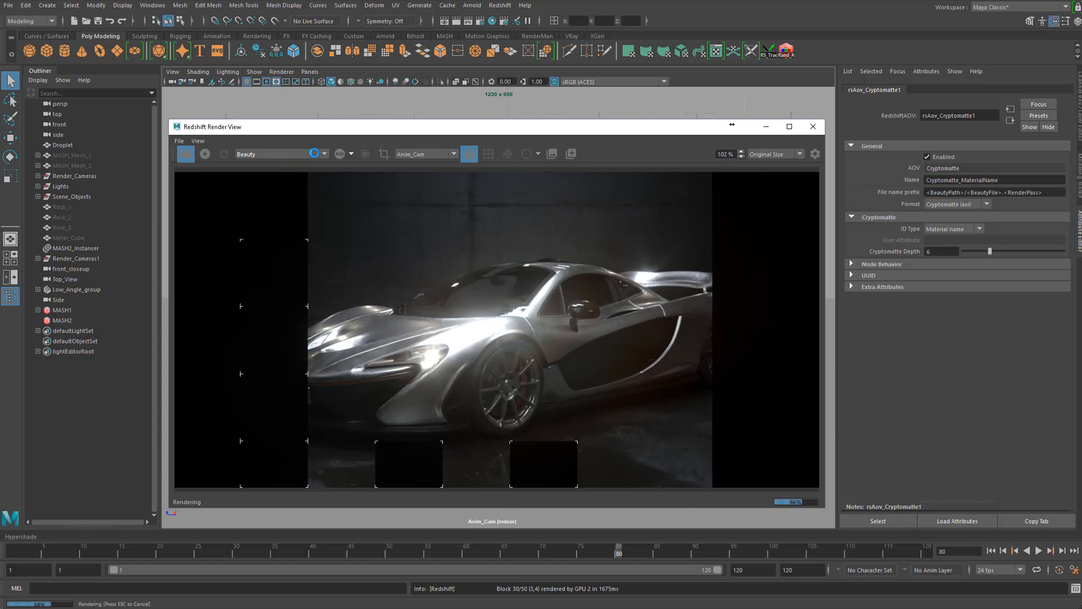
left_click(314, 154)
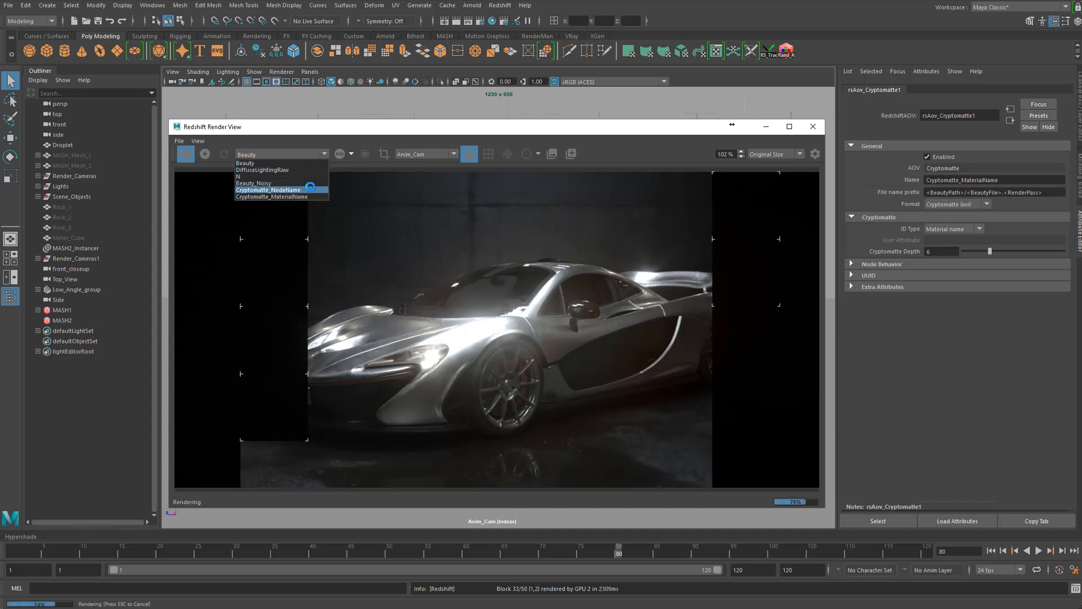
left_click(310, 189)
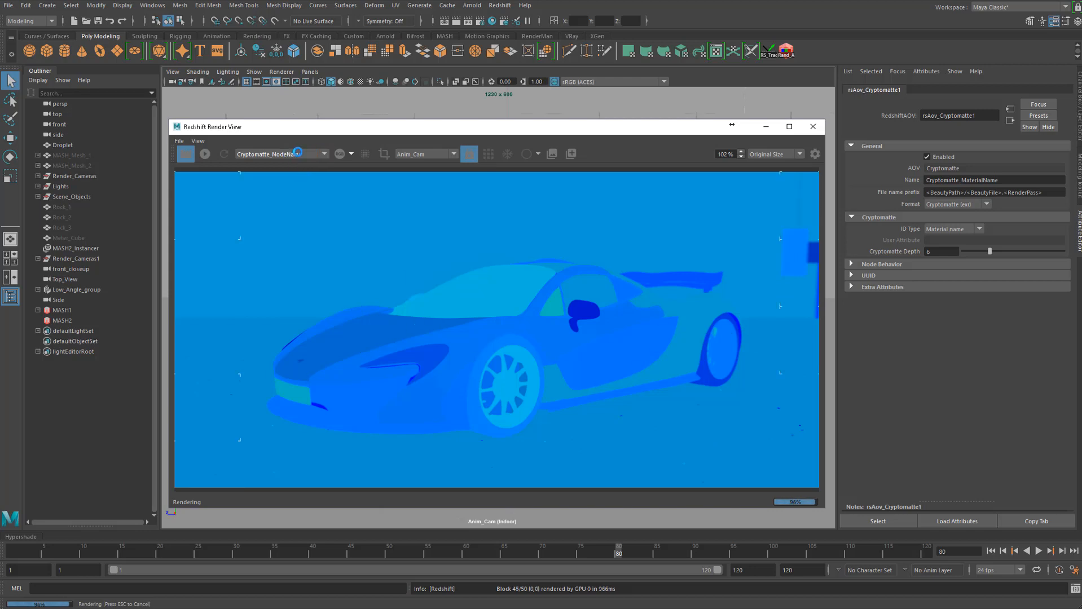
left_click(297, 152)
left_click(301, 195)
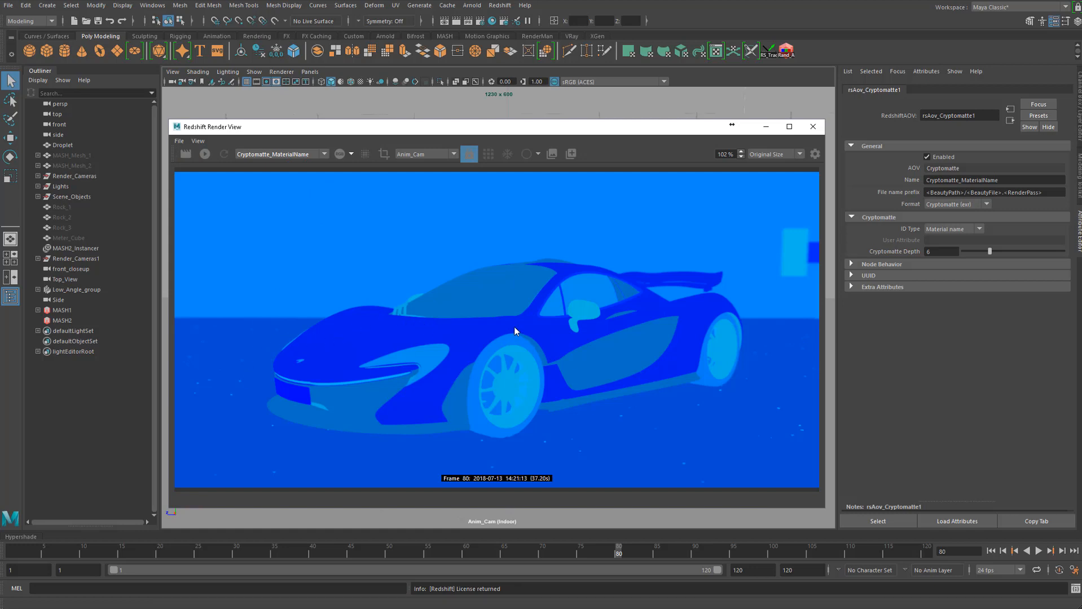
Step: Compare the Beauty pass with the Cryptomatte_MaterialName and Cryptomatte_NodeName passes, finishing on Beauty
left_click(301, 157)
left_click(290, 163)
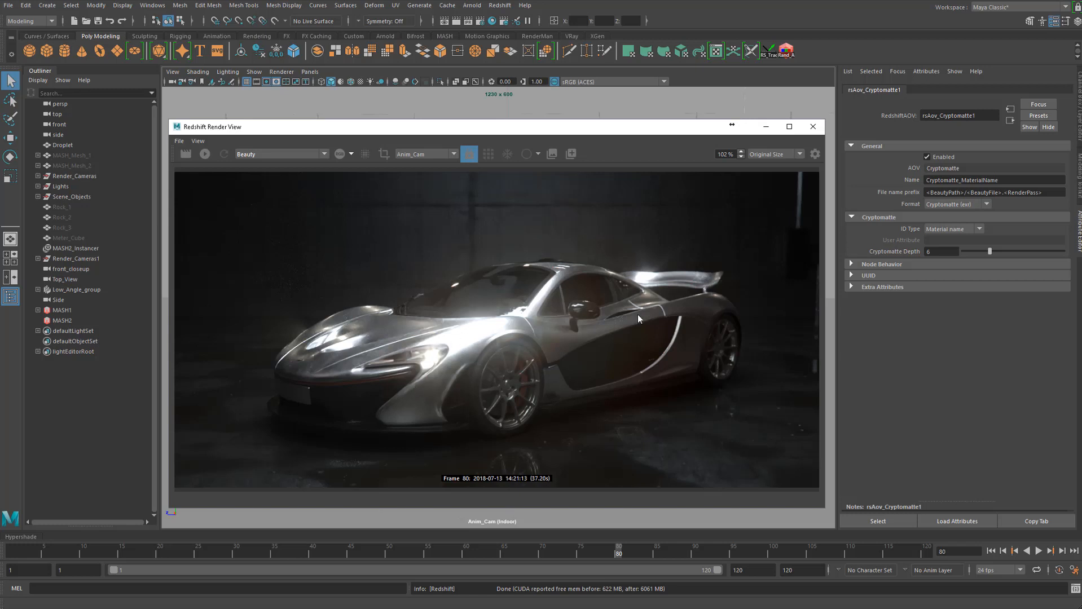
left_click(275, 153)
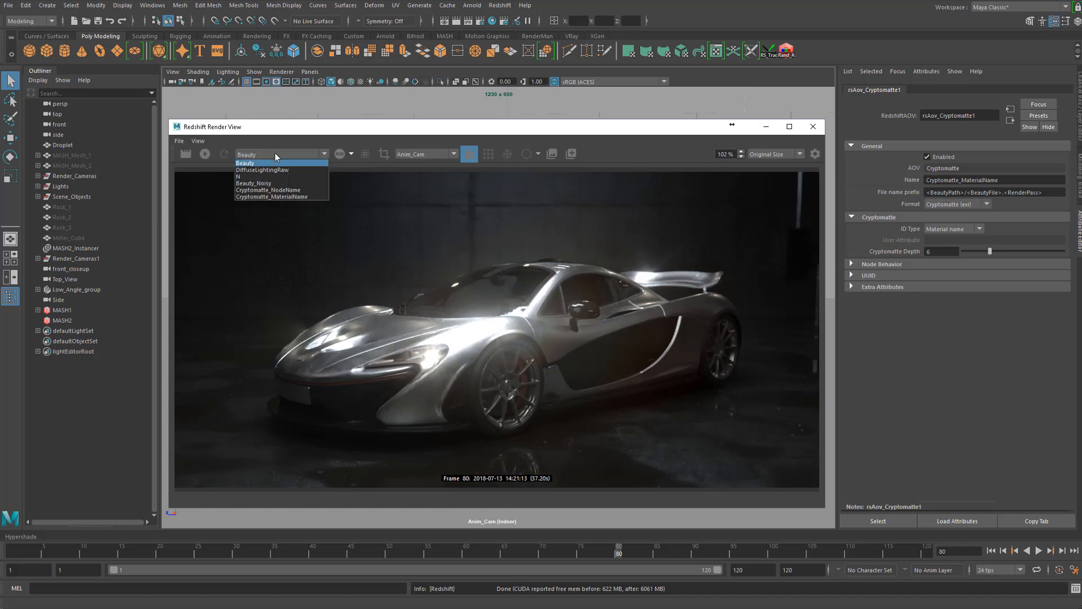
left_click(276, 197)
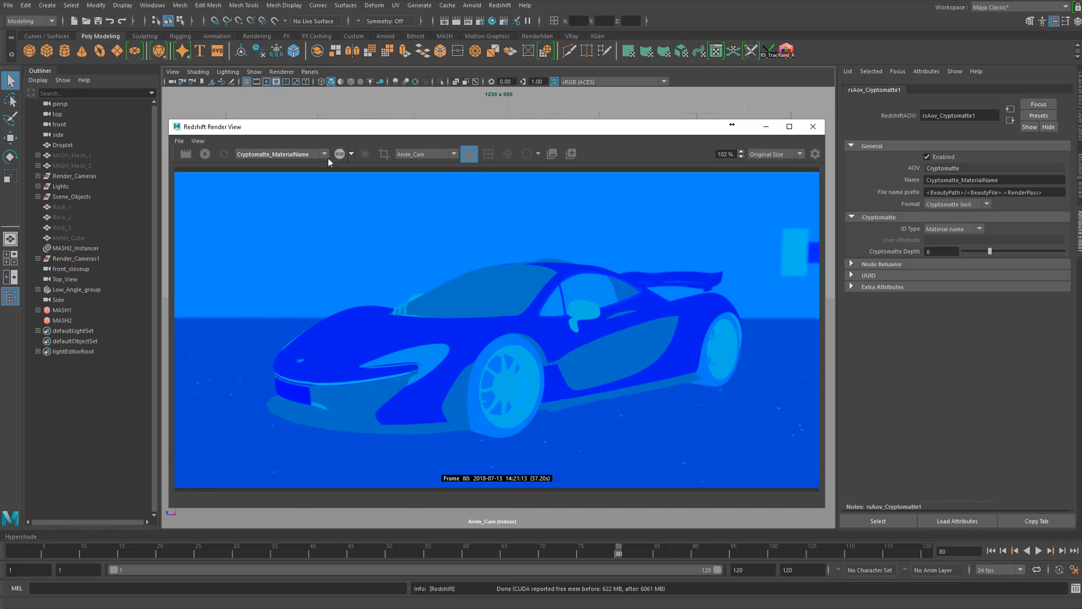
left_click(296, 155)
left_click(291, 163)
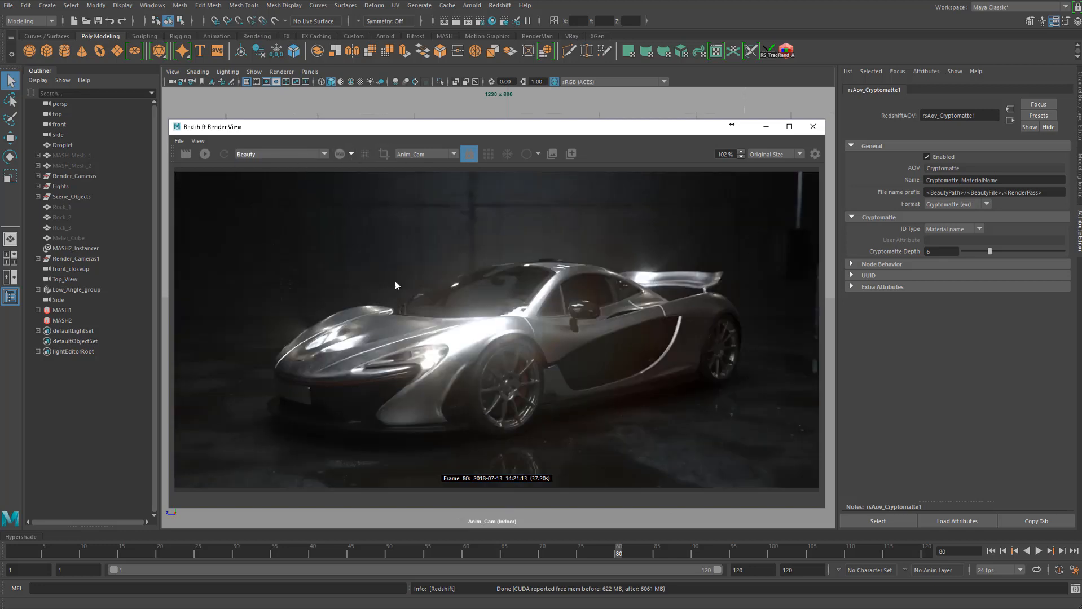
left_click(287, 150)
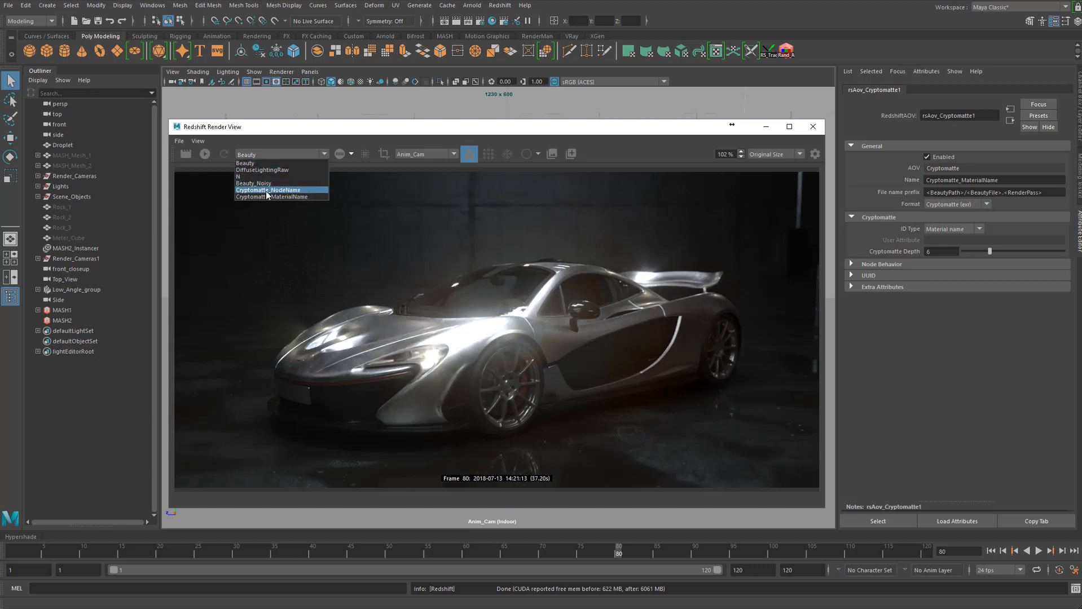
left_click(272, 196)
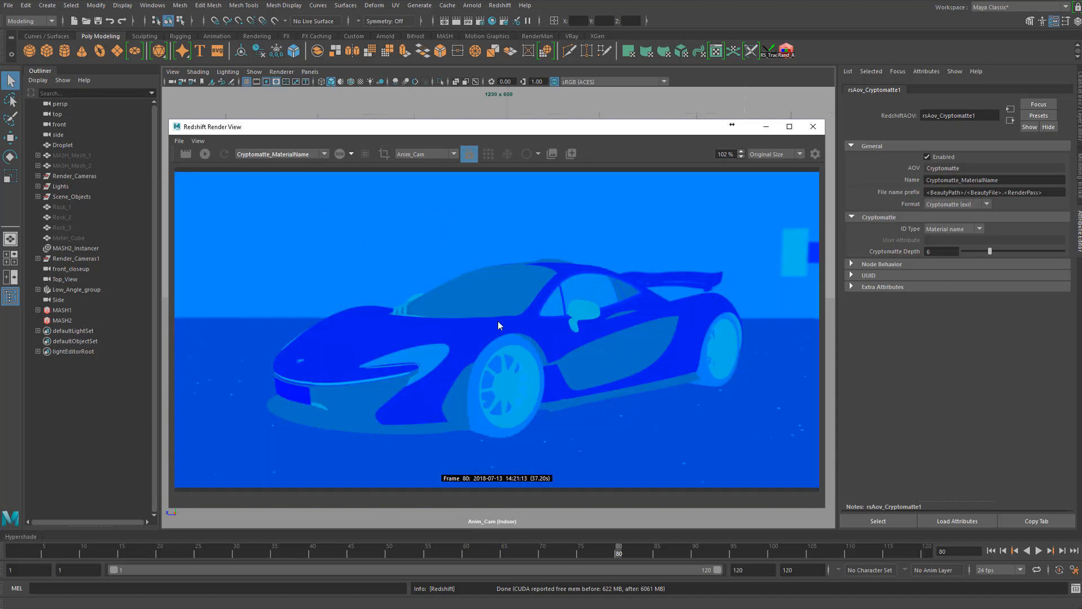
left_click(292, 154)
left_click(265, 191)
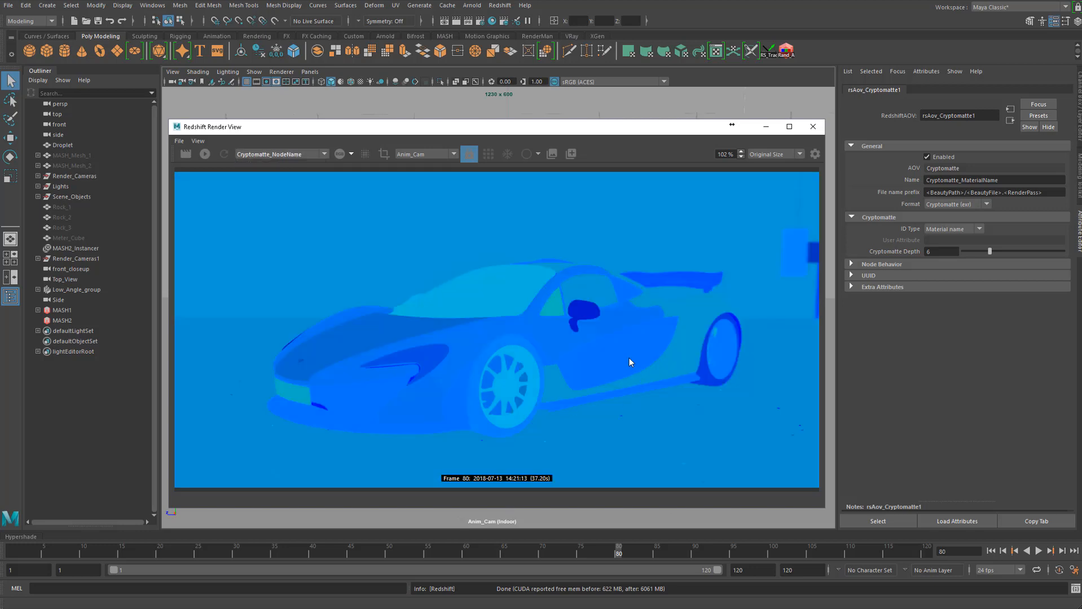
left_click(289, 149)
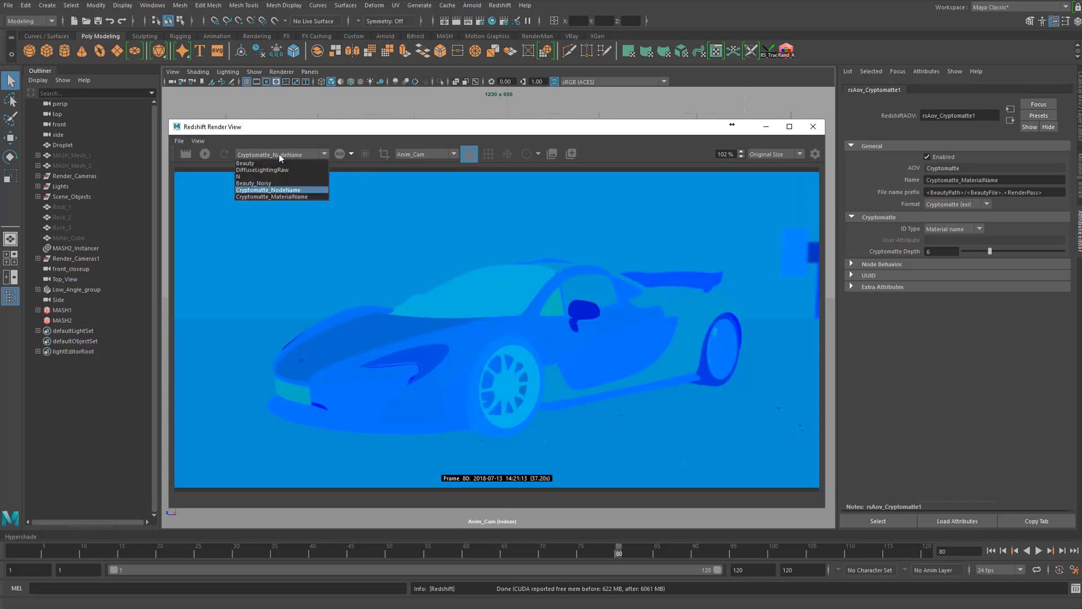
left_click(266, 161)
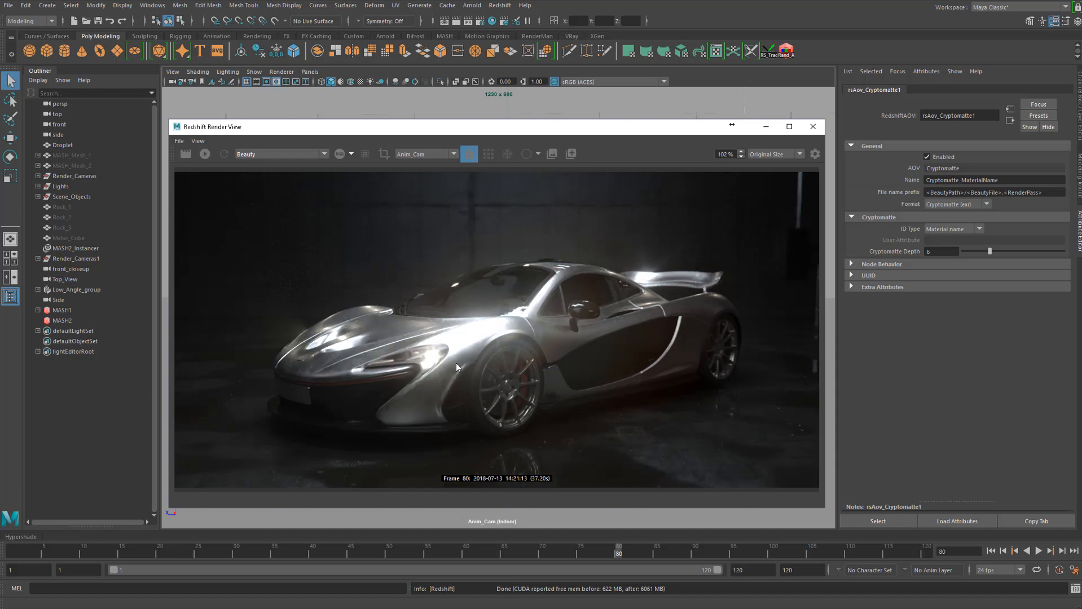
Step: Swap the render for the Render Settings, add a third Cryptomatte AOV and set its ID Type to RS Object ID
left_click_drag(504, 129, 395, 608)
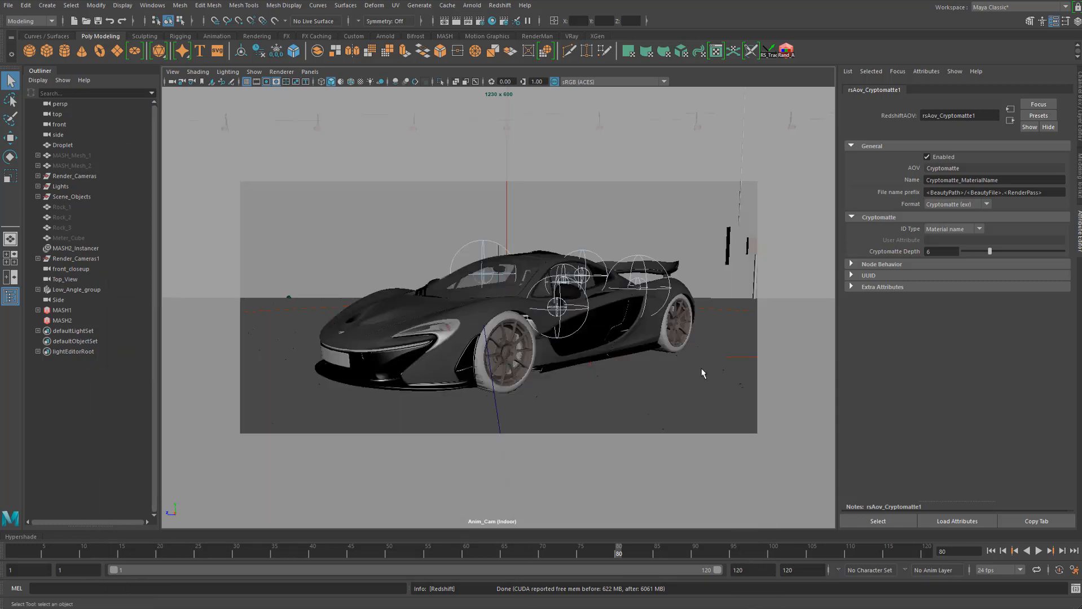
left_click_drag(170, 608, 296, 53)
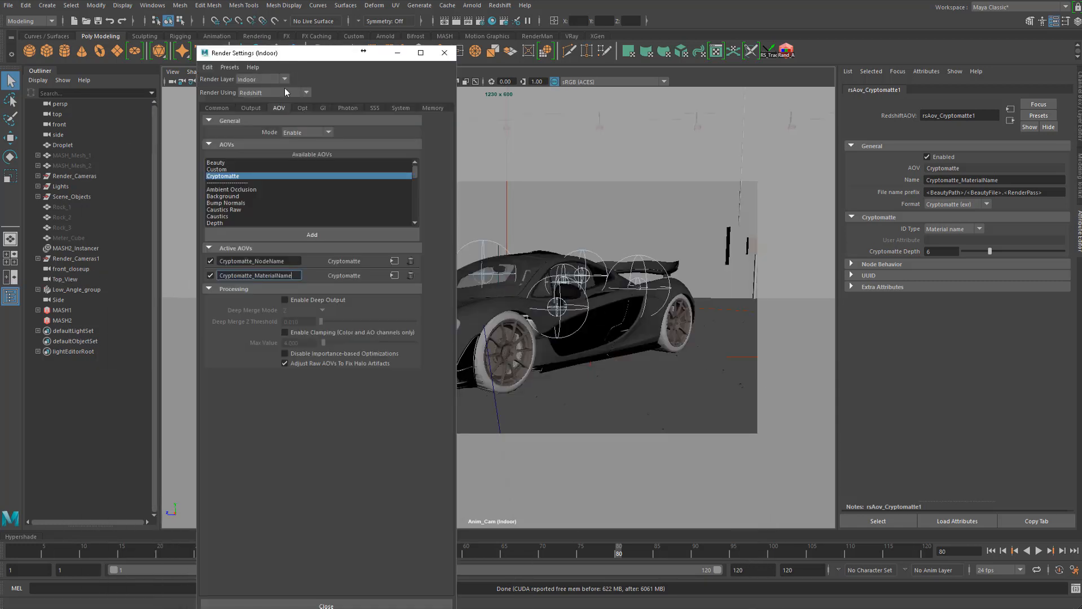
double_click(245, 176)
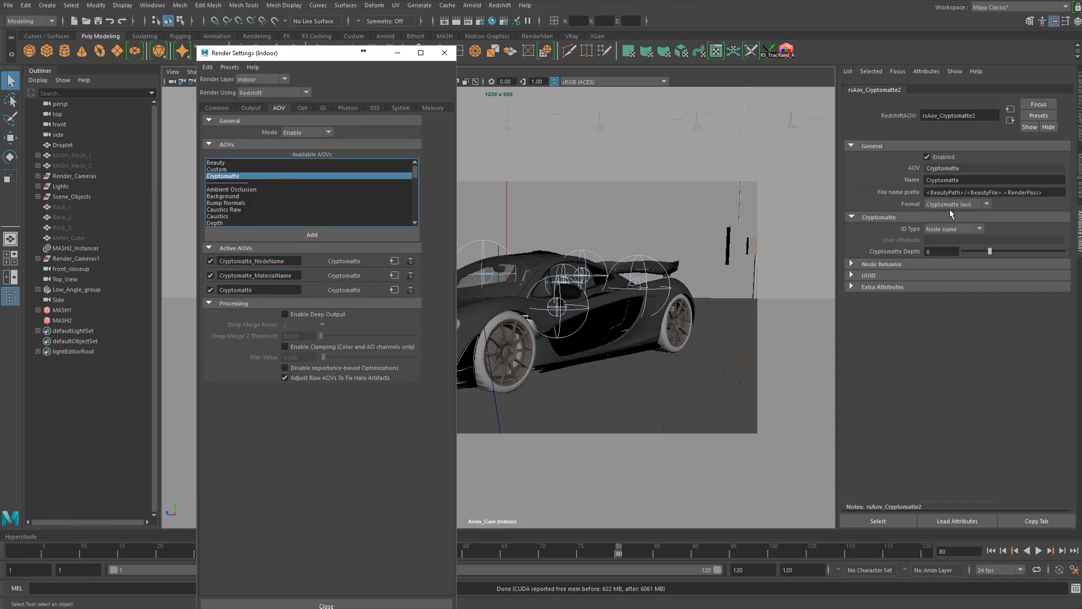
left_click(953, 229)
left_click(953, 261)
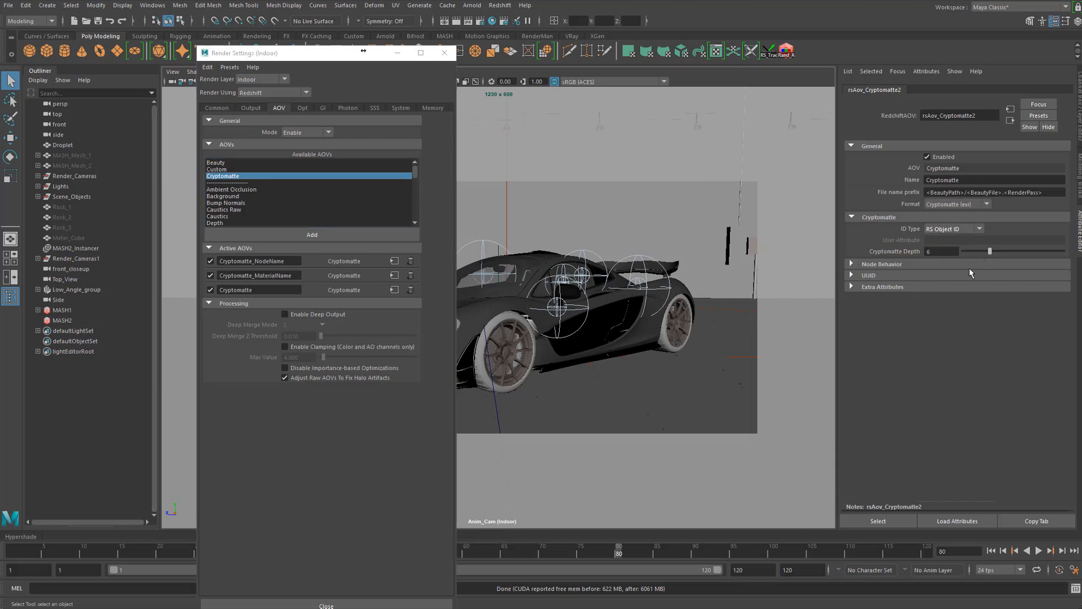
Step: Rename the third Cryptomatte AOV Cryptomatte_rsObjectID
left_click(266, 290)
type("_rs")
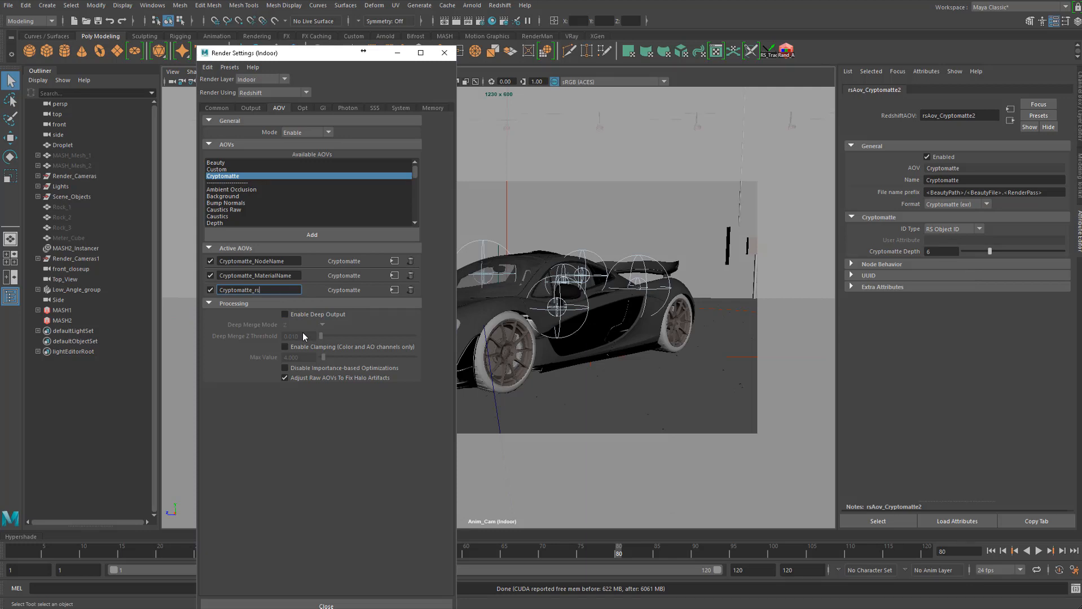
type("ObjectID")
key("Return")
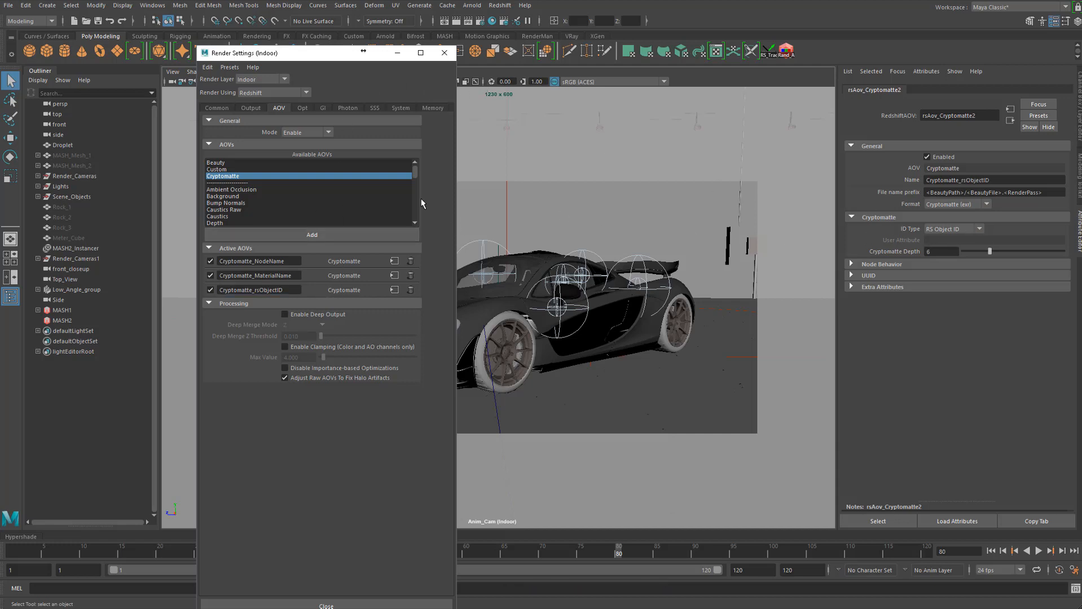
Step: Look through the Available AOVs for ID and matte passes such as Puzzle Matte, and move the Render Settings out of view
left_click_drag(417, 170, 417, 214)
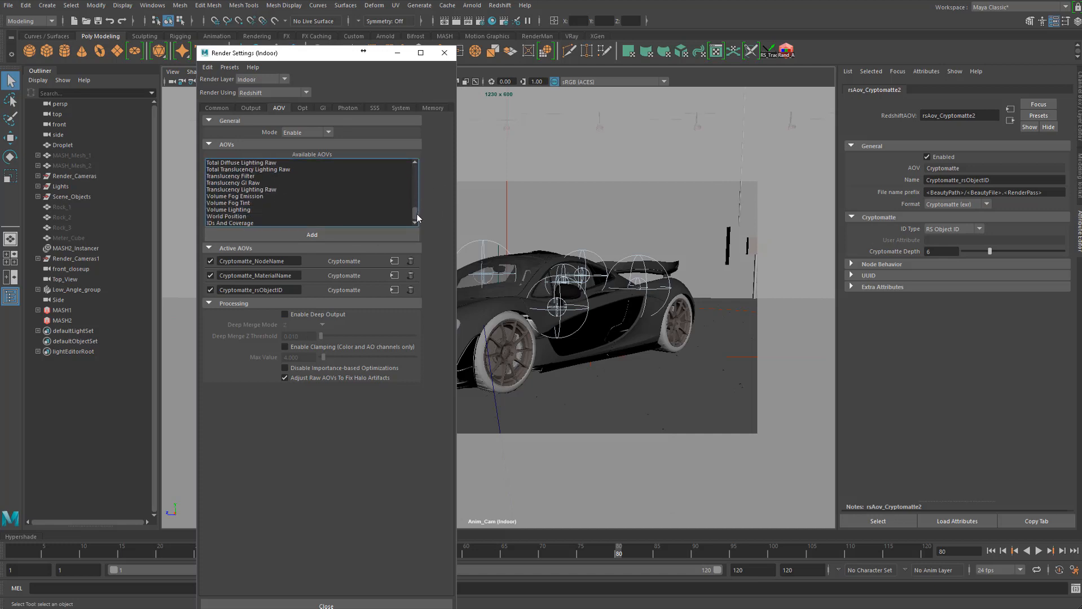
scroll(349, 201, "up", 3)
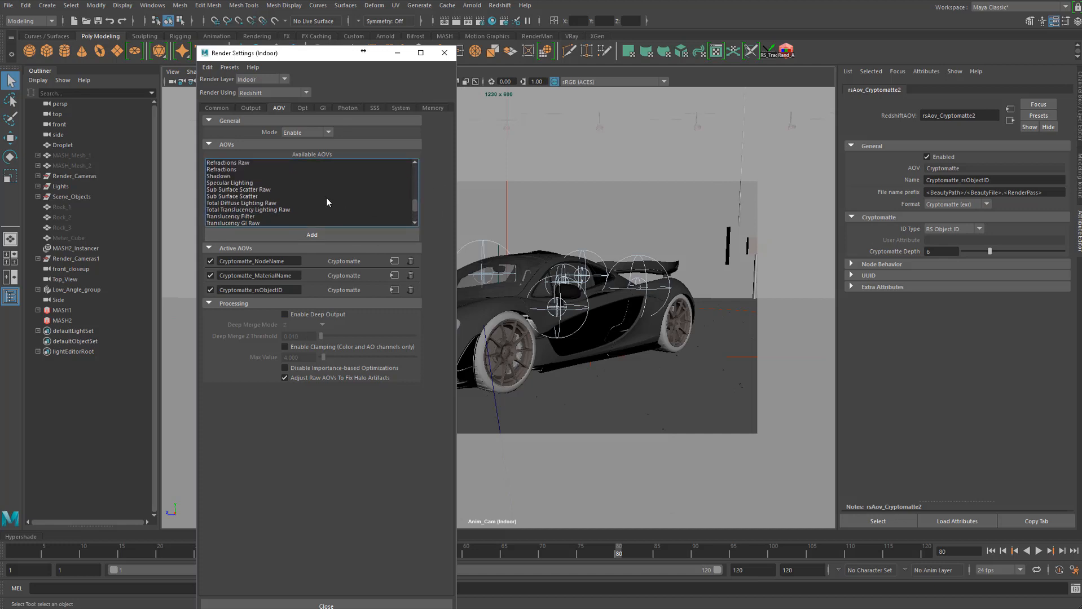
scroll(307, 191, "up", 1)
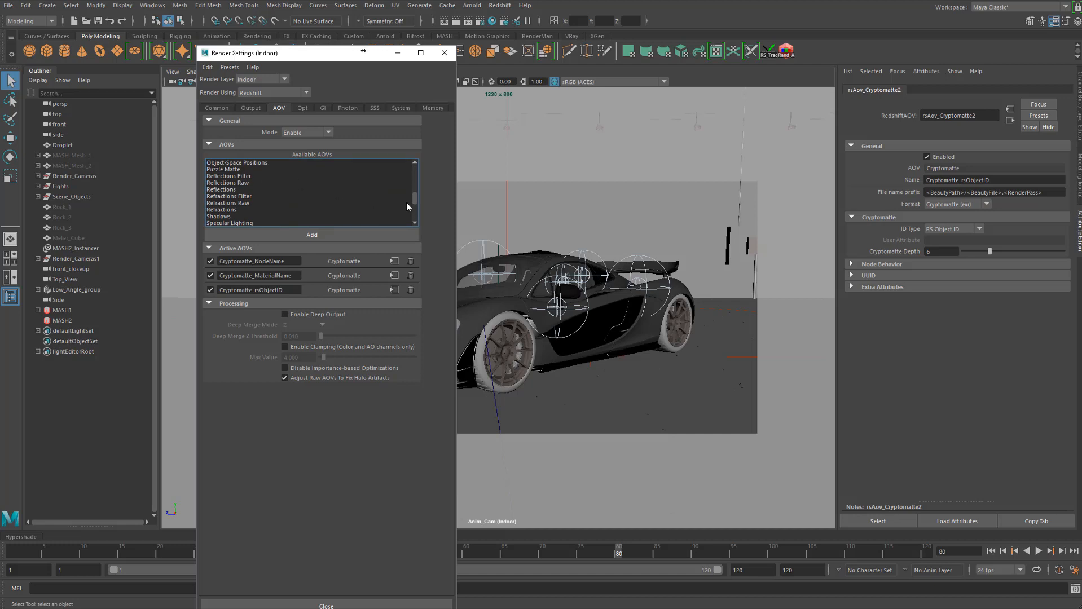
left_click_drag(416, 198, 416, 165)
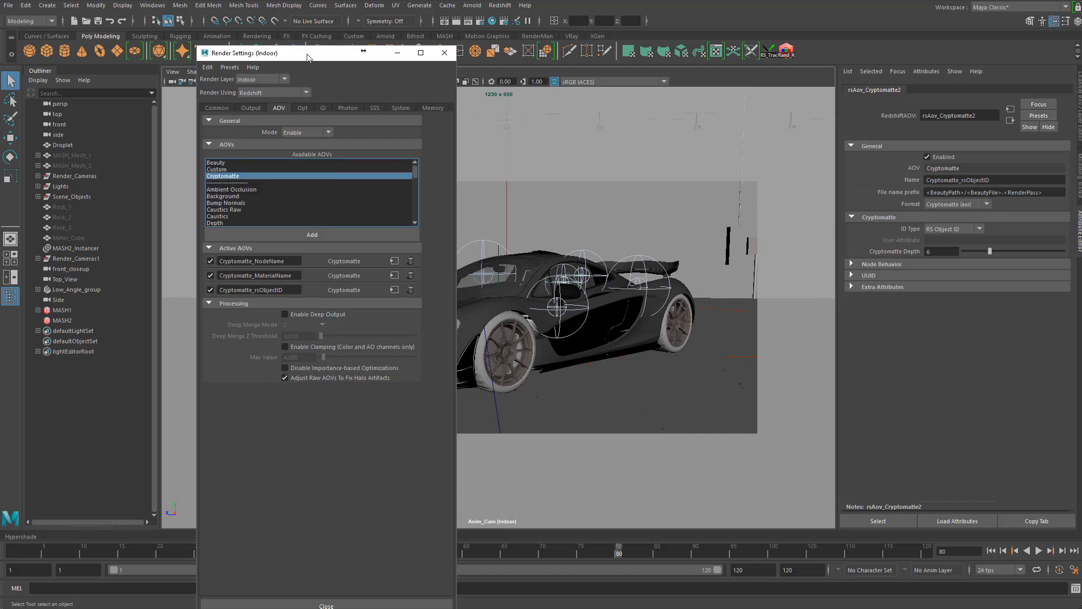
left_click_drag(307, 55, 0, 101)
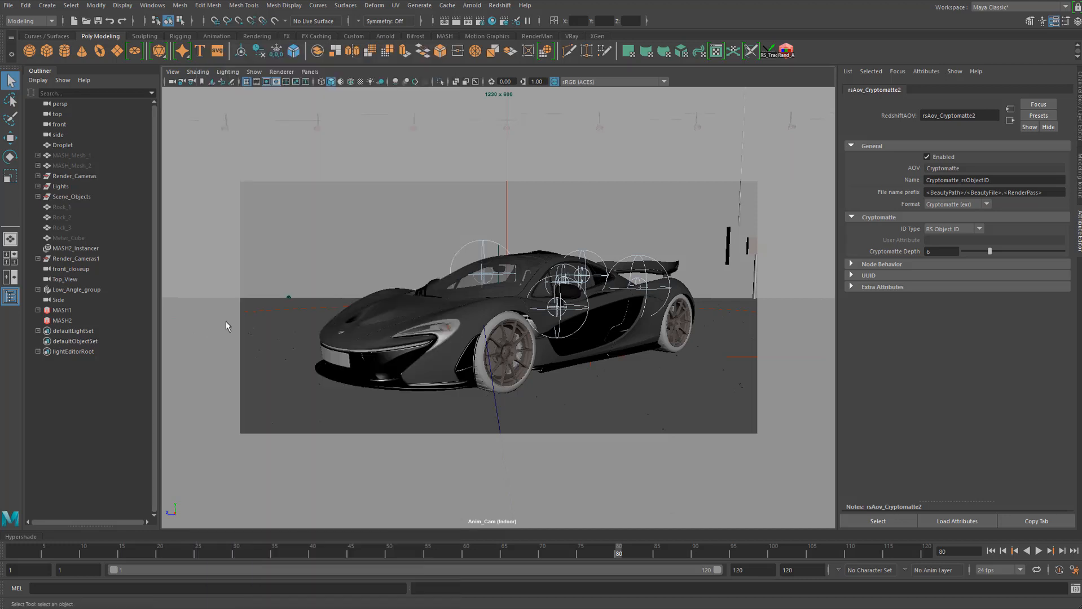
Step: Select the car's front body panel and look at the Redshift object property option for creating an Object Id node
left_click(416, 315)
left_click(508, 6)
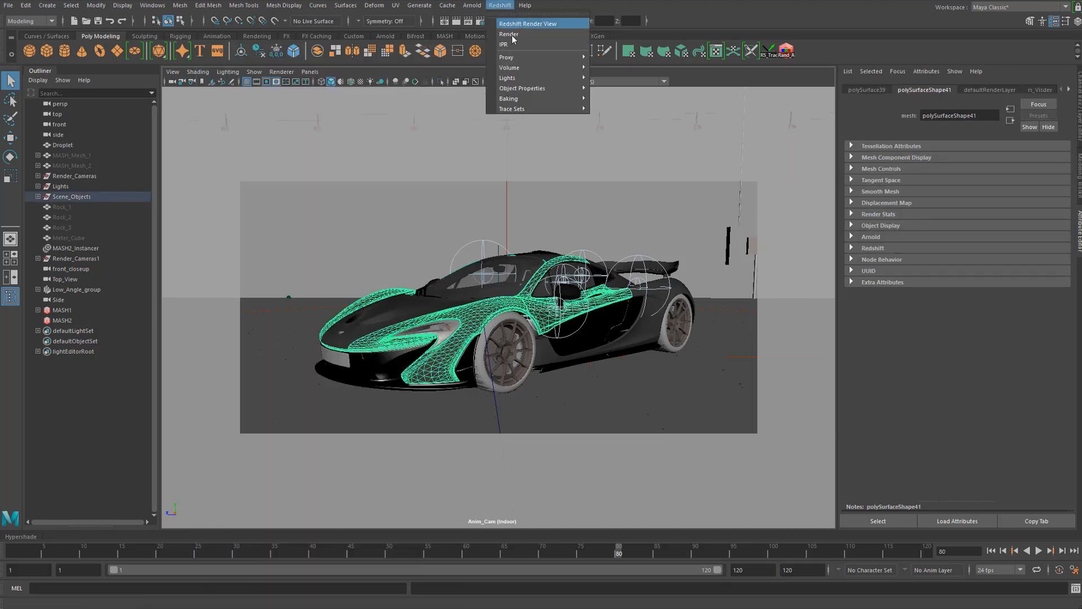
mouse_move(576, 88)
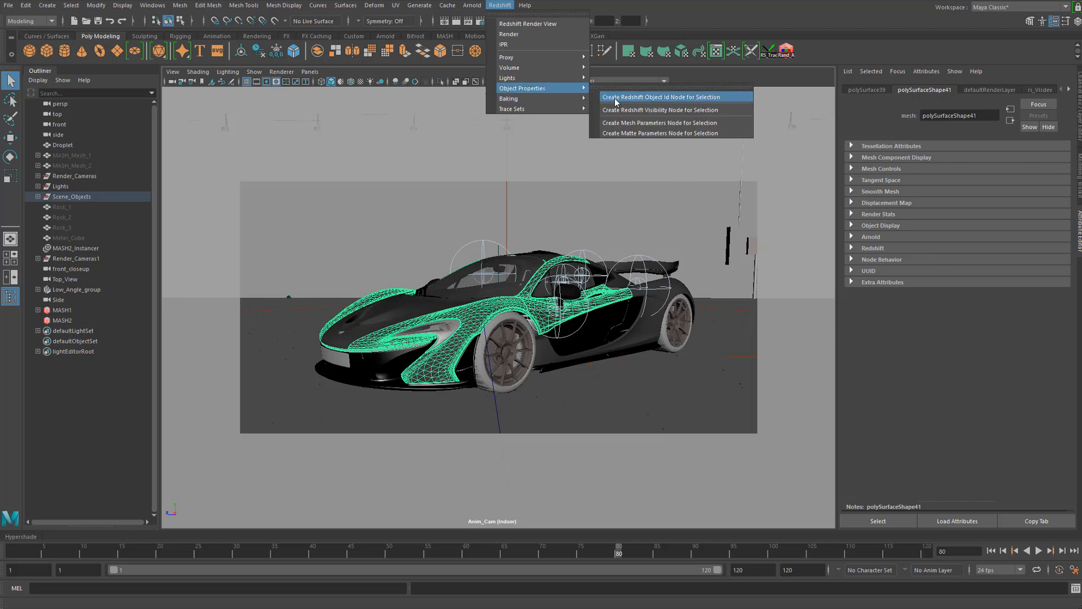
left_click(616, 102)
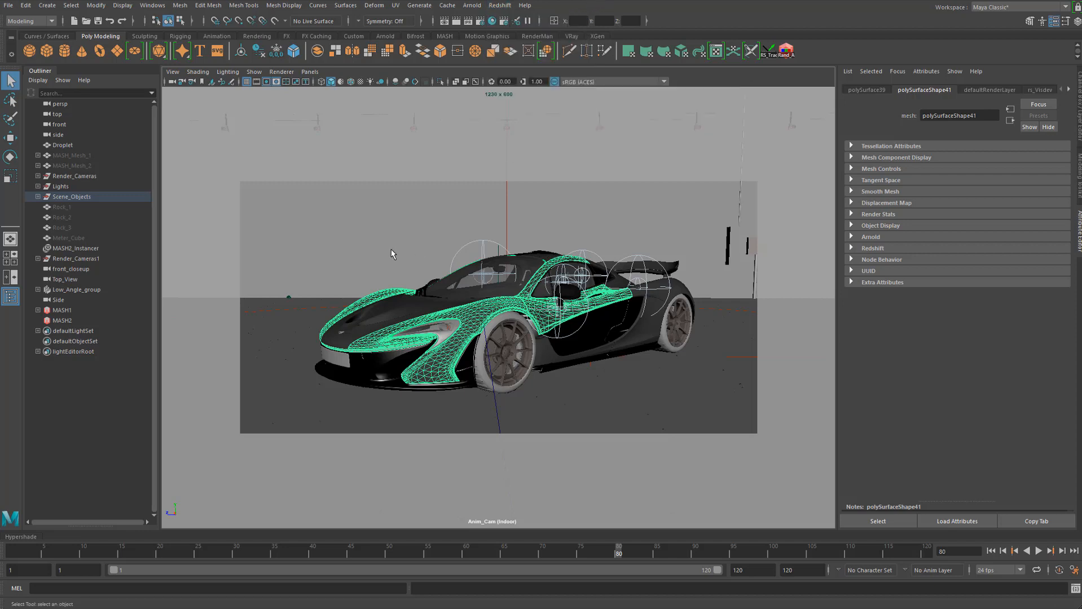
Step: Set the back wall's Redshift Object ID to 1 and check the ground's Object ID
left_click(322, 398)
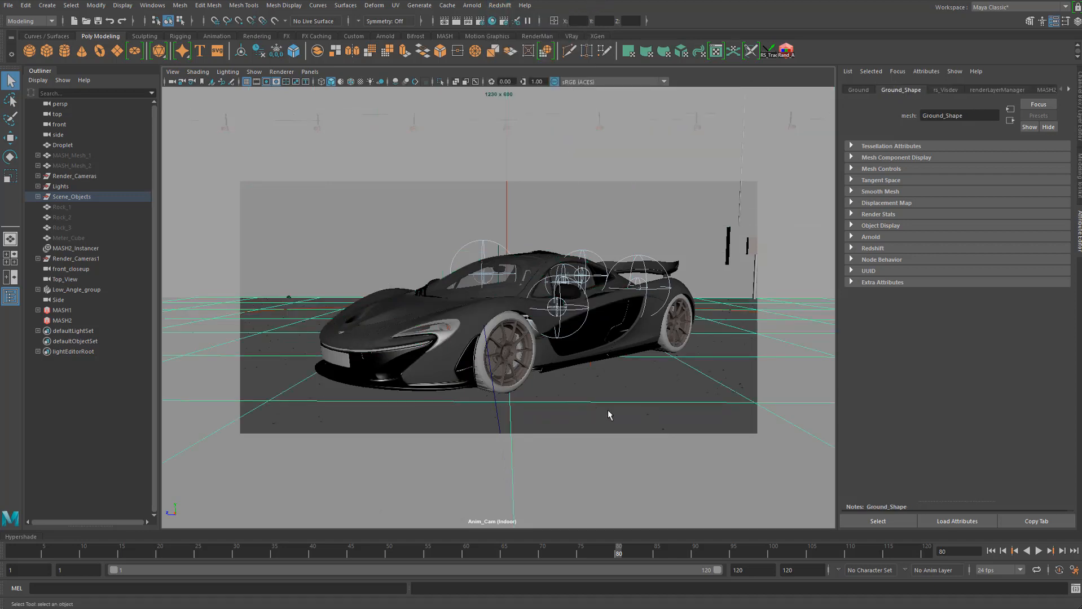
left_click(688, 244)
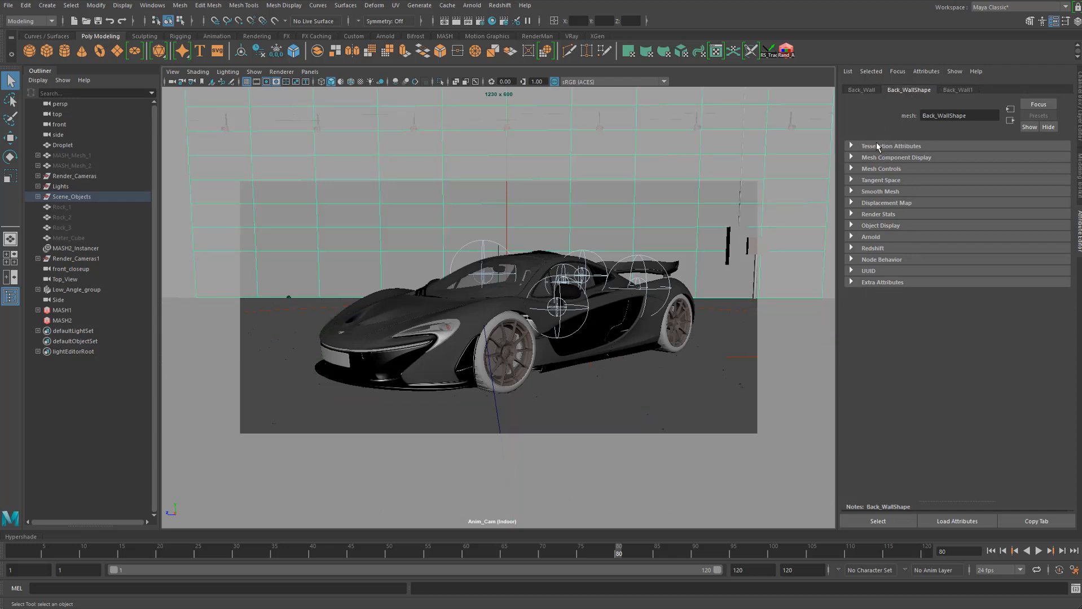
left_click(853, 259)
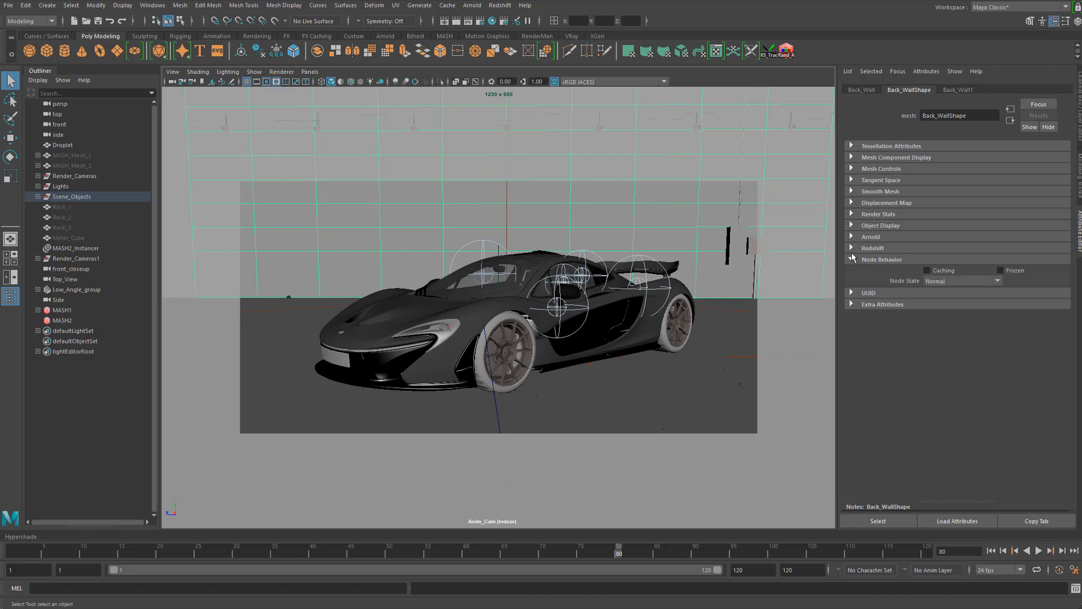
left_click(851, 260)
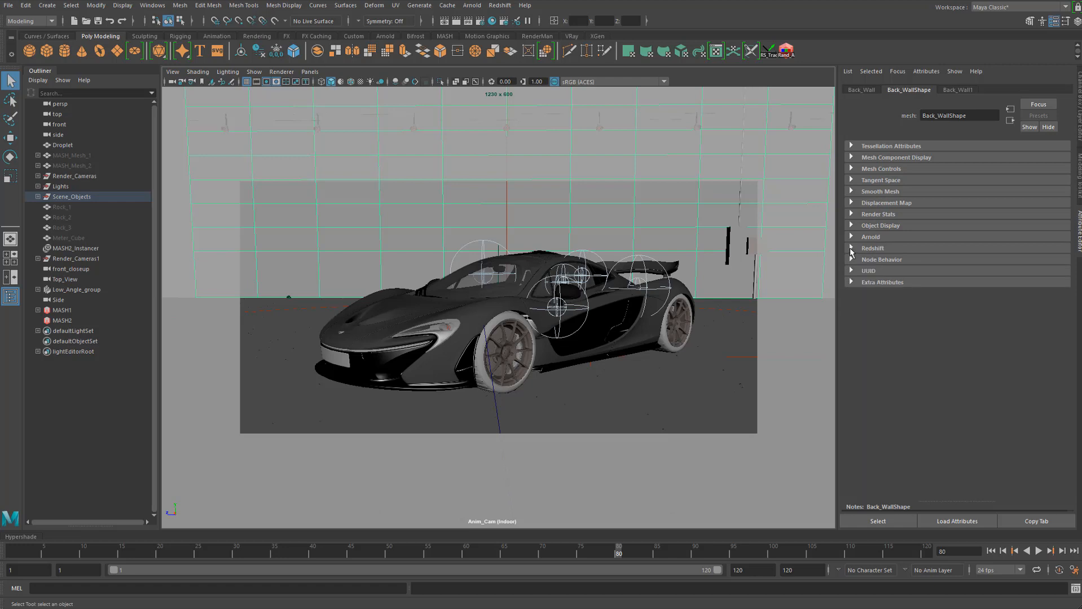
left_click(851, 248)
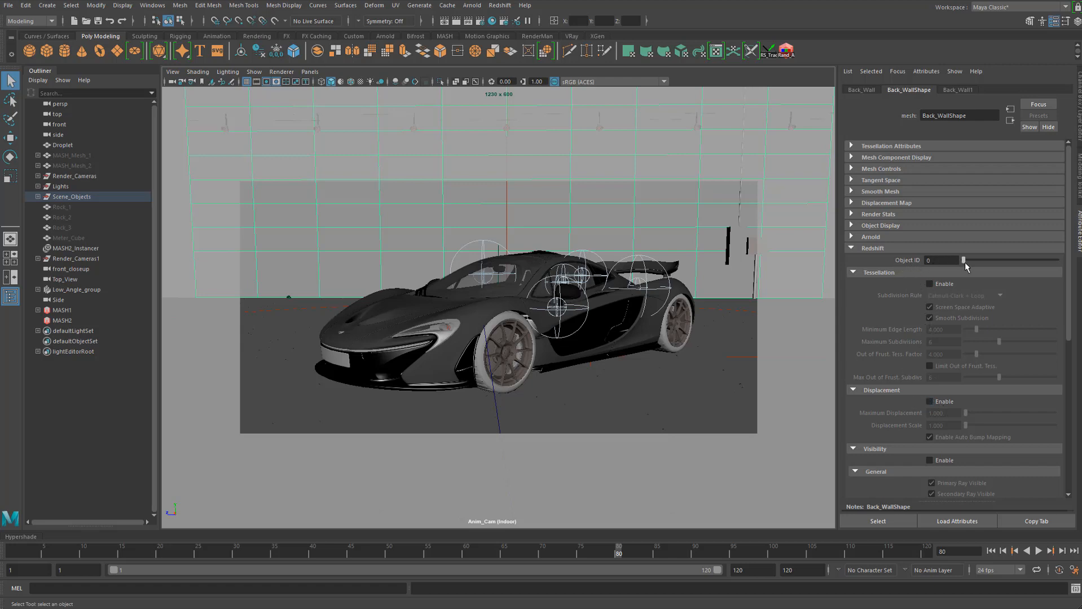
left_click(945, 262)
left_click(674, 226)
left_click_drag(938, 260, 876, 276)
left_click(703, 401)
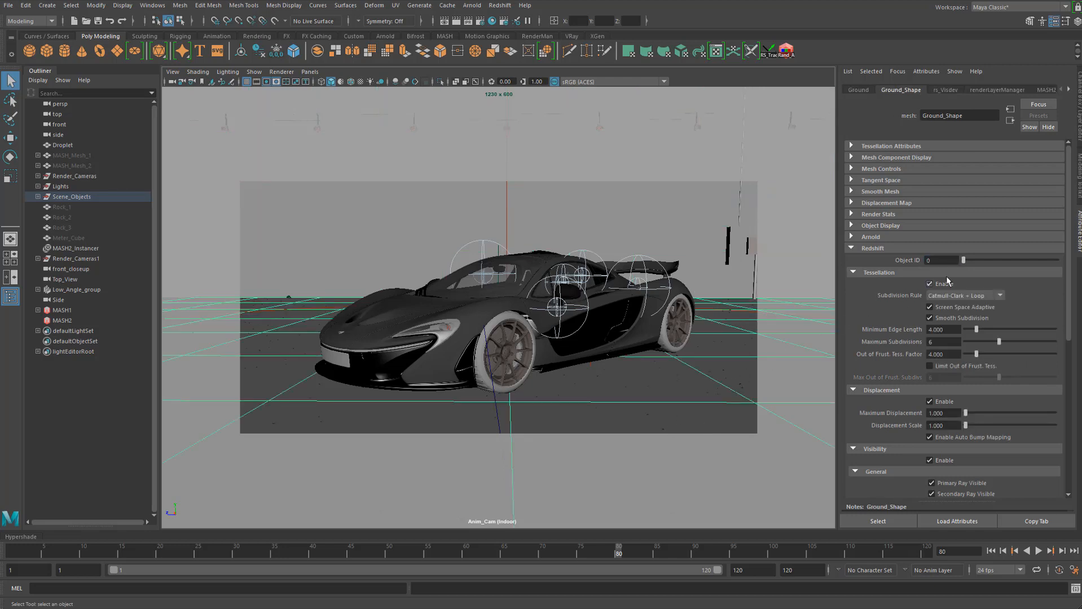
left_click(733, 254)
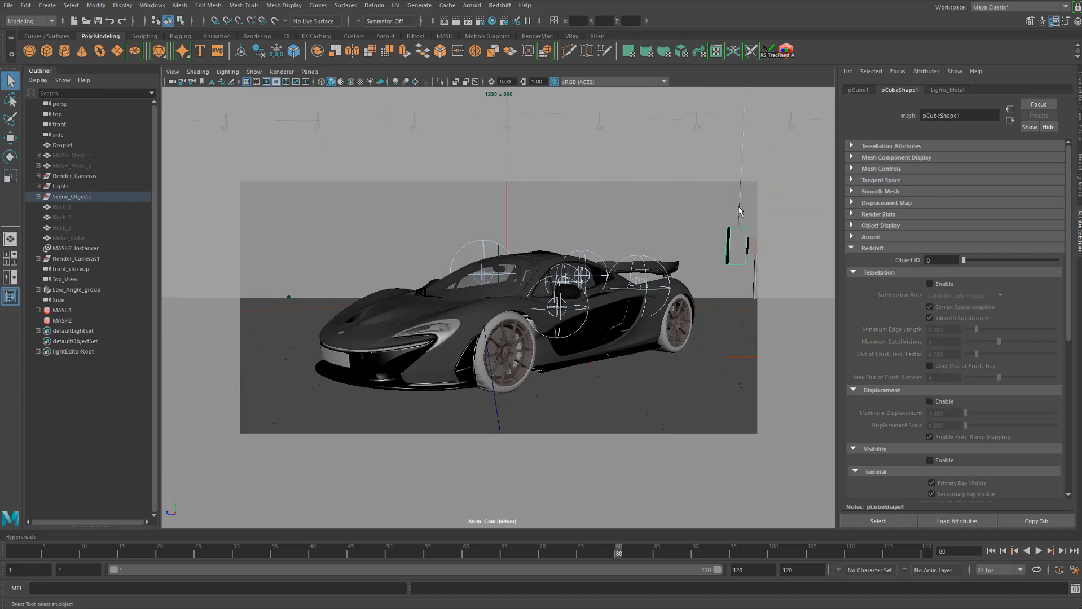
left_click(754, 246)
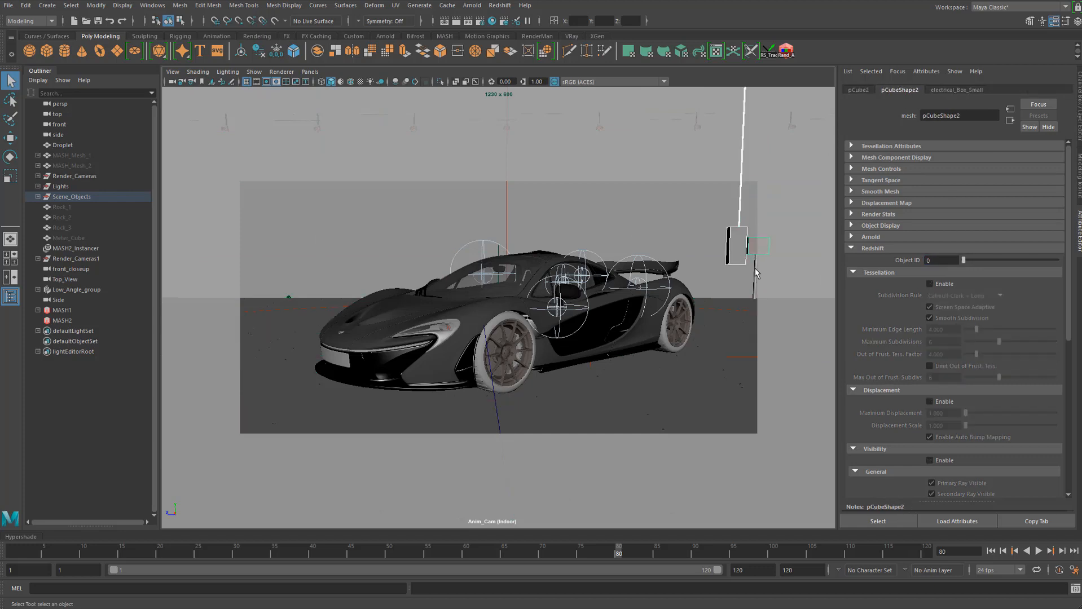
left_click(755, 274)
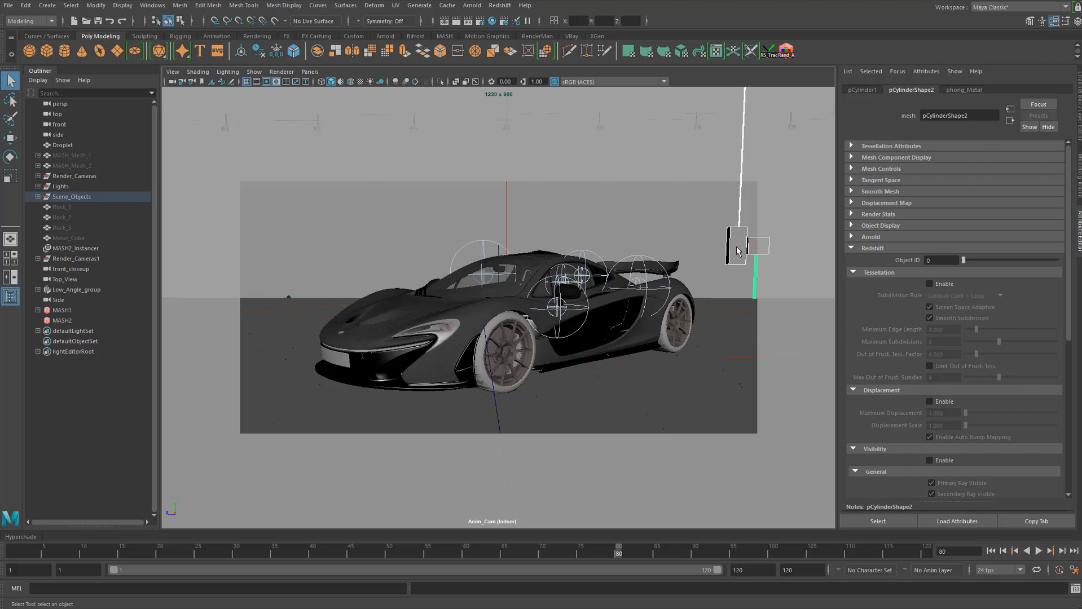
left_click(931, 259)
Step: Set the Redshift Object ID to 1 for the electrical box and the pipes mounted on the back wall
left_click(736, 249)
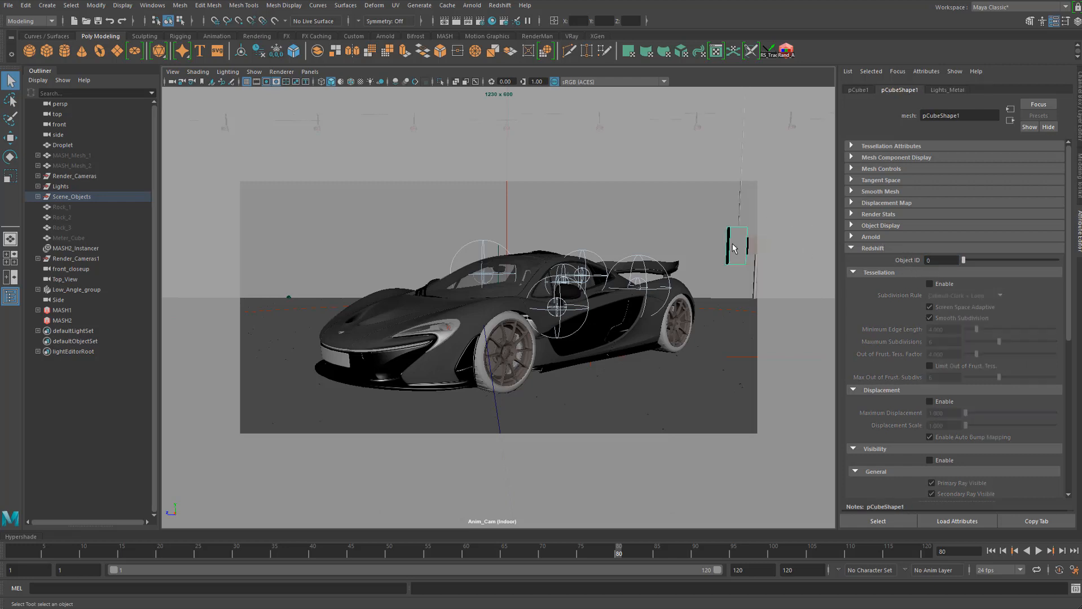
left_click(931, 259)
type("1")
left_click(752, 256)
left_click(752, 273)
left_click(738, 209)
double_click(928, 261)
type("1")
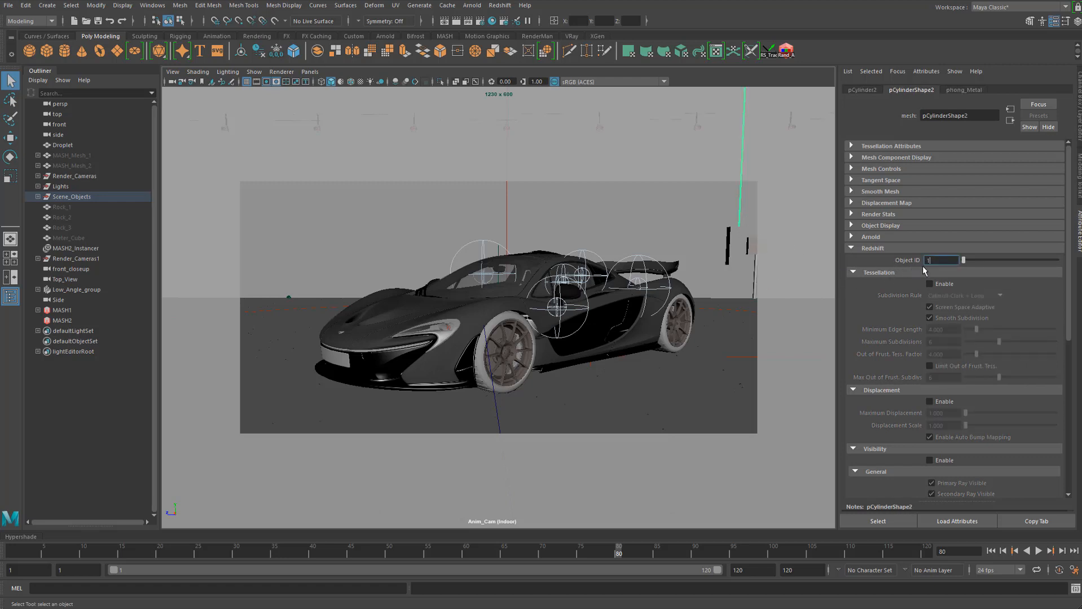
Step: Check the Redshift Object IDs of the back wall and its box and pipes by selecting each in turn
left_click(650, 217)
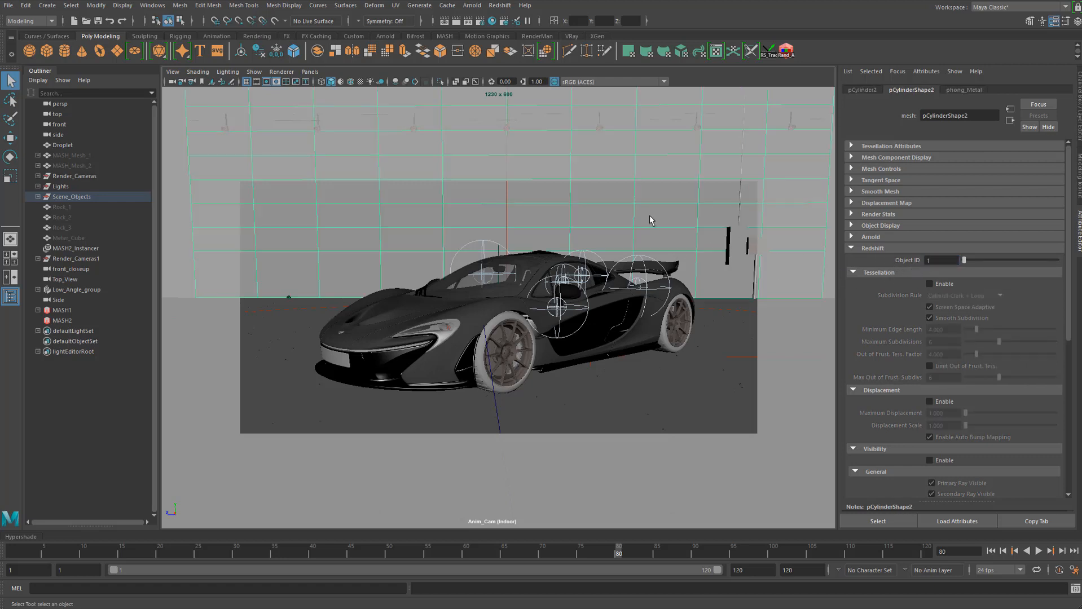
left_click(728, 244)
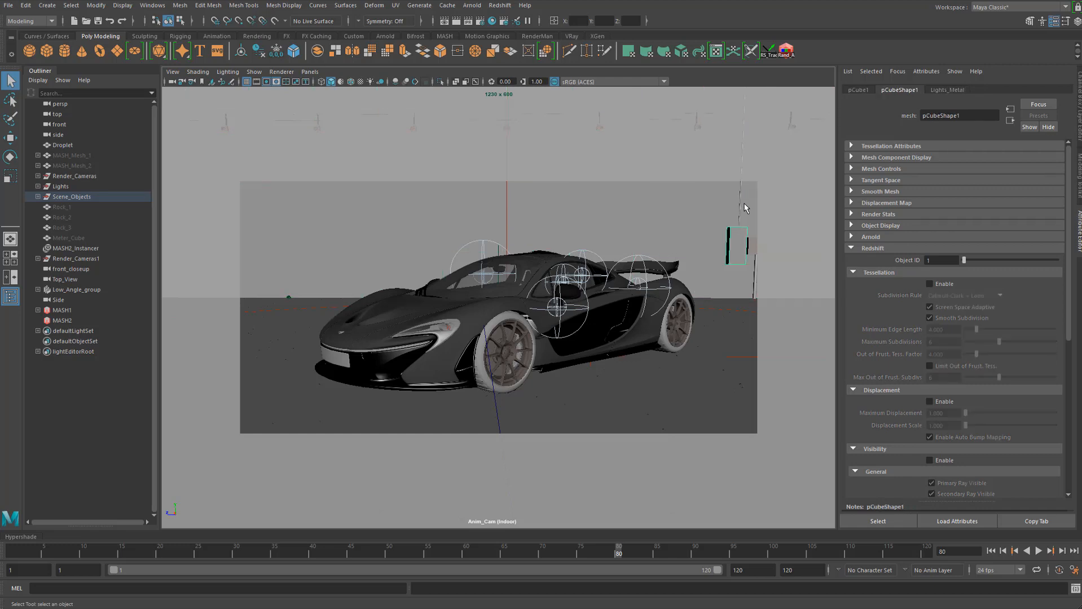
left_click(740, 204)
left_click(755, 255)
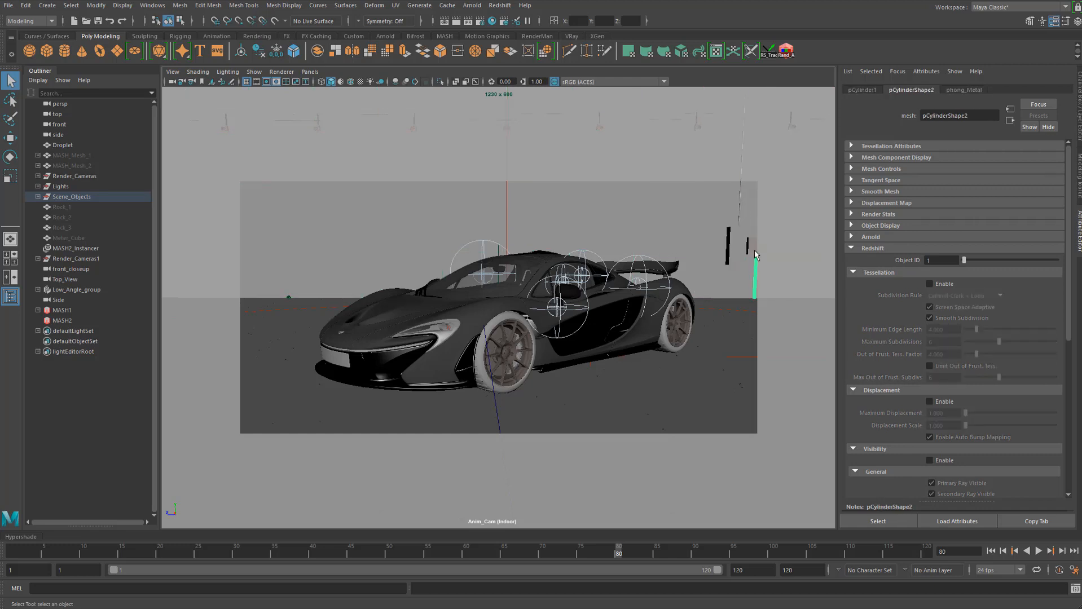
left_click(747, 250)
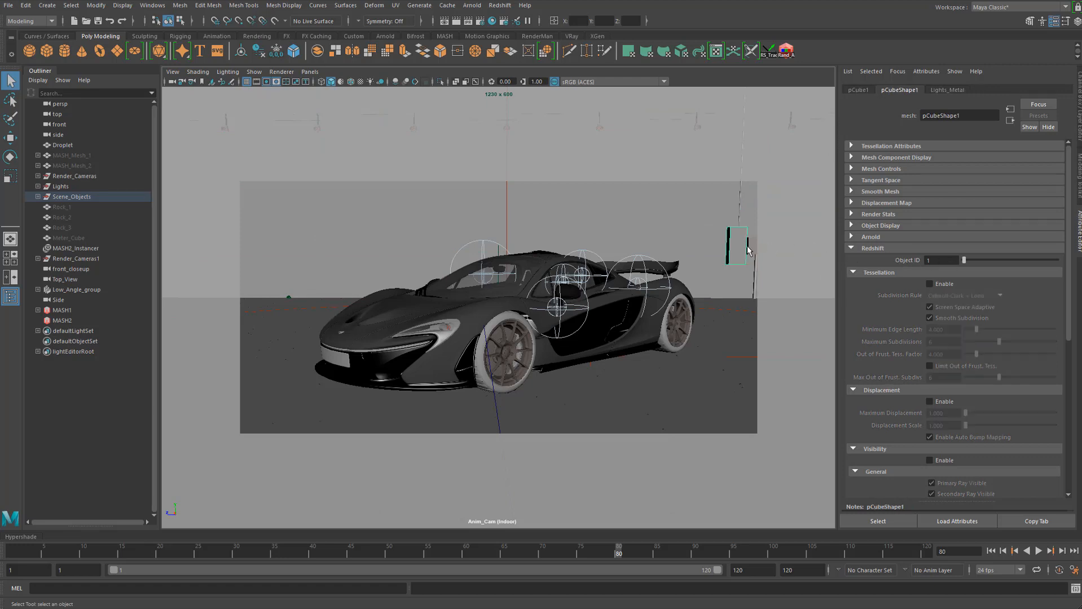
left_click(735, 290)
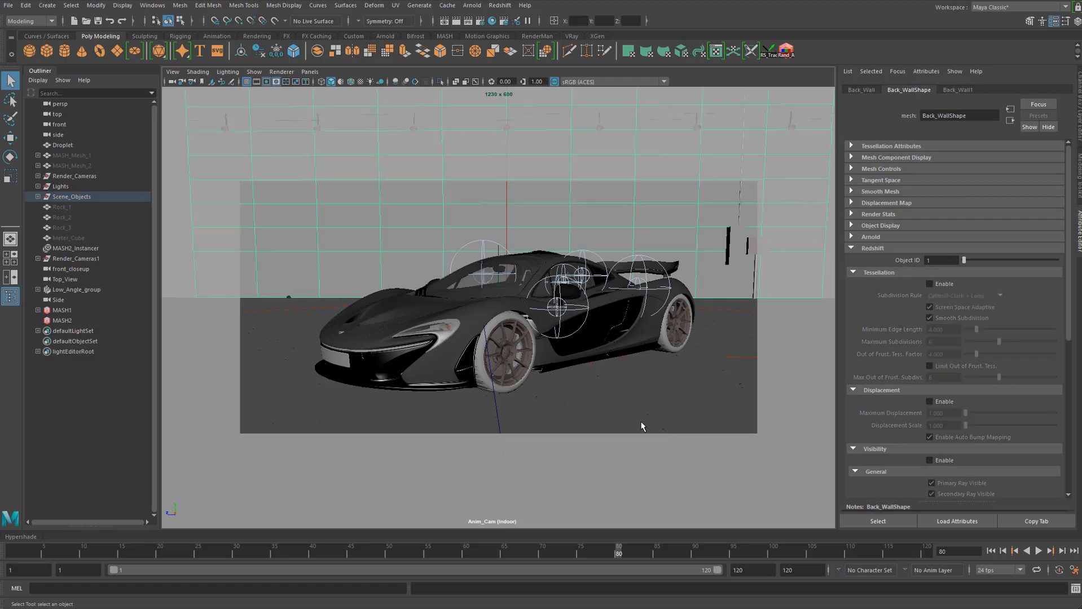
Step: Bring back the Redshift Render View, save the scene and start a new render from Anim_Cam
left_click_drag(550, 608, 527, 115)
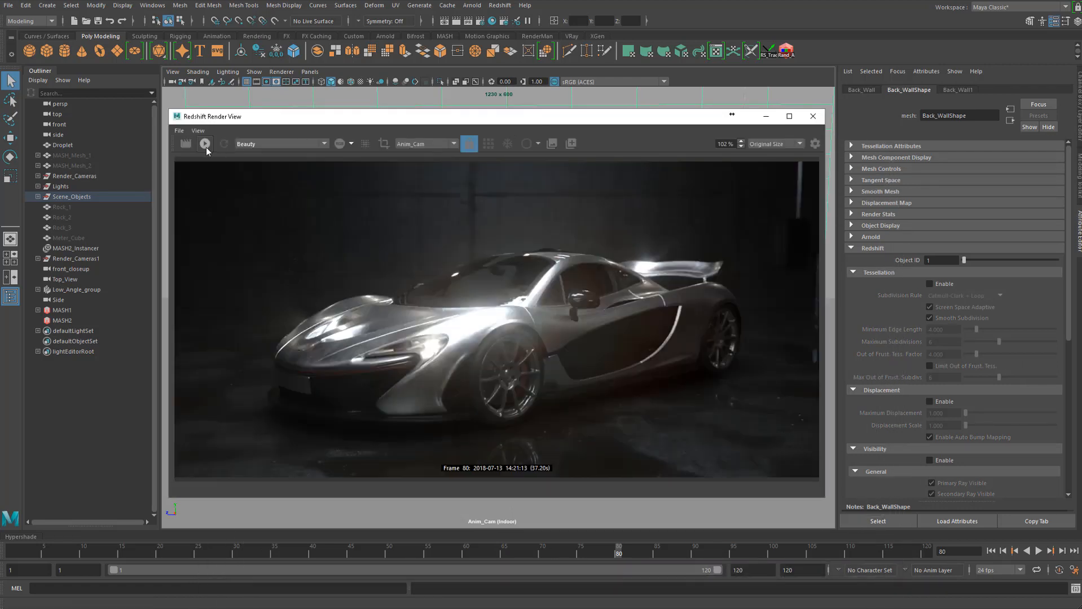
left_click(97, 21)
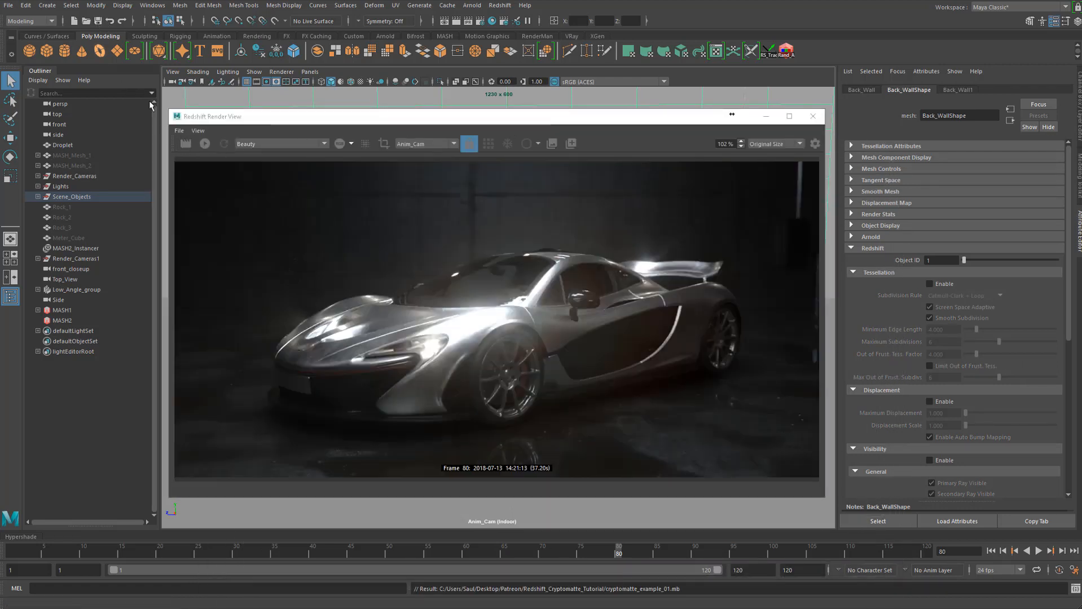
left_click(205, 144)
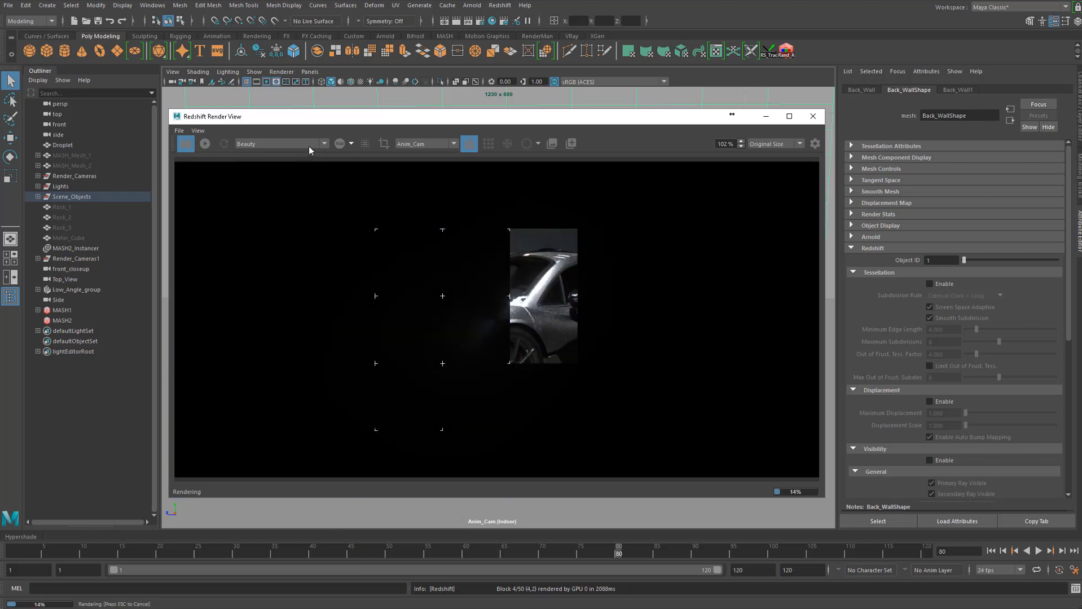
Step: Display the Cryptomatte_rsObjectID AOV and examine the matte edges around the car, ground and back wall up close
left_click(308, 145)
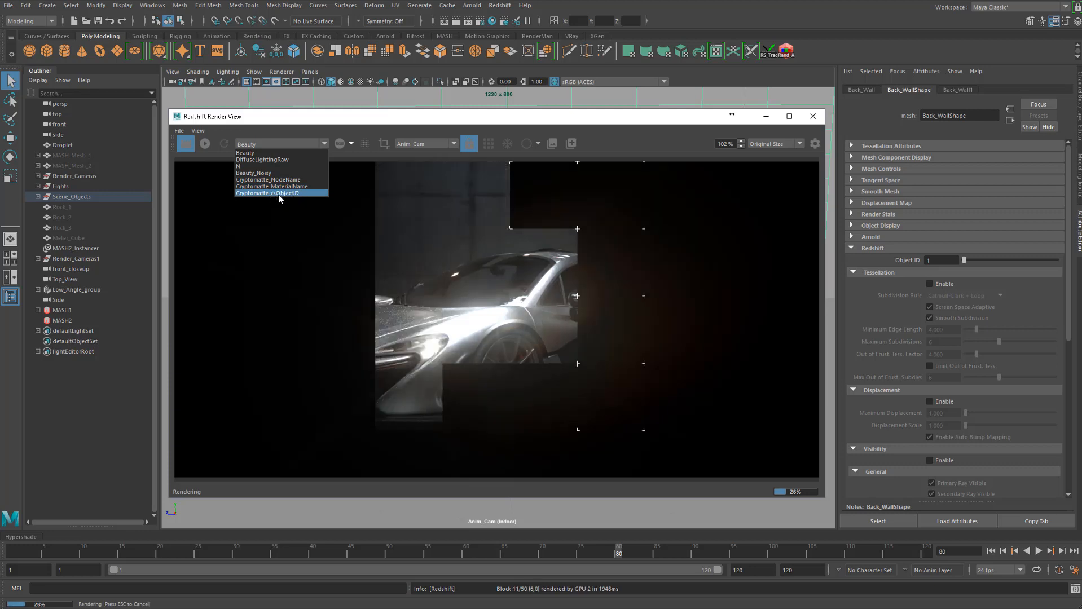
left_click(281, 193)
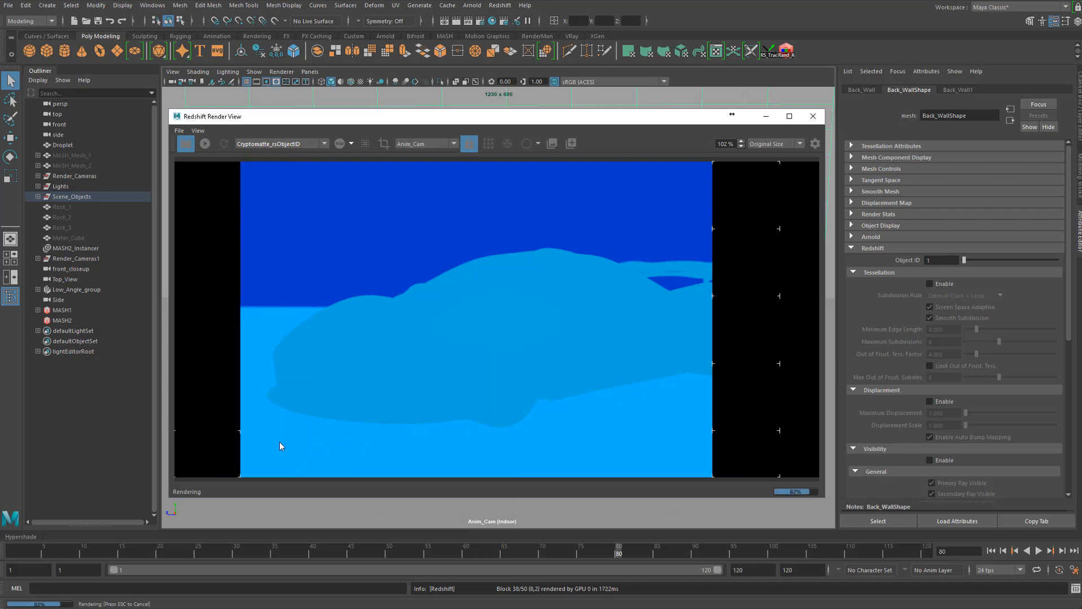
scroll(237, 439, "up", 5)
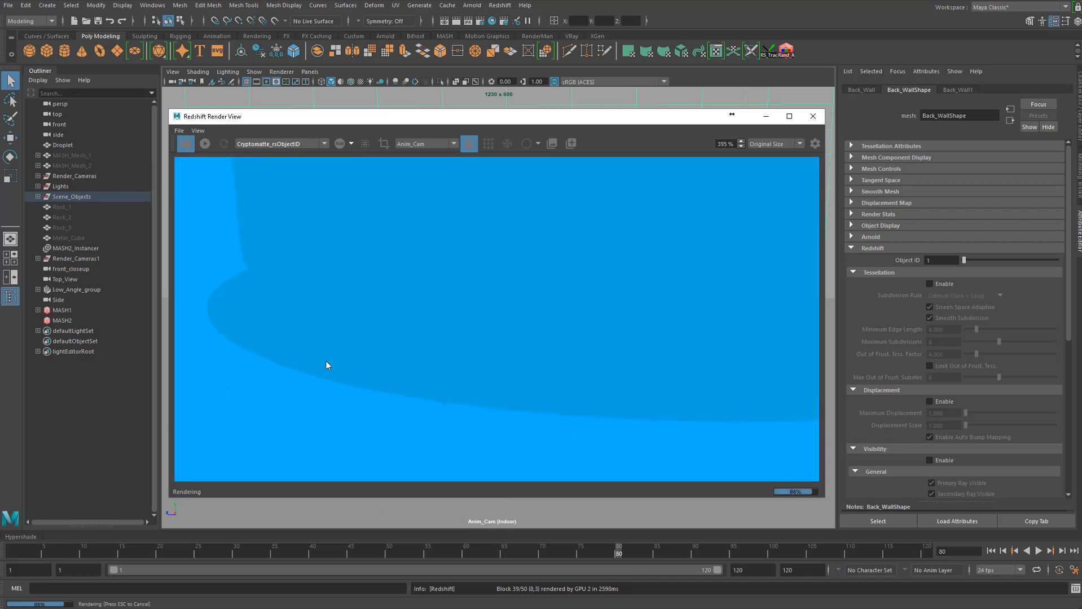
middle_click_drag(326, 361, 536, 247)
scroll(551, 297, "up", 1)
scroll(553, 298, "down", 2)
middle_click_drag(610, 308, 395, 441)
middle_click_drag(392, 344, 601, 353)
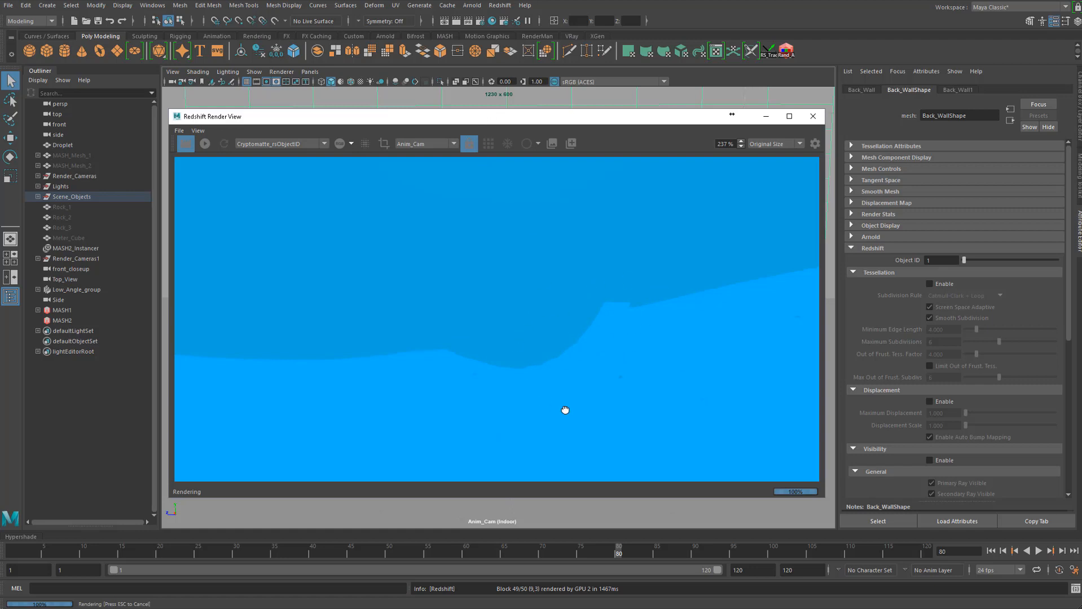
scroll(530, 400, "up", 2)
middle_click_drag(615, 301, 338, 367)
middle_click_drag(425, 271, 397, 399)
middle_click_drag(189, 368, 587, 352)
middle_click_drag(181, 223, 545, 238)
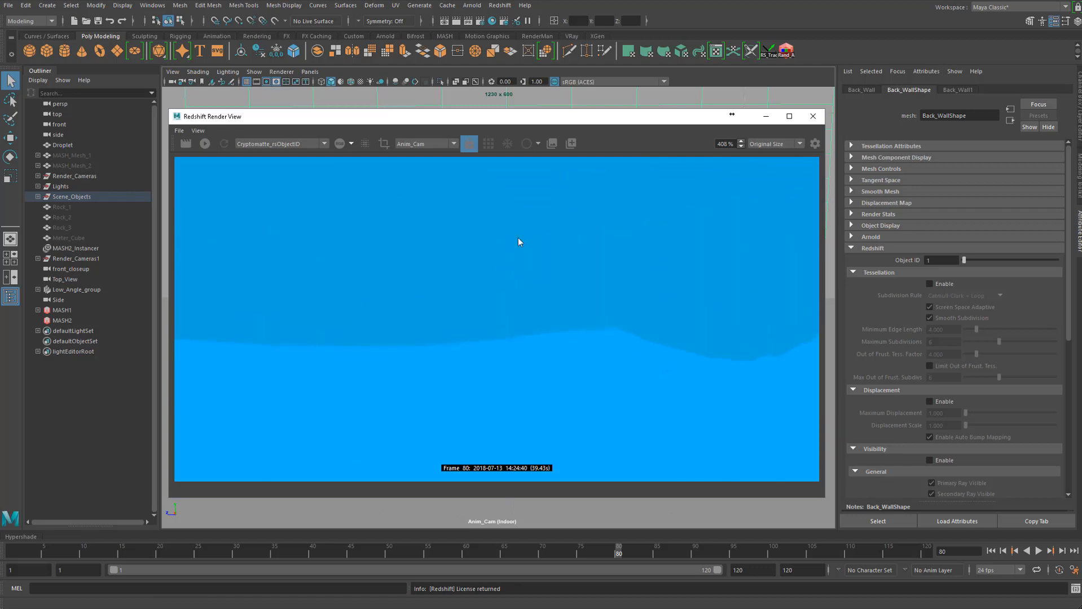
middle_click_drag(375, 263, 755, 270)
middle_click_drag(317, 324, 640, 360)
middle_click_drag(364, 254, 490, 384)
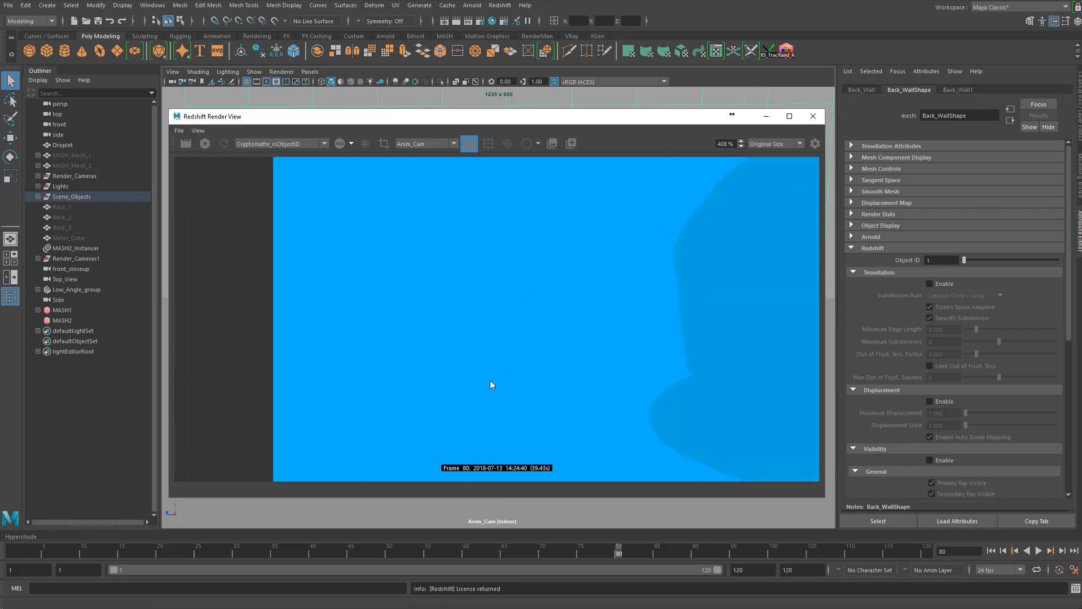
scroll(419, 321, "up", 1)
scroll(483, 326, "down", 3)
middle_click_drag(525, 320, 417, 269)
middle_click_drag(591, 341, 354, 248)
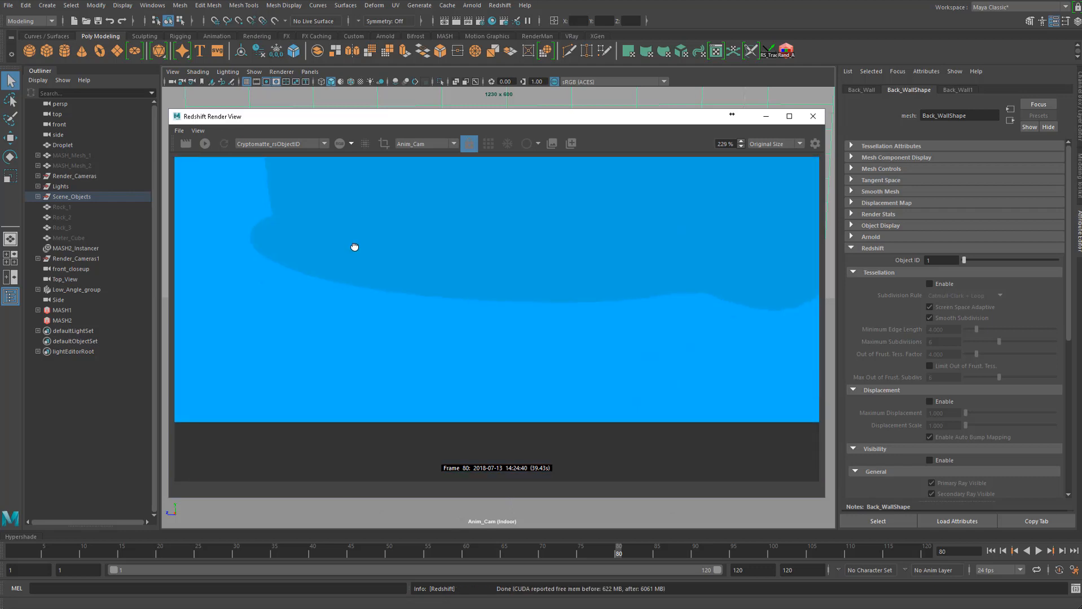
middle_click_drag(743, 201, 283, 286)
middle_click_drag(537, 275, 277, 316)
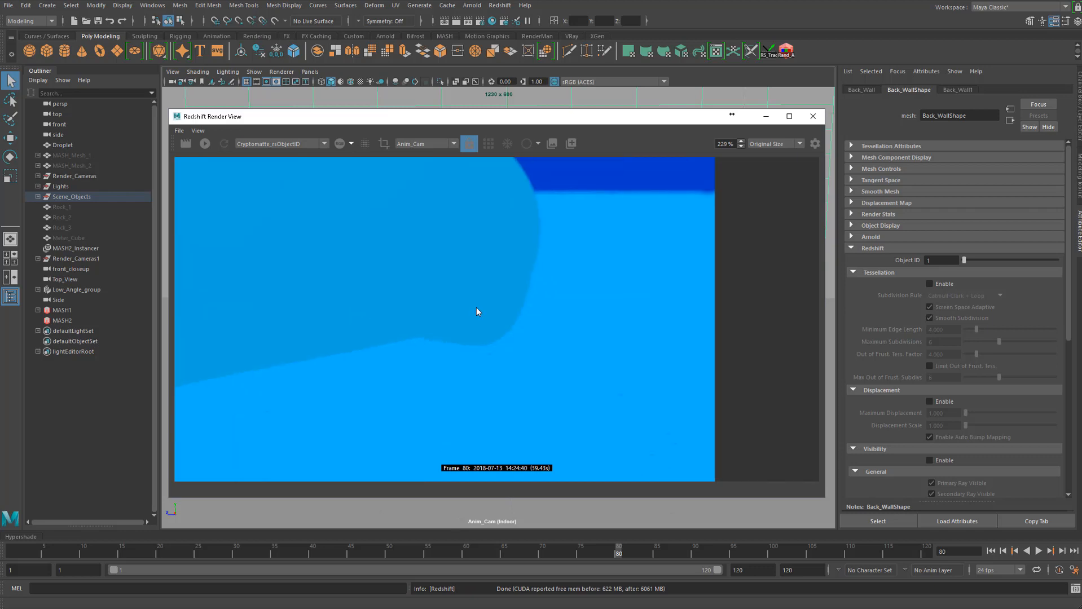
middle_click_drag(511, 227, 467, 390)
middle_click_drag(526, 270, 481, 366)
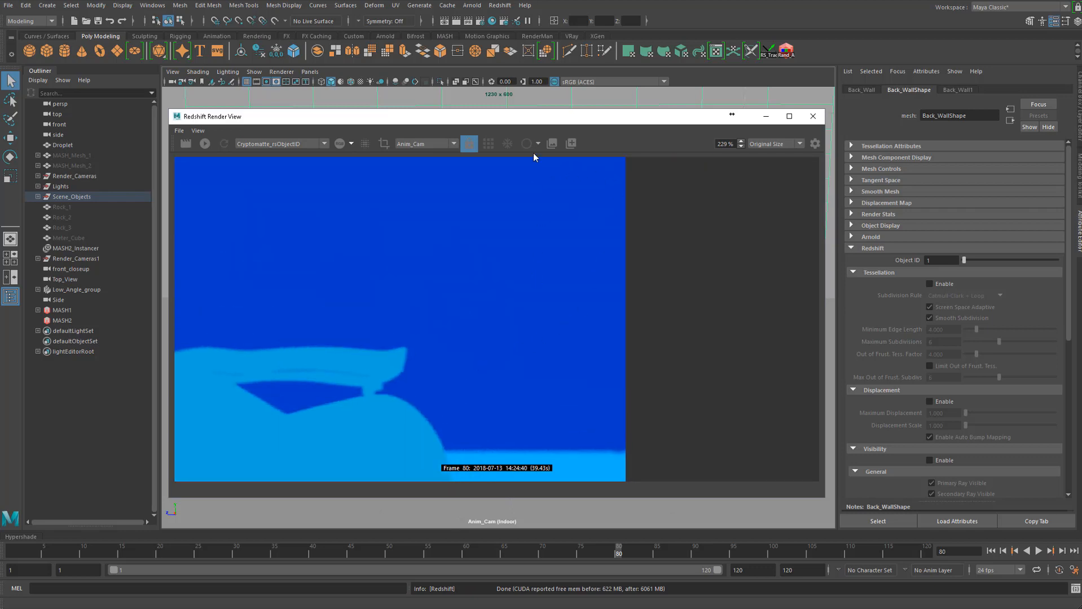
Step: Compare the scene with the object ID render and examine the whole matte at about full-frame size
left_click_drag(551, 120, 428, 539)
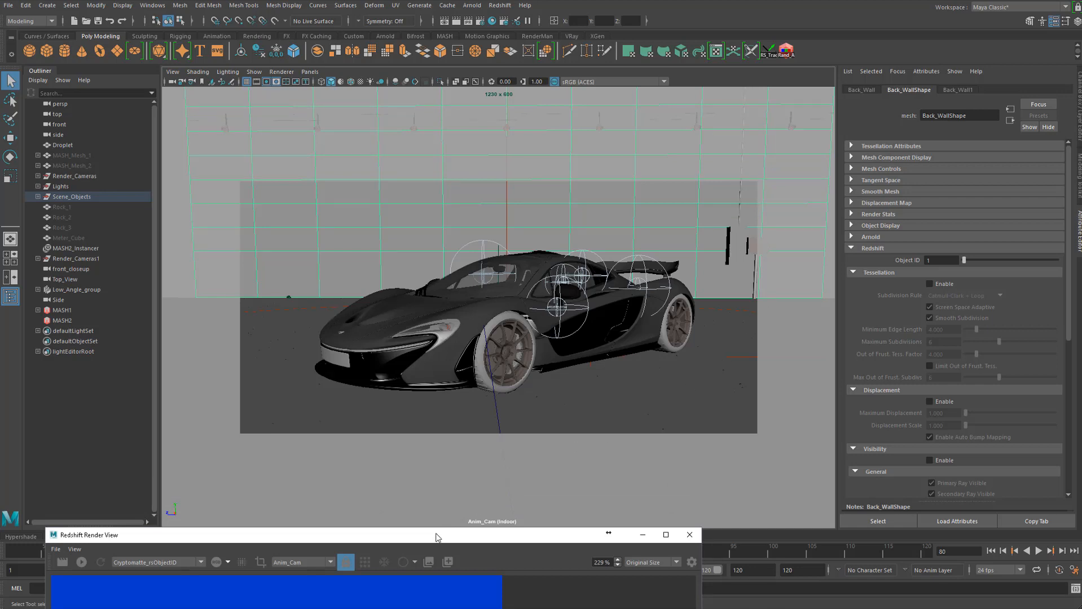
left_click_drag(433, 535, 533, 138)
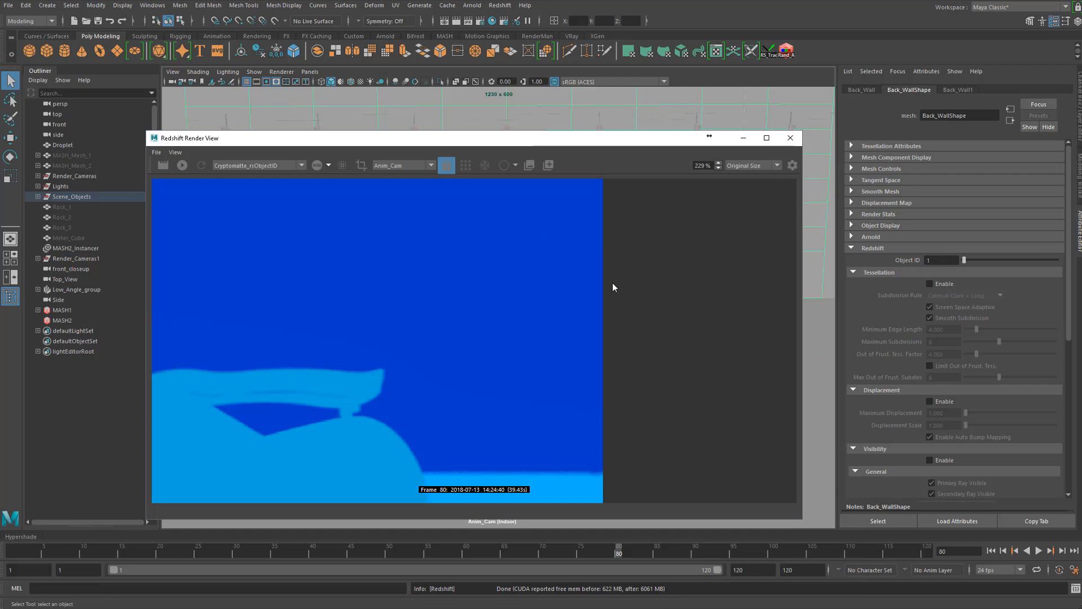
middle_click_drag(309, 263, 681, 297)
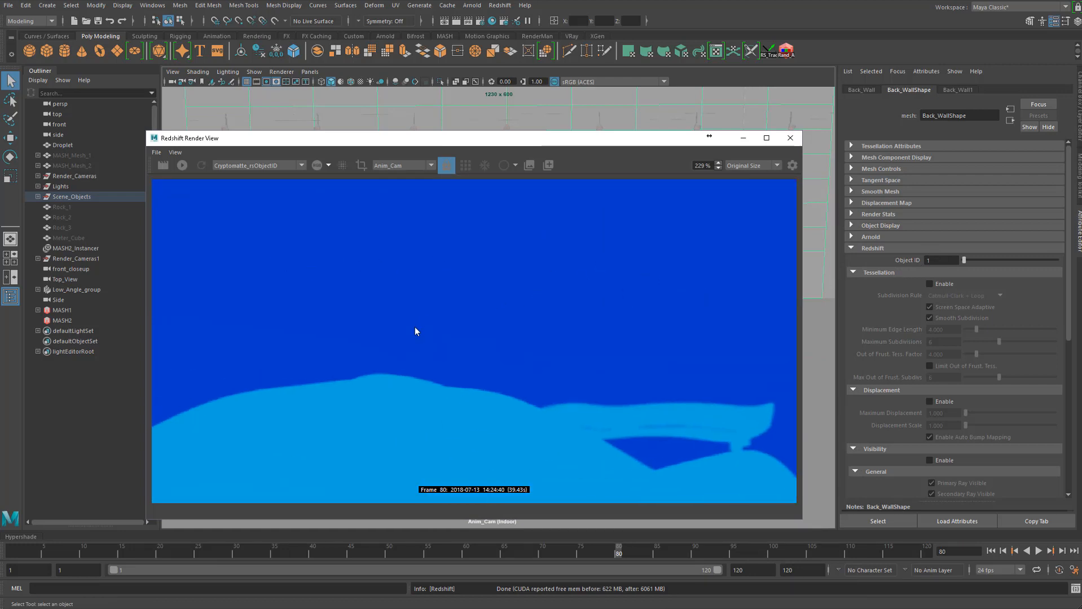
scroll(418, 323, "down", 5)
middle_click_drag(432, 339, 567, 276)
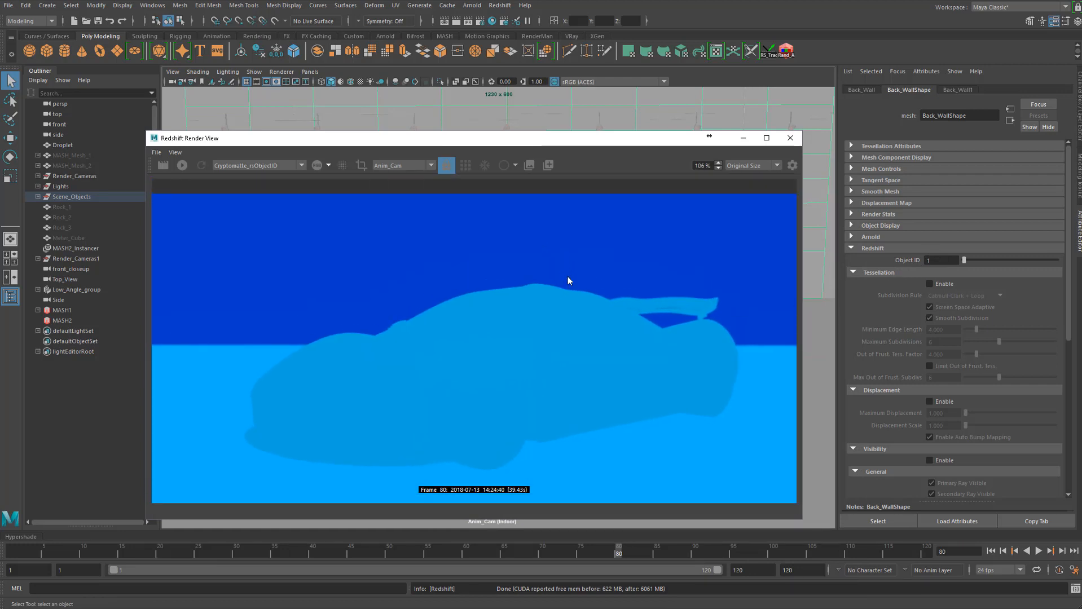
scroll(560, 283, "down", 1)
scroll(536, 289, "down", 1)
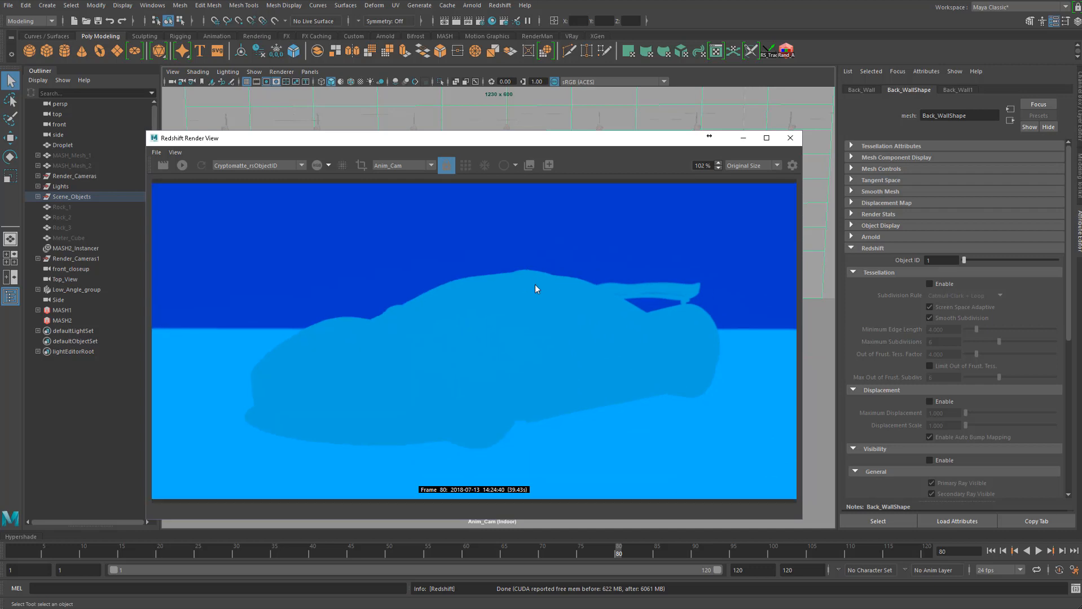
Step: Move the Render View out of the way and create a Redshift Object Id node for the car's front and back left tires
left_click_drag(626, 143, 559, 608)
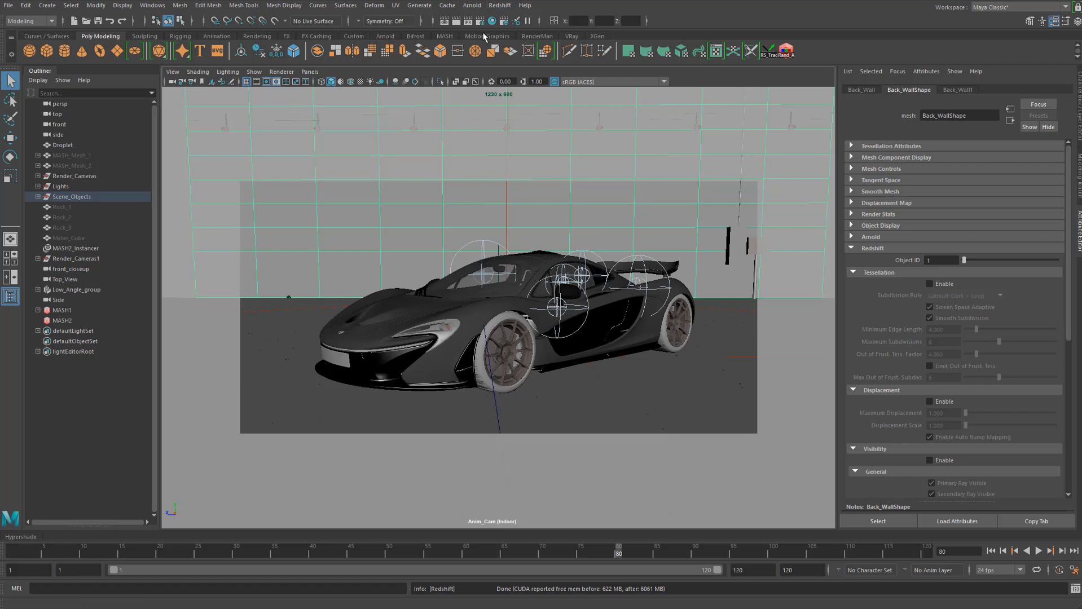
left_click(500, 7)
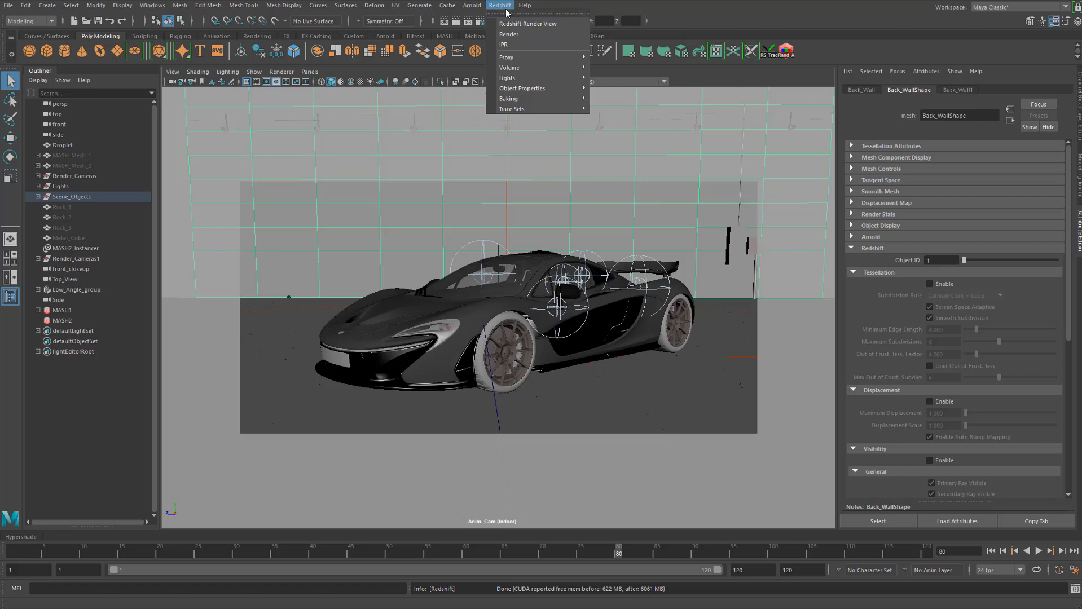
mouse_move(503, 88)
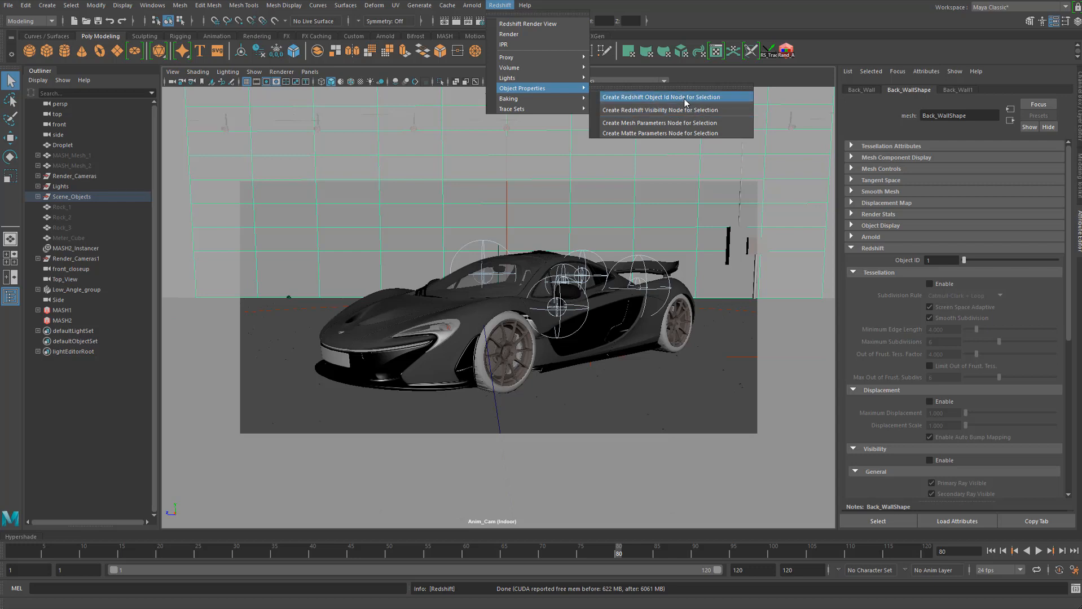
left_click(677, 97)
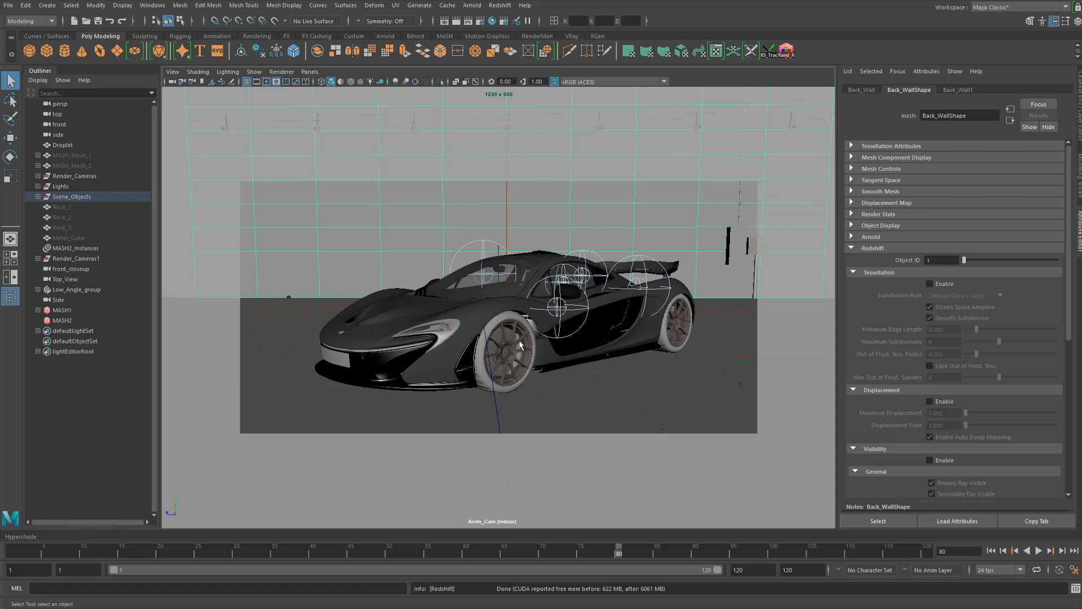
left_click(479, 360)
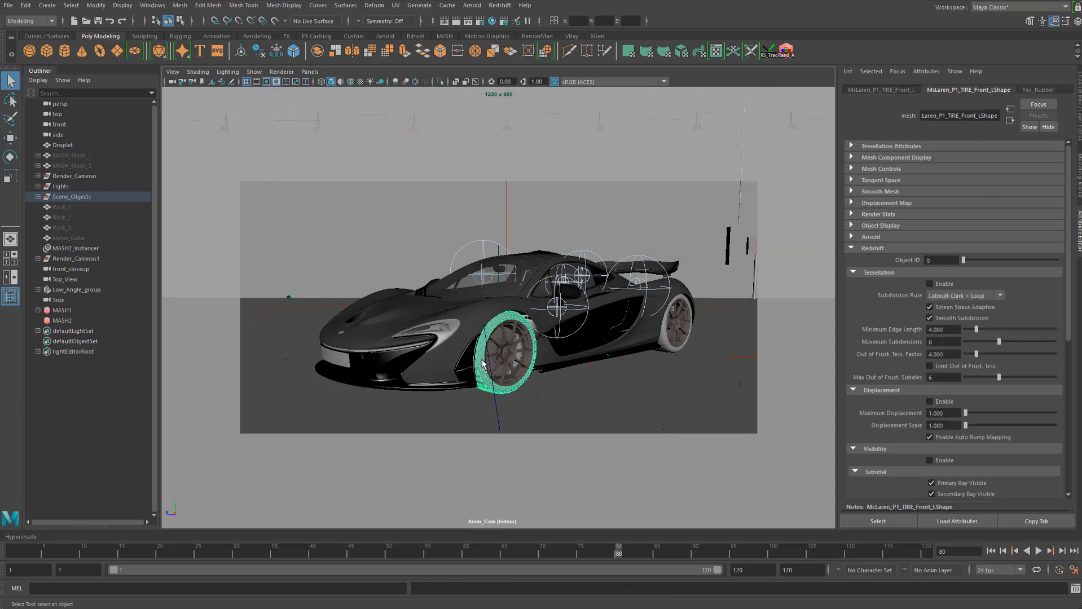
left_click(666, 346)
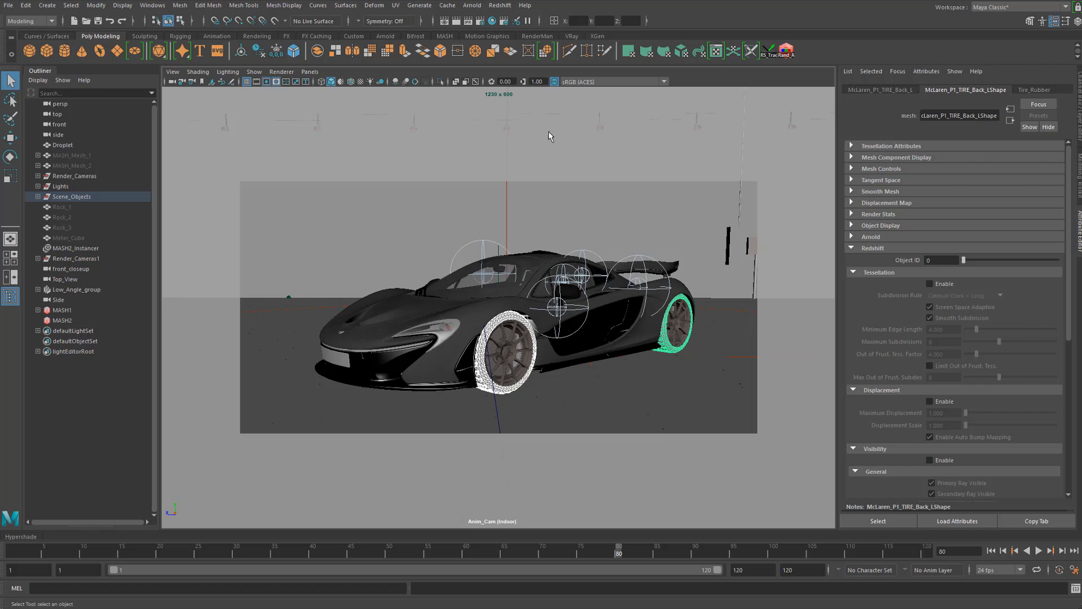
left_click(507, 6)
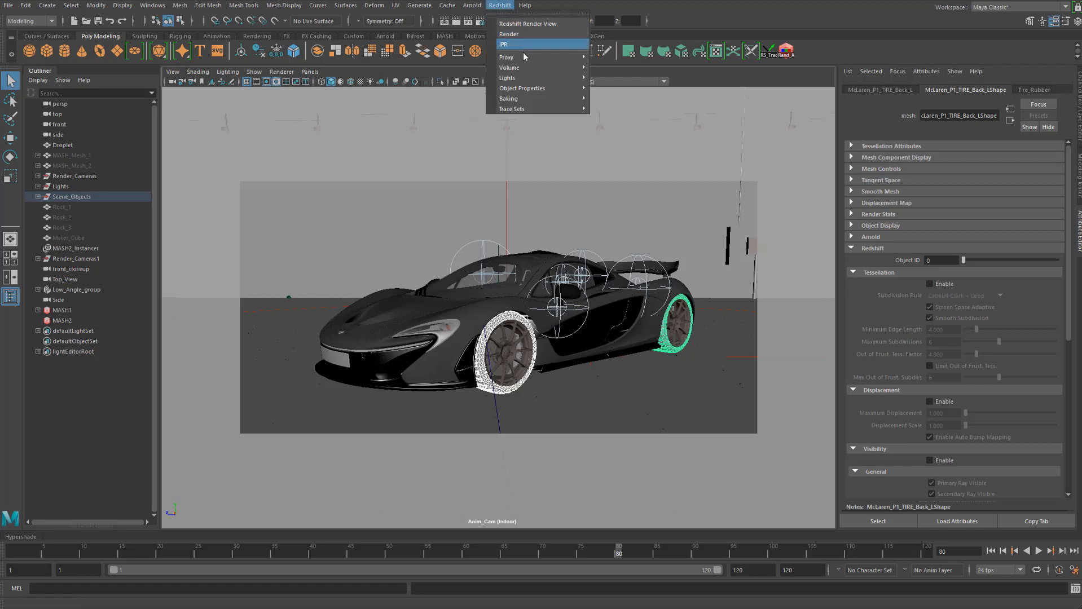
mouse_move(595, 99)
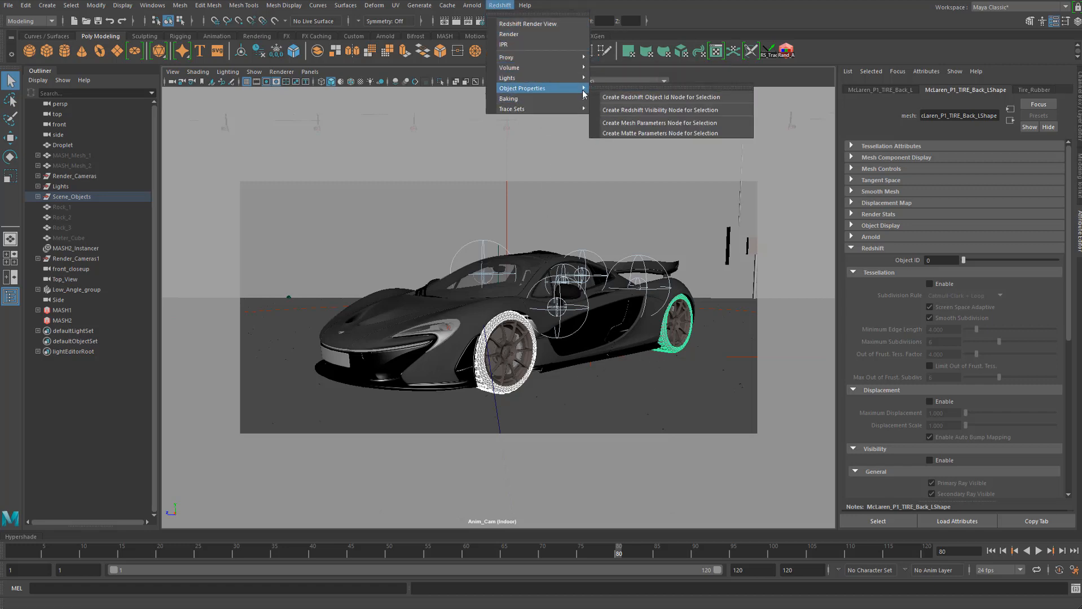
left_click(680, 102)
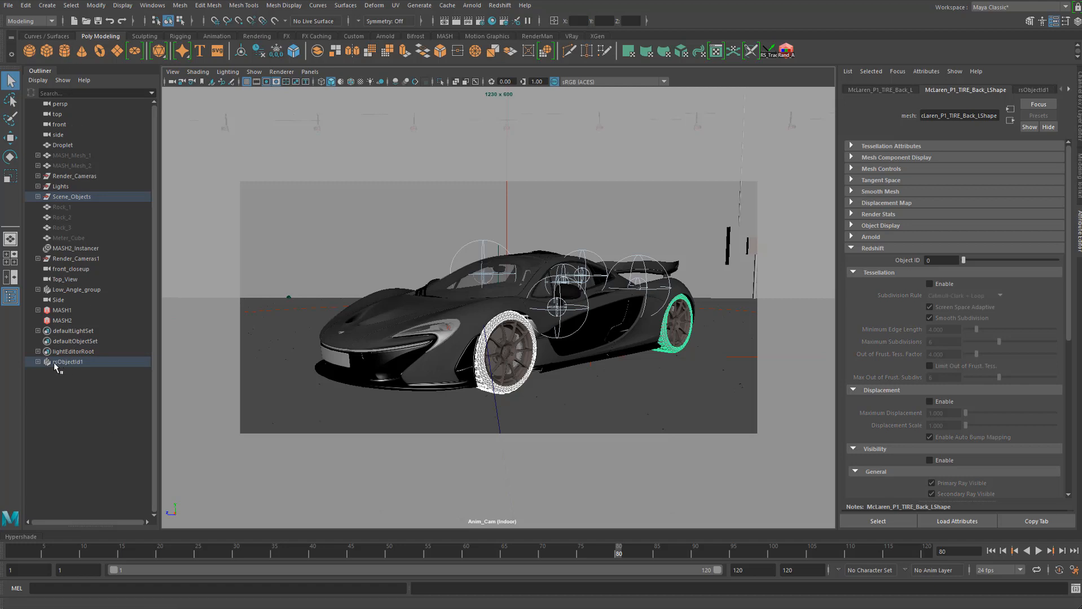
Step: Set the Object ID of the rsObjectId1 node to 3
left_click(89, 362)
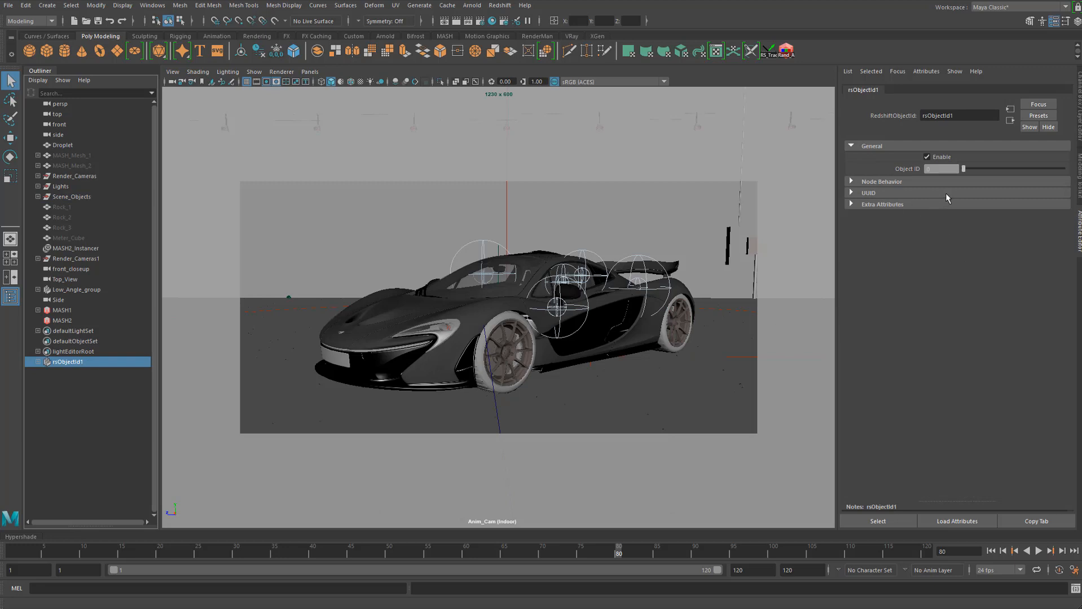
mouse_move(964, 173)
left_mouse_down()
mouse_move(1006, 179)
mouse_move(959, 177)
left_mouse_up()
left_click(951, 169)
type("3")
key("Return")
Step: Bring back the Redshift Render View, save the scene and expand rsObjectId1 to list its members
left_click_drag(599, 608, 507, 122)
left_click(97, 21)
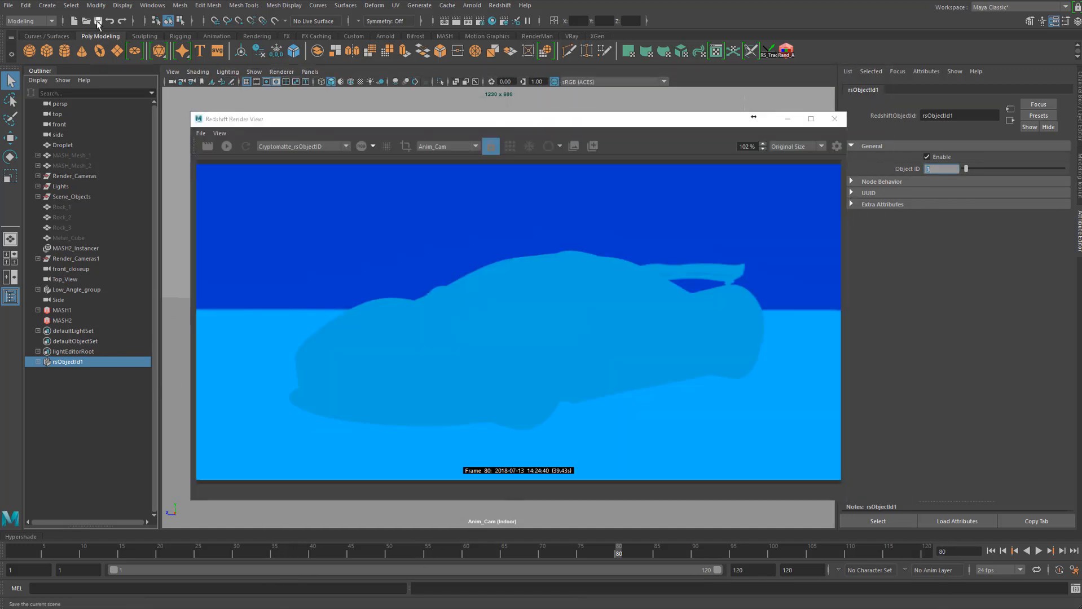
left_click(39, 372)
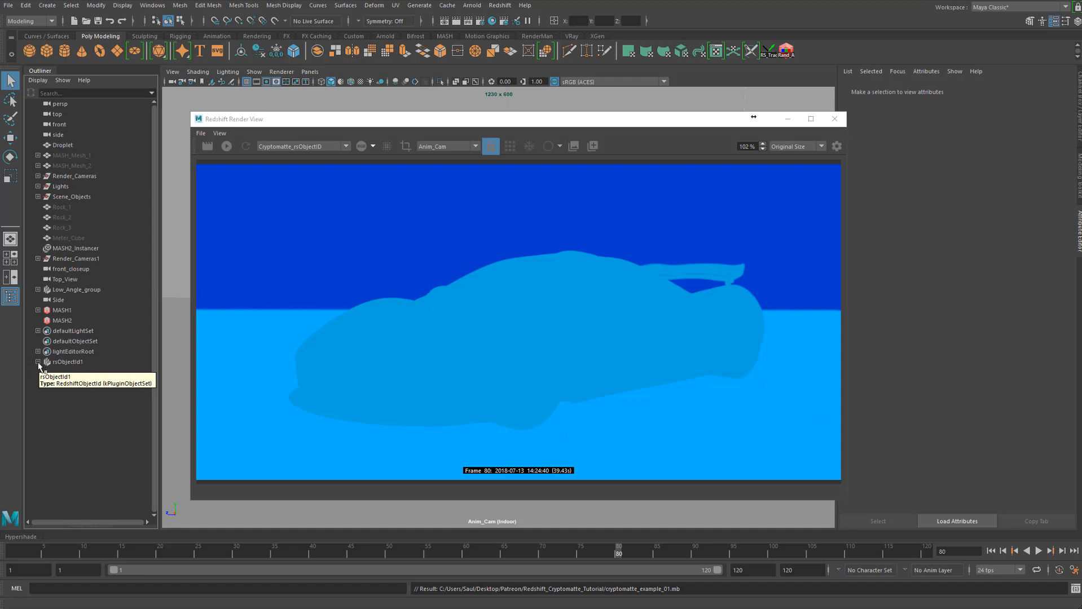
left_click(38, 362)
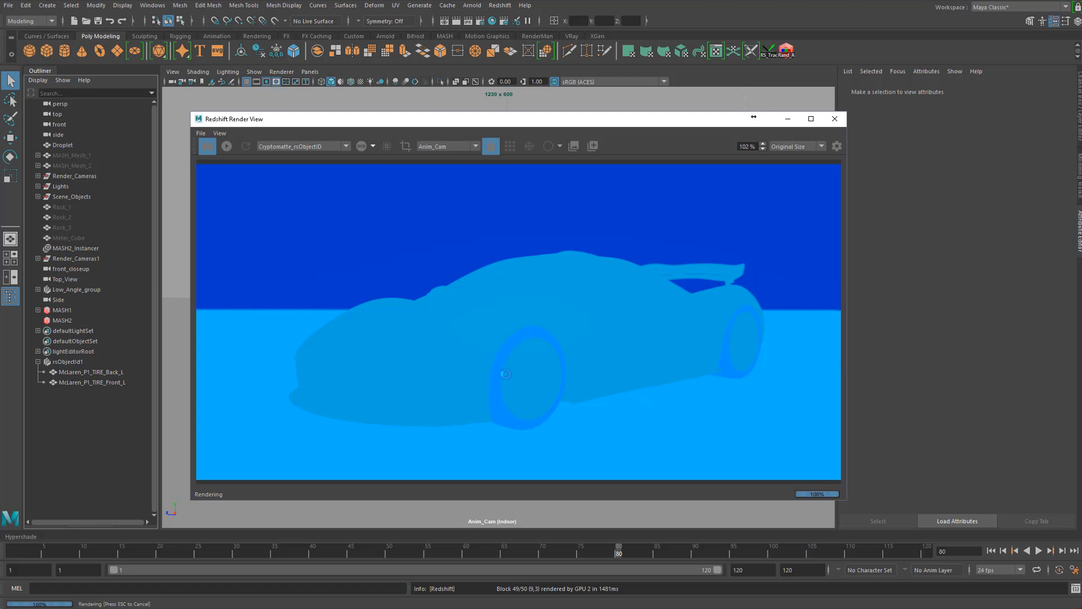
Step: Examine the tire mattes up close in the object ID render, then view the whole frame again
scroll(528, 369, "up", 4)
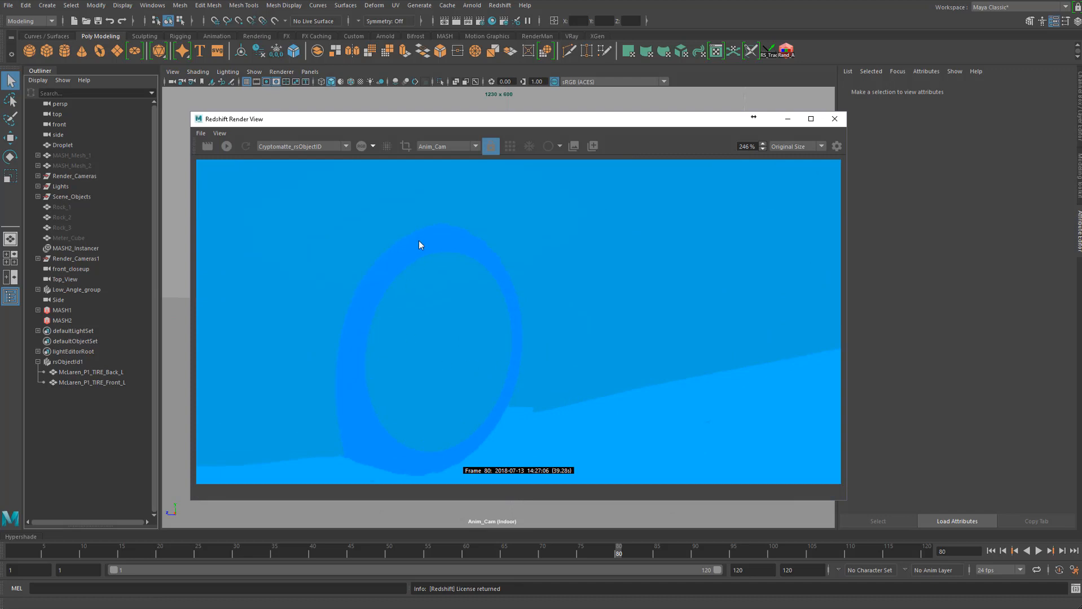
middle_click_drag(647, 277, 282, 372)
middle_click_drag(343, 393, 719, 277)
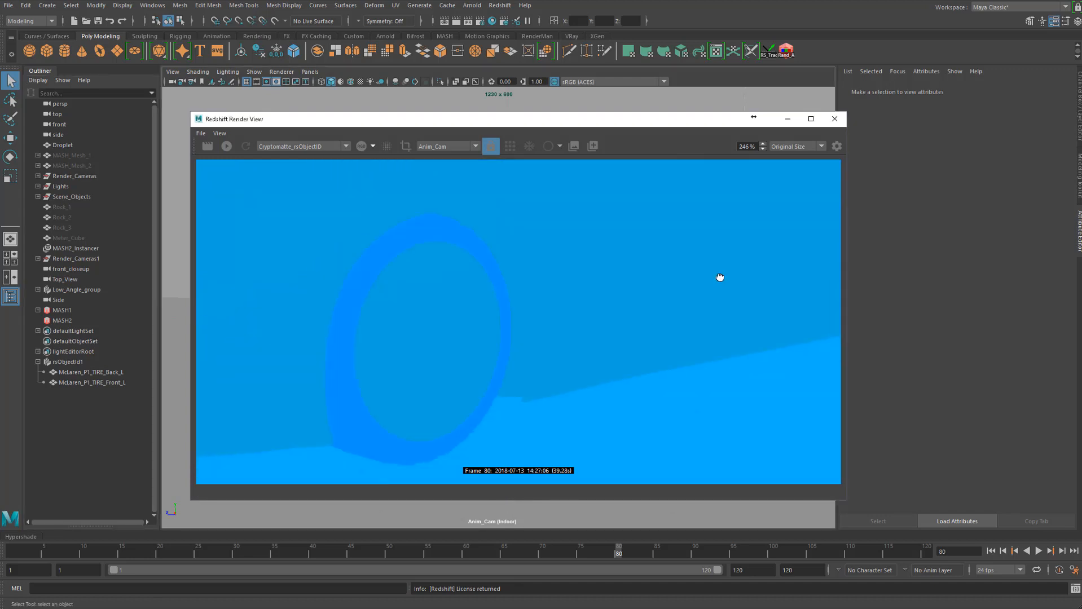
scroll(568, 295, "down", 4)
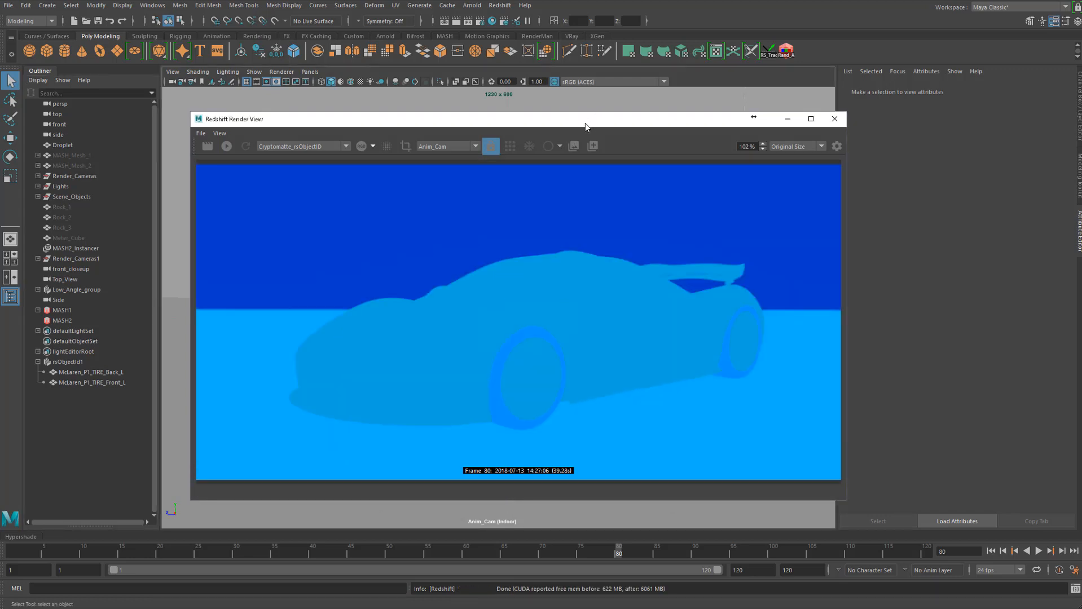
Step: Move the Render View away and check the members of rsObjectId1 by selecting the back and front left tires in turn
left_click_drag(587, 122, 508, 608)
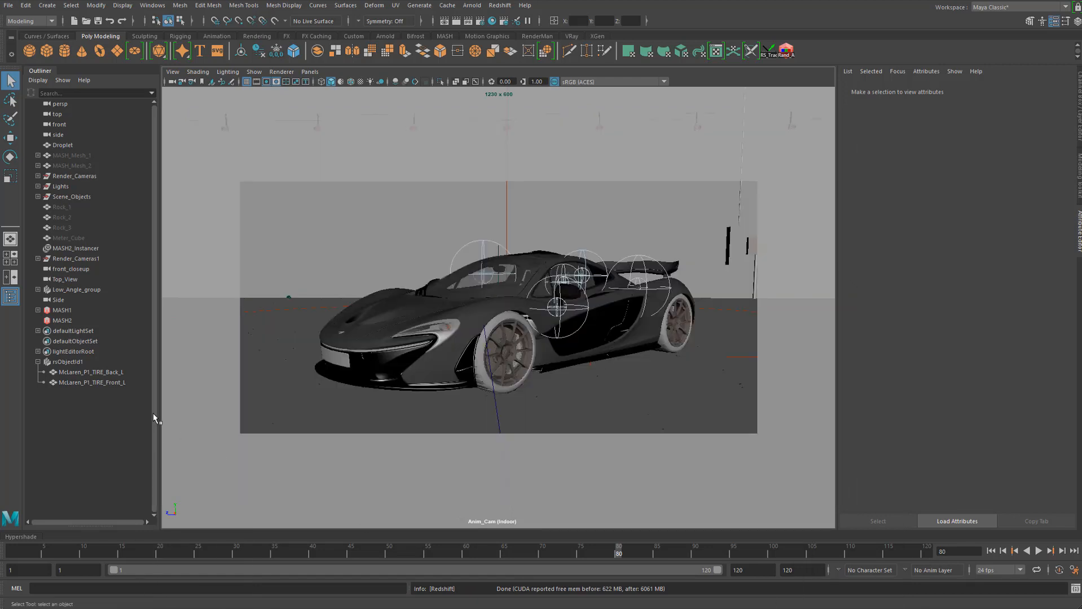
left_click(78, 373)
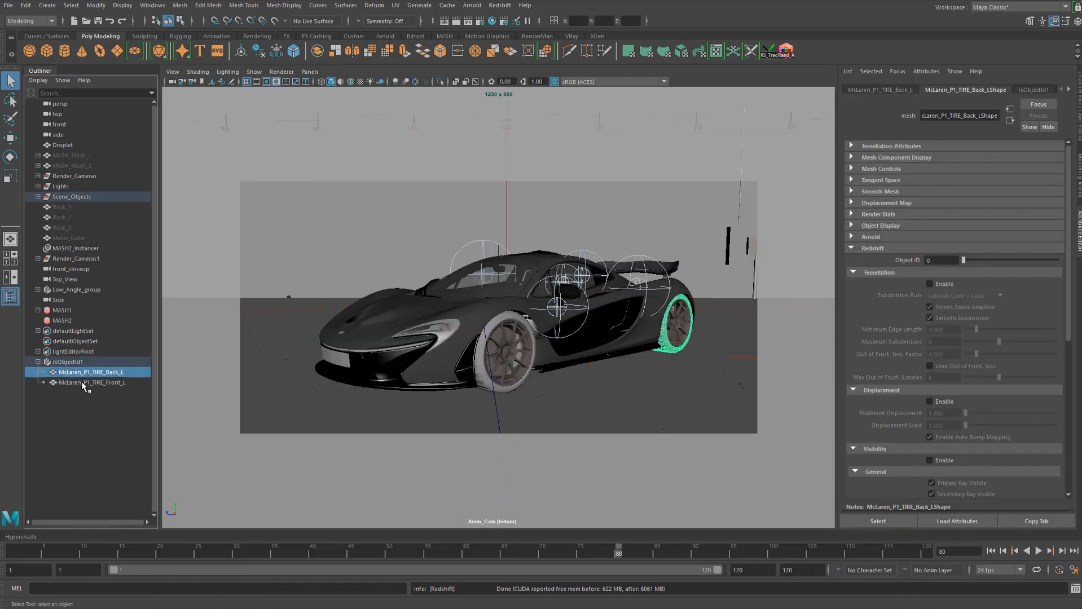
left_click(85, 383)
left_click(99, 373)
left_click(97, 382)
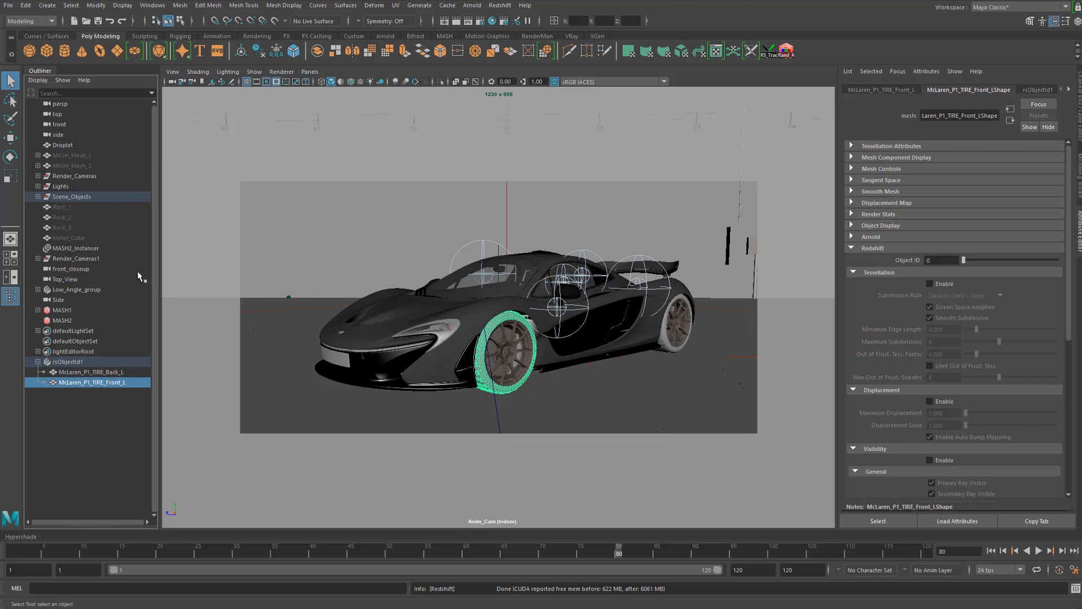
Step: Find the front left wheel rim in the Rims group of Scene_Objects and add it to the rsObjectId1 set
left_click(508, 350)
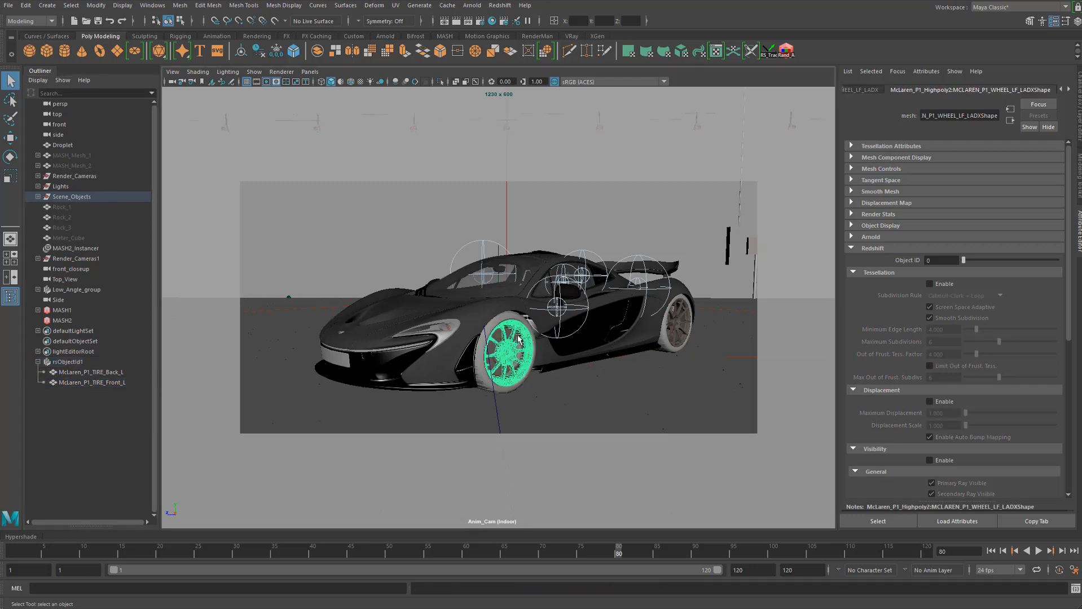
left_click(38, 196)
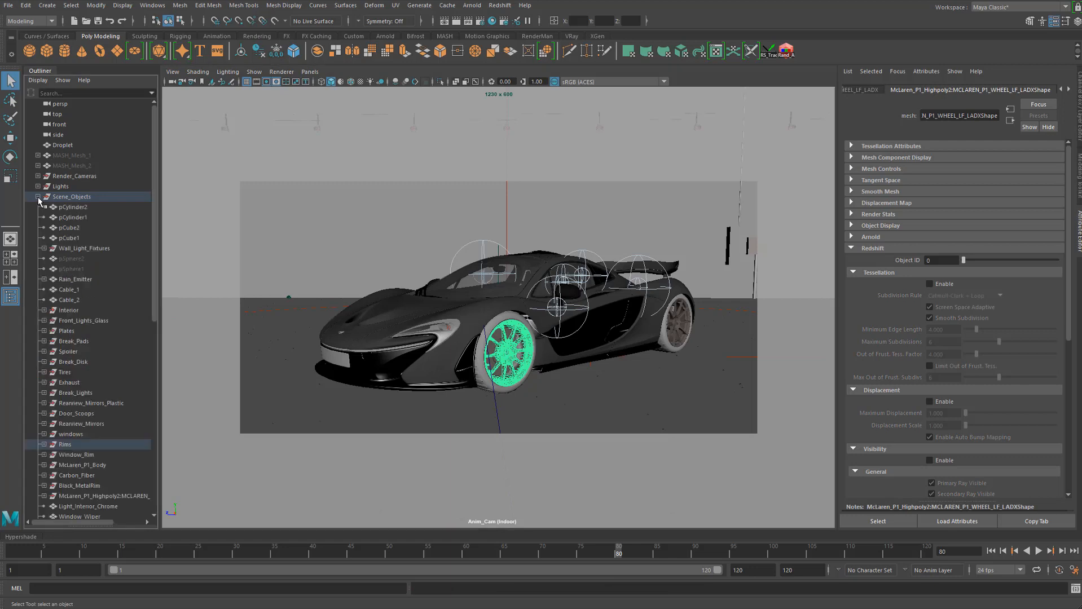
scroll(107, 402, "down", 5)
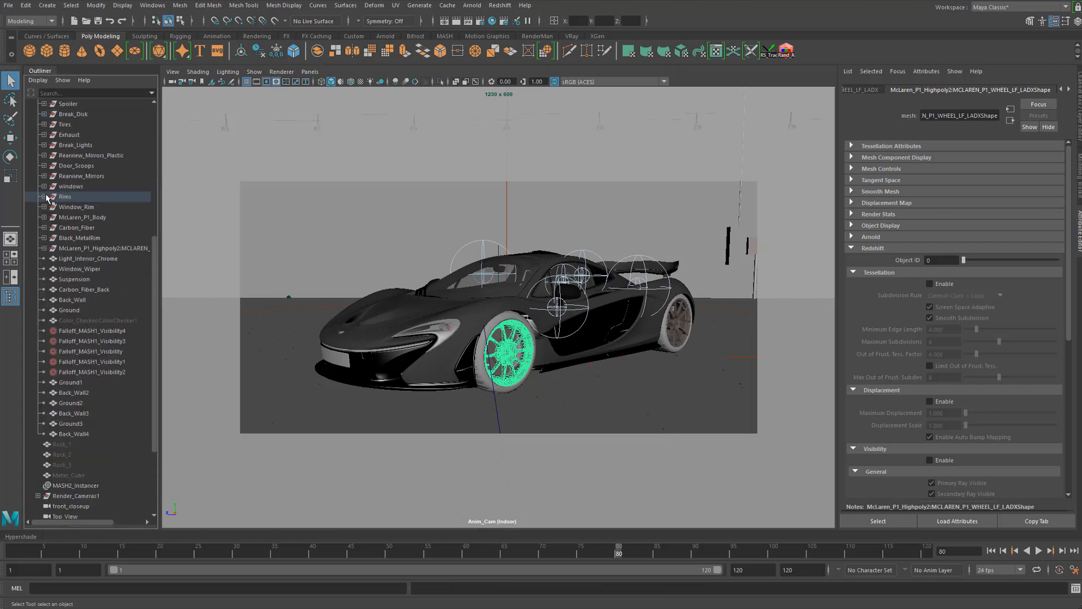
key("f")
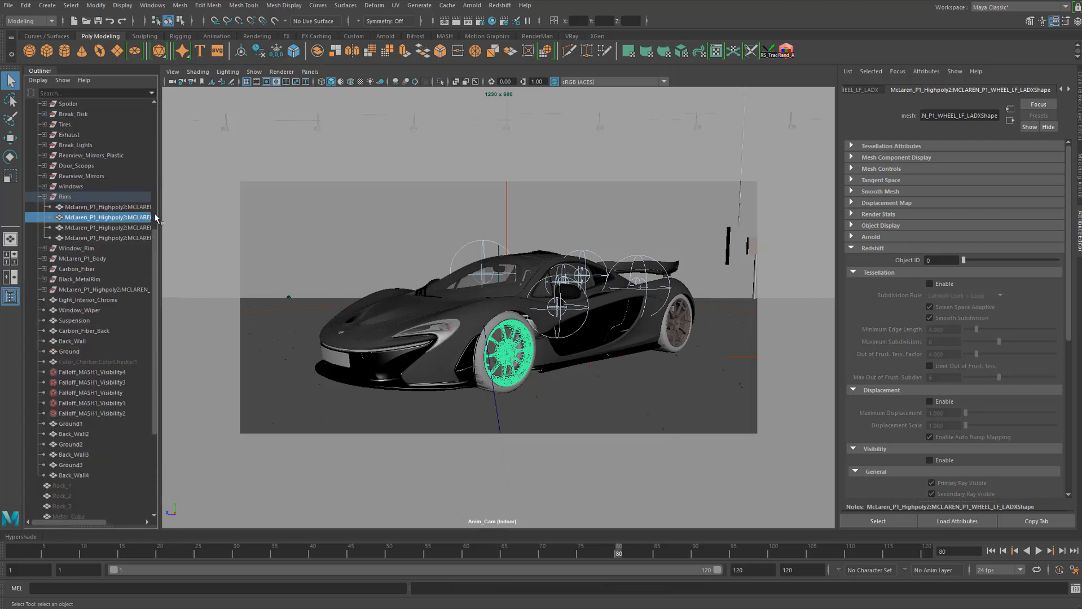
left_click_drag(160, 214, 205, 213)
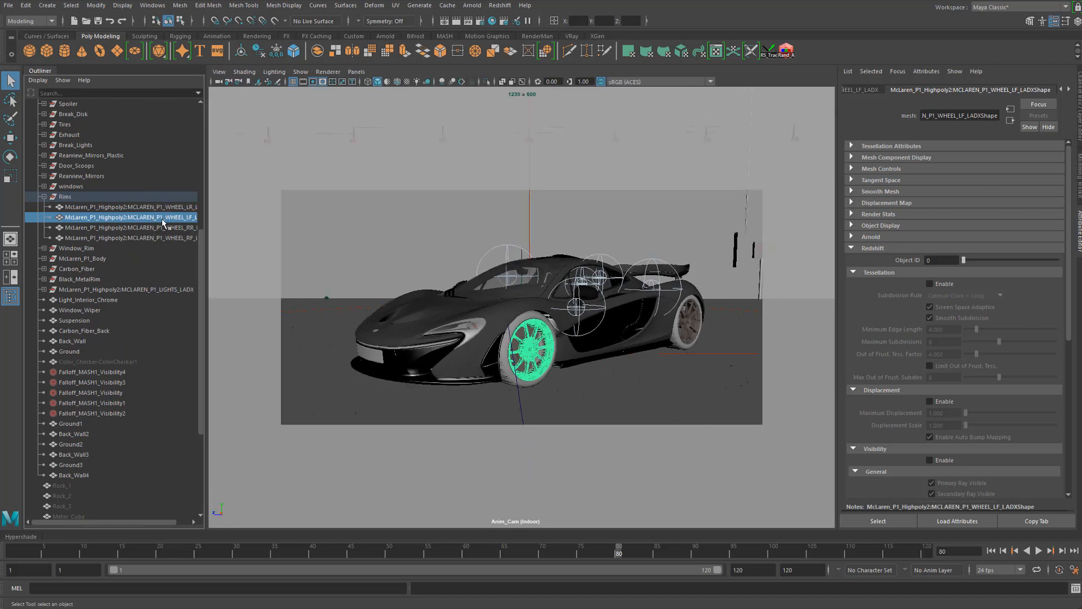
scroll(127, 336, "down", 5)
scroll(102, 384, "up", 3)
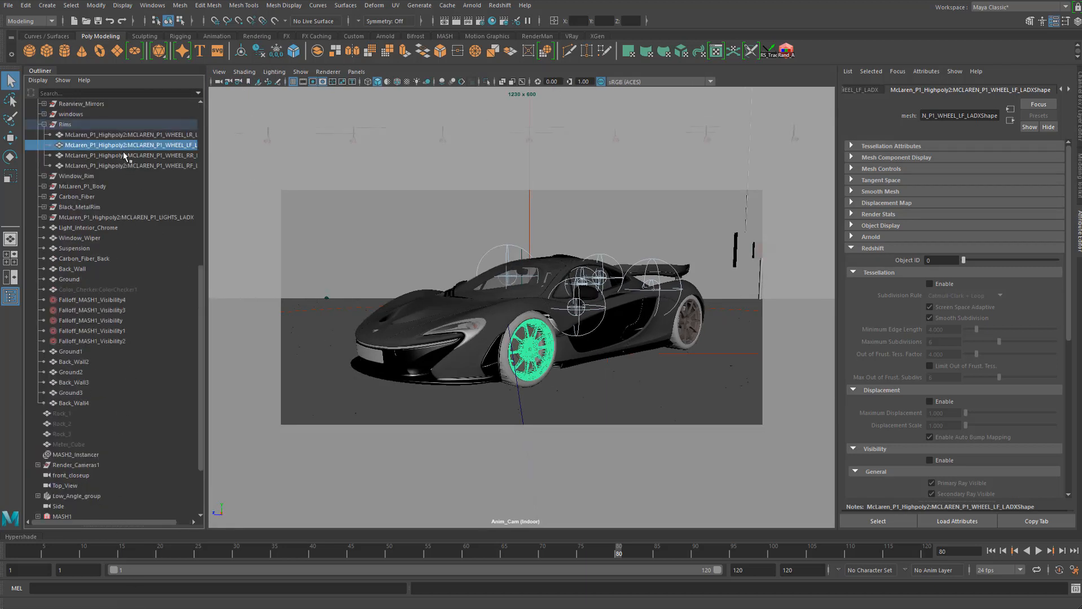
left_click_drag(129, 145, 85, 485)
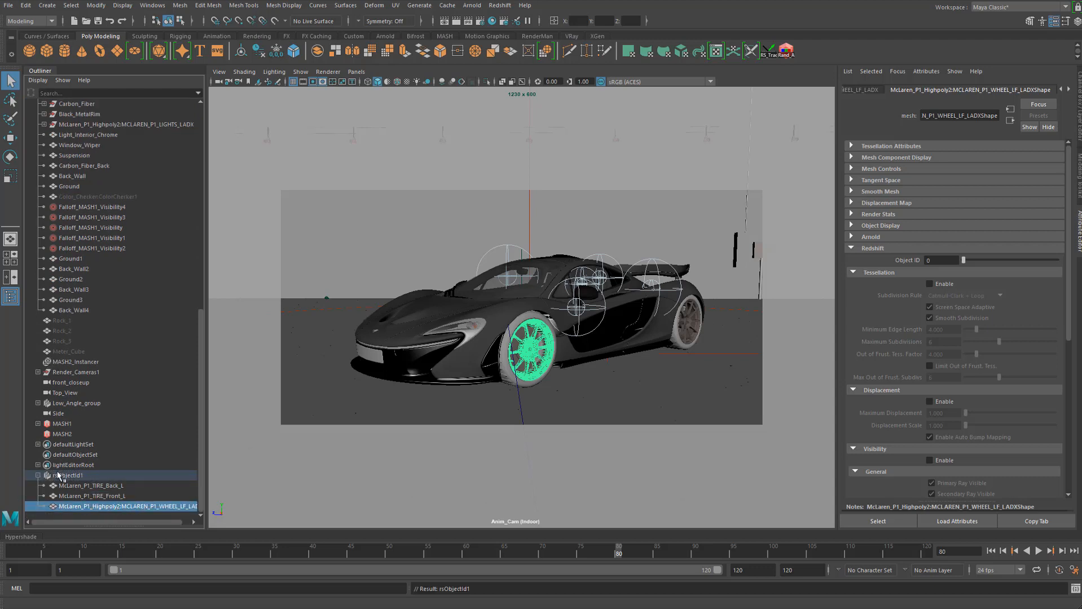
Step: Re-render the Cryptomatte_rsObjectID AOV from Anim_Cam, save the scene and select rsObjectId1
left_click_drag(409, 608, 413, 113)
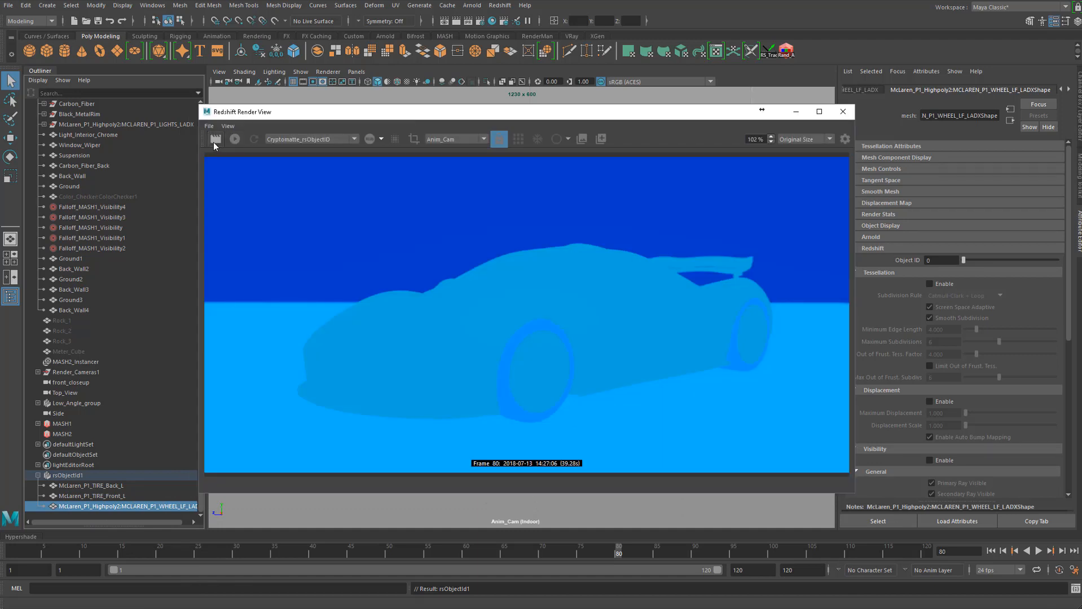
left_click(215, 141)
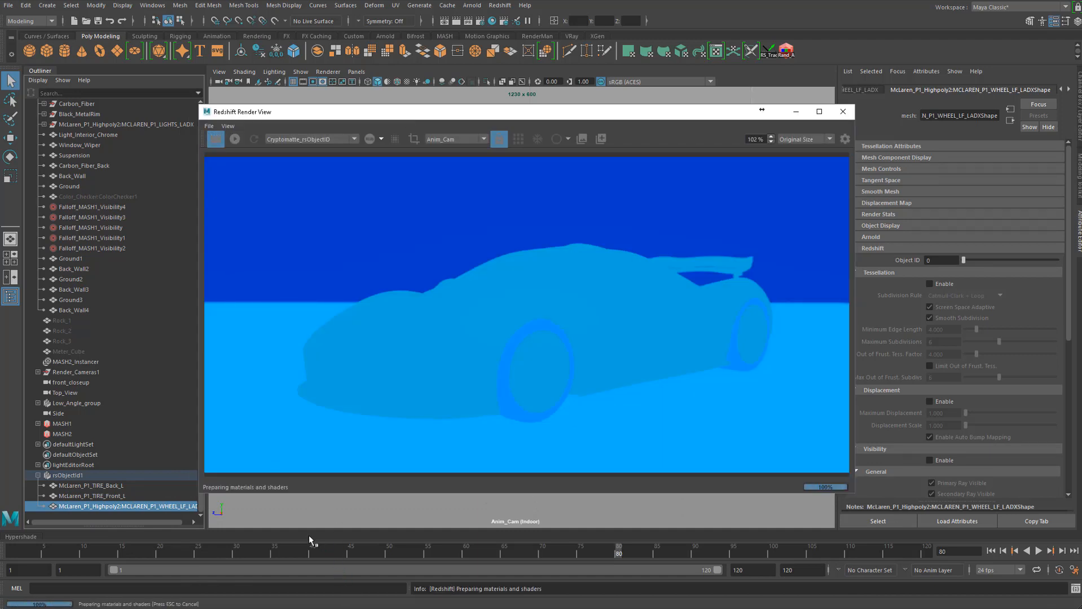
left_click(98, 21)
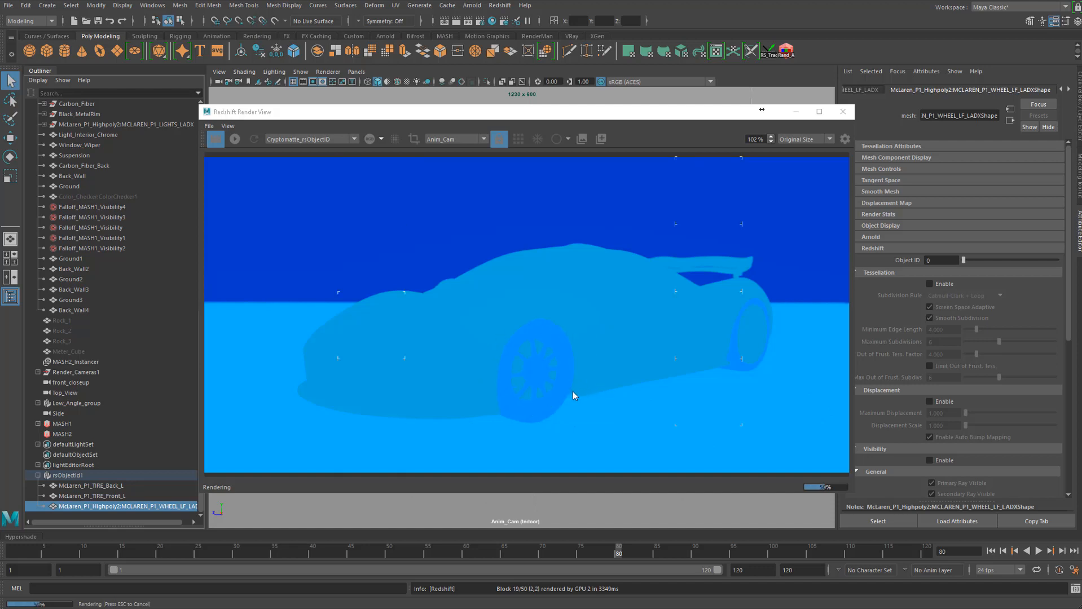
left_click(72, 478)
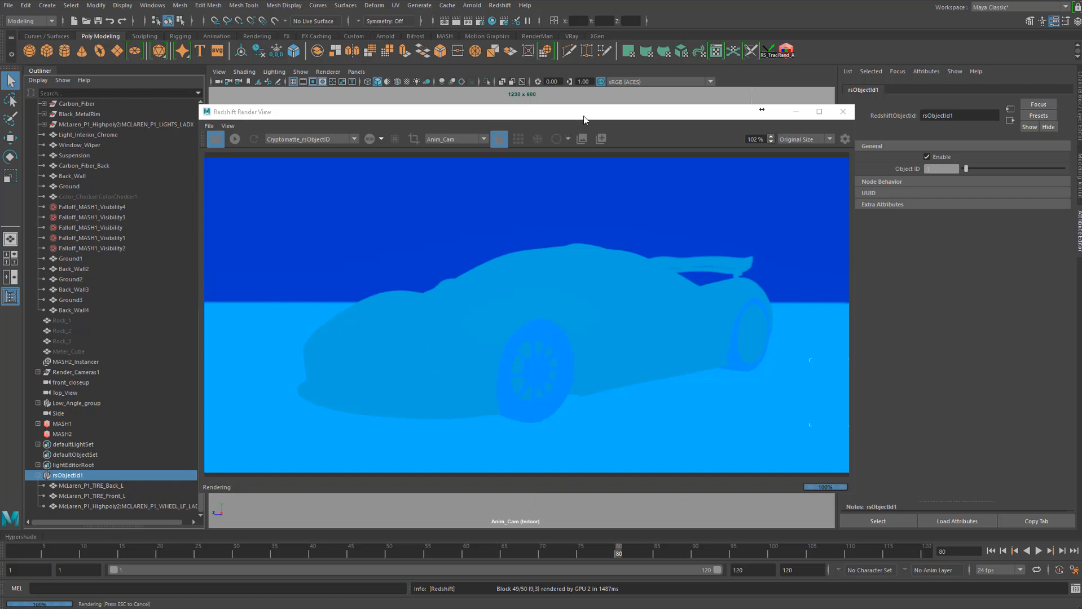
Step: Bring up the Render Settings in place of the Render View, add another Cryptomatte AOV and show its attributes
left_click_drag(583, 116, 533, 608)
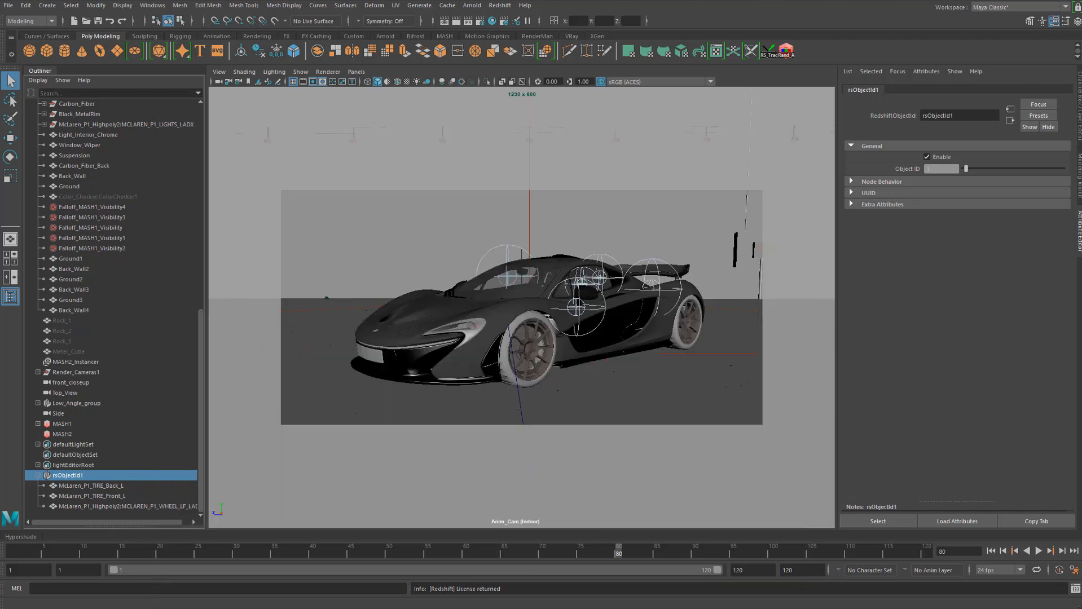
left_click_drag(237, 608, 266, 20)
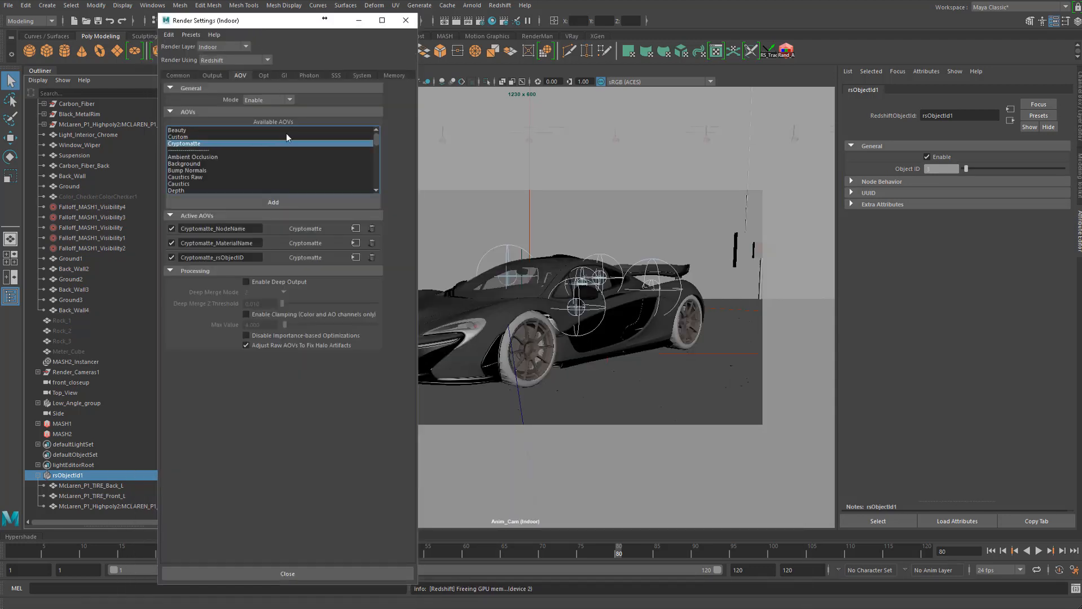
double_click(208, 144)
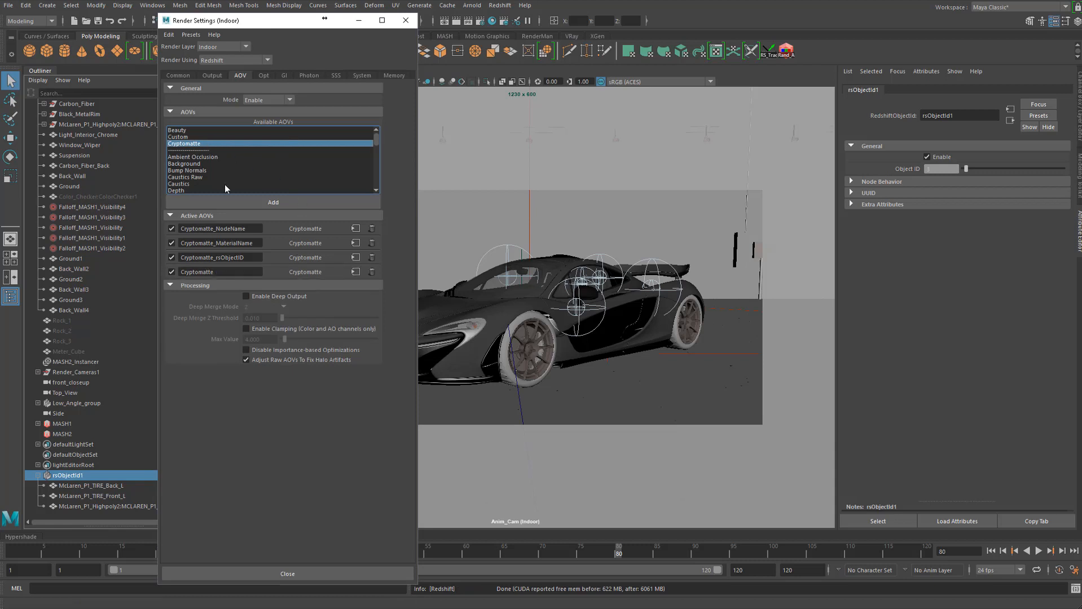
left_click(355, 272)
Step: Keep the new Cryptomatte AOV's format as Cryptomatte (exr) and set its ID Type to User attribute
left_click(964, 205)
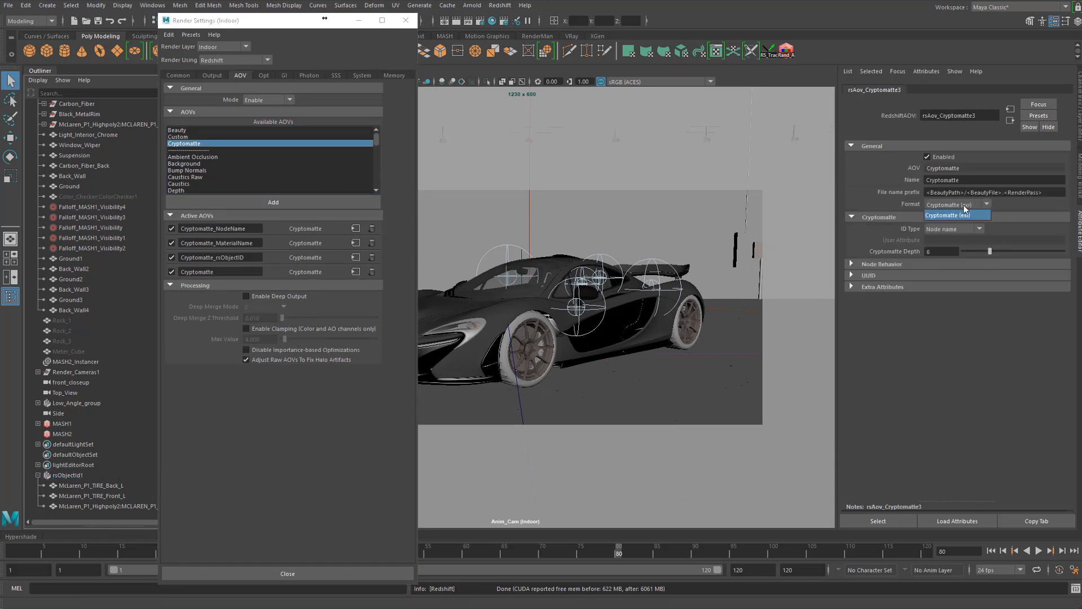
left_click(959, 214)
left_click(957, 228)
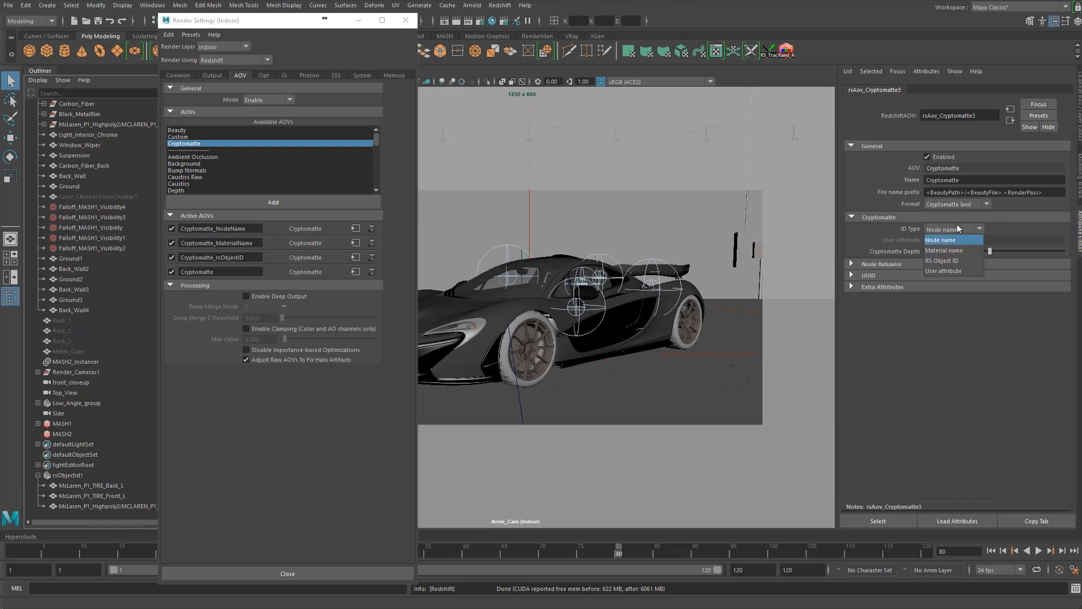
left_click(958, 273)
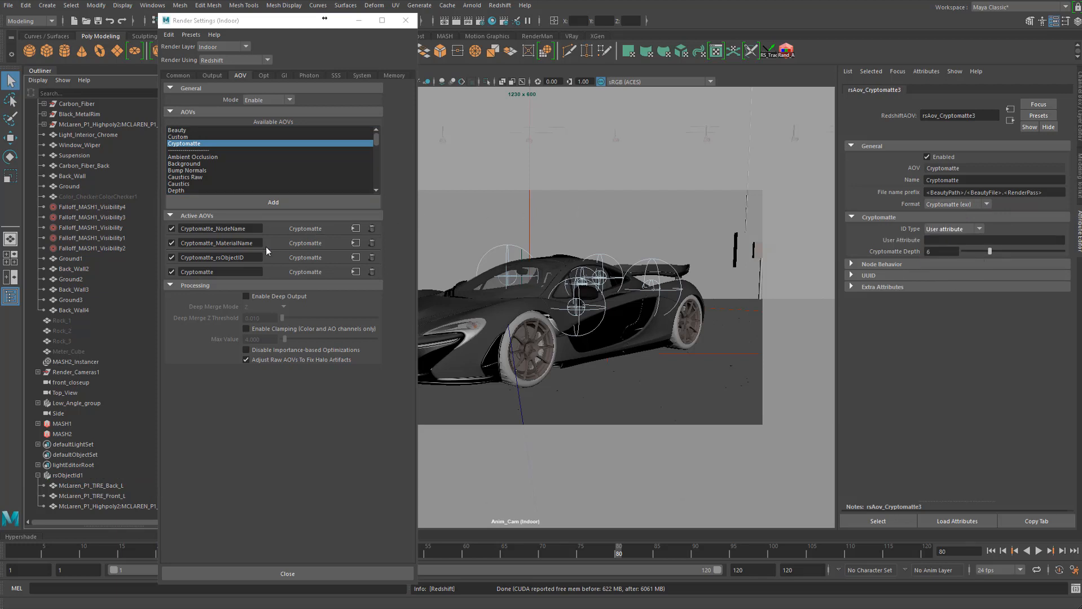
Step: Rename the new AOV as Cryptomatte_UserAttribute and close the Render Settings
left_click(231, 271)
type("_")
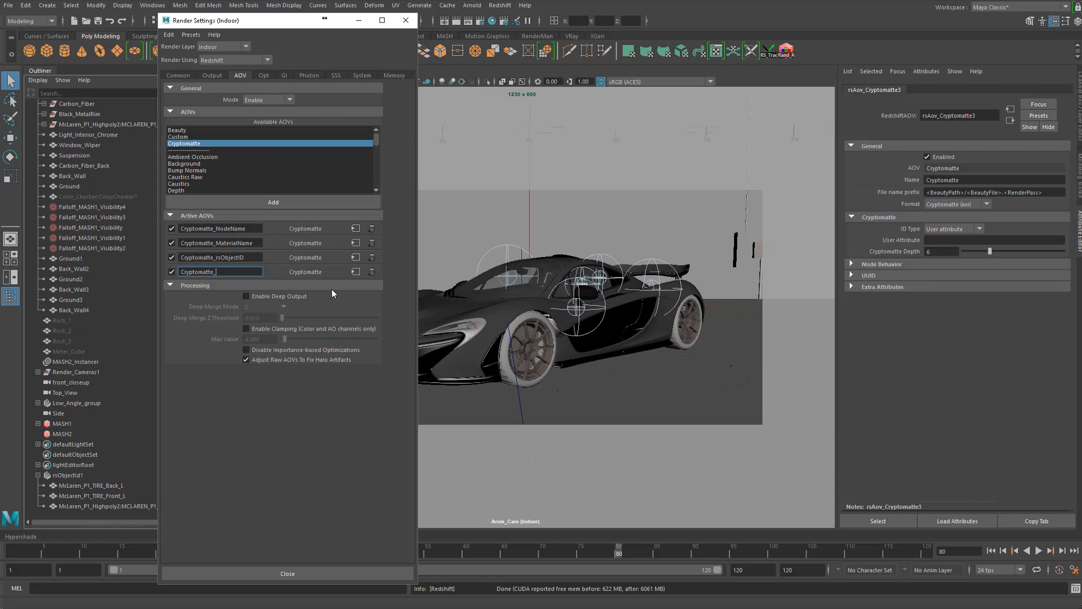
type("UserAttribute")
key("Return")
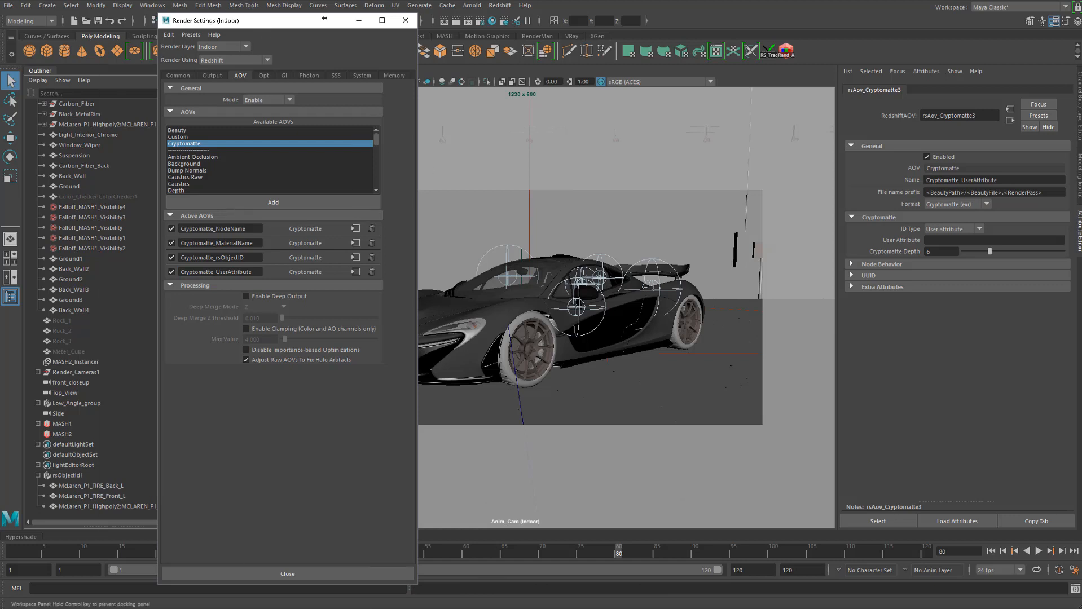
left_click(405, 19)
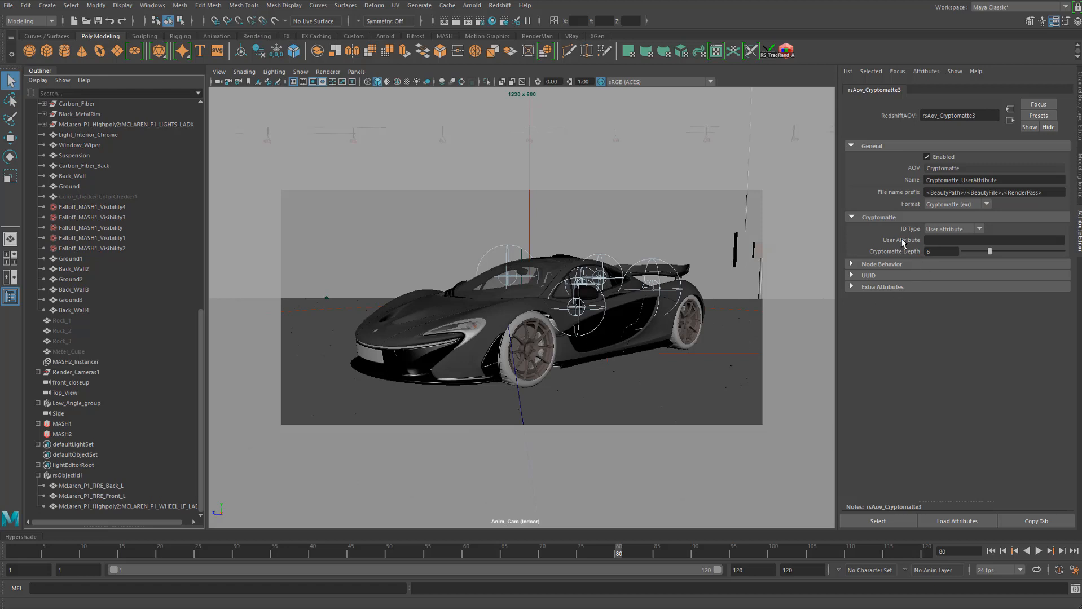
Step: Set the AOV's User Attribute to matte_01 in all lowercase, and briefly check the Redshift Render View
left_click(933, 241)
type("atte_")
key("BackSpace")
type("01")
key("Return")
left_click_drag(931, 239, 924, 240)
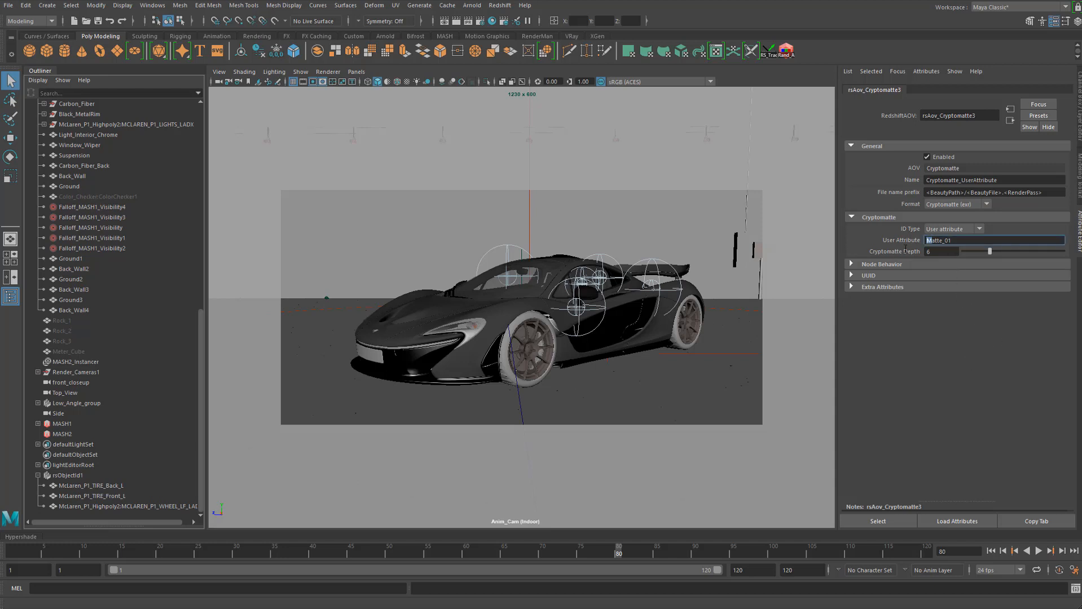
type("m")
key("Return")
double_click(930, 242)
left_click(977, 241)
key("alt+Tab")
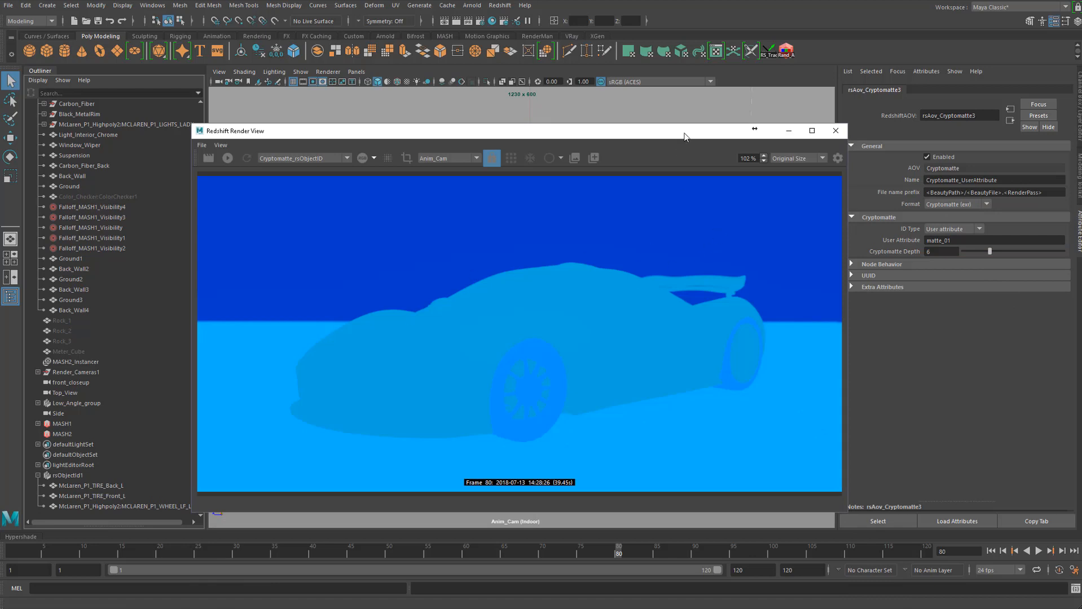
left_click(761, 570)
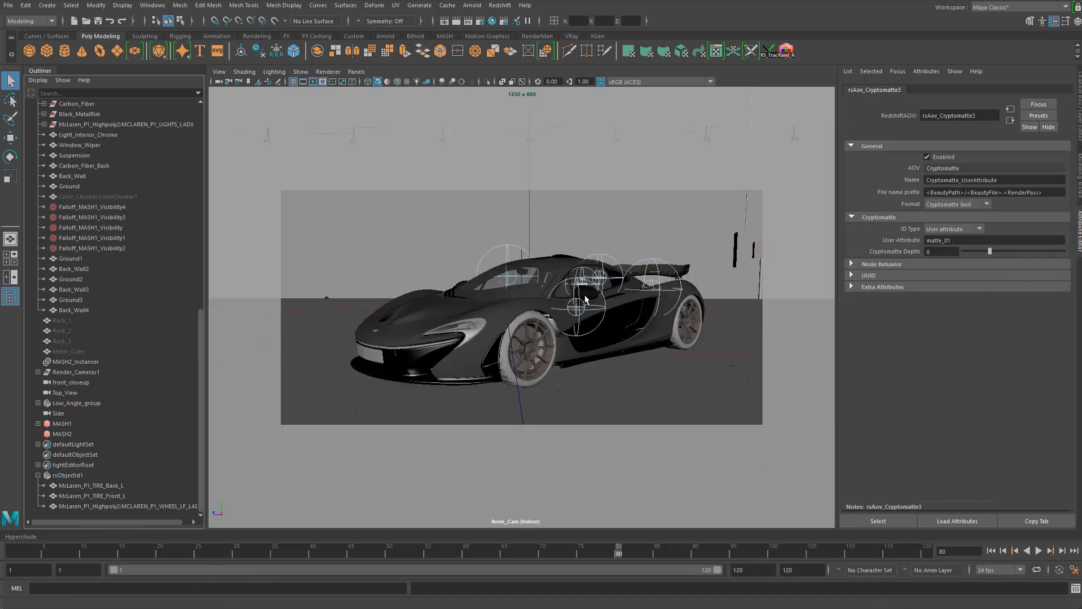
Step: Select the car's front body panel, show the attributes of its polySurface39 transform and save the scene
left_click(500, 312)
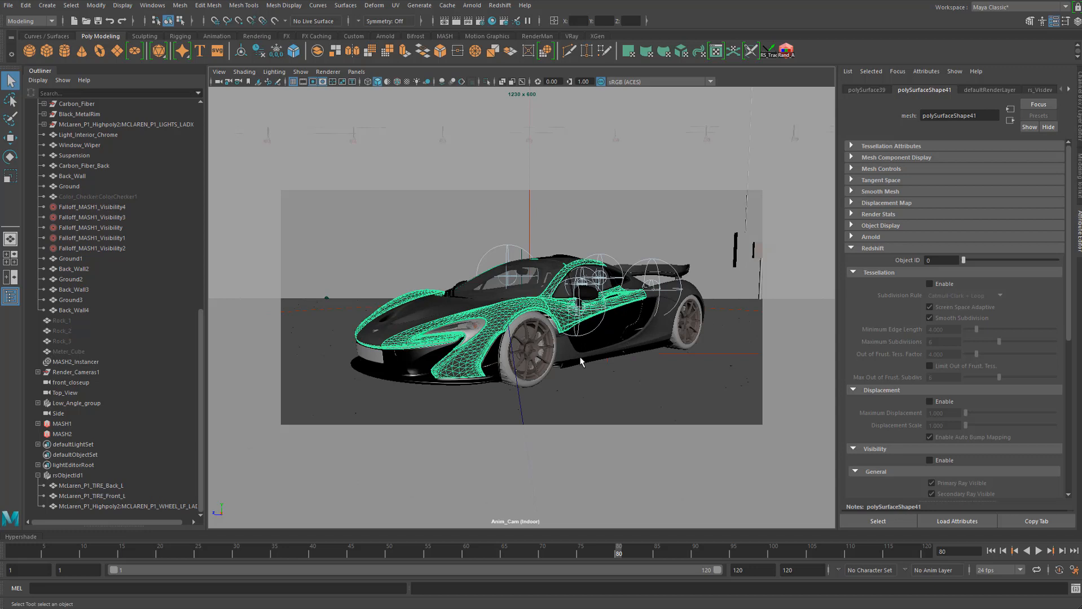
left_click(853, 249)
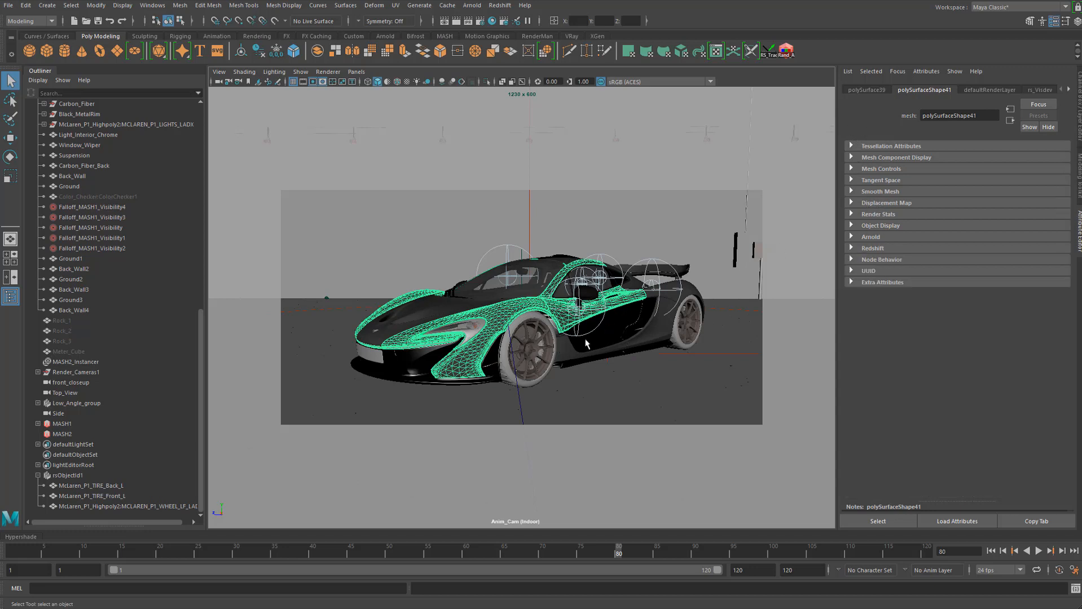
left_click(868, 91)
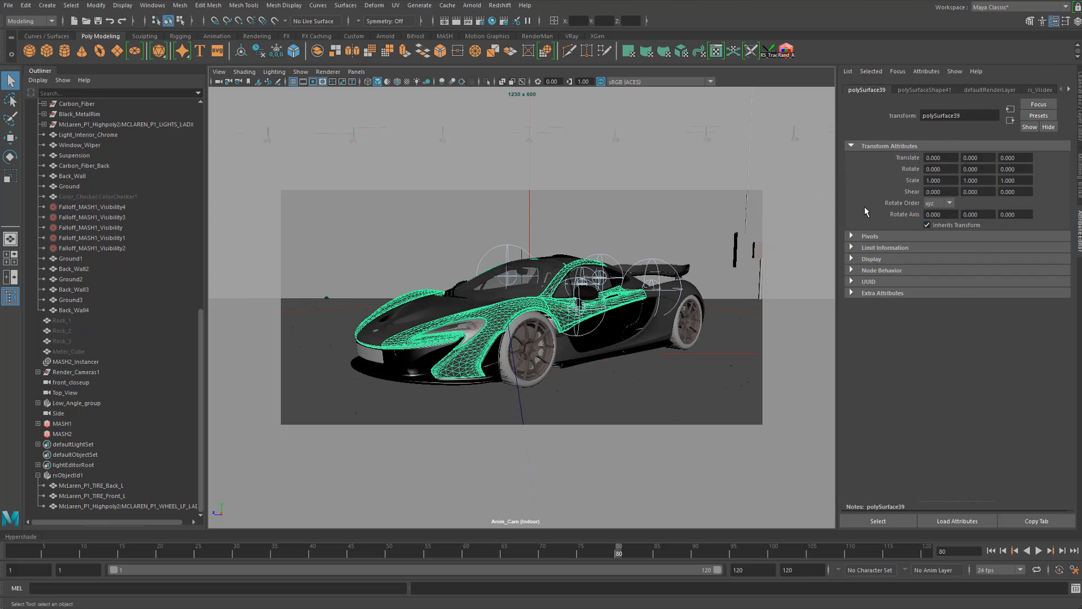
left_click(850, 295)
left_click(97, 21)
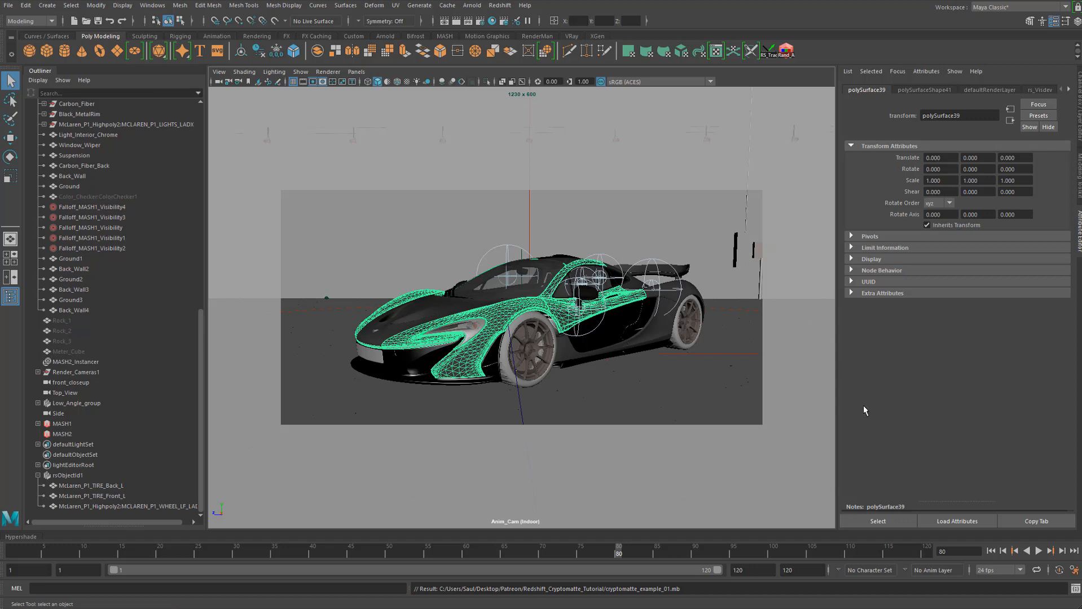
Step: Add a String attribute with the long name matte_01 to the front body panel's transform and close the dialog
left_click(925, 71)
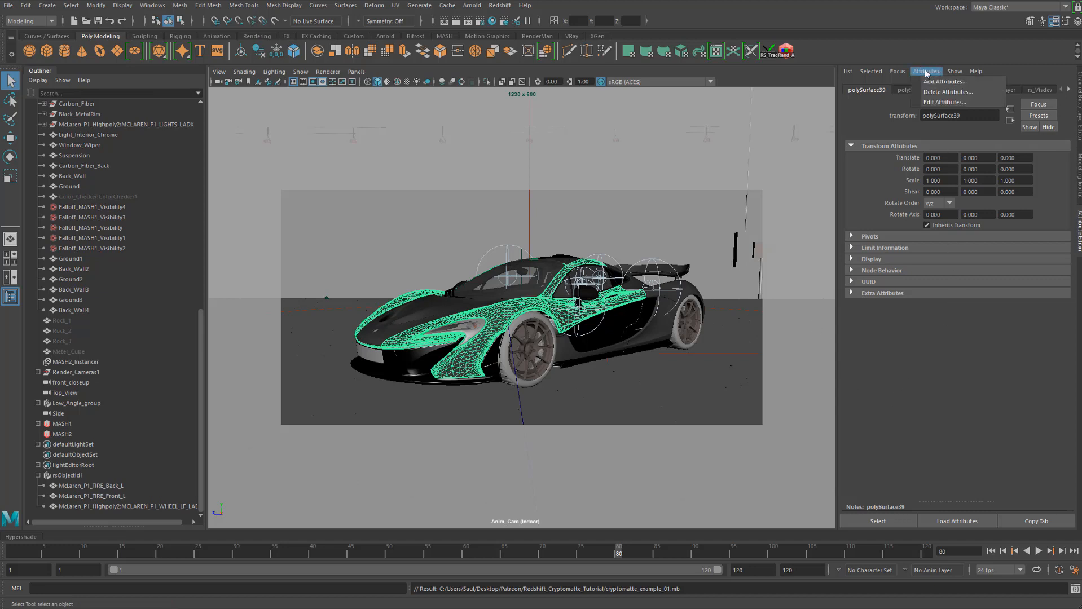
left_click(928, 82)
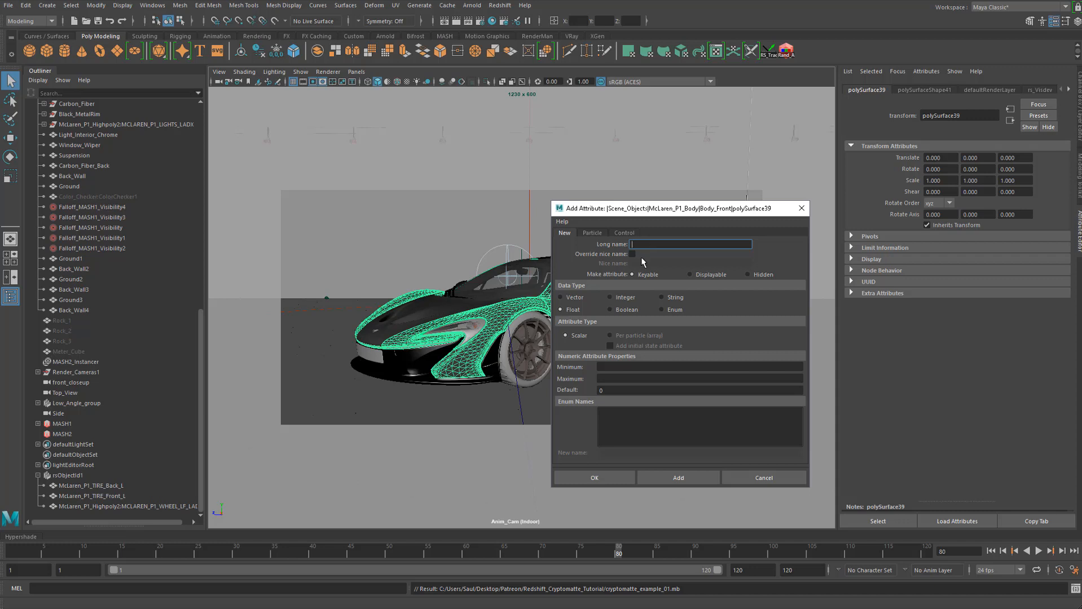
type("matte_01")
left_click(677, 297)
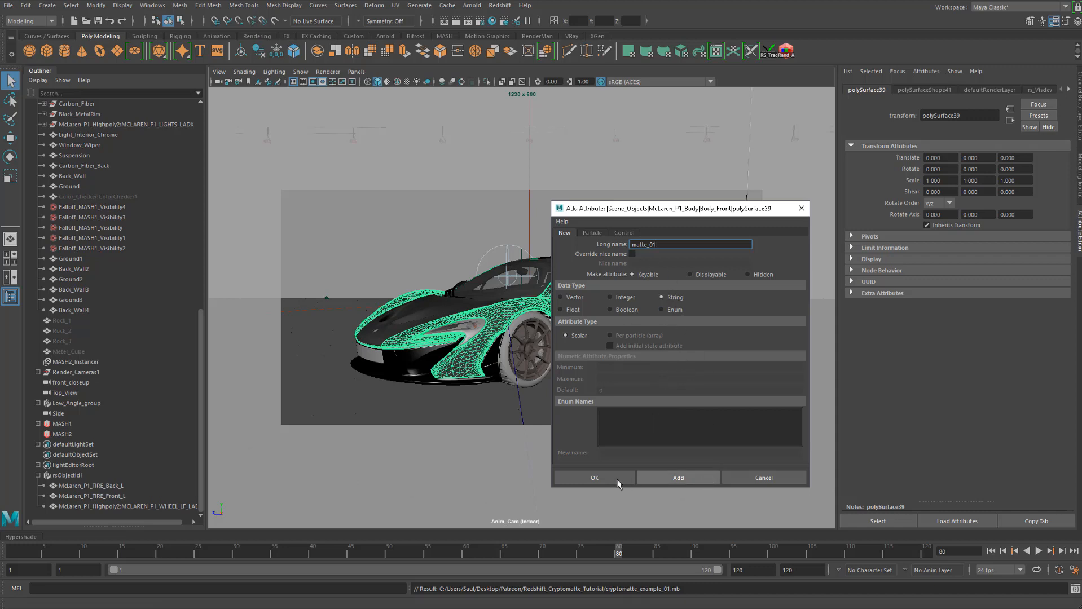
left_click(664, 477)
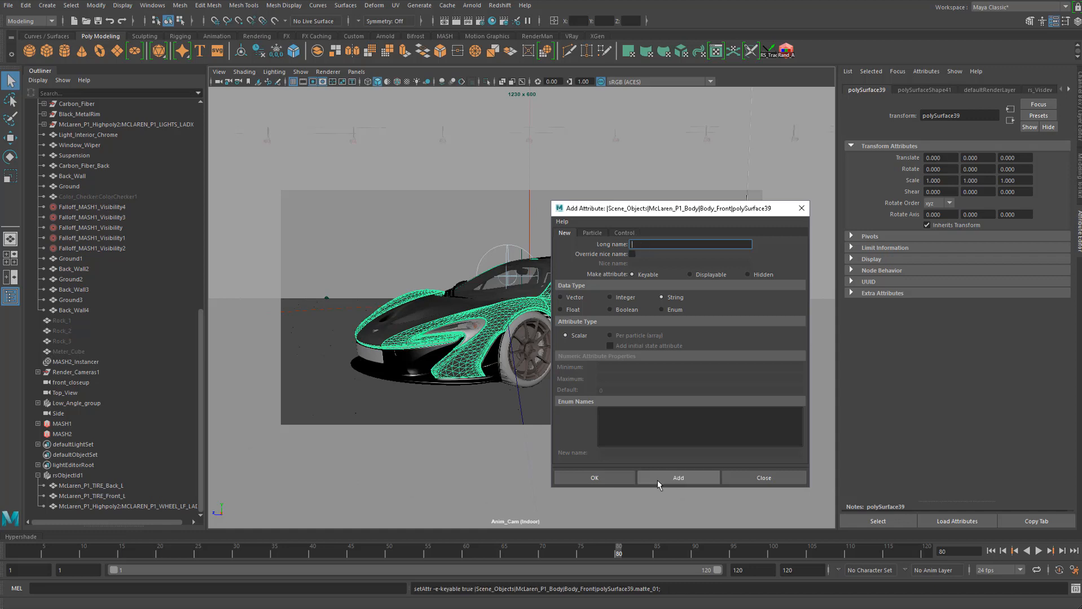
left_click(608, 480)
left_click(761, 477)
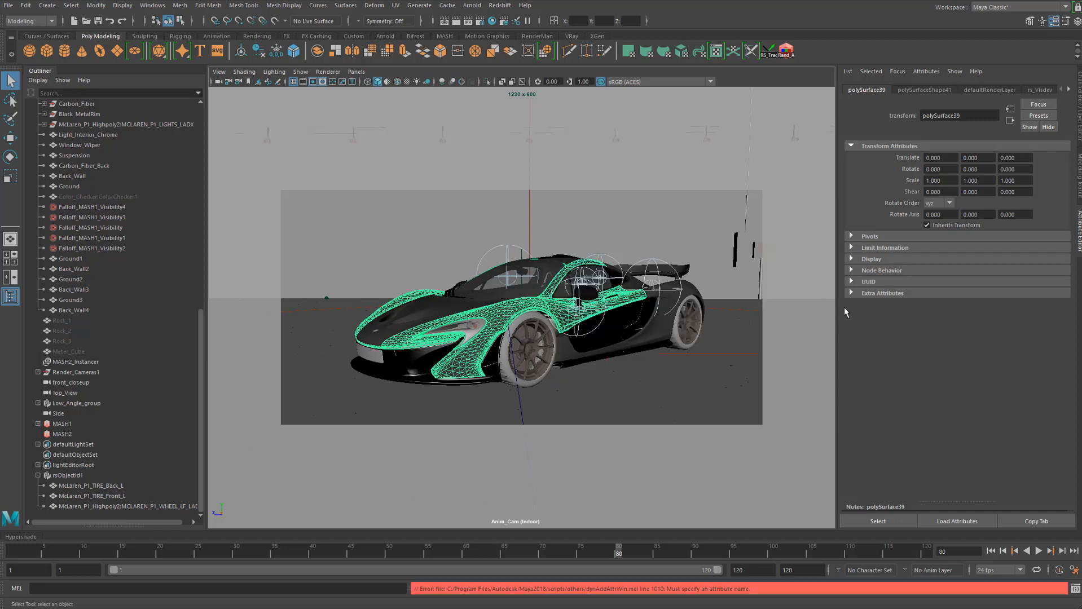
Step: Show the front body panel's extra attributes and set Matte 01 to body
left_click(852, 291)
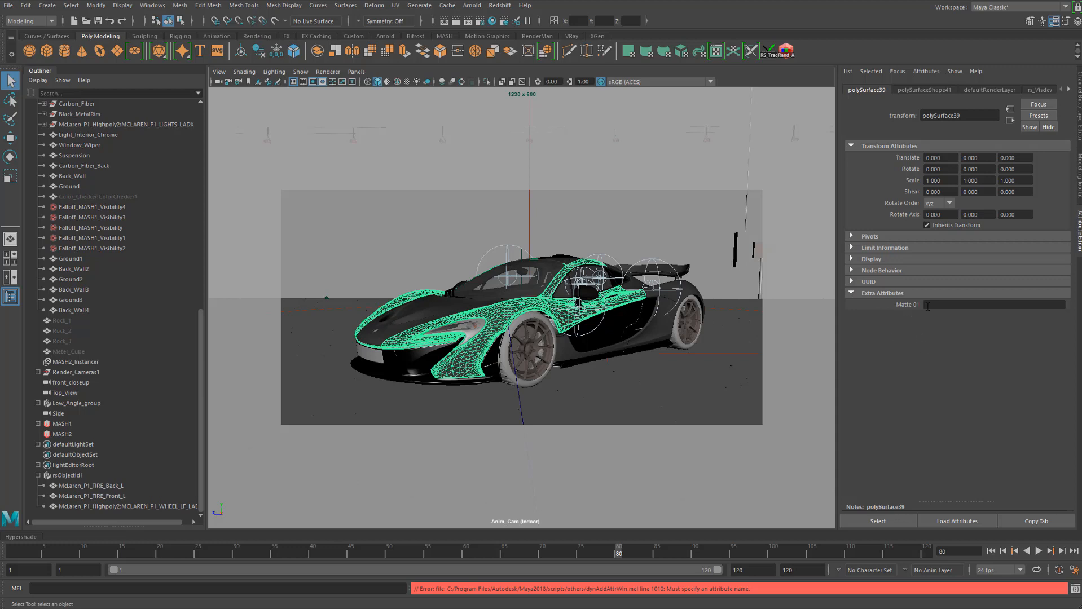
left_click(929, 306)
type("body")
key("Return")
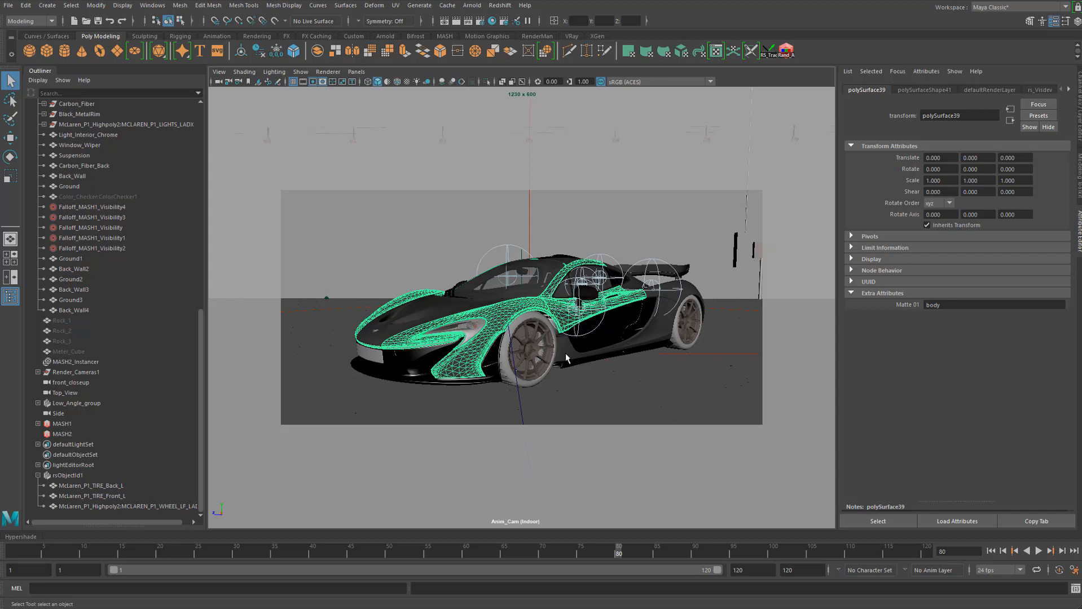
Step: Add a String attribute matte_01 with the value body to the rear body panel polySurface41 and compare it with the front panel
left_click(445, 312)
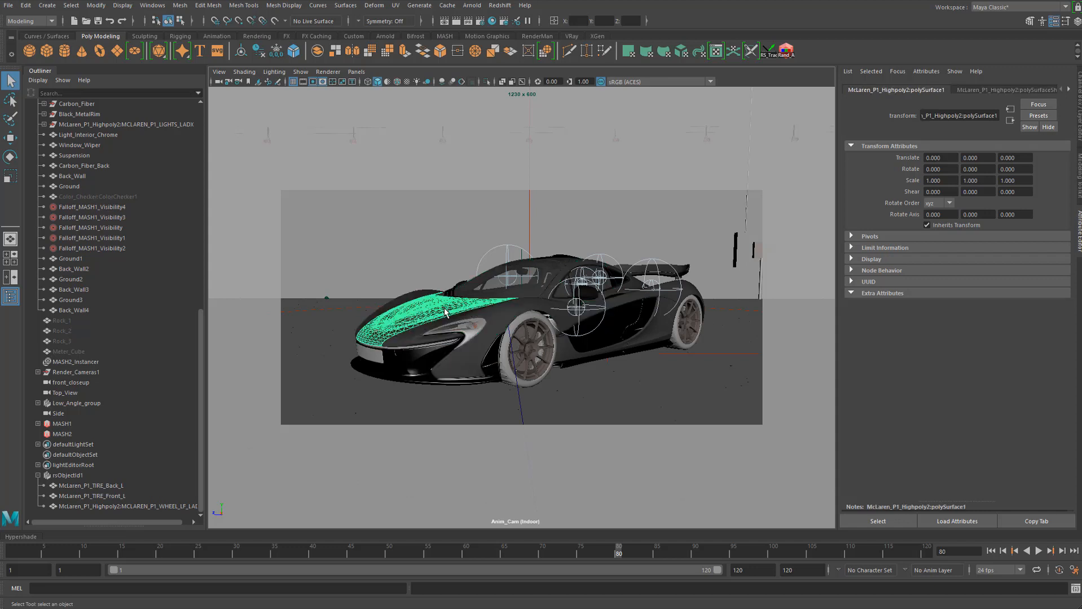
left_click(568, 351)
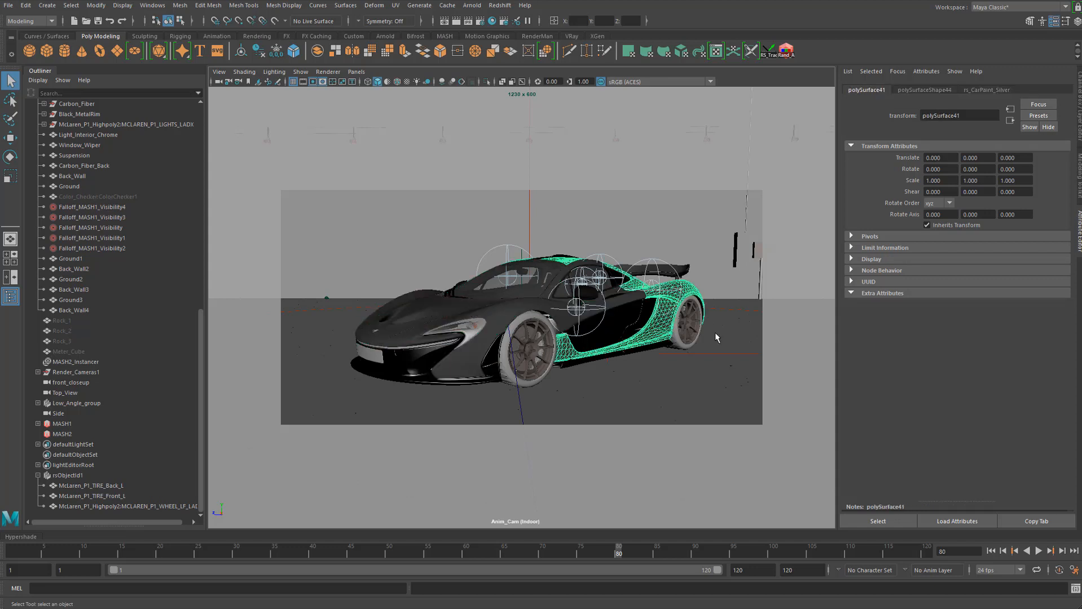
left_click(925, 71)
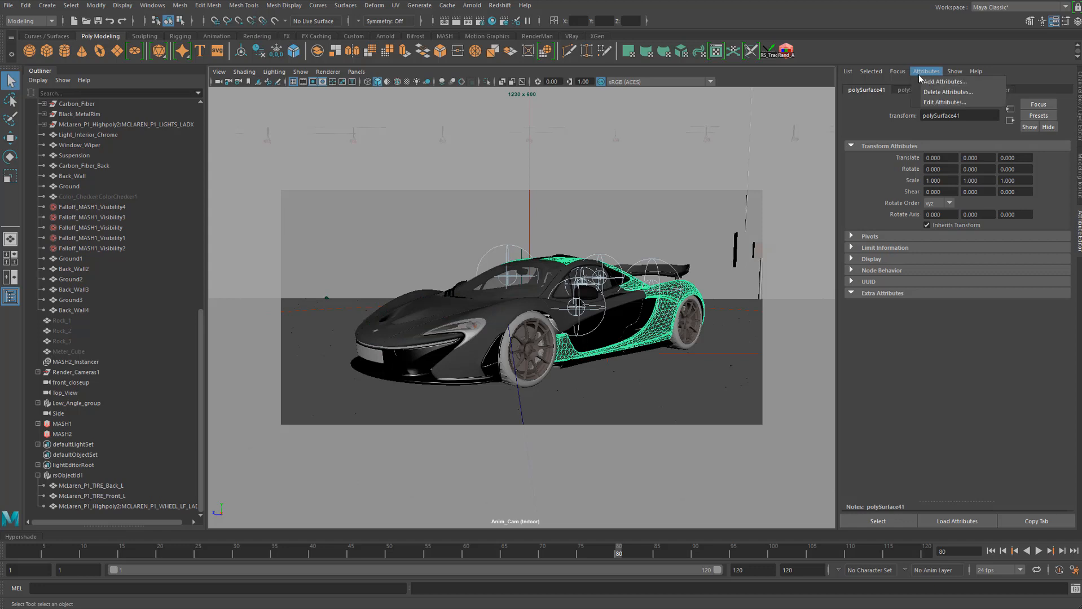
left_click(930, 83)
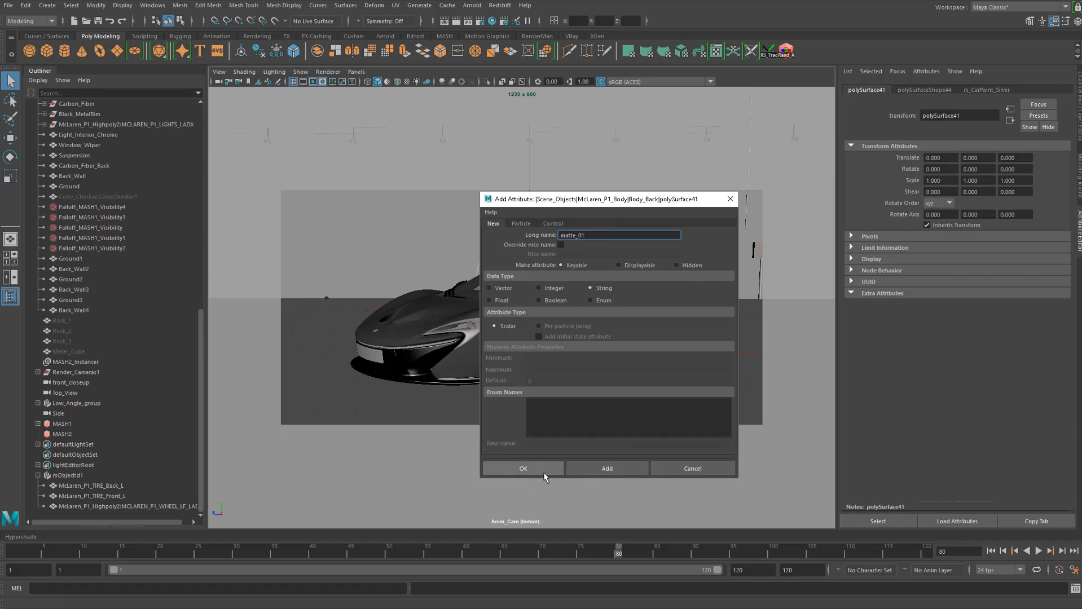
left_click(523, 468)
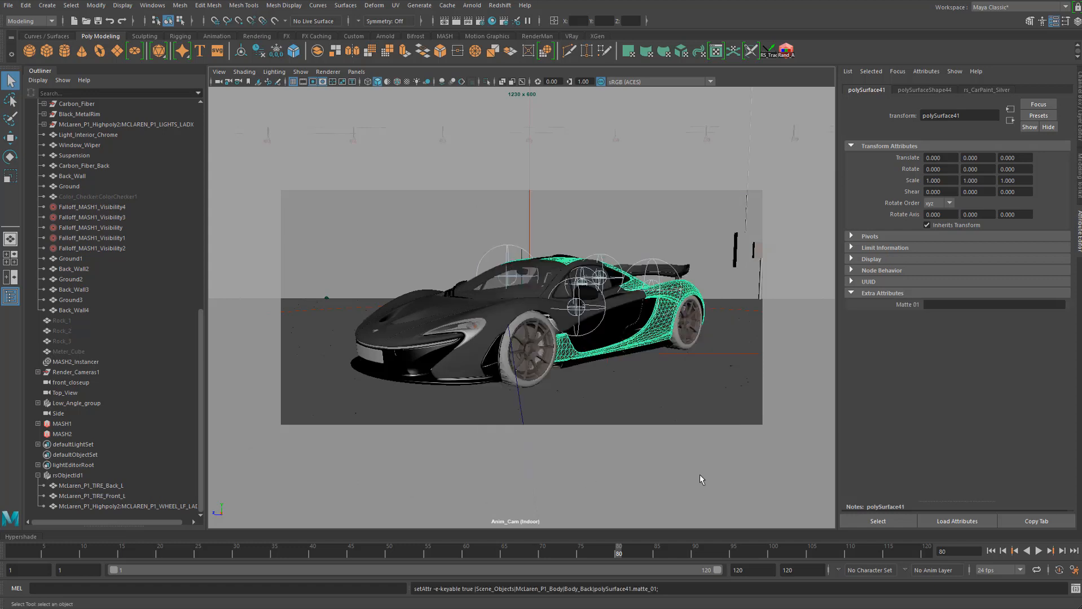
left_click(961, 305)
type("body")
key("Return")
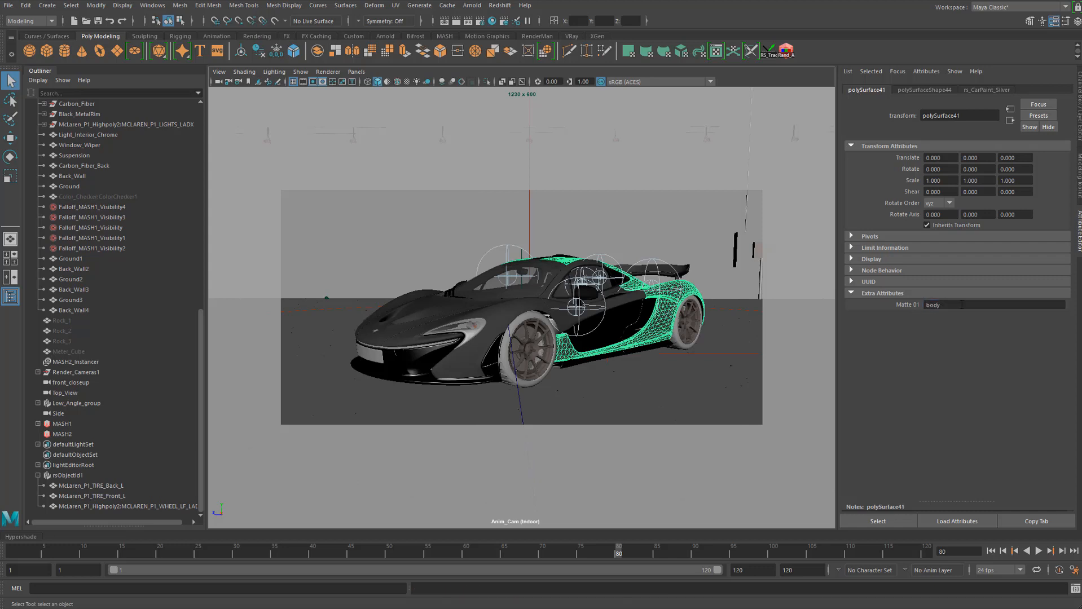
left_click(530, 309)
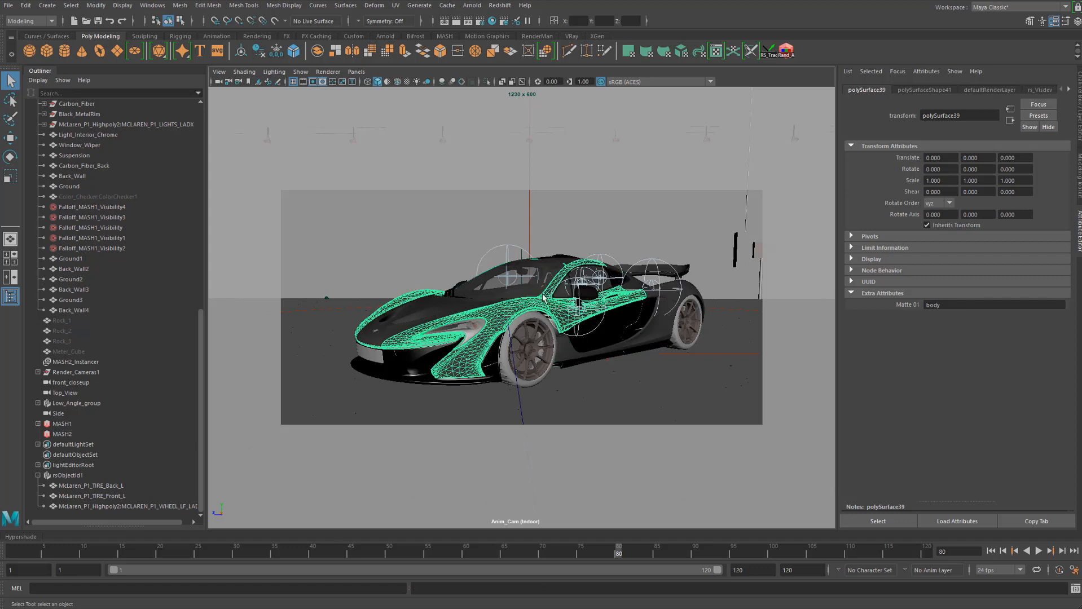
left_click(665, 318)
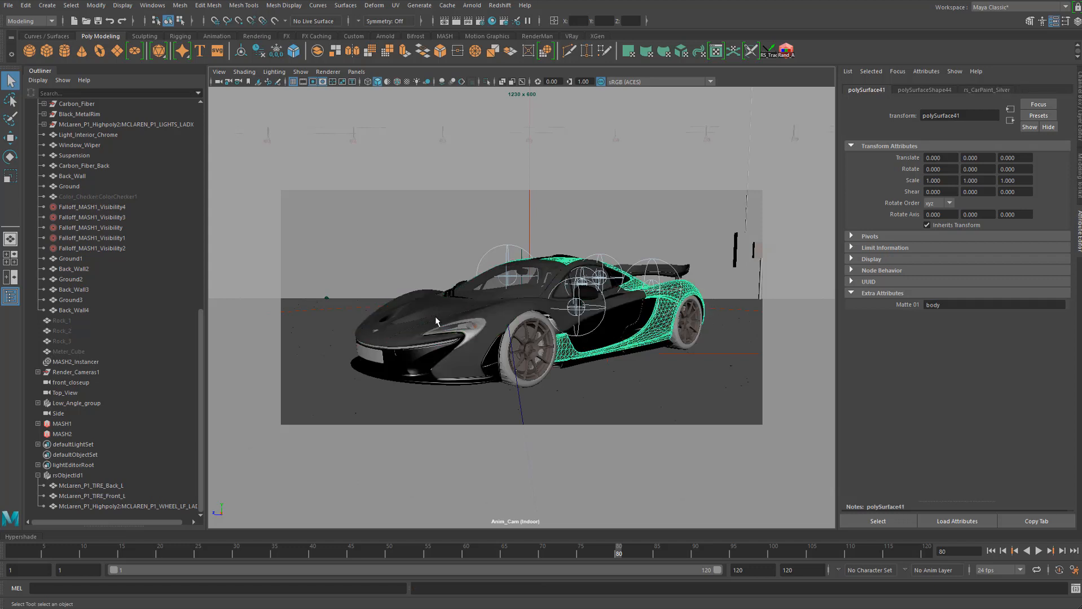
Step: Add a String attribute matte_01 to the car's bonnet and set its value to body
left_click(436, 320)
left_click(423, 312)
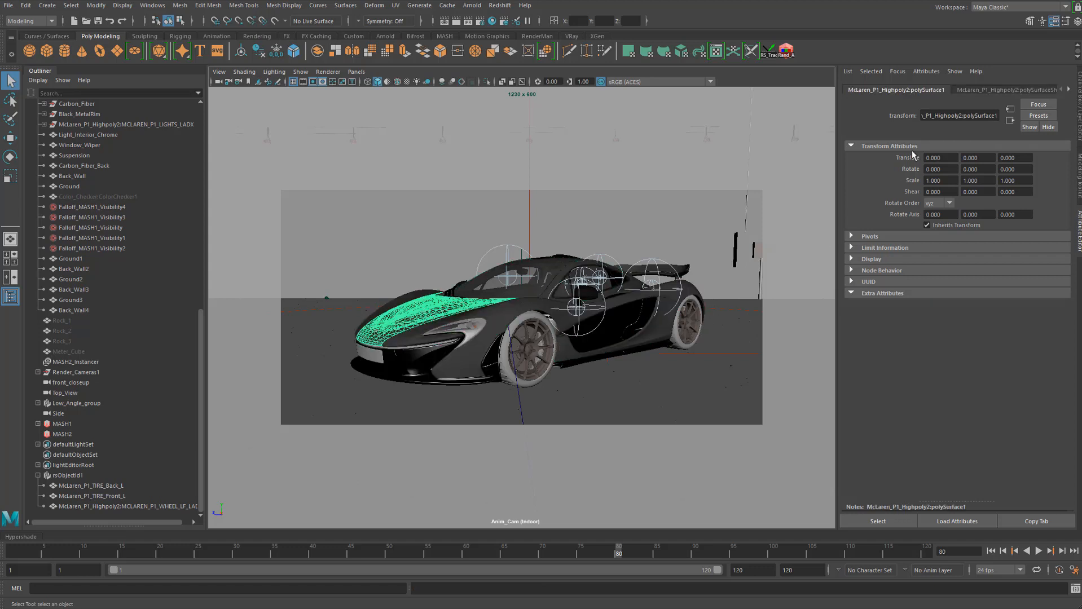
left_click(922, 72)
left_click(920, 80)
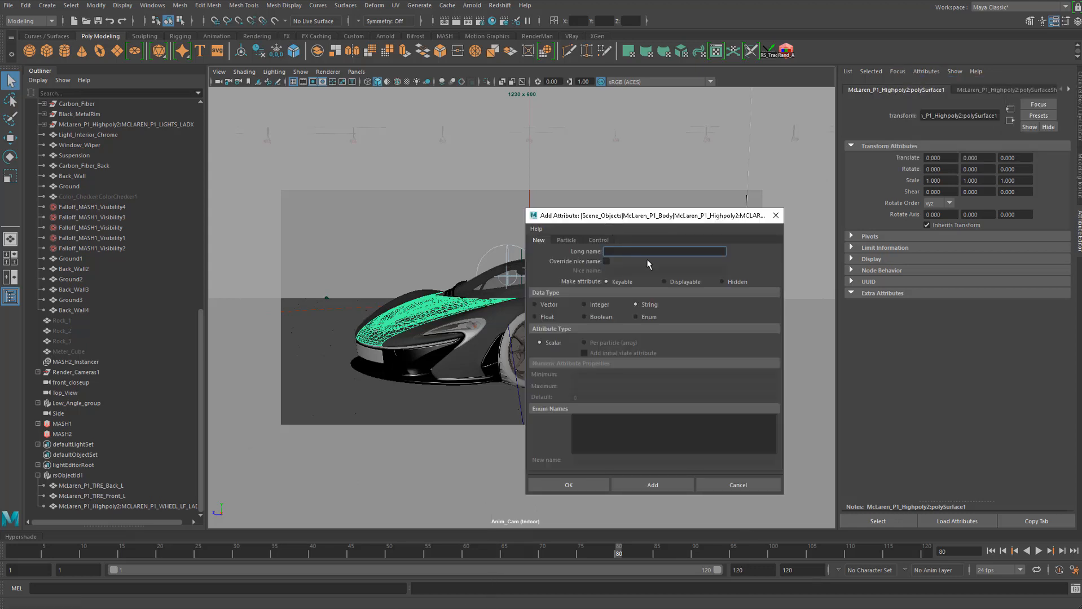
type("matte_01")
left_click(589, 486)
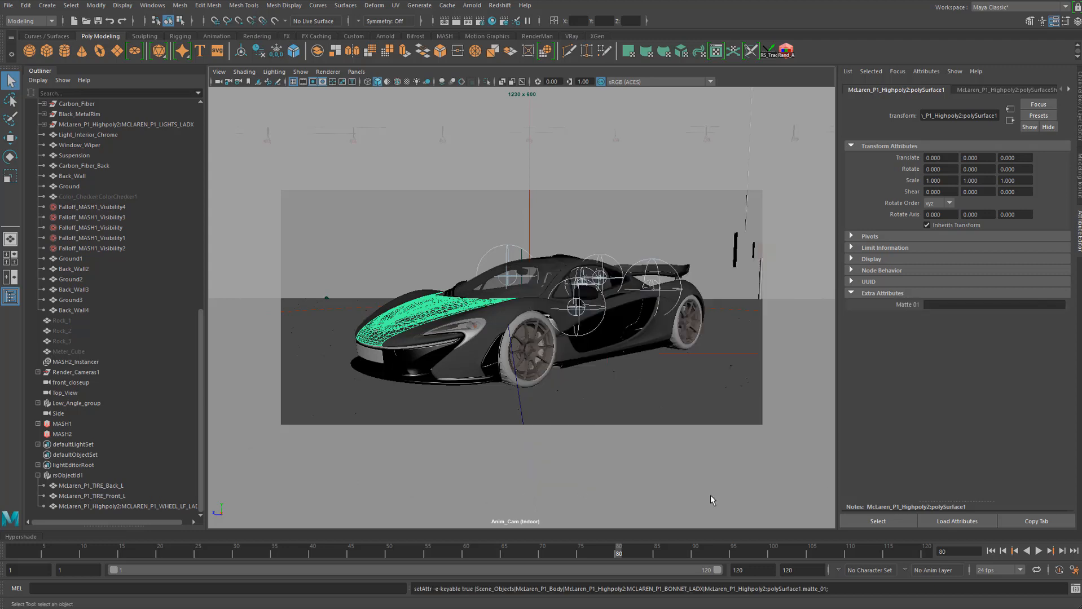
left_click(948, 306)
type("body")
key("Return")
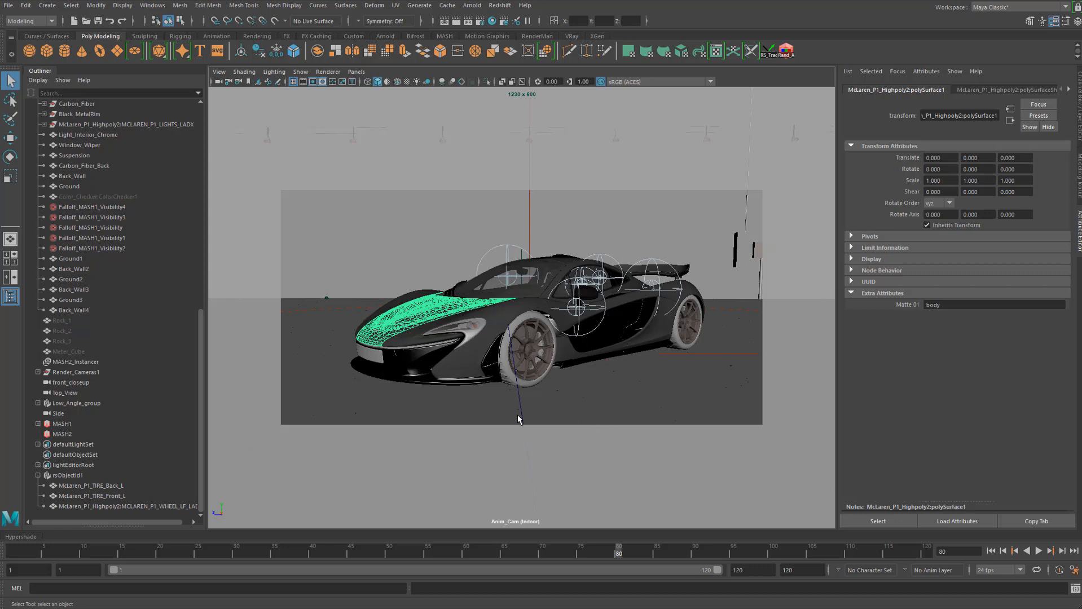
Step: Add a String attribute matte_01 to the front tire McLaren_P1_TIRE_Front_L and set its value to tire1
left_click(510, 375)
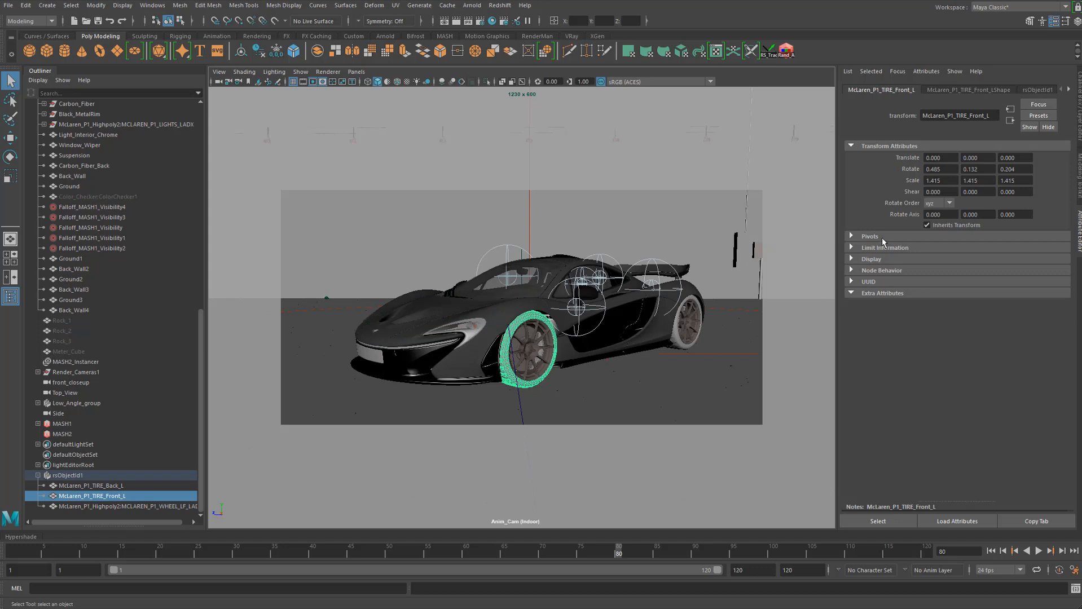
left_click(925, 72)
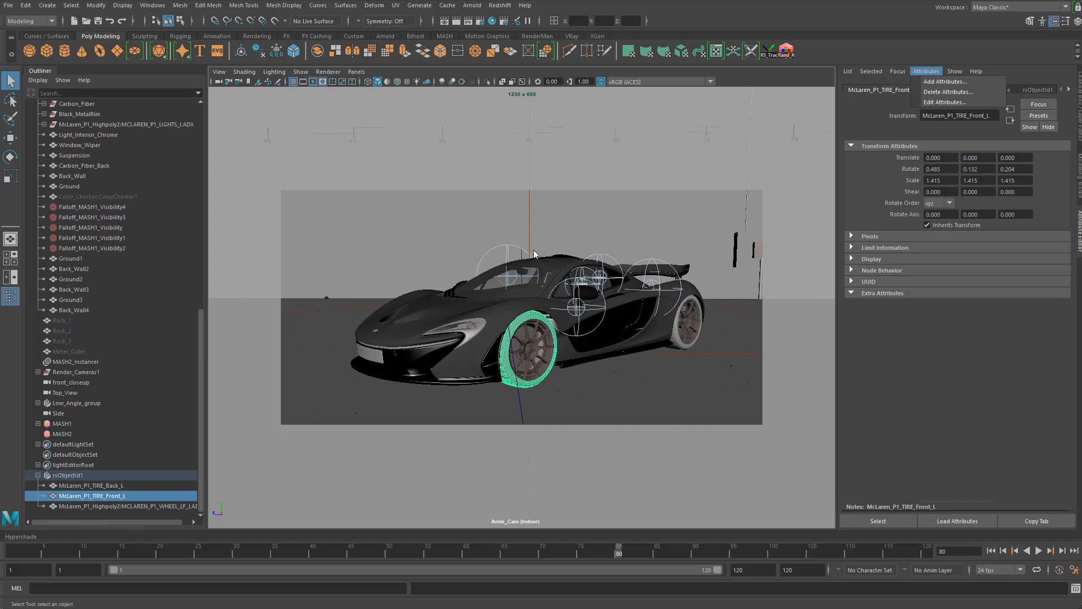
left_click(933, 83)
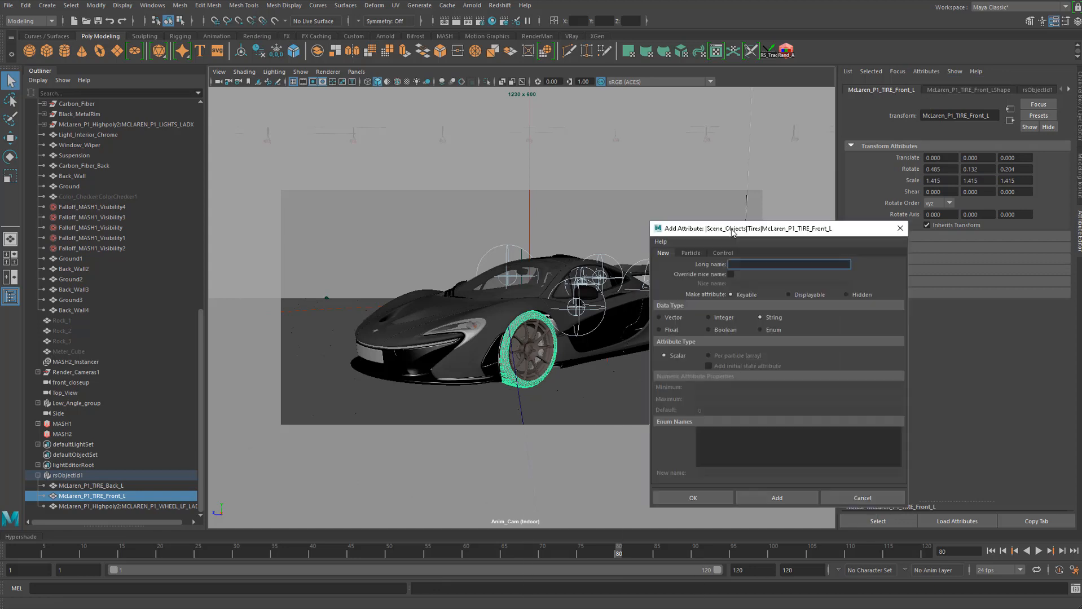
type("matte_01")
left_click(693, 498)
left_click(941, 306)
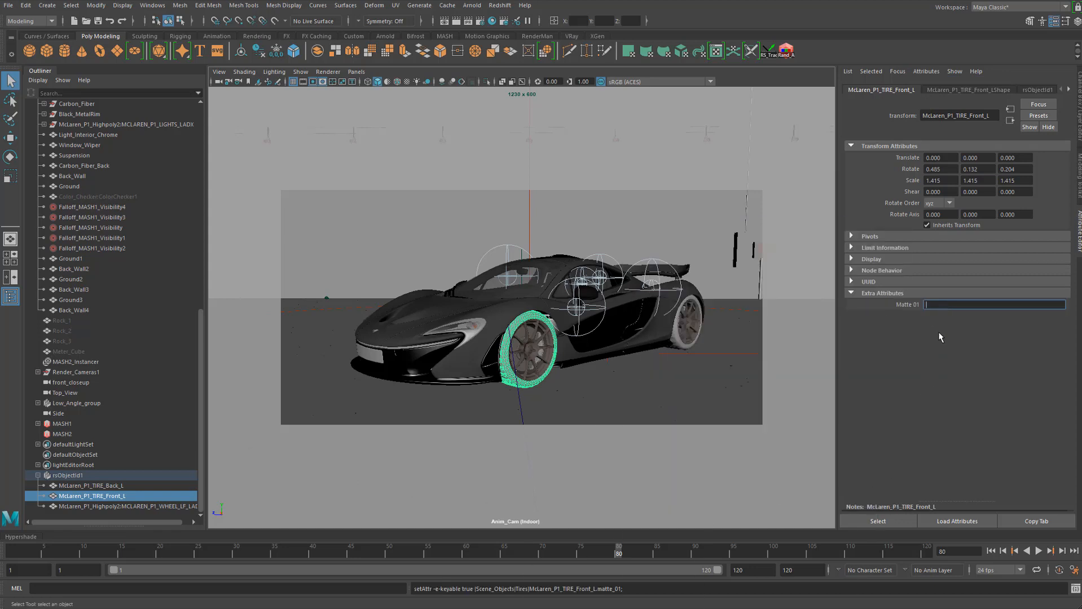
type("tire1")
key("Return")
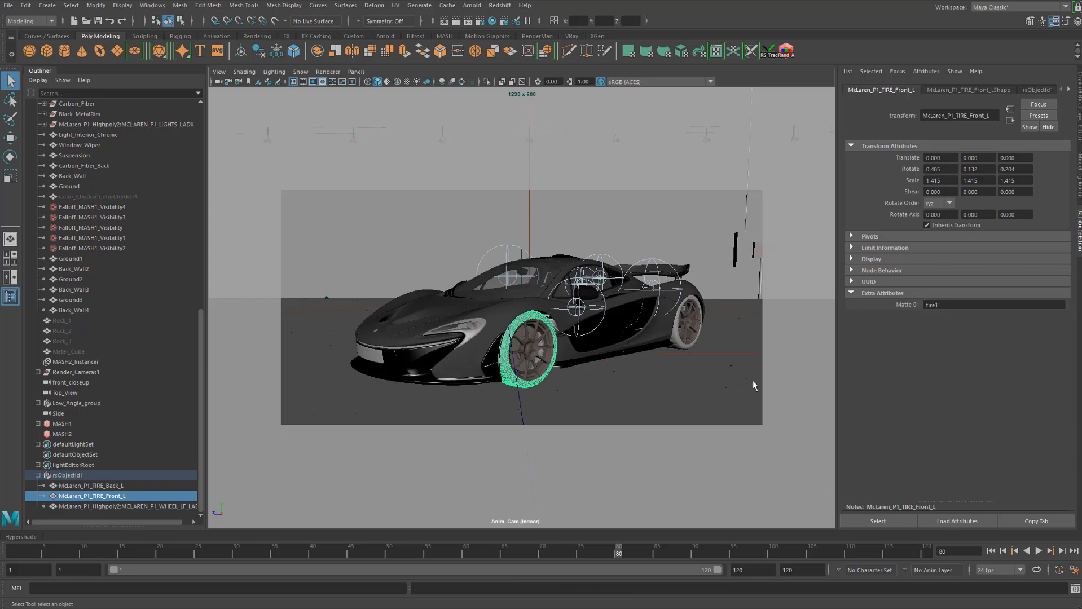
Step: Add a String attribute matte_01 to the back tire McLaren_P1_TIRE_Back_L and set its value to tire2
left_click(677, 335)
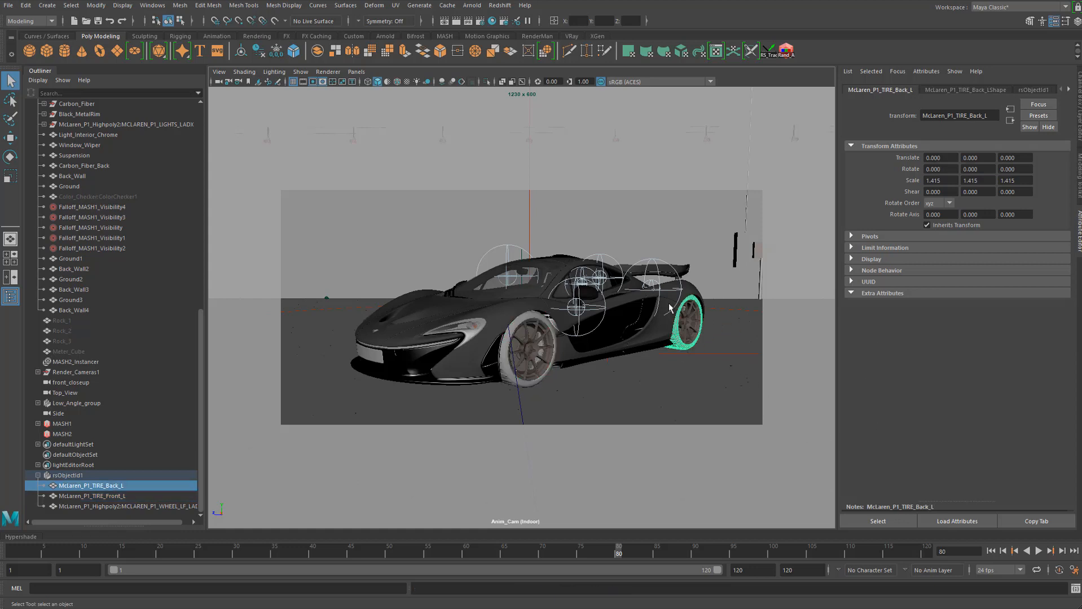
left_click(926, 71)
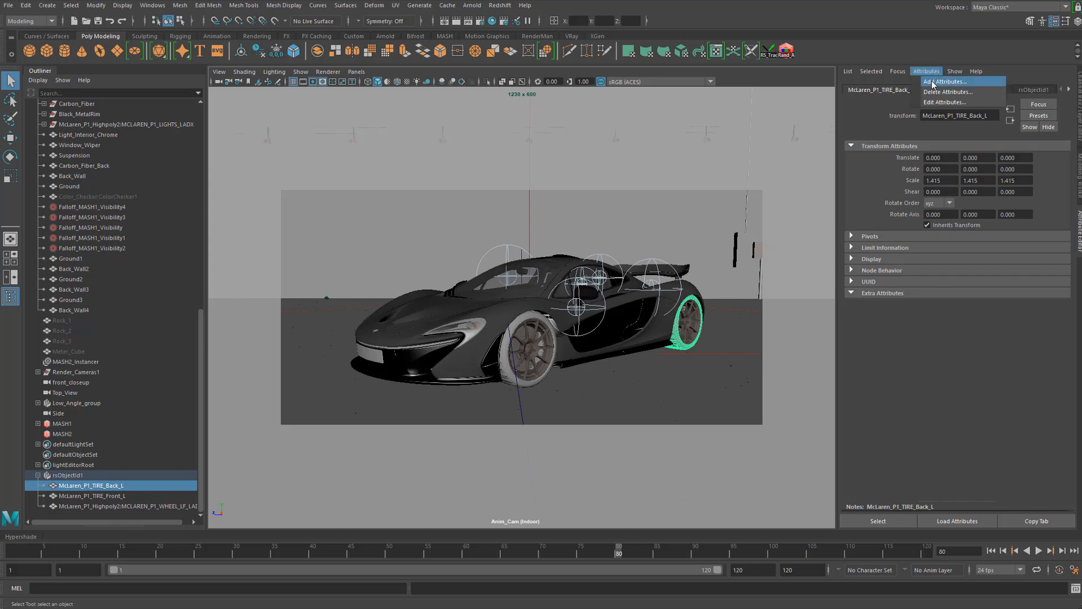
left_click(936, 82)
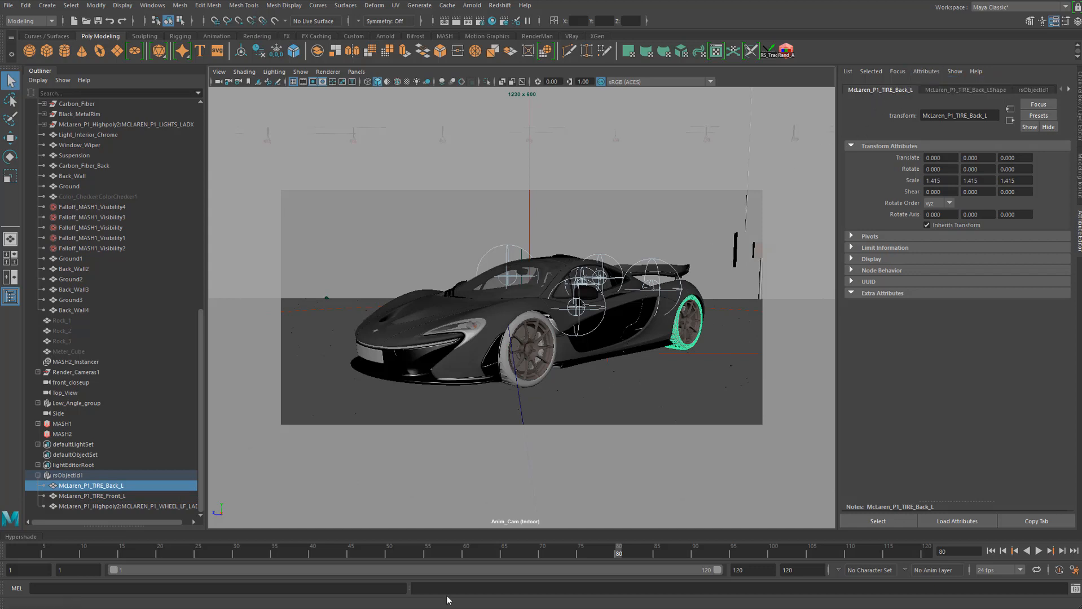
type("matte_01")
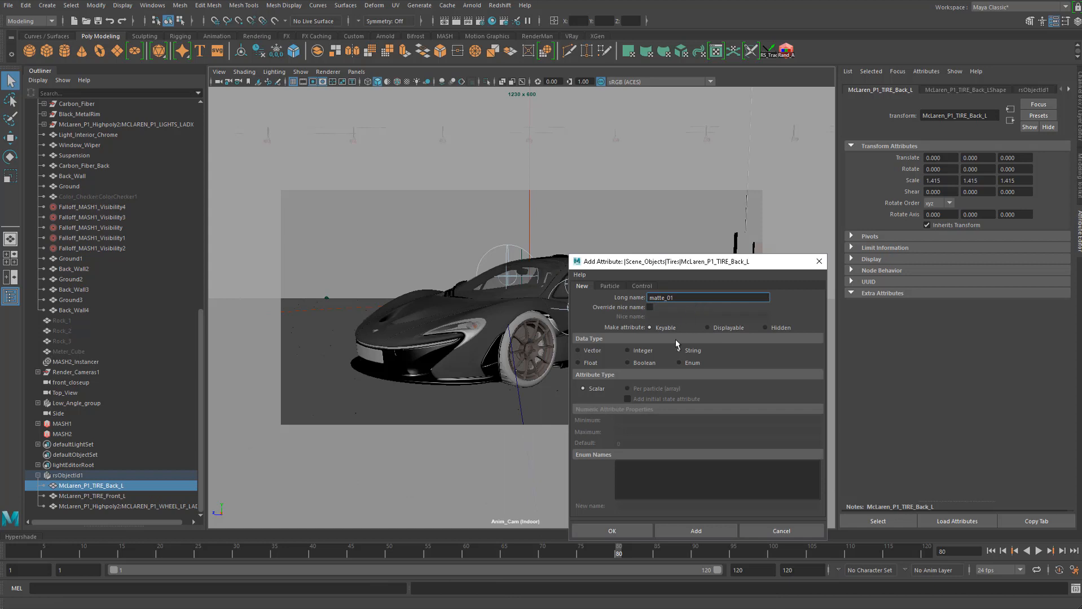
left_click(626, 533)
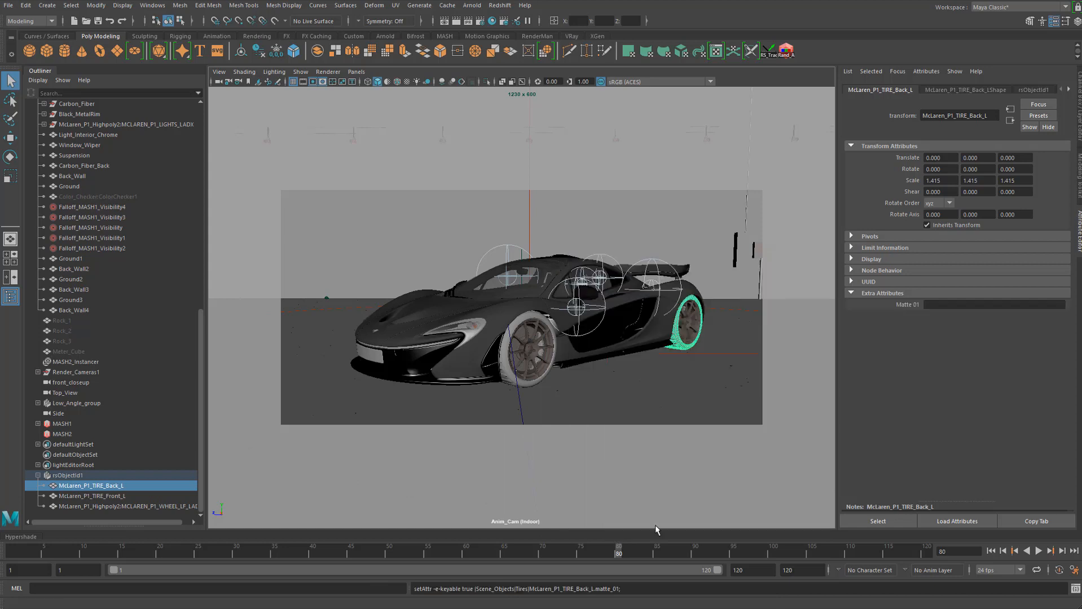
left_click(947, 306)
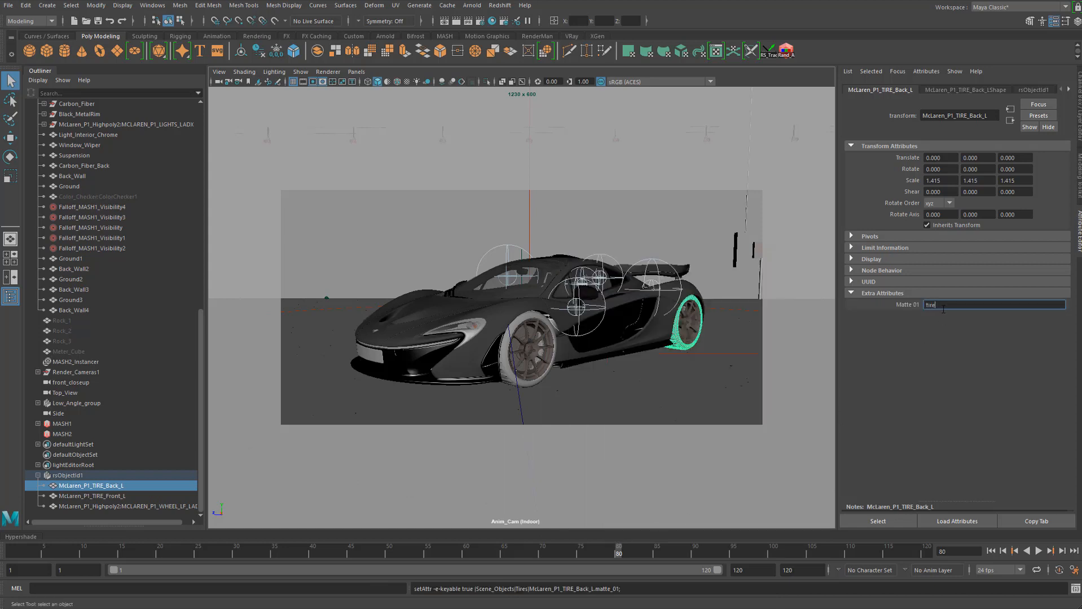
type("tire2")
key("Return")
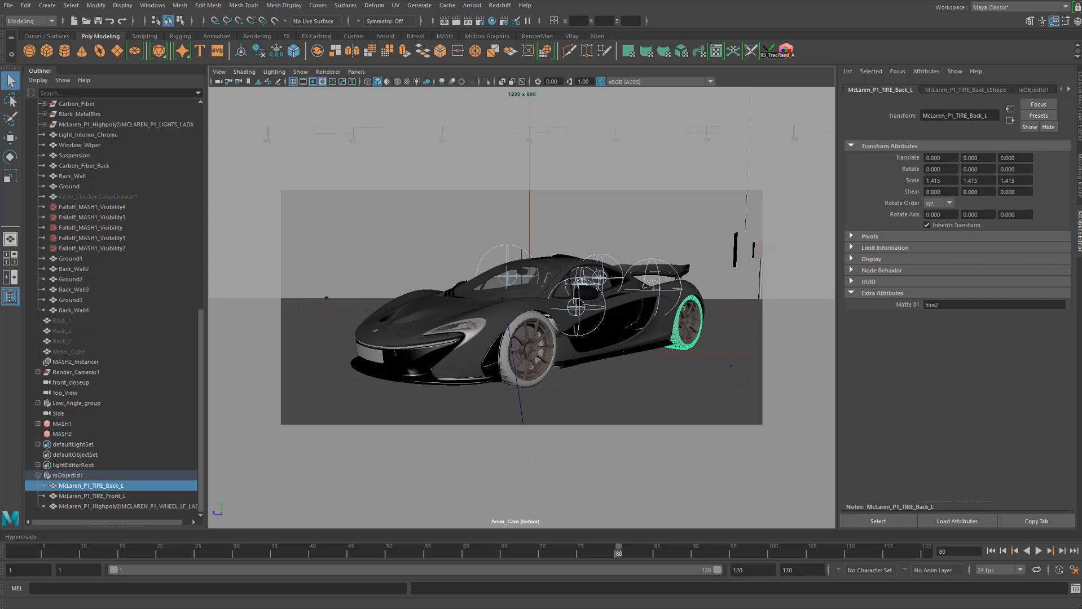
Step: Save the scene, render frame 80 from Anim_Cam in the Redshift Render View and display the Cryptomatte_UserAttribute pass
left_click_drag(731, 608, 550, 131)
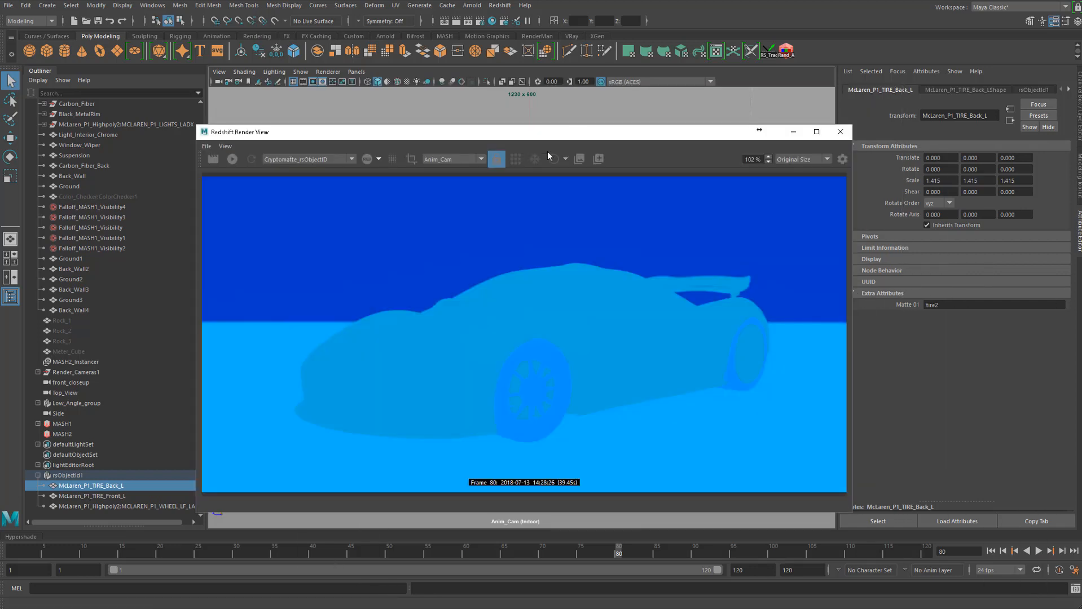
left_click(97, 21)
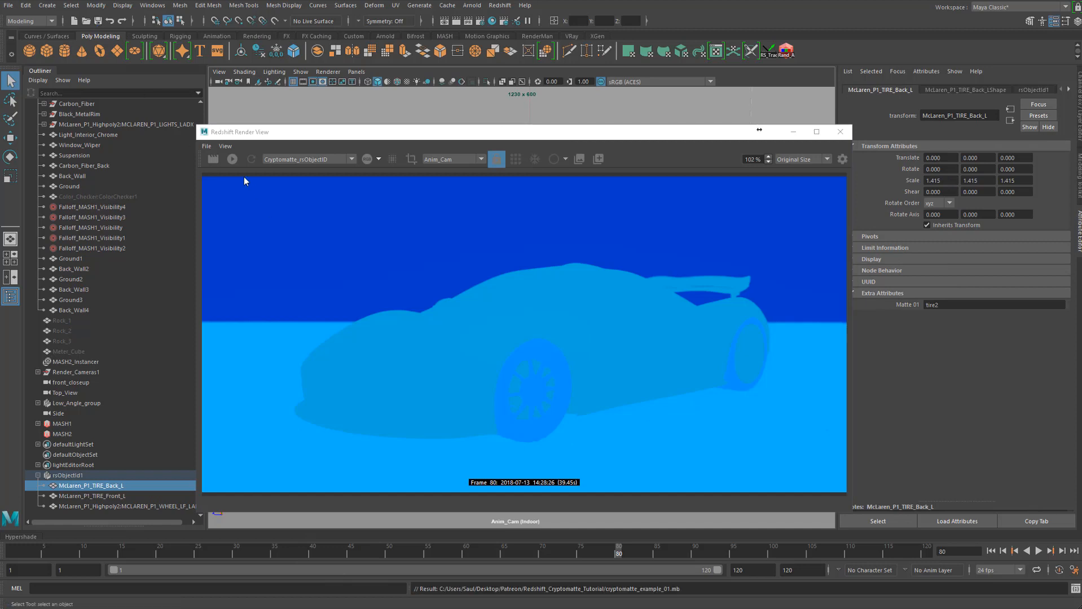
left_click(213, 160)
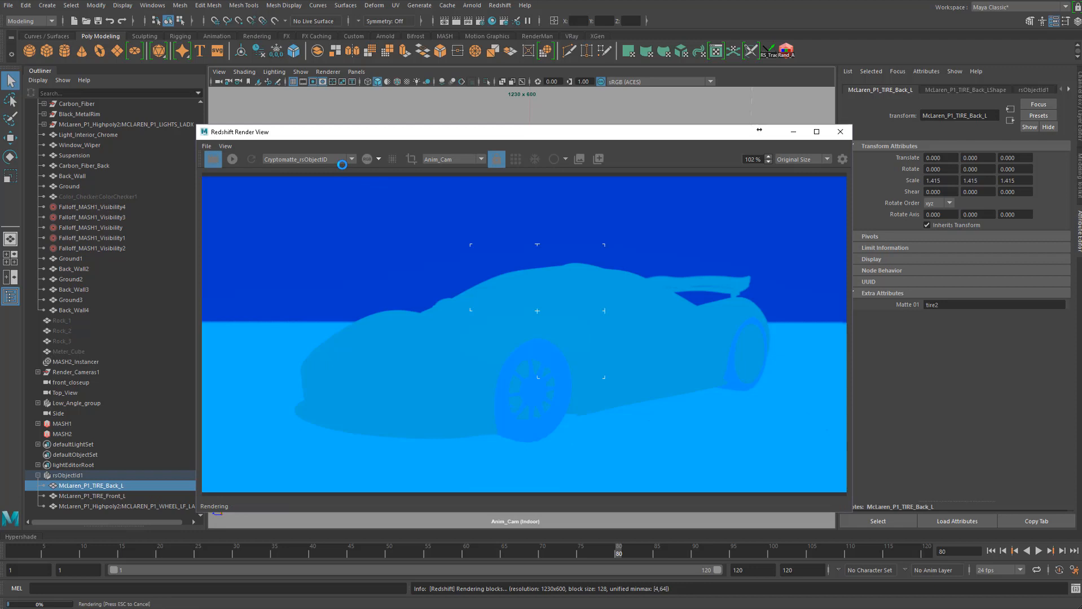
left_click(340, 160)
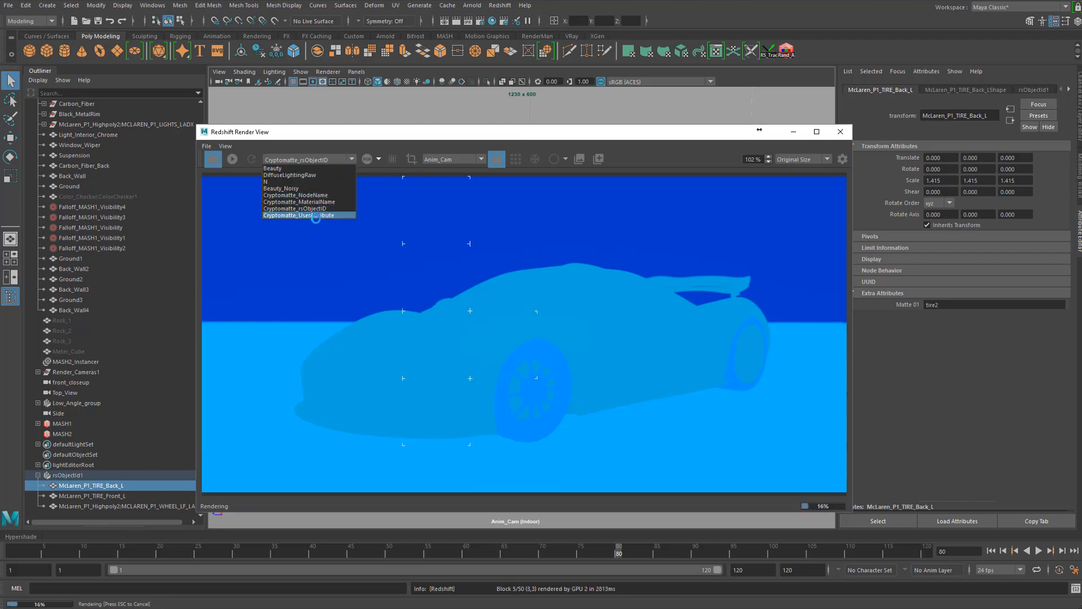
left_click(338, 215)
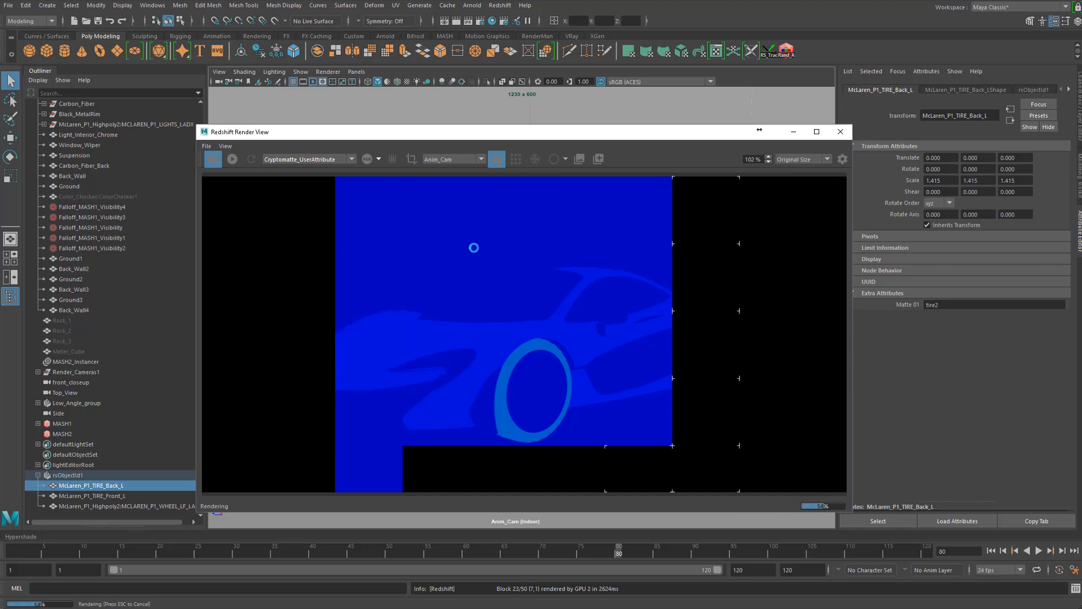
Step: Examine the user attribute matte up close on the body panels and the front and rear tires
scroll(510, 389, "up", 4)
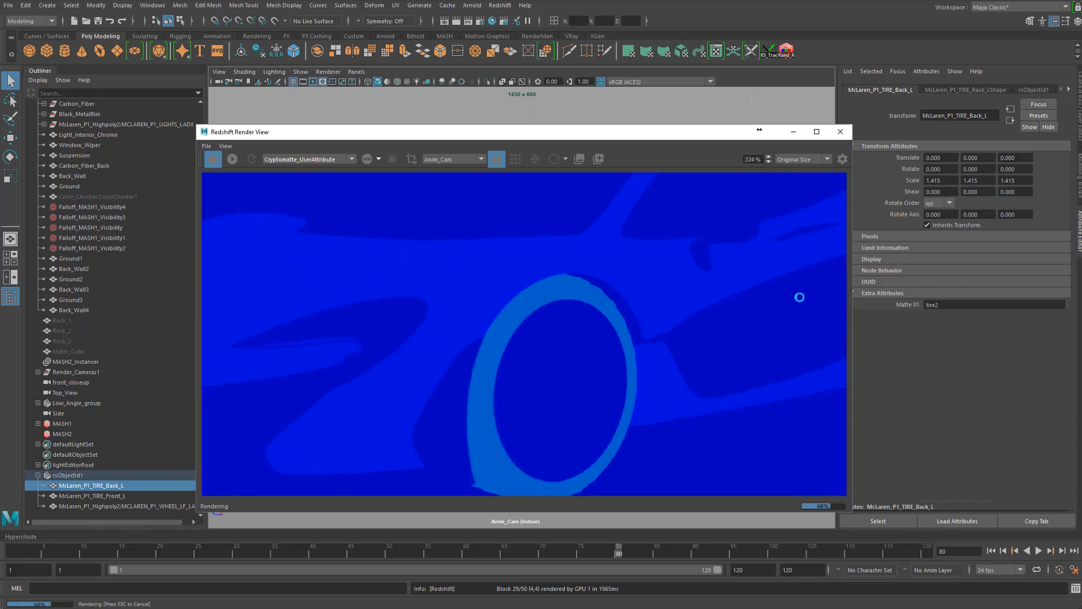
middle_click_drag(652, 249, 639, 318)
middle_click_drag(313, 321, 418, 338)
middle_click_drag(673, 357, 581, 268)
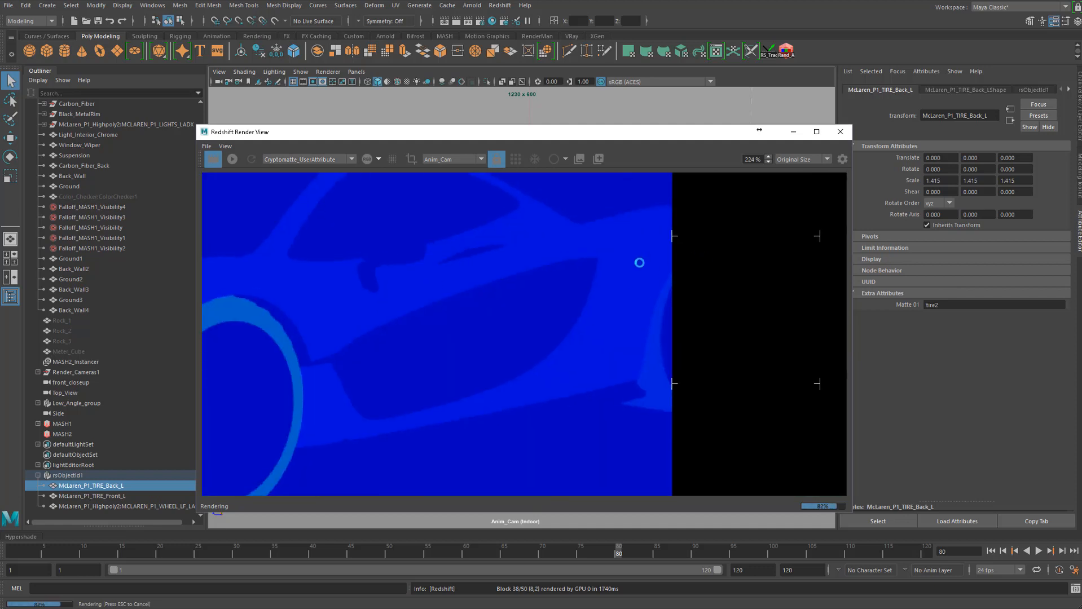
middle_click_drag(267, 392, 301, 388)
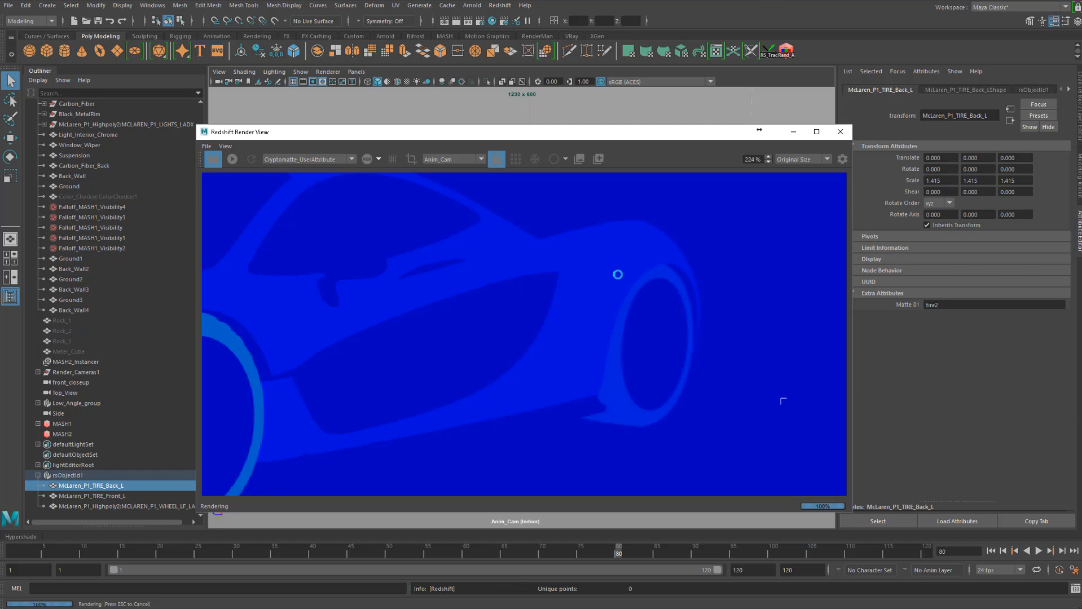
scroll(591, 314, "down", 4)
middle_click_drag(426, 316, 568, 322)
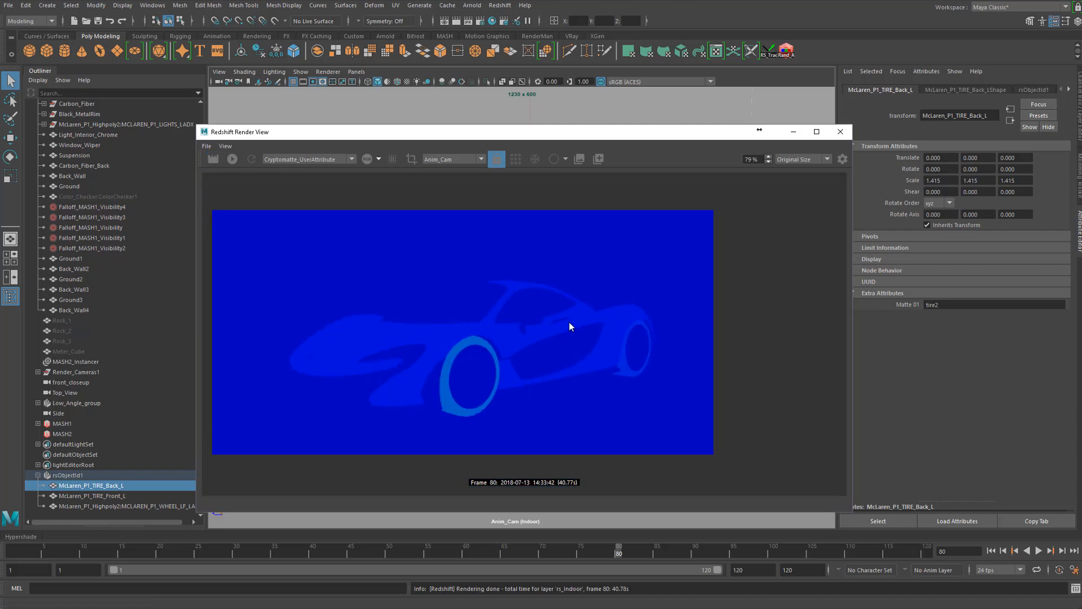
scroll(566, 323, "up", 1)
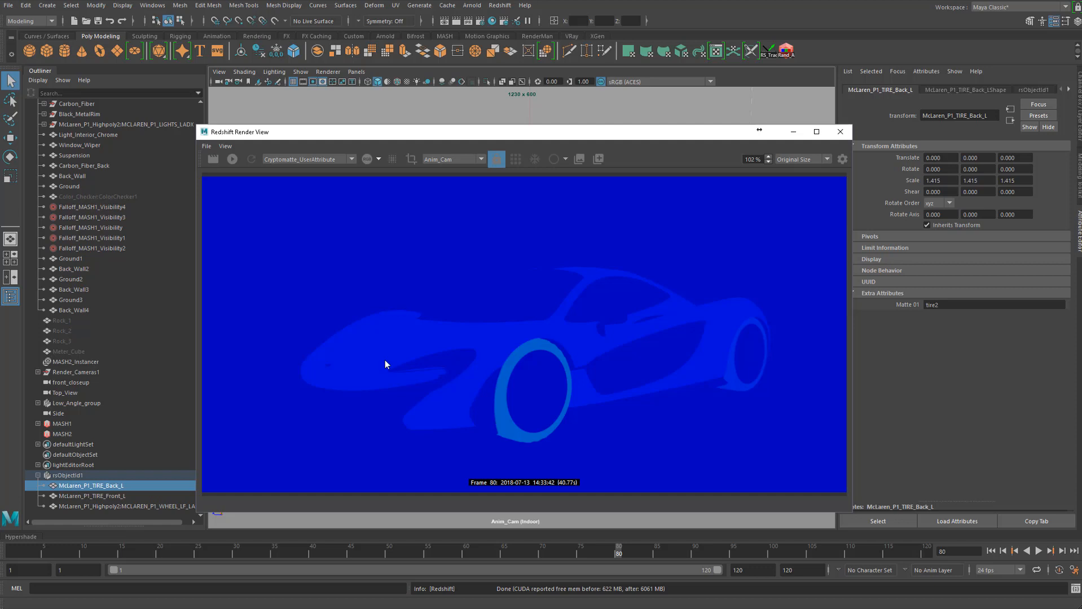
Step: Compare the Cryptomatte_NodeName, MaterialName, rsObjectID and UserAttribute passes in the render, ending on the Beauty pass
left_click(319, 160)
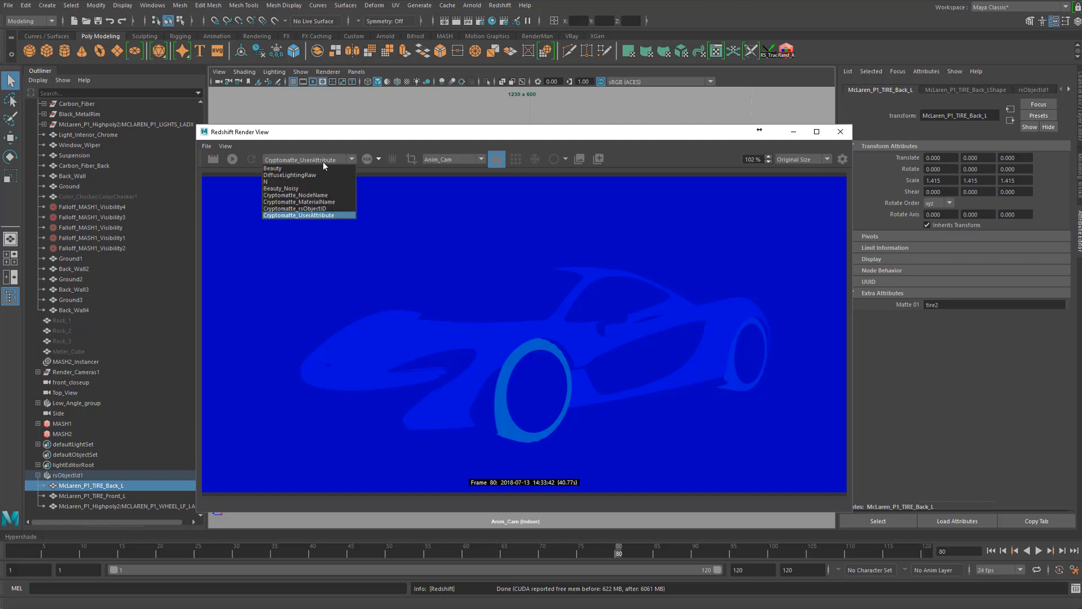
left_click(323, 195)
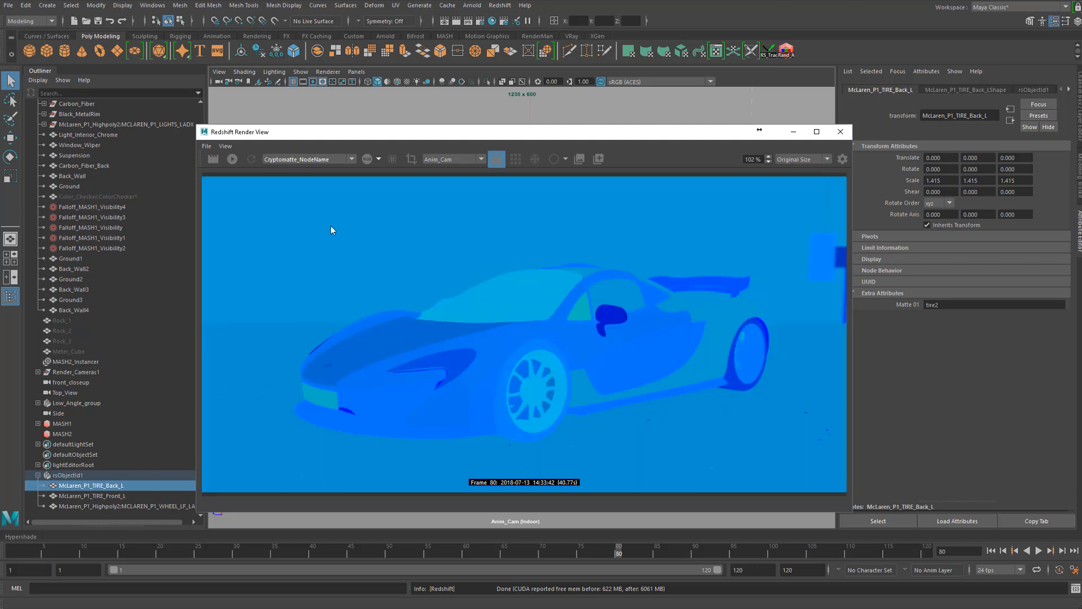
left_click(319, 161)
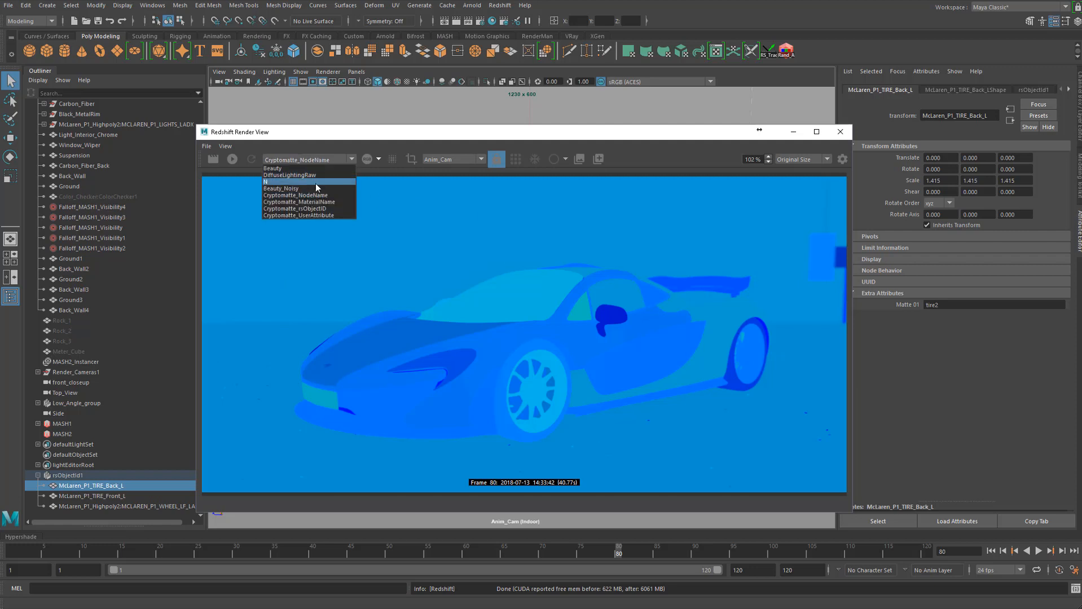
left_click(317, 201)
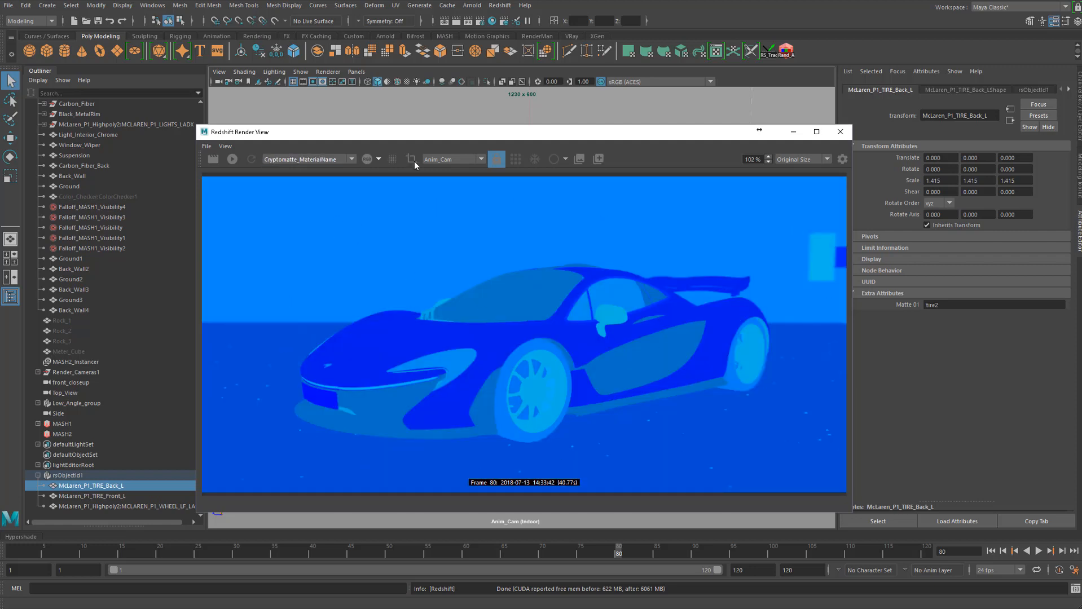
left_click(333, 159)
left_click(316, 215)
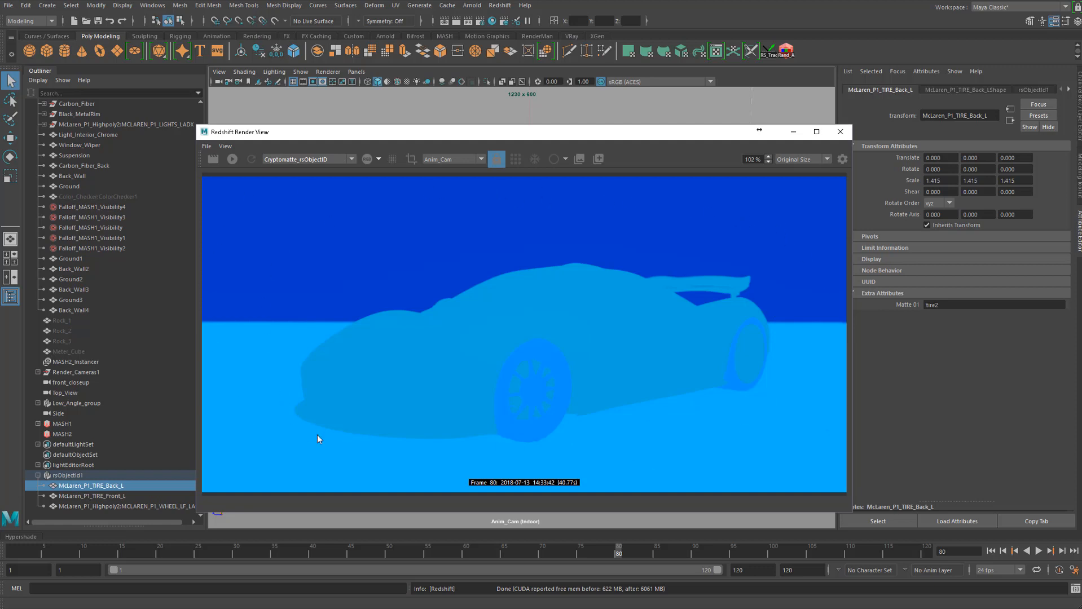
left_click(304, 159)
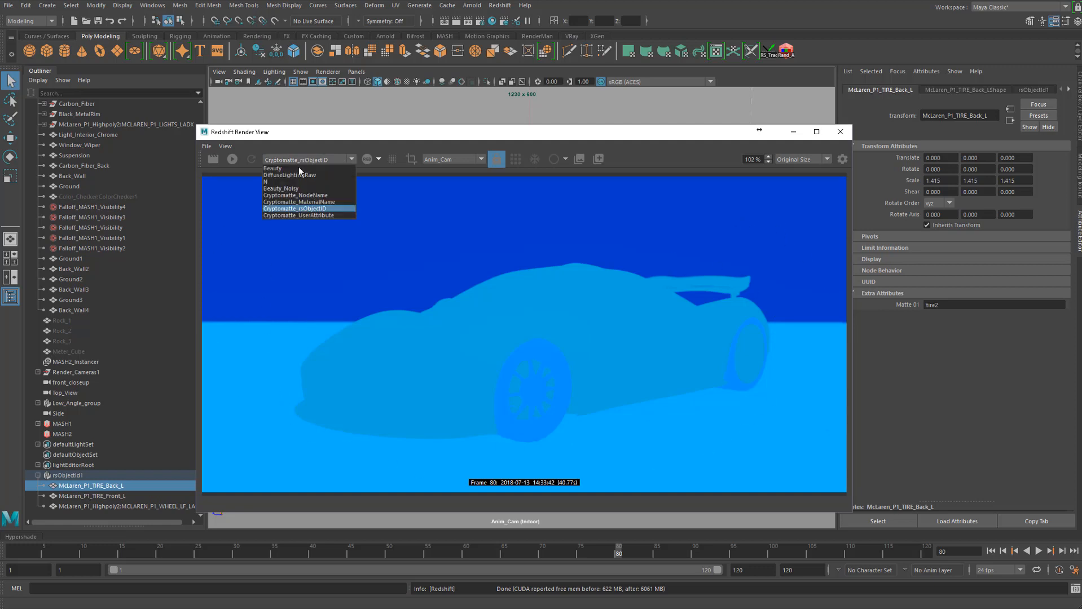
left_click(286, 215)
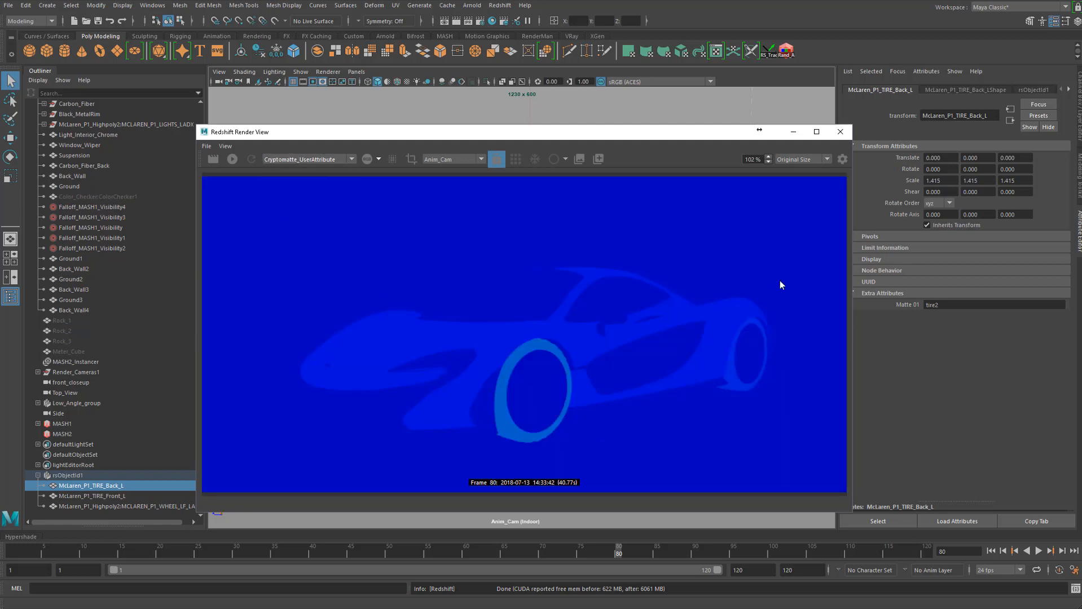
left_click(294, 161)
left_click(288, 168)
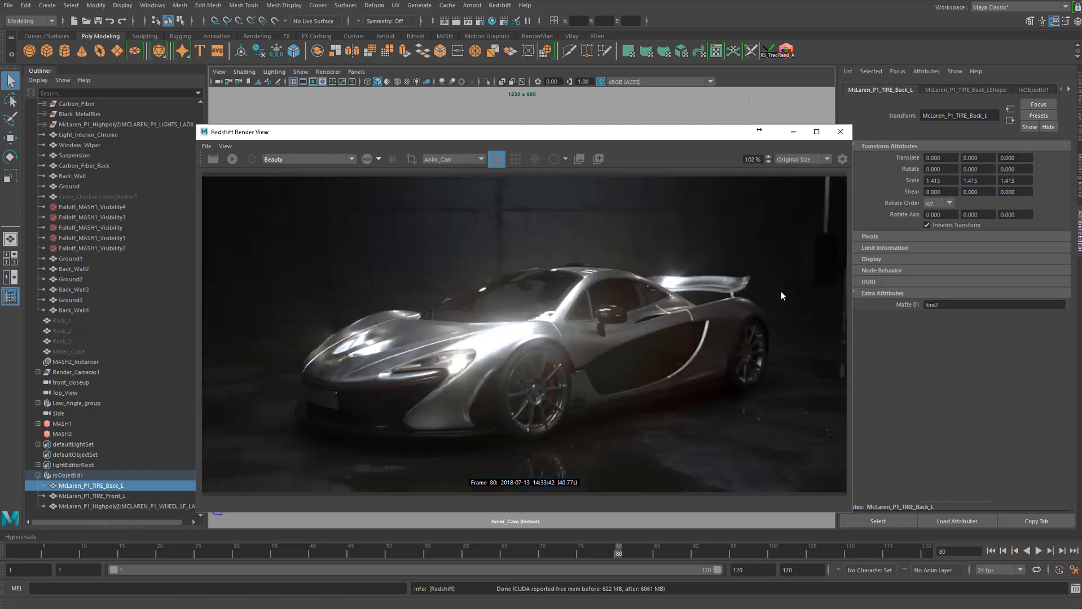
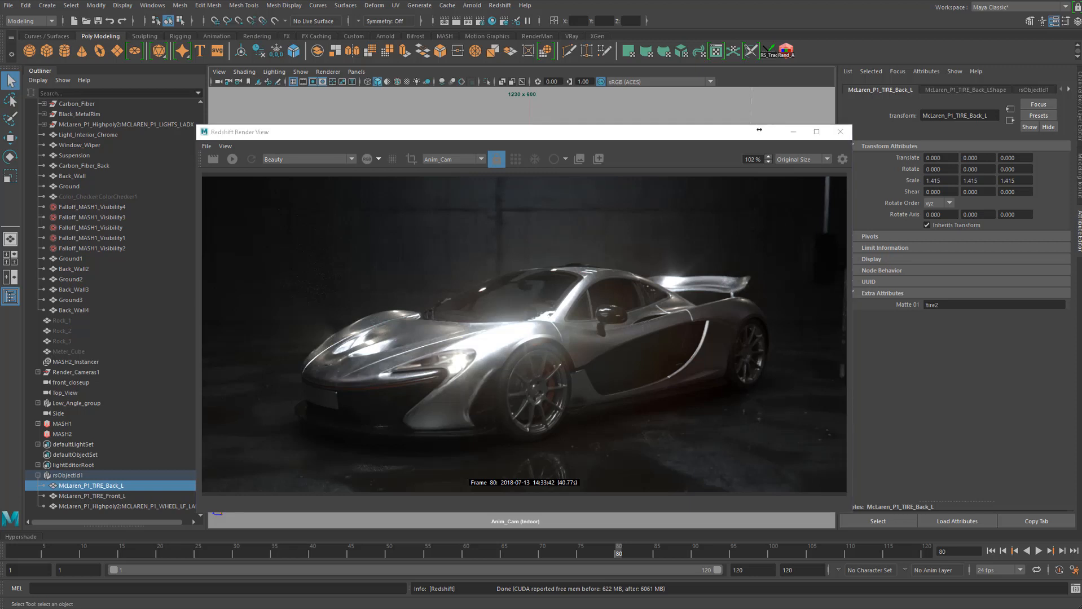
Step: Save the Maya scene and switch to Nuke's node graph with the Viewer1 node in view
left_click(98, 21)
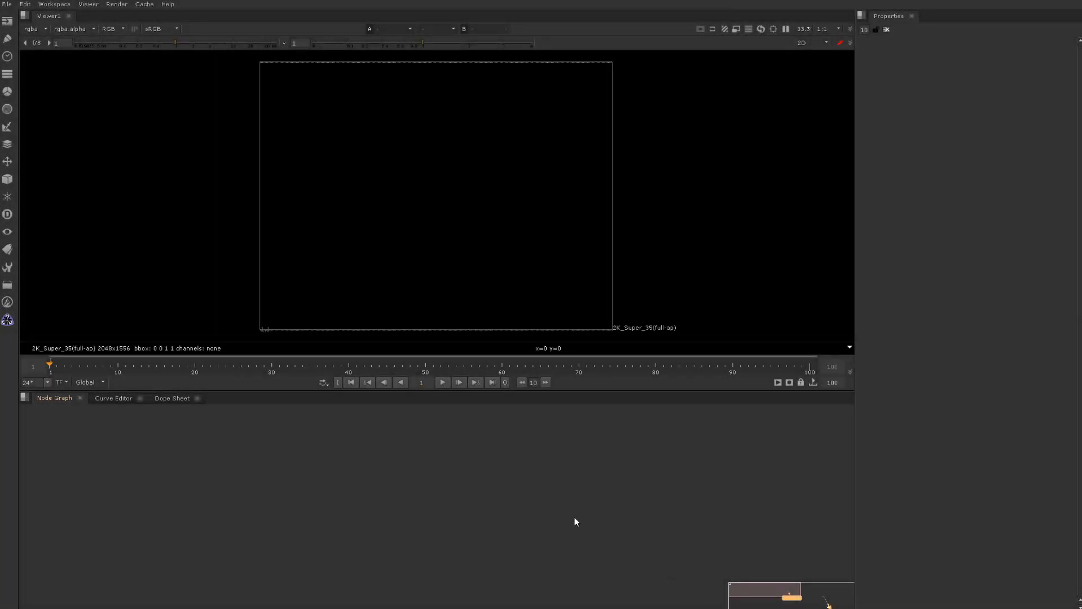
left_click(474, 494)
scroll(474, 494, "down", 6)
scroll(708, 566, "up", 3)
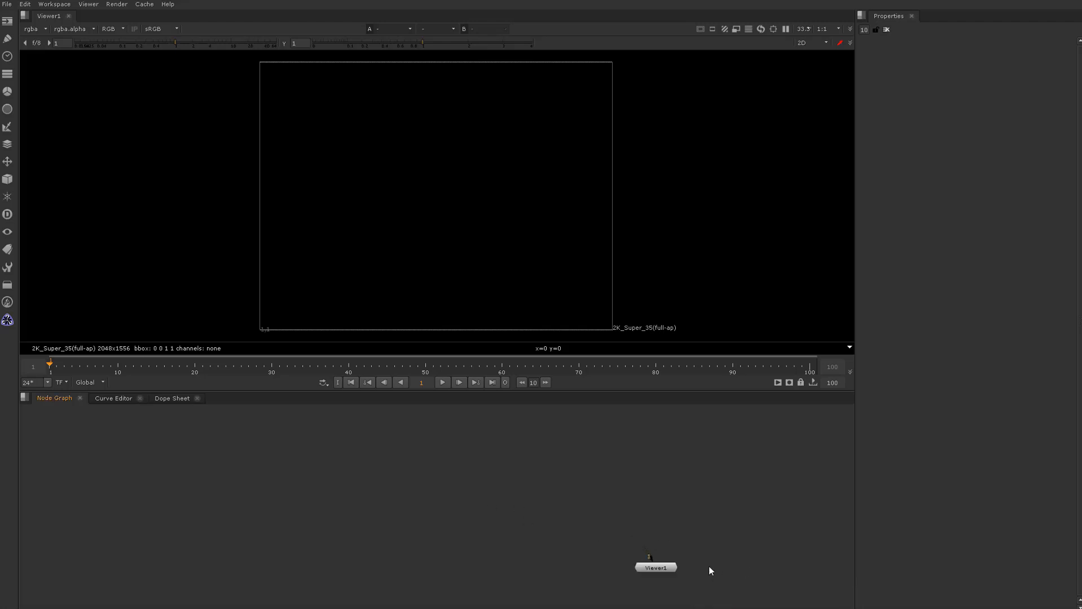
scroll(709, 541, "up", 2)
scroll(648, 502, "down", 3)
scroll(705, 509, "up", 3)
scroll(595, 476, "up", 2)
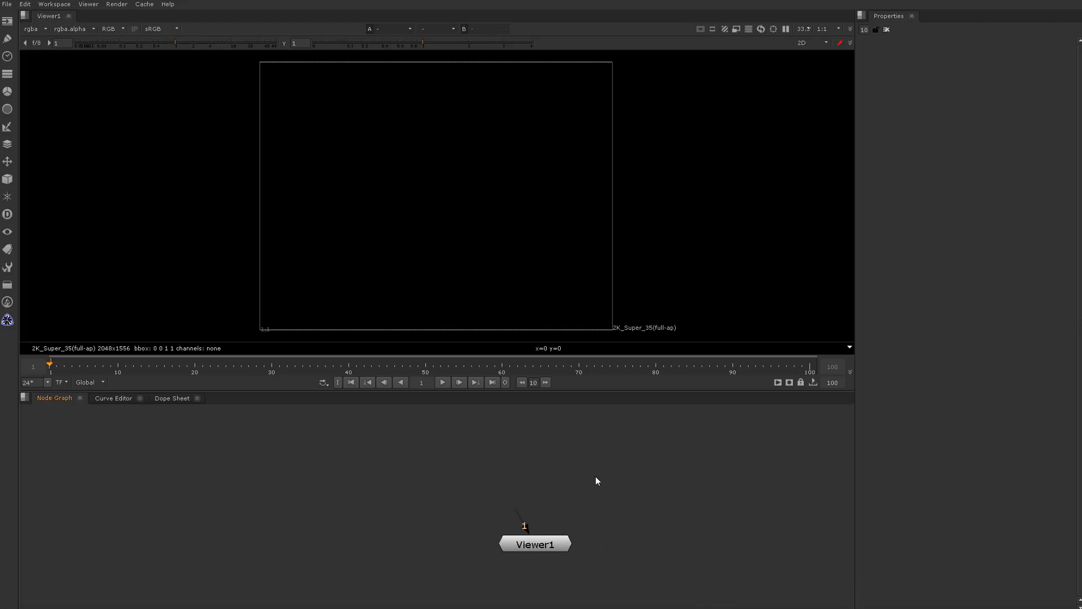
middle_click_drag(622, 499, 549, 536)
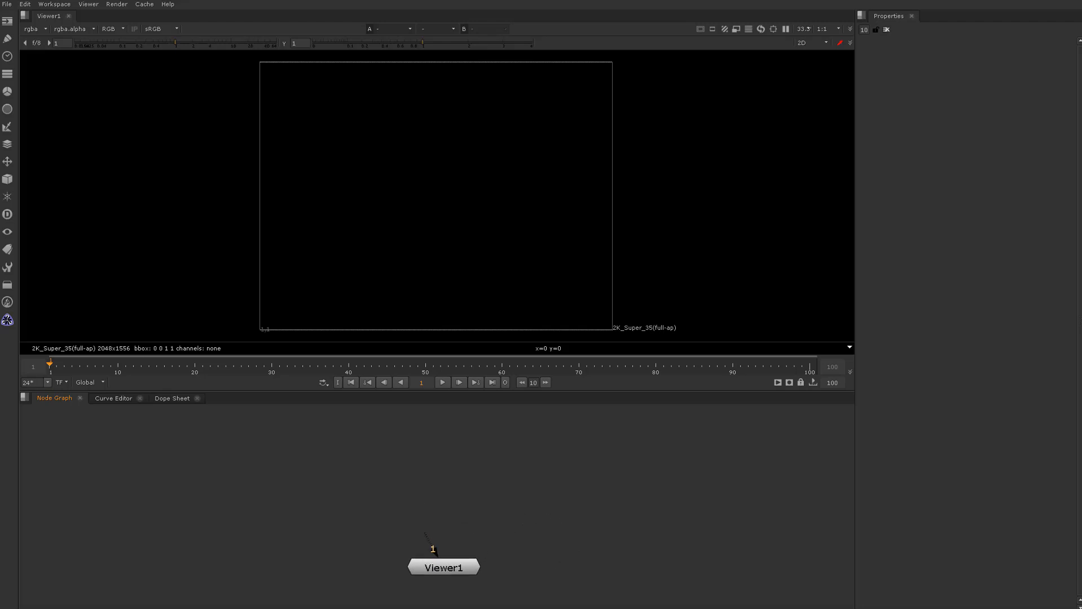
Step: Import all five rendered cryptomatte_example_01 EXR files from the tmp images folder into Nuke's node graph as Read nodes
key("alt+Tab")
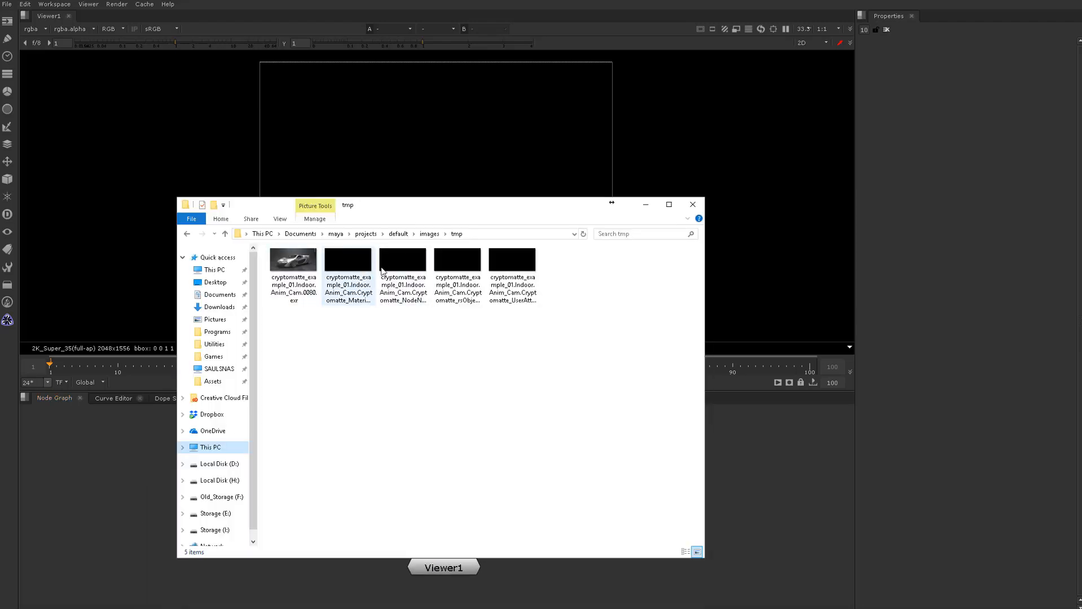
left_click_drag(490, 207, 513, 531)
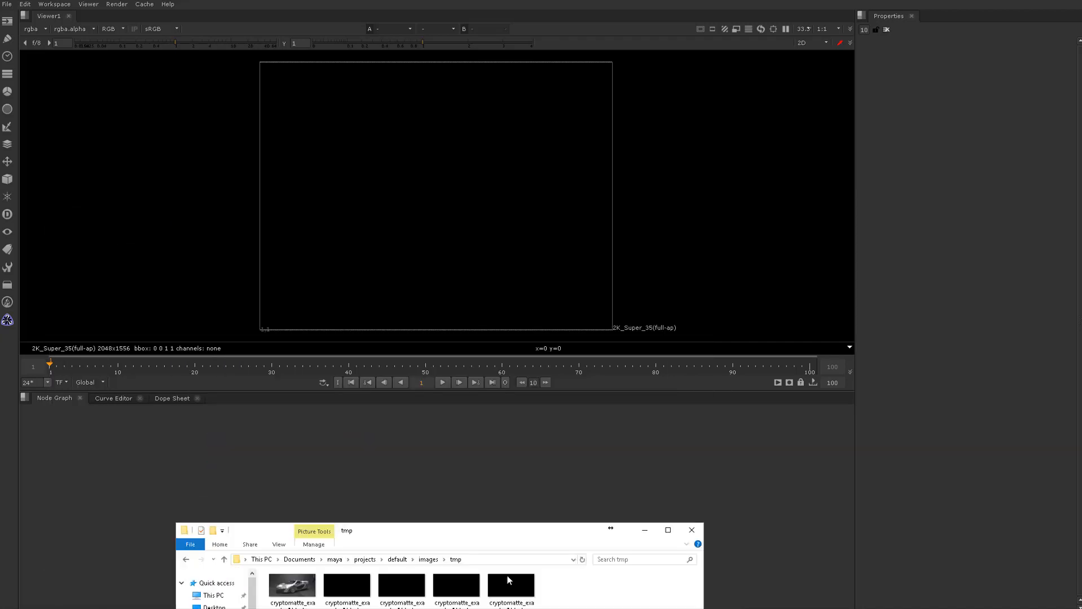
key("ctrl+a")
left_click_drag(292, 586, 342, 454)
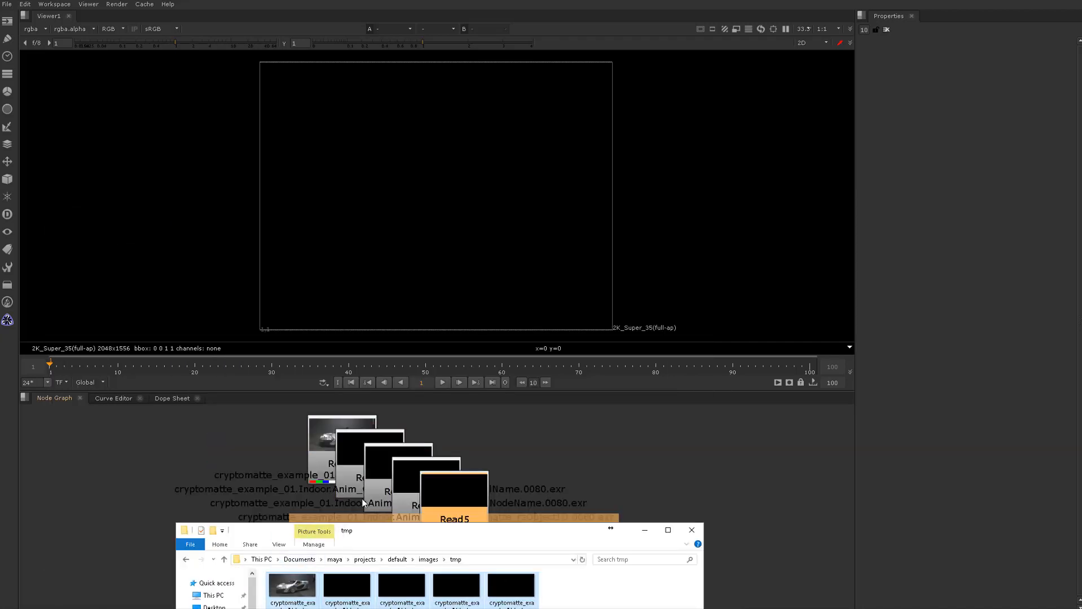
left_click(449, 533)
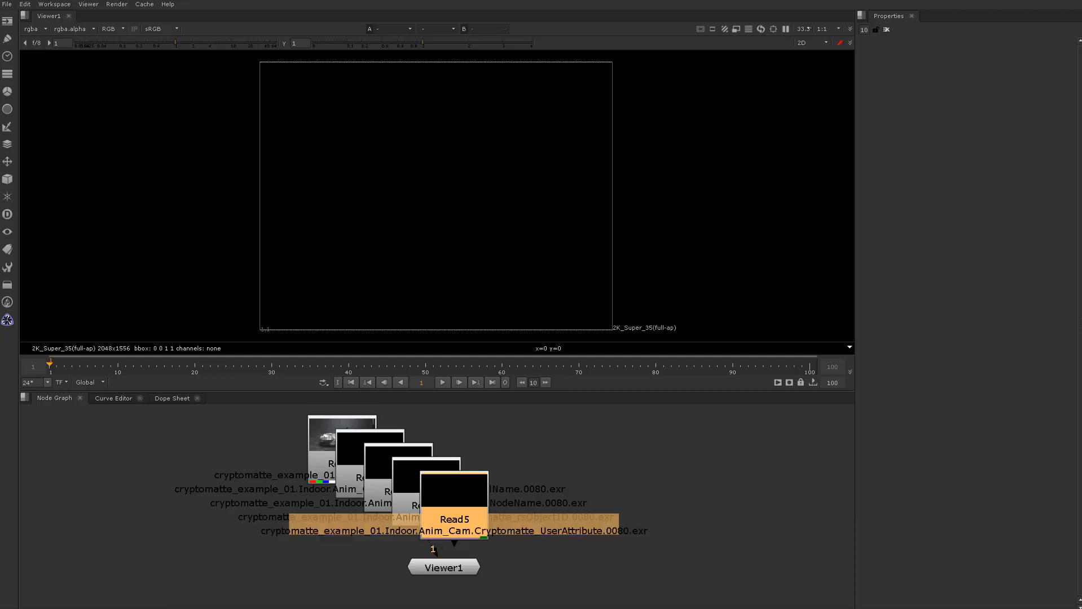
left_click(684, 451)
Step: Spread the stacked Read nodes into a row from Read1 to Read5, with Viewer1 moved below them
left_click_drag(449, 574, 452, 593)
left_click_drag(468, 485, 705, 455)
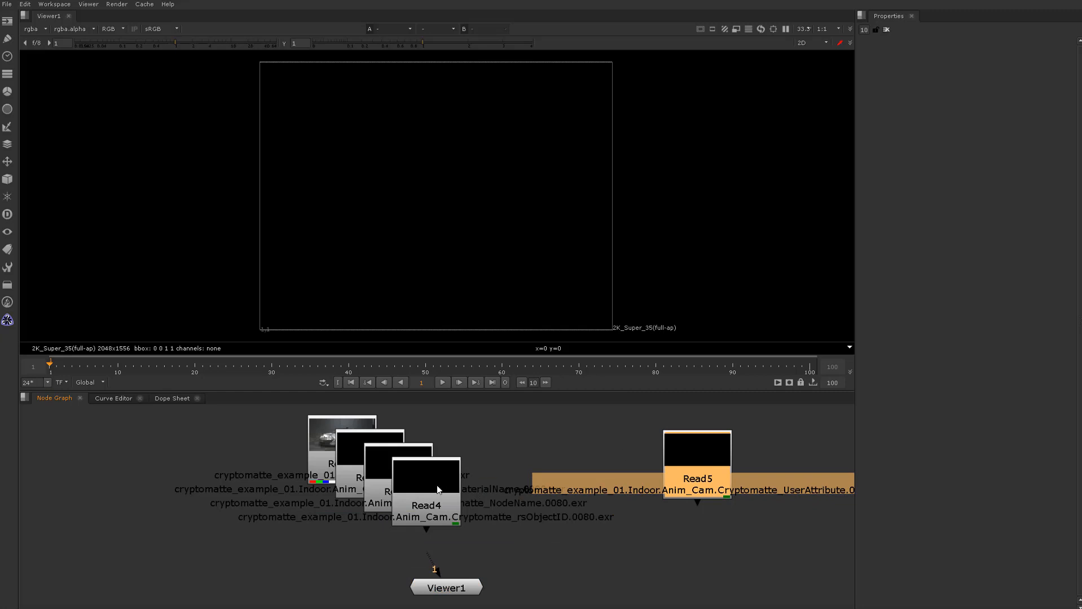
left_click_drag(437, 488, 578, 464)
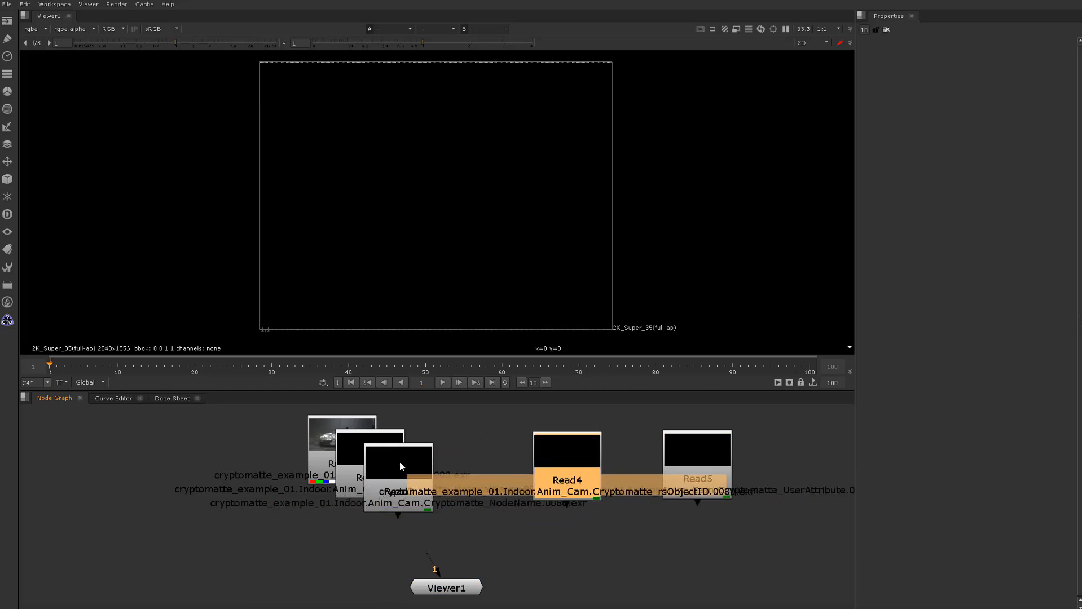
left_click_drag(400, 466, 463, 454)
left_click_drag(327, 438, 112, 456)
left_click_drag(370, 463, 306, 470)
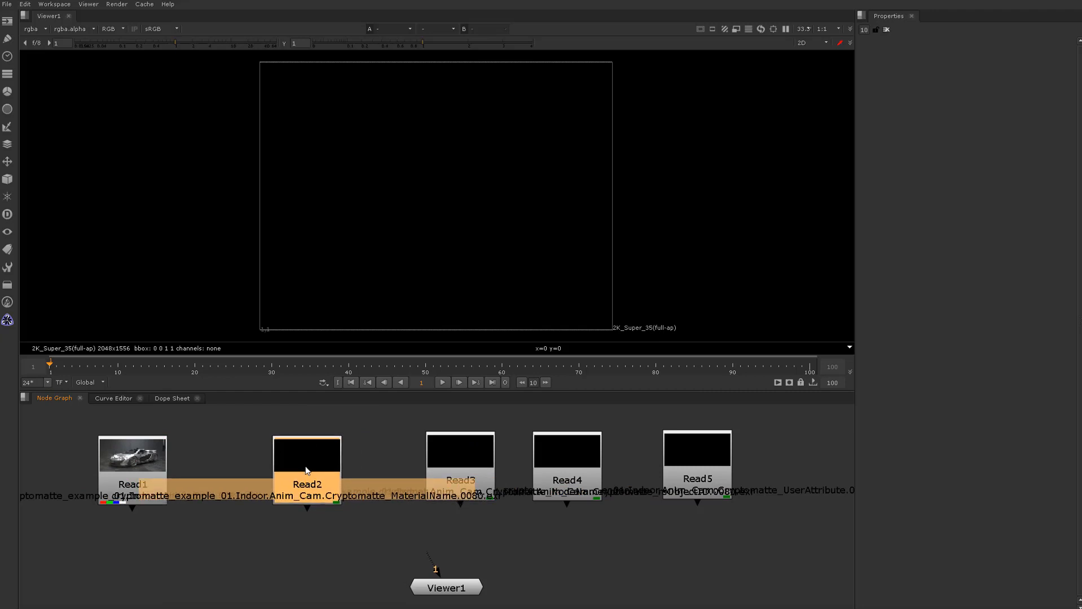
Step: Reorder the row so the NodeName Read node comes before the MaterialName one, and even out the spacing of the others
left_click(386, 547)
mouse_move(460, 463)
left_mouse_down()
mouse_move(503, 504)
mouse_move(472, 474)
left_mouse_up()
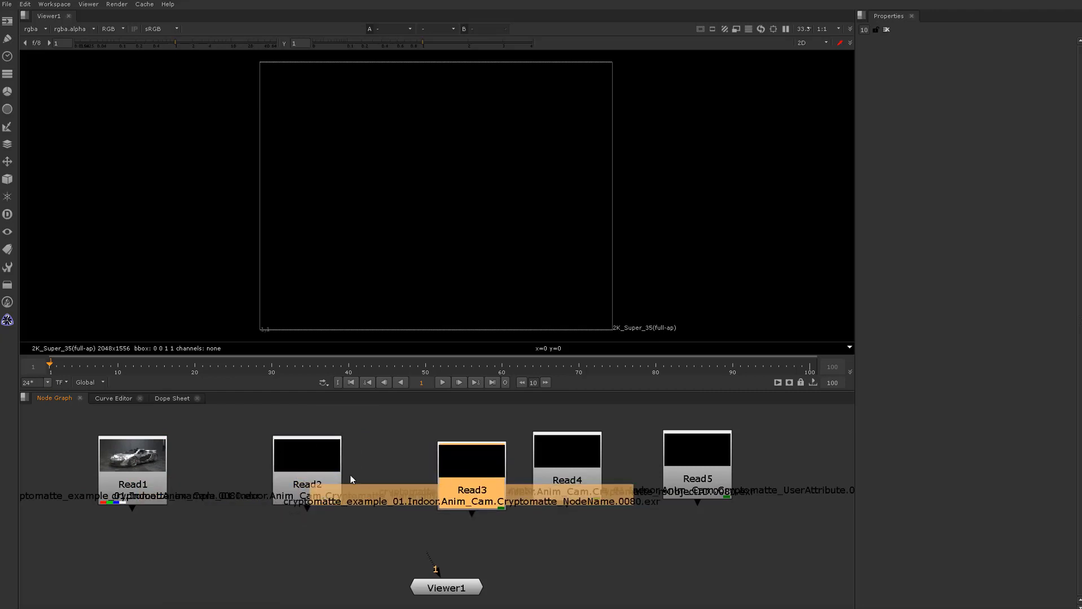
mouse_move(335, 471)
left_mouse_down()
mouse_move(358, 447)
mouse_move(429, 450)
mouse_move(338, 472)
left_mouse_up()
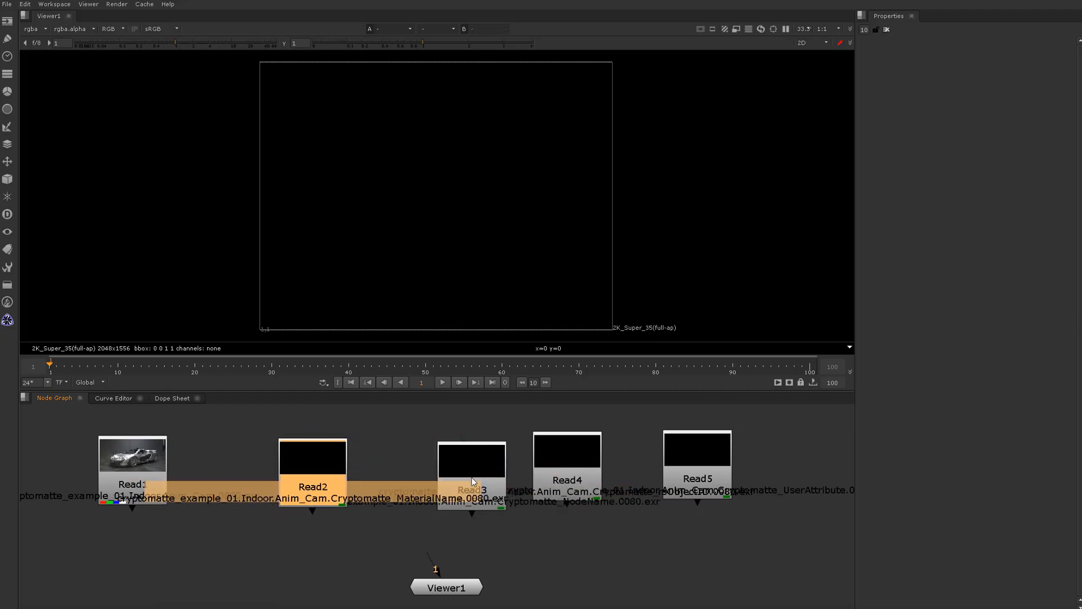
left_click_drag(473, 481, 433, 464)
left_click(264, 461)
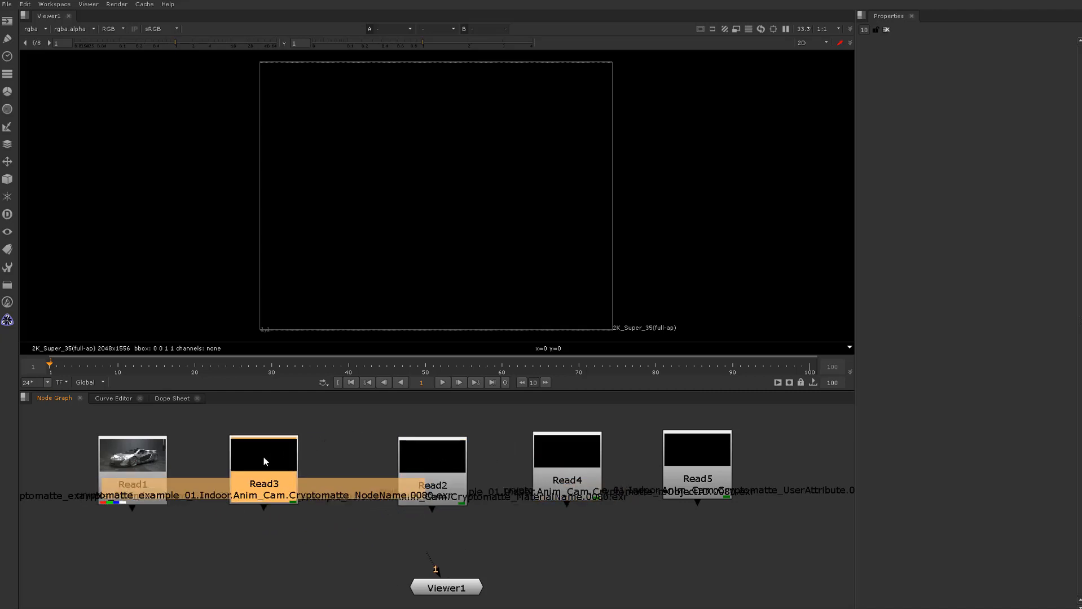
left_click_drag(264, 461, 276, 461)
left_click_drag(553, 454, 560, 460)
left_click_drag(683, 448, 709, 454)
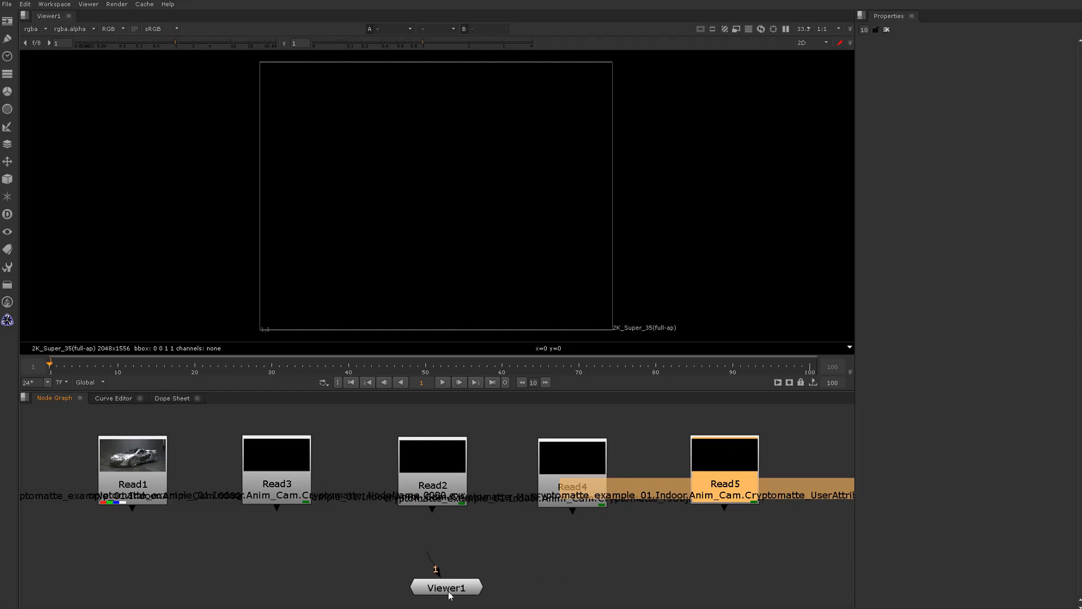
Step: Align the five Read nodes at one height in the row, keeping Viewer1 centred beneath them
left_click_drag(449, 590, 441, 599)
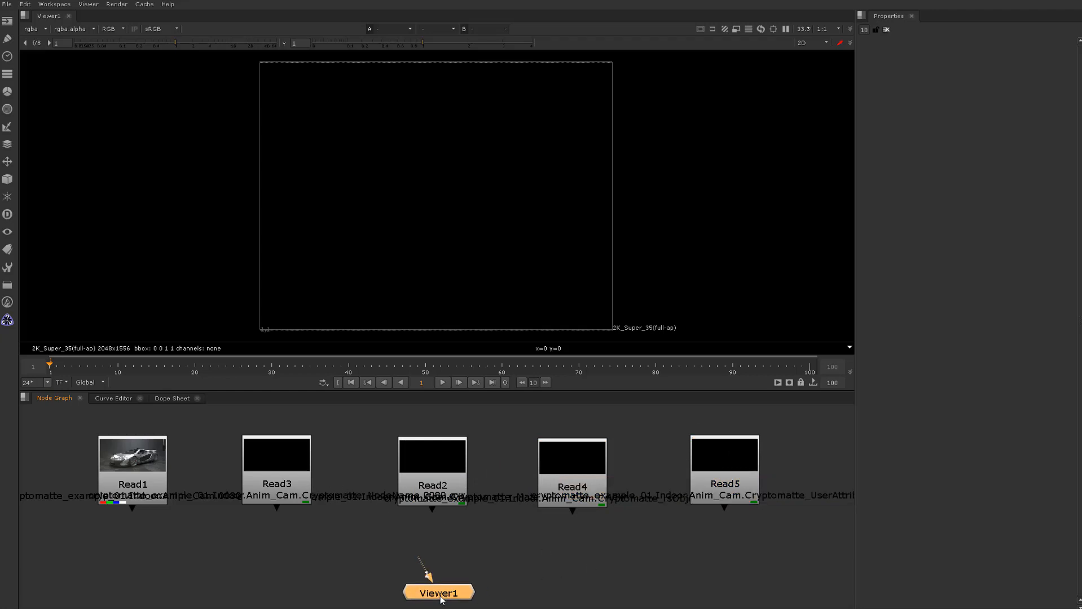
left_click(722, 471)
scroll(482, 553, "down", 1)
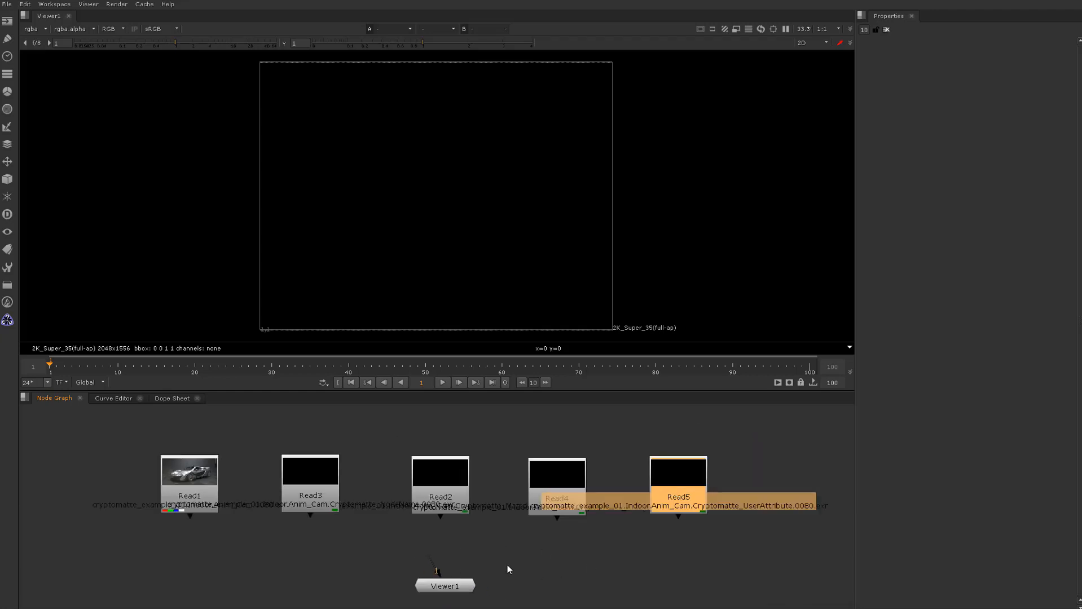
mouse_move(593, 570)
middle_mouse_down("alt")
mouse_move(611, 565)
mouse_move(608, 555)
mouse_move(613, 586)
mouse_move(598, 560)
middle_mouse_up("alt")
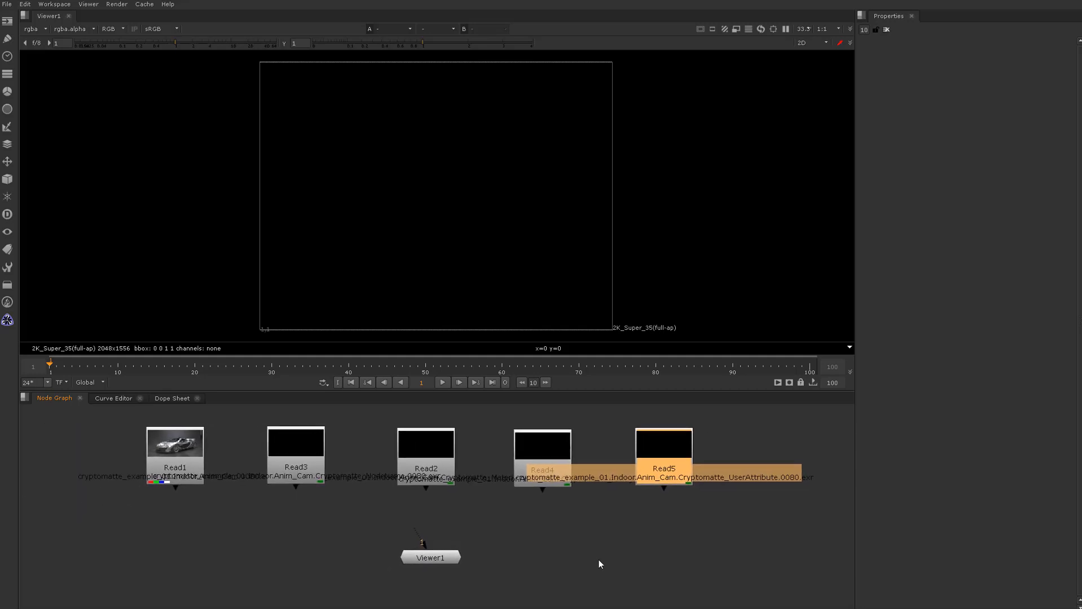
left_click_drag(664, 455, 661, 447)
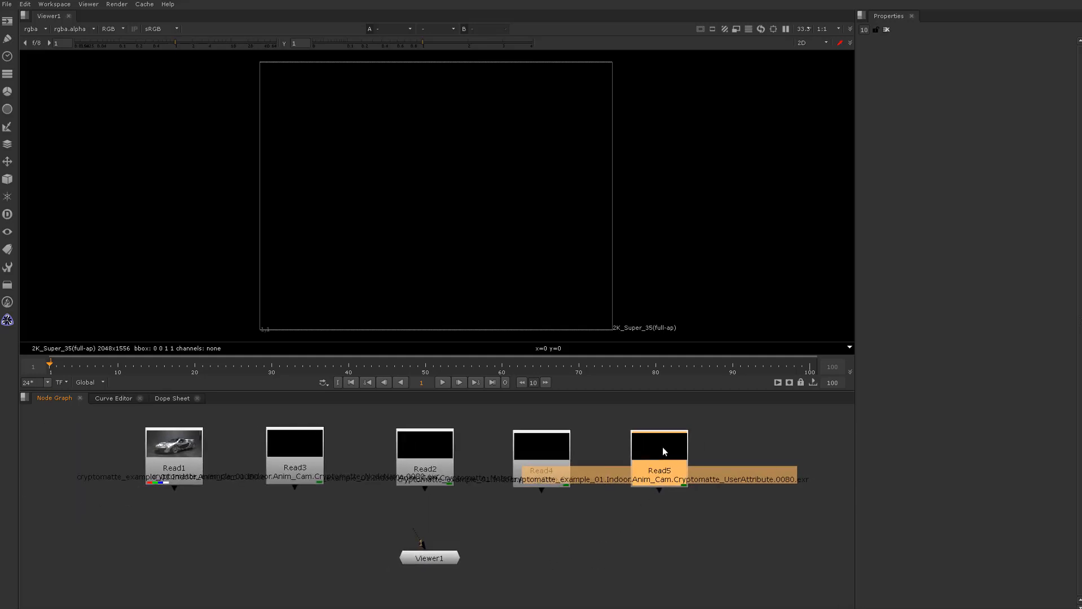
left_click_drag(453, 449, 444, 449)
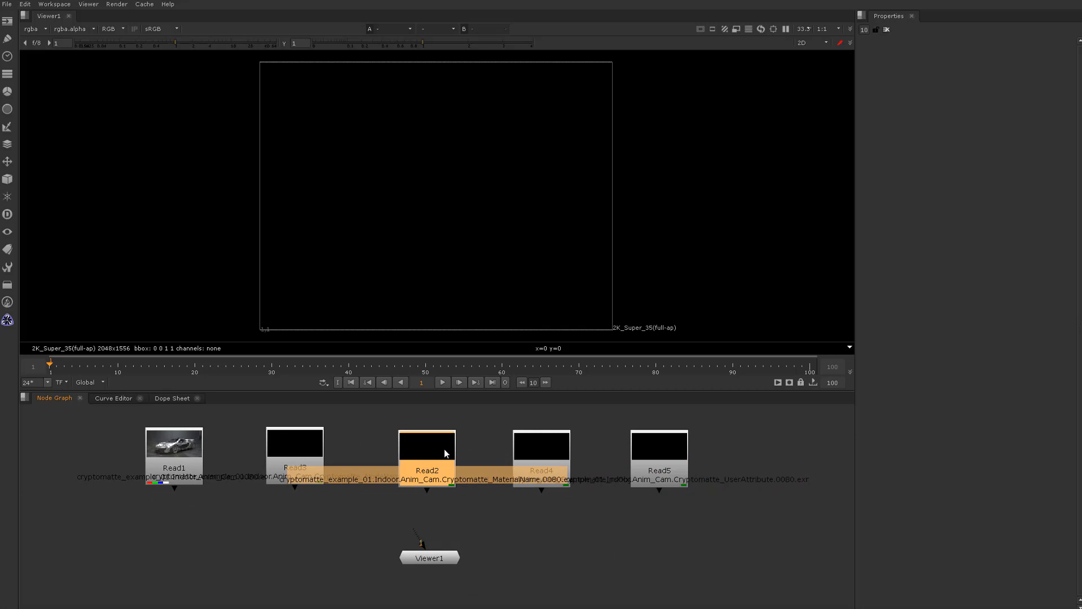
left_click_drag(309, 449, 316, 447)
left_click(261, 518)
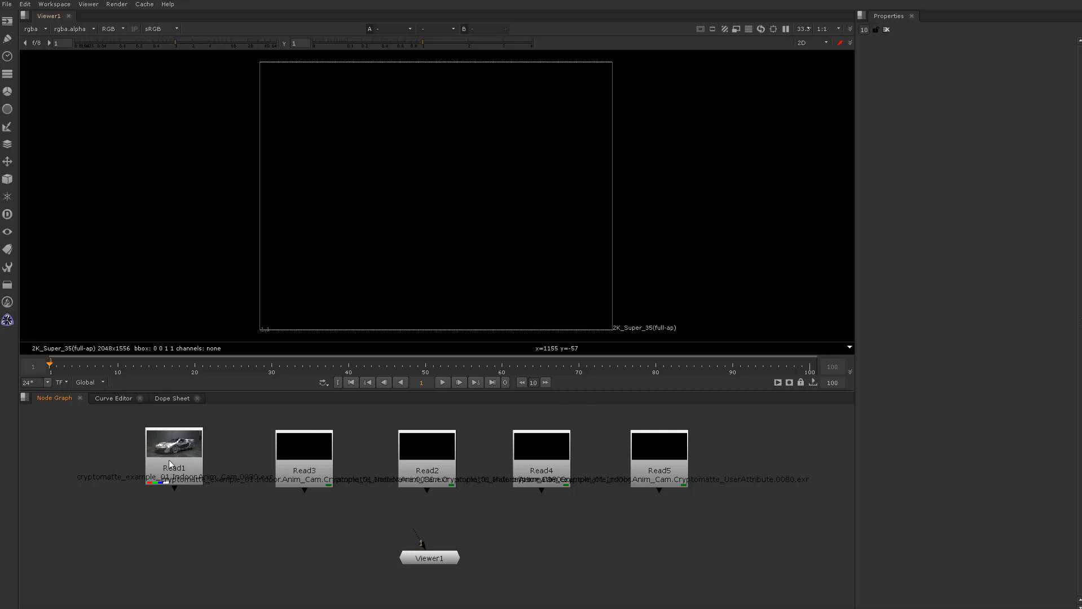
left_click_drag(173, 462, 171, 464)
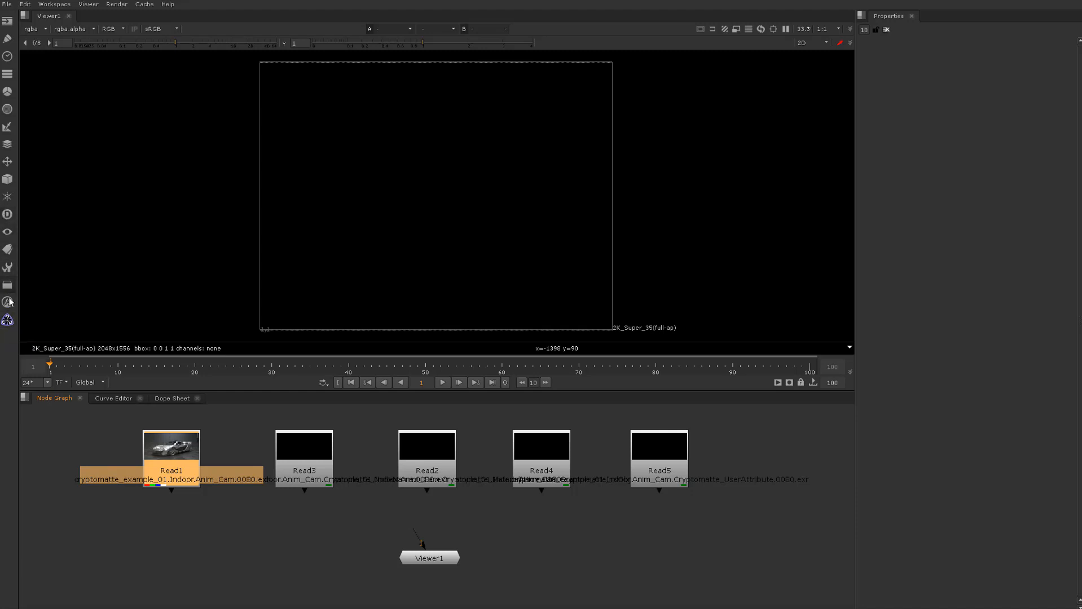
left_click(7, 322)
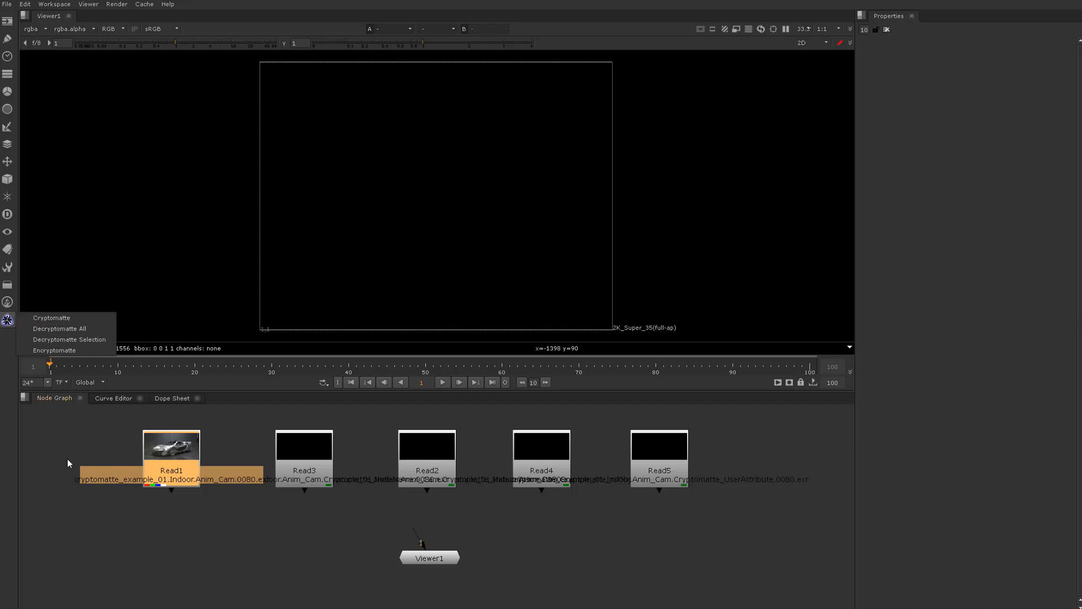
left_click(54, 319)
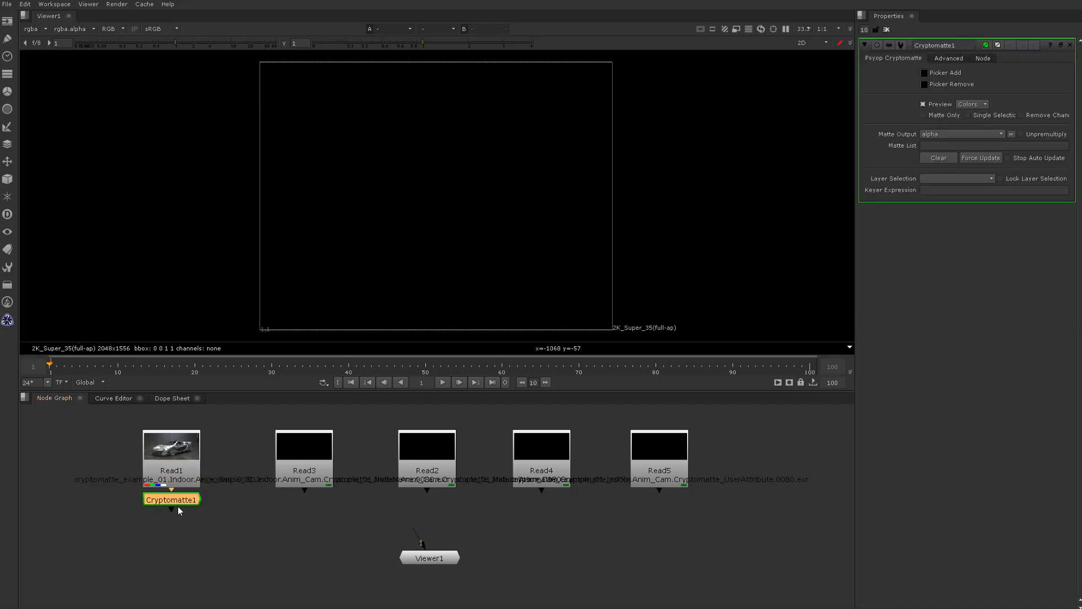
left_click_drag(180, 503, 182, 537)
key("Delete")
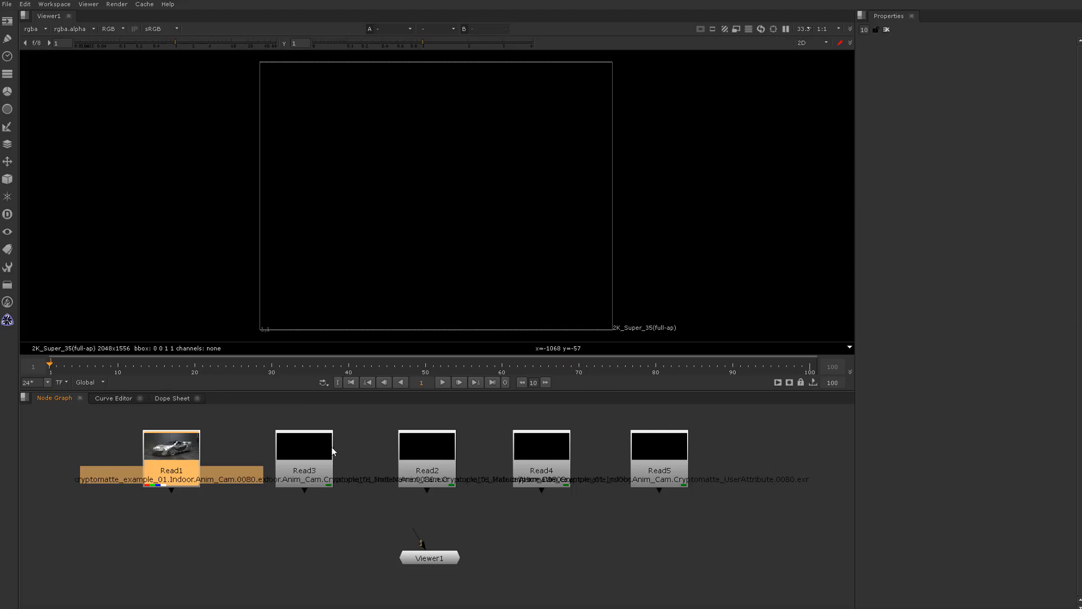
Step: Select the four Cryptomatte Read nodes, add a Cryptomatte node and place it directly beneath the UserAttribute Read node
left_click(312, 449)
left_click_drag(768, 429, 277, 495)
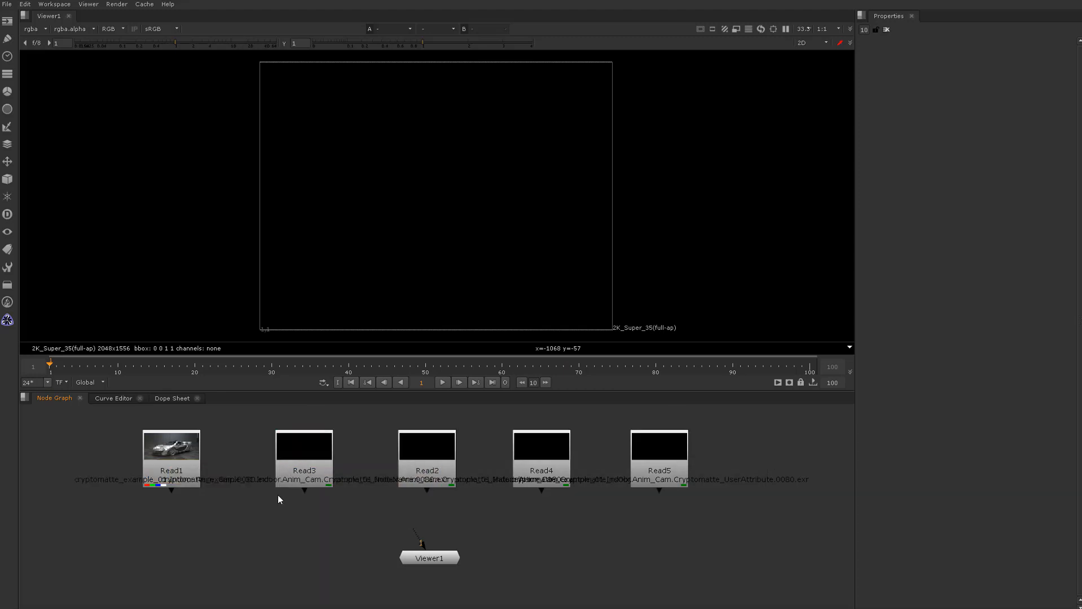
left_click_drag(237, 411, 706, 523)
left_click(6, 321)
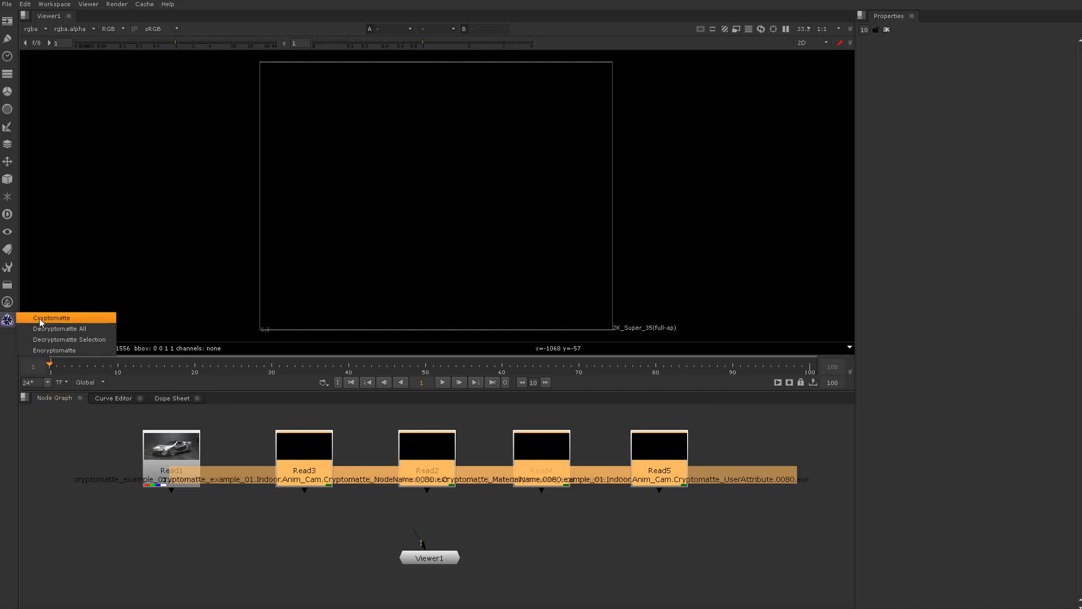
left_click(34, 317)
left_click_drag(334, 498, 667, 510)
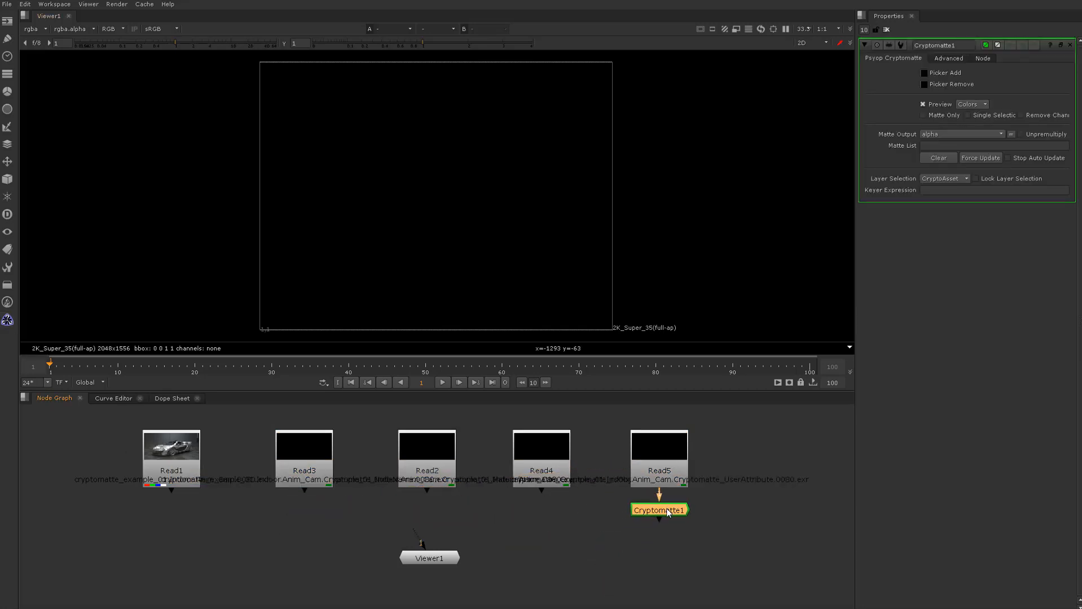
Step: Make three copies of the Cryptomatte node and connect the last one beneath the rsObjectID Read node
key("ctrl+c")
key("ctrl+v")
key("ctrl+v")
key("ctrl+v")
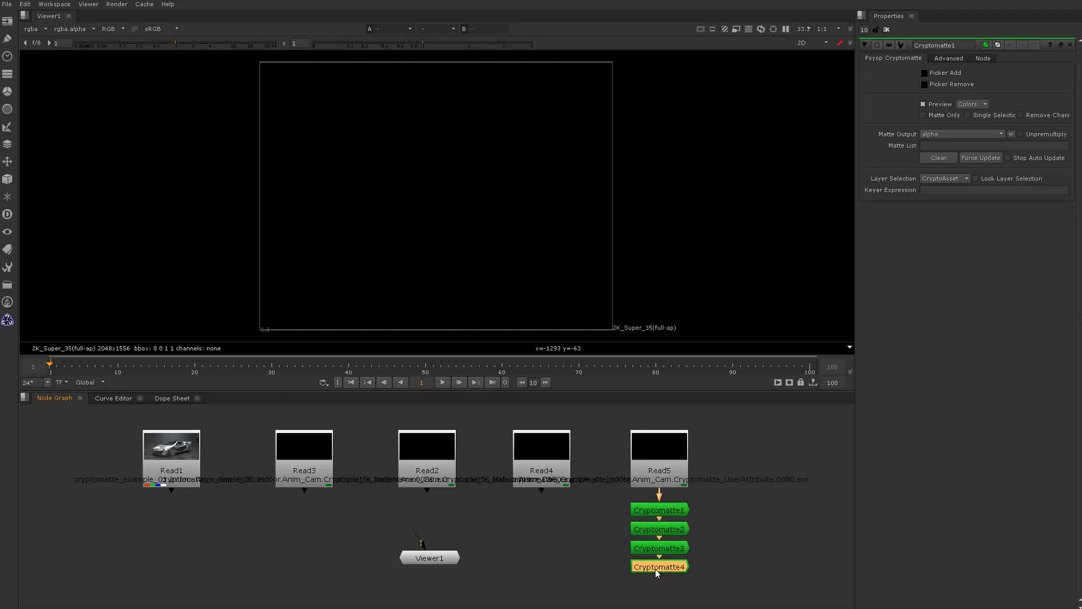
left_click_drag(654, 569, 546, 484)
left_click_drag(581, 590, 541, 509)
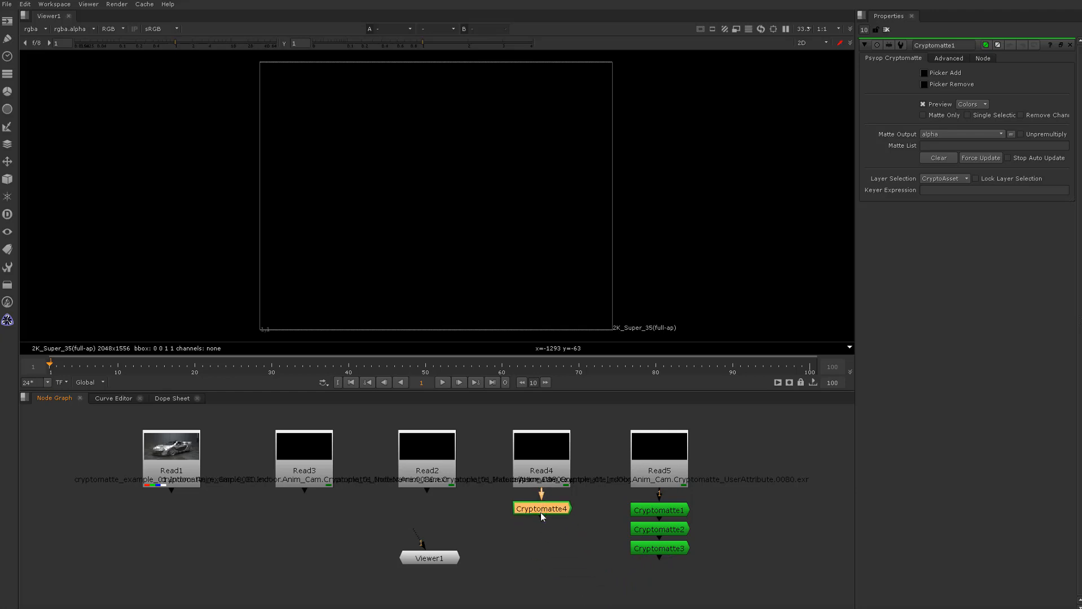
Step: Connect the two remaining Cryptomatte copies beneath the NodeName and MaterialName Read nodes, one for each
left_click(657, 548)
left_click_drag(657, 548, 611, 535)
left_click_drag(659, 530, 300, 486)
left_click_drag(558, 591, 430, 437)
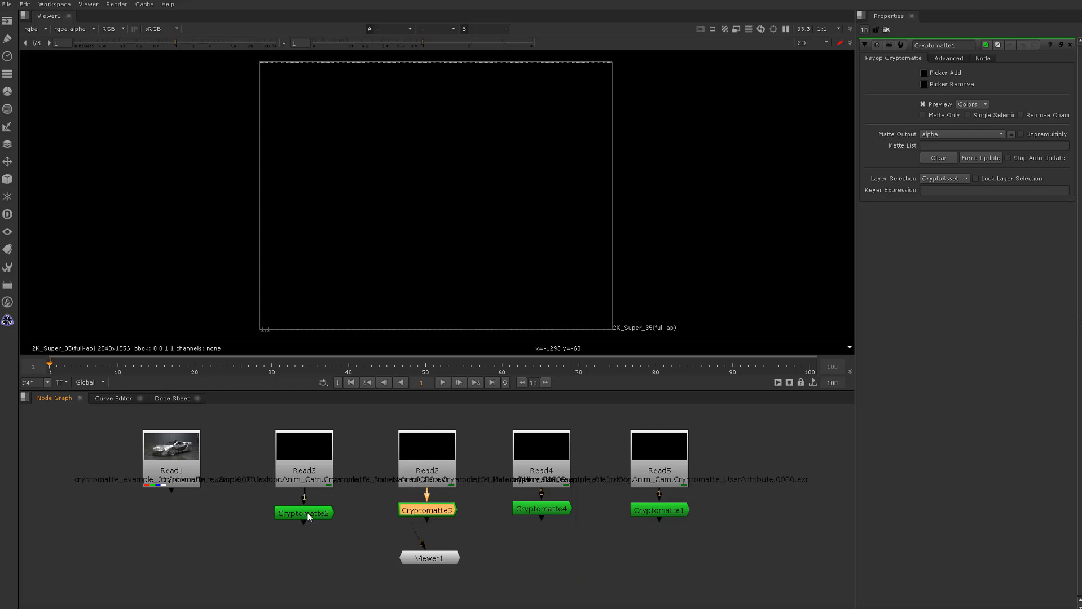
left_click_drag(309, 517, 307, 507)
left_click(666, 512)
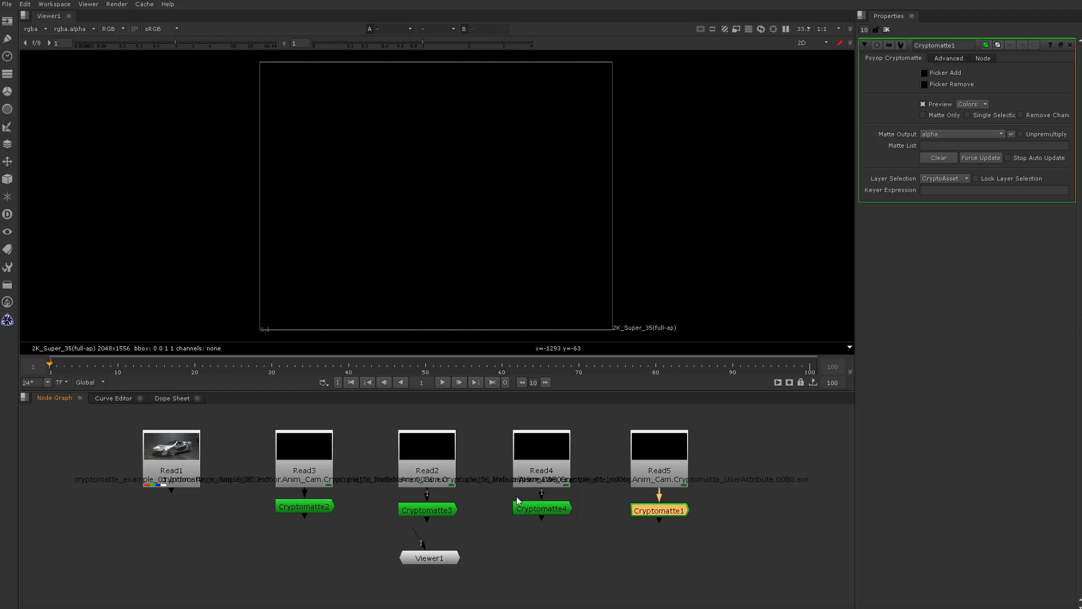
Step: Display the NodeName branch's Cryptomatte node in the viewer and examine the car's matte colors up close
left_click(318, 507)
key("1")
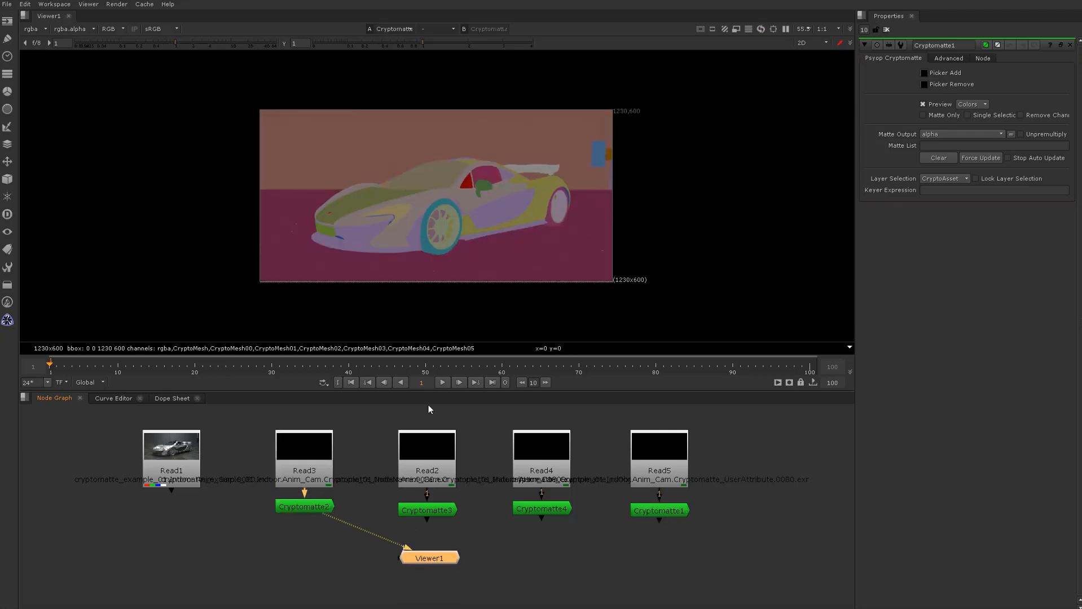
scroll(454, 178, "up", 2)
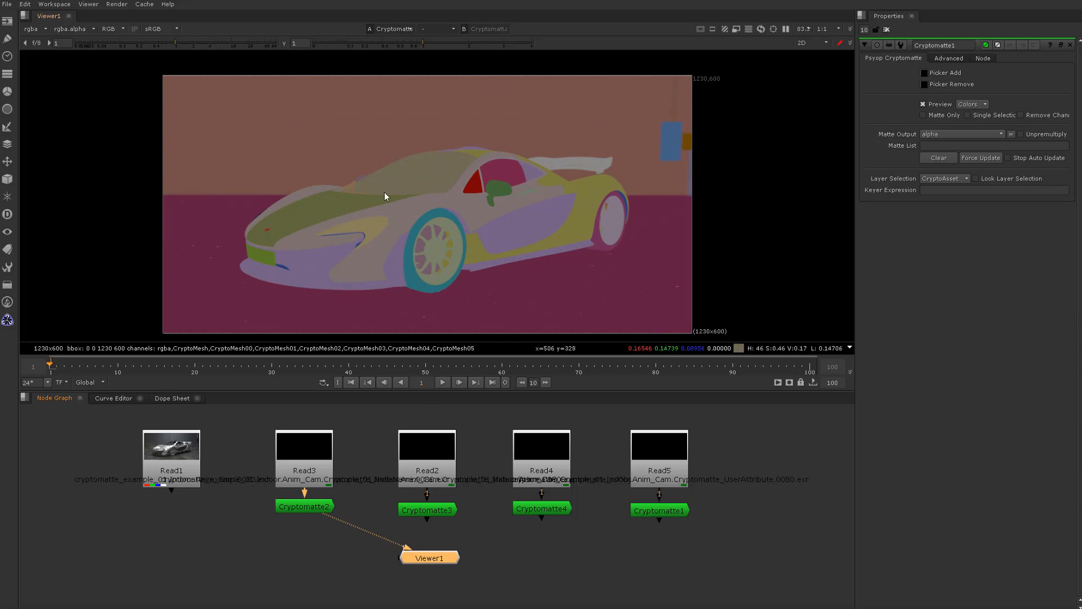
scroll(420, 191, "up", 1)
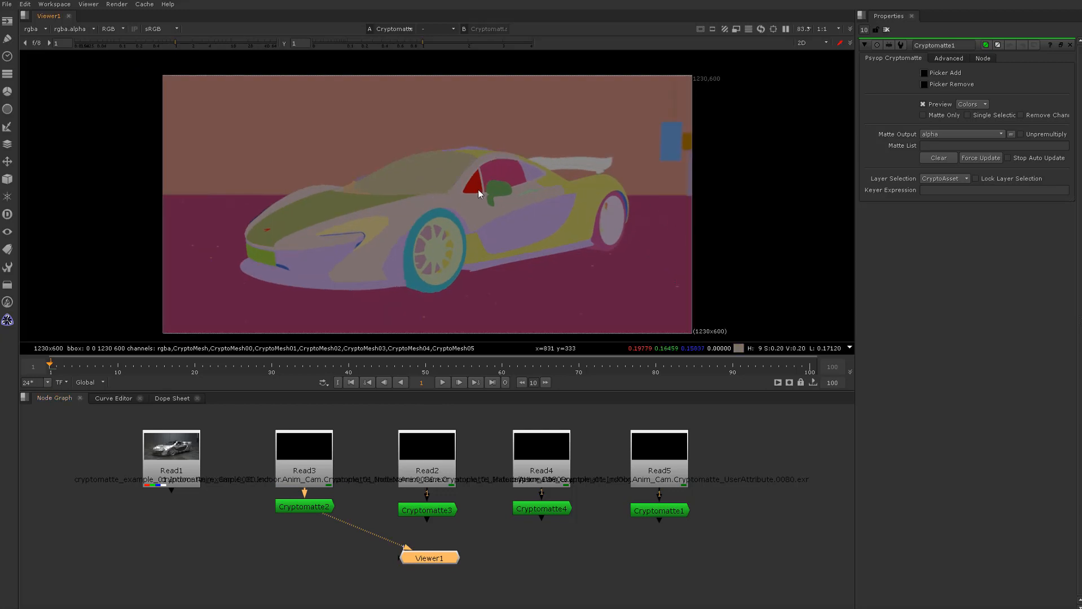
scroll(507, 198, "up", 1)
middle_click_drag(796, 219, 799, 214)
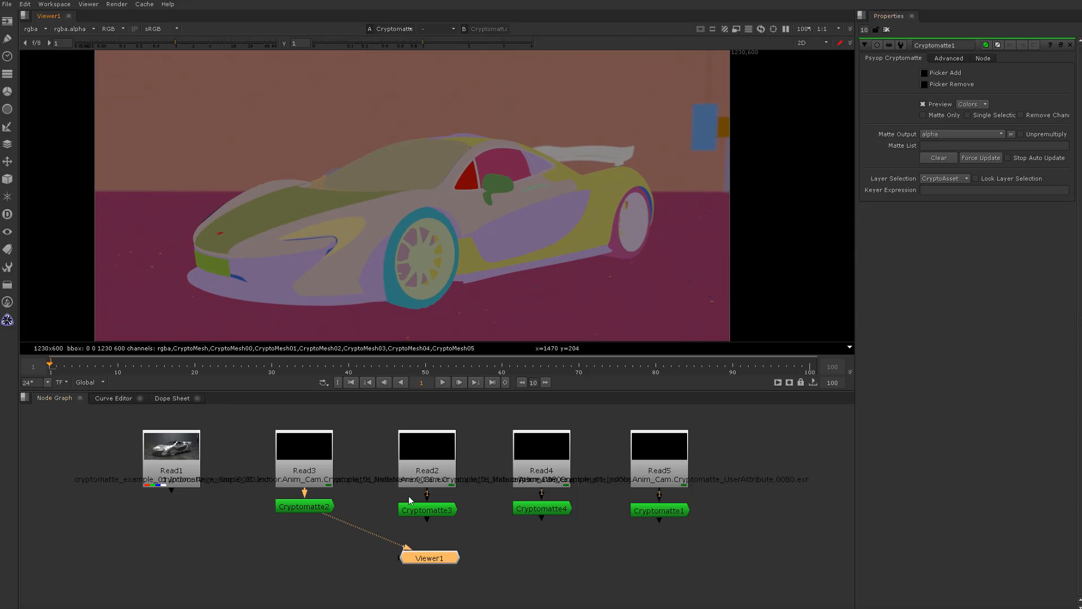
Step: Compare the MaterialName and NodeName Cryptomatte outputs in the viewer, ending on the MaterialName one
left_click(439, 507)
key("1")
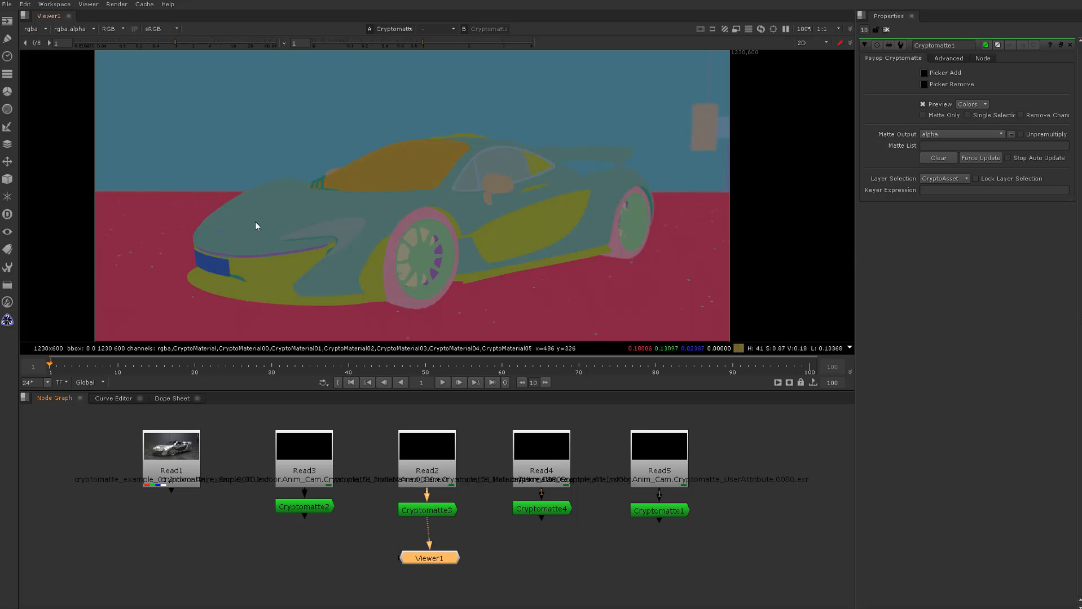
left_click(307, 505)
key("1")
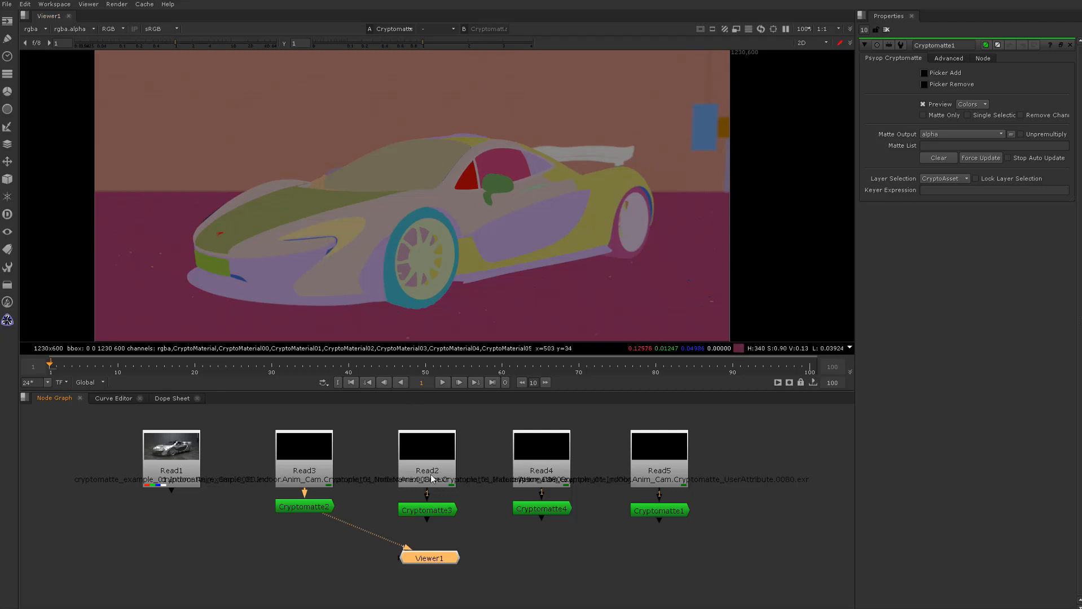
left_click(425, 510)
key("1")
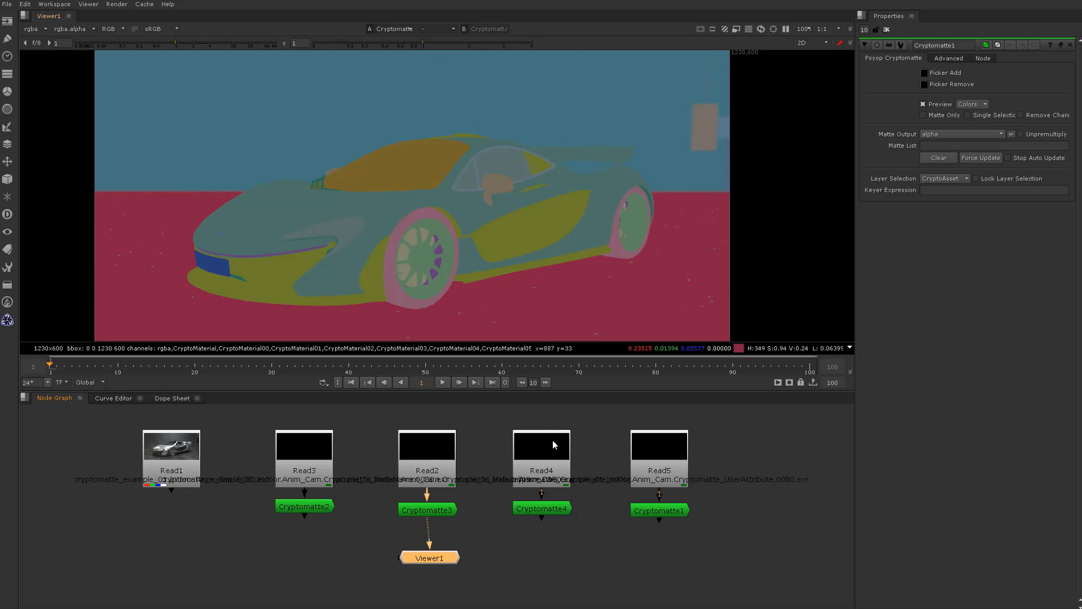
Step: Compare the rsObjectID and UserAttribute Cryptomatte outputs in the viewer, ending on the NodeName one
left_click(551, 510)
key("1")
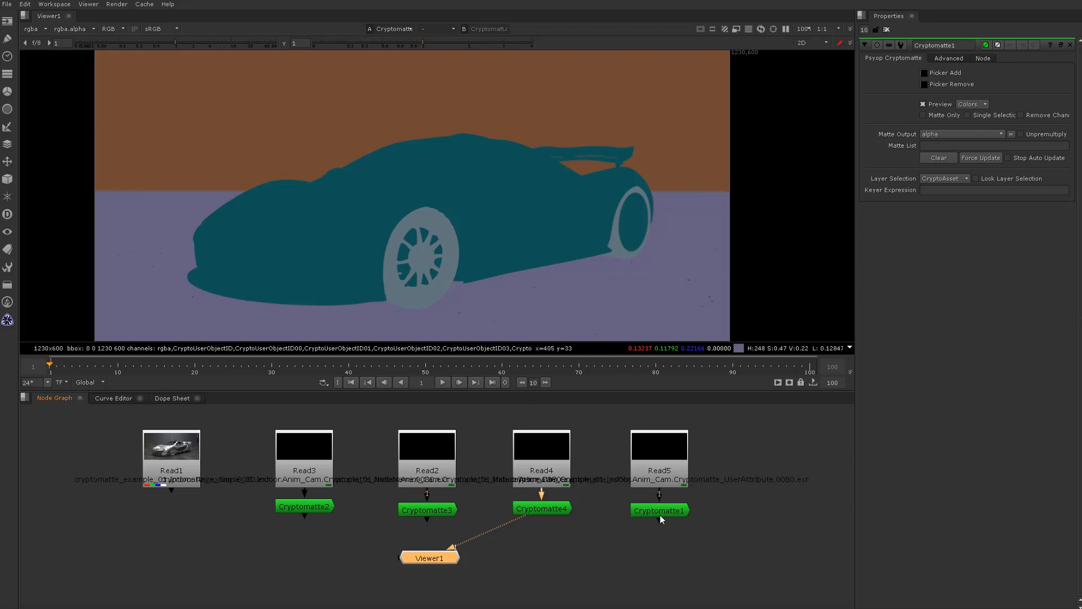
left_click(658, 510)
key("1")
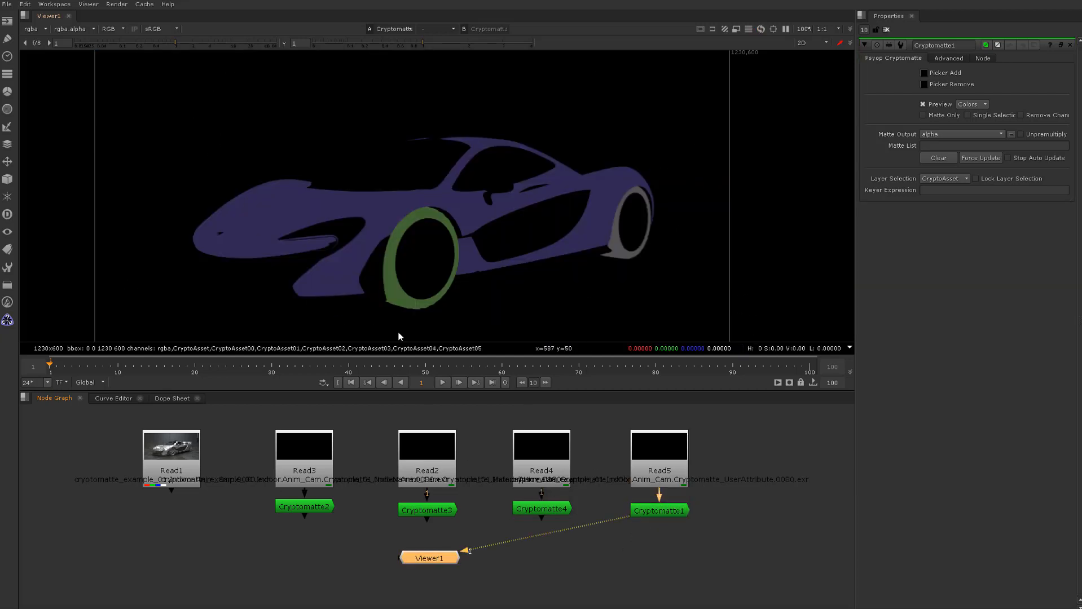
left_click(301, 505)
key("1")
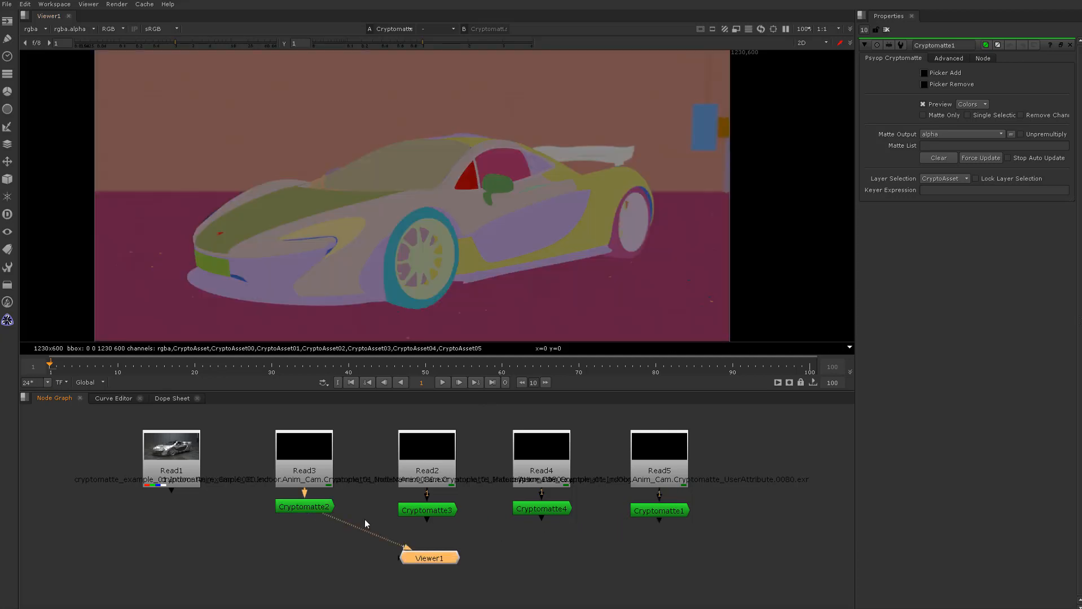
Step: Try the Edges preview mode on the UserAttribute branch's Cryptomatte node and set it back to Colors
left_click_drag(661, 509, 661, 506)
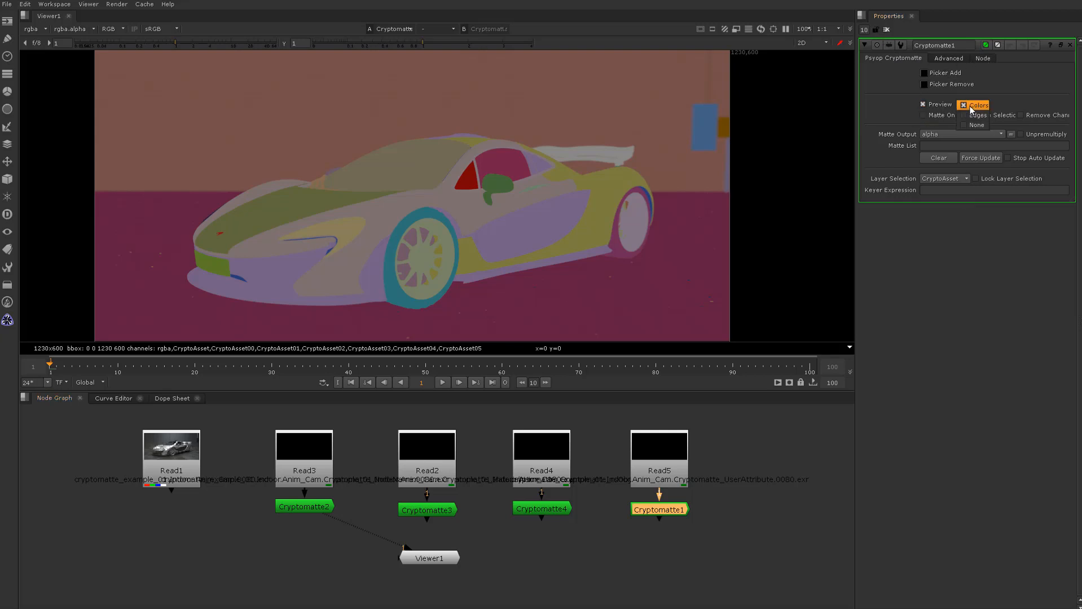
left_click(970, 106)
left_click(975, 116)
left_click(976, 105)
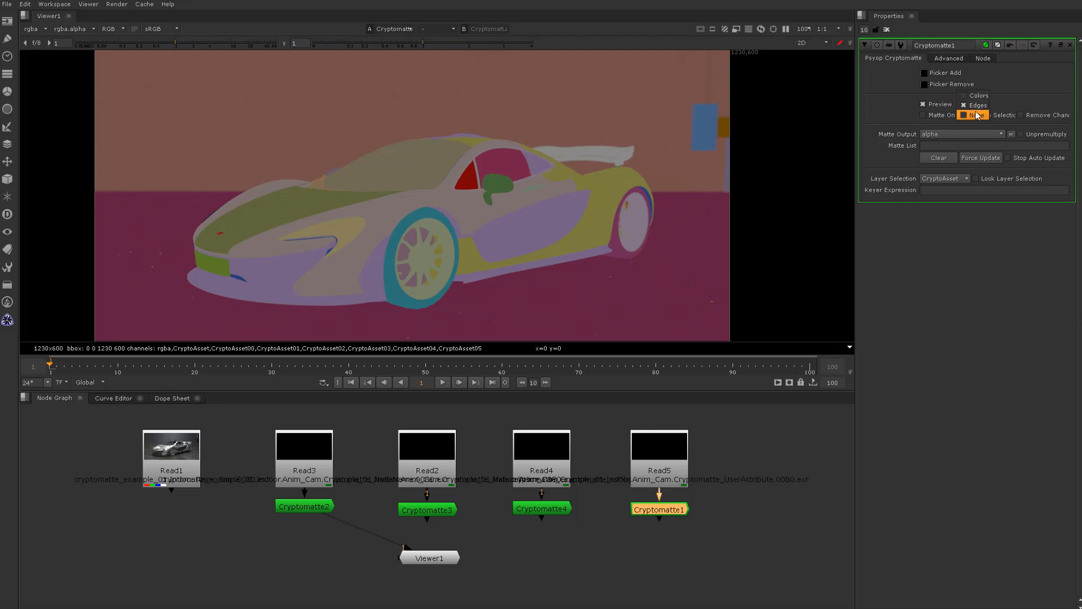
left_click(976, 95)
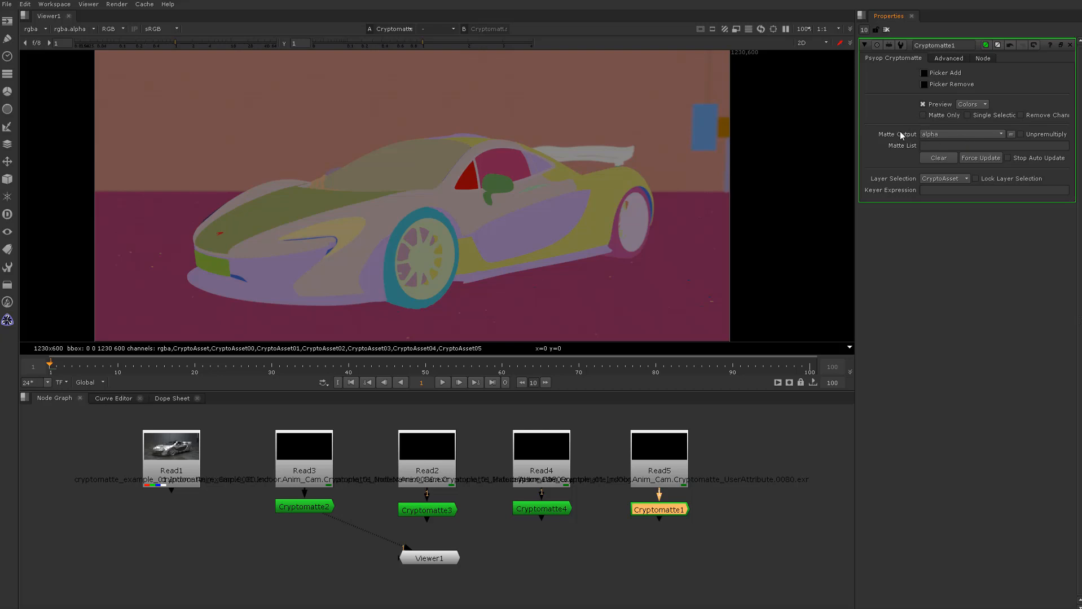
Step: Try to pick the back wall with Picker Add of the UserAttribute Cryptomatte node, keeping that node beneath its Read node
left_click(923, 73)
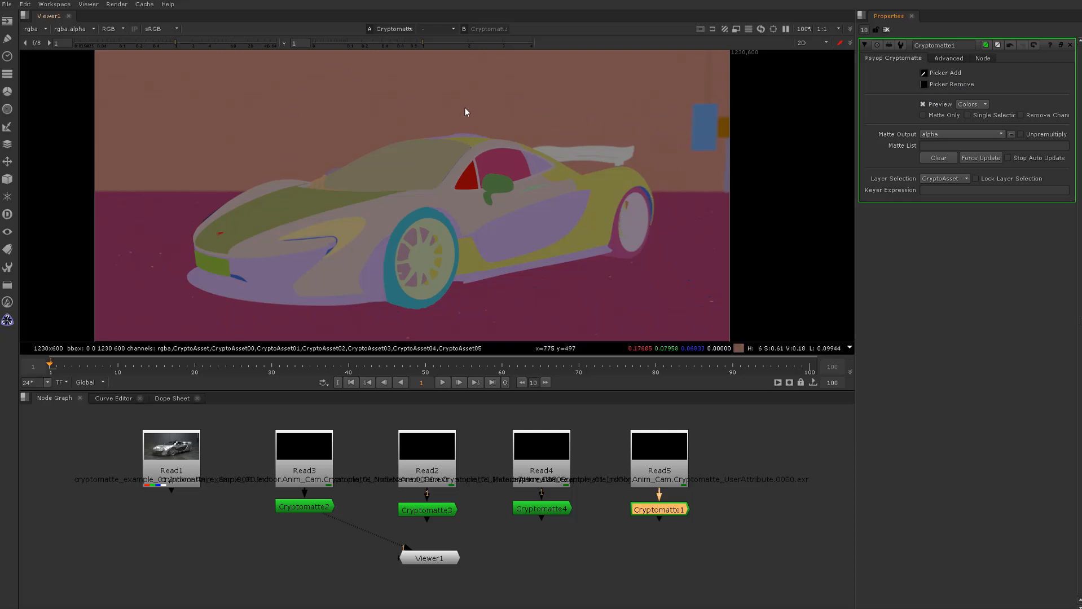
left_click(287, 109, "ctrl")
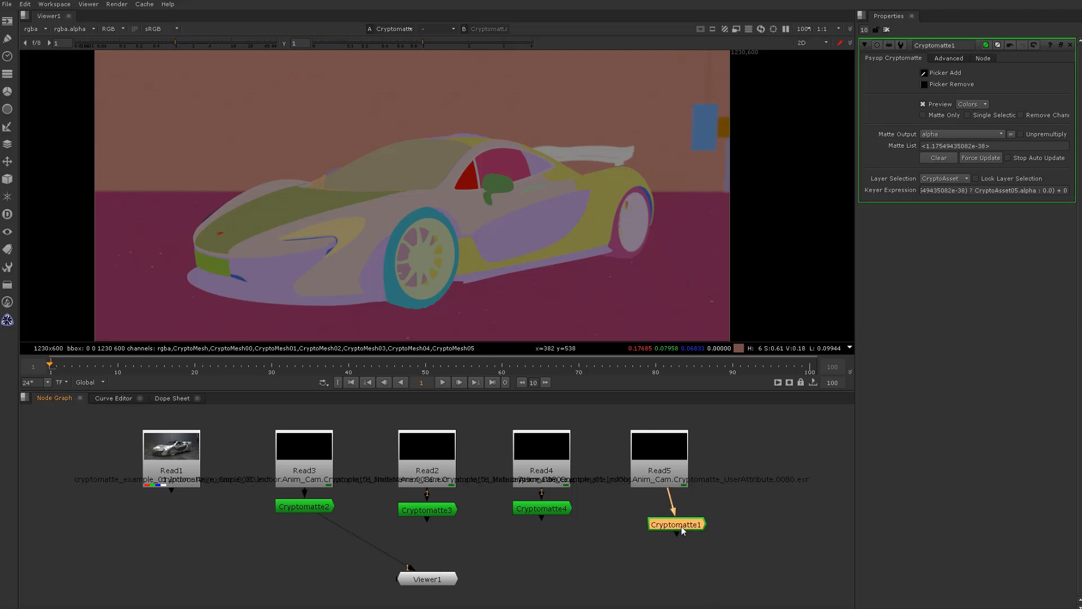
left_click_drag(681, 526, 664, 517)
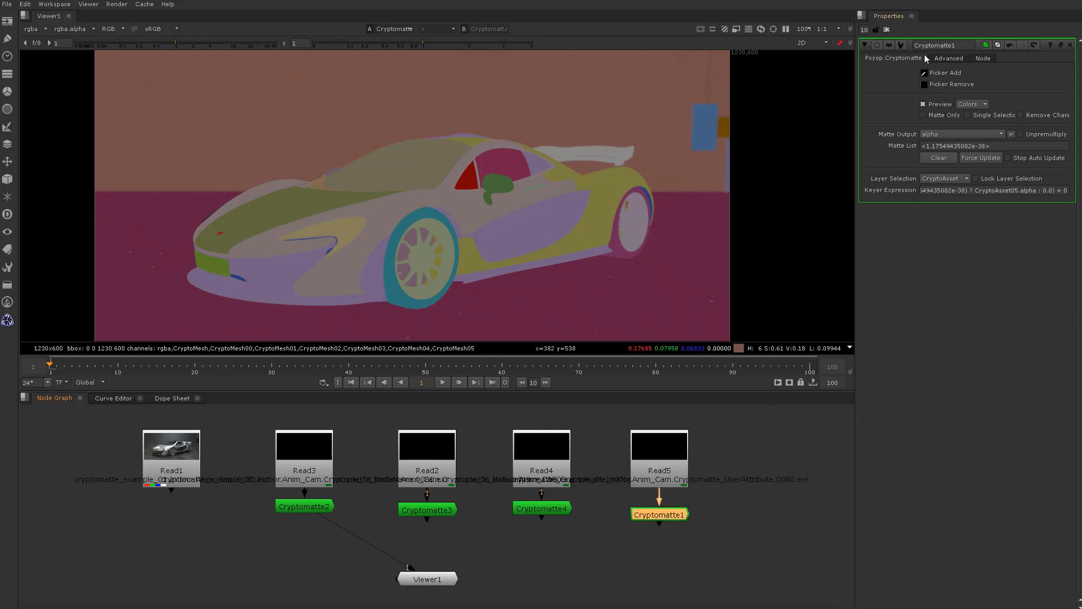
Step: Show only the NodeName Cryptomatte node's properties and add the back wall and the ground to its matte with Picker Add
left_click(308, 507)
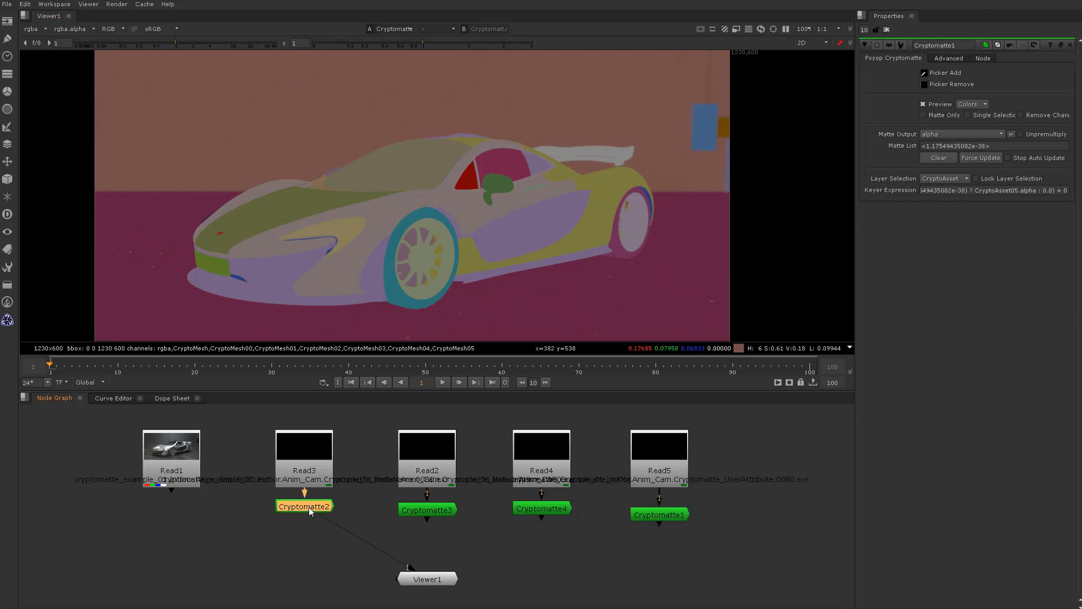
double_click(308, 507)
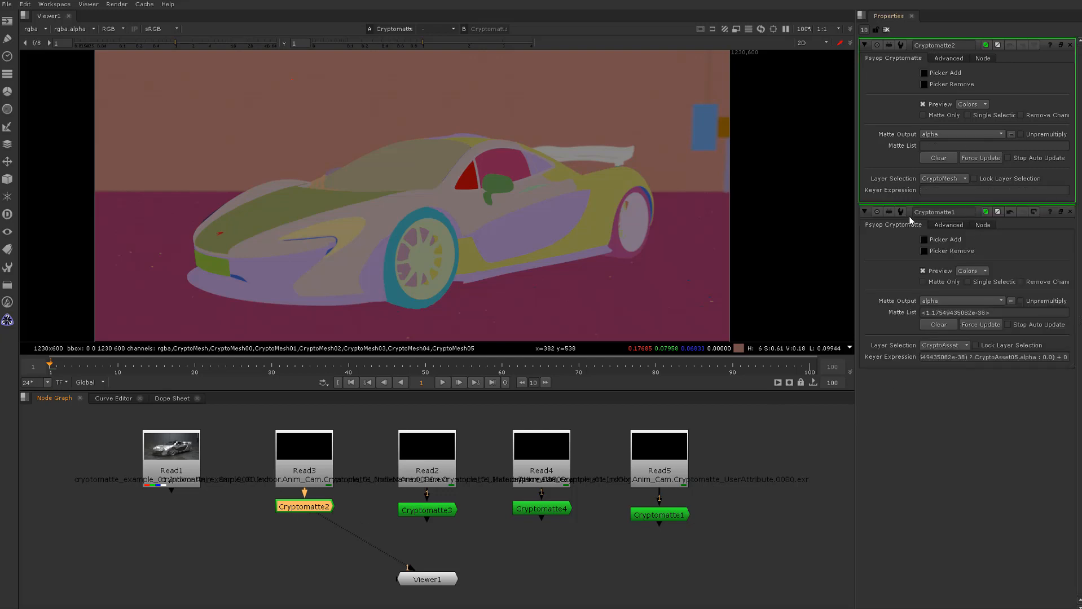
left_click(1068, 212)
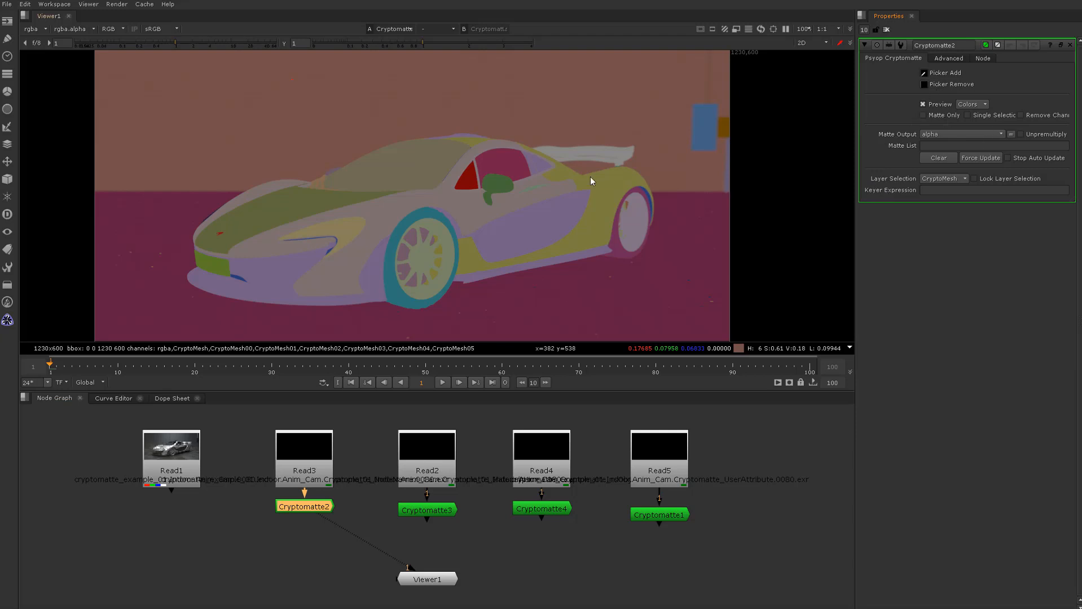
left_click(302, 98, "ctrl")
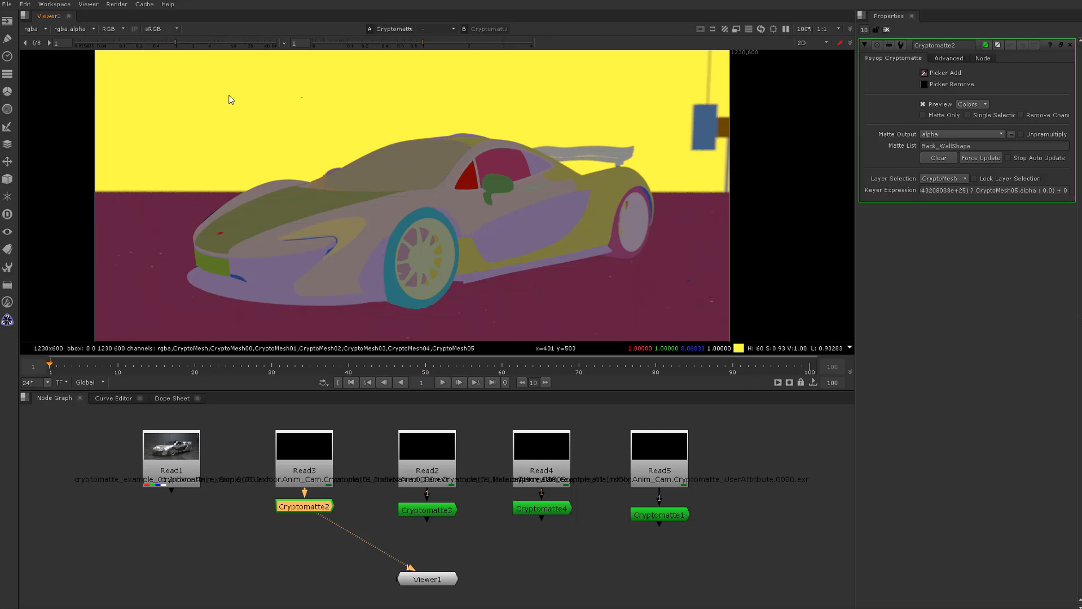
left_click(160, 236, "ctrl")
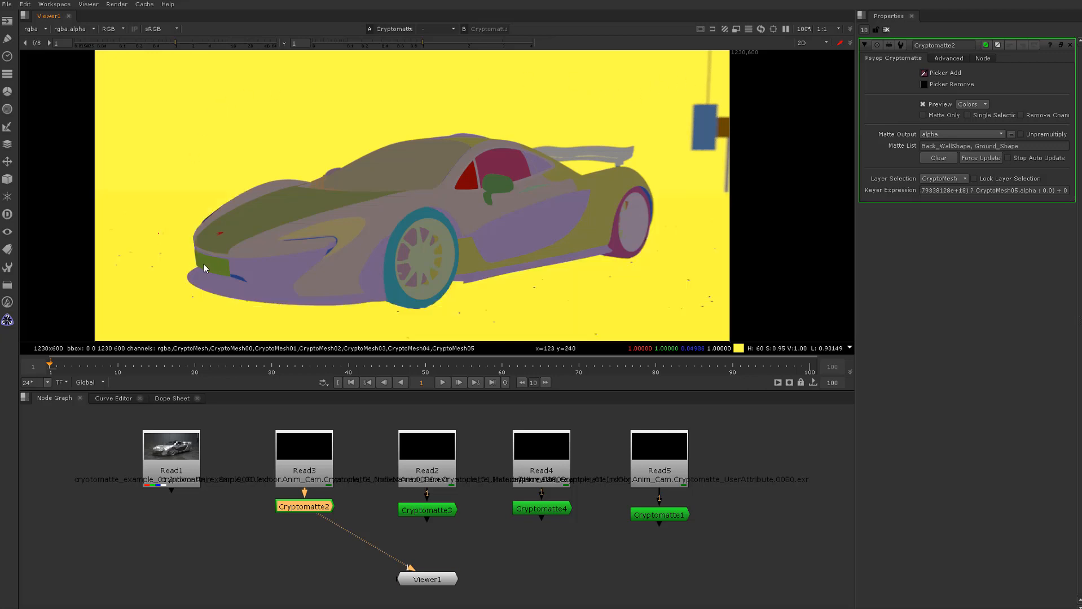
Step: Add the two boxes and both pipes on the back wall to the NodeName matte and view the alpha
left_click(701, 142, "ctrl")
left_click(722, 125, "ctrl")
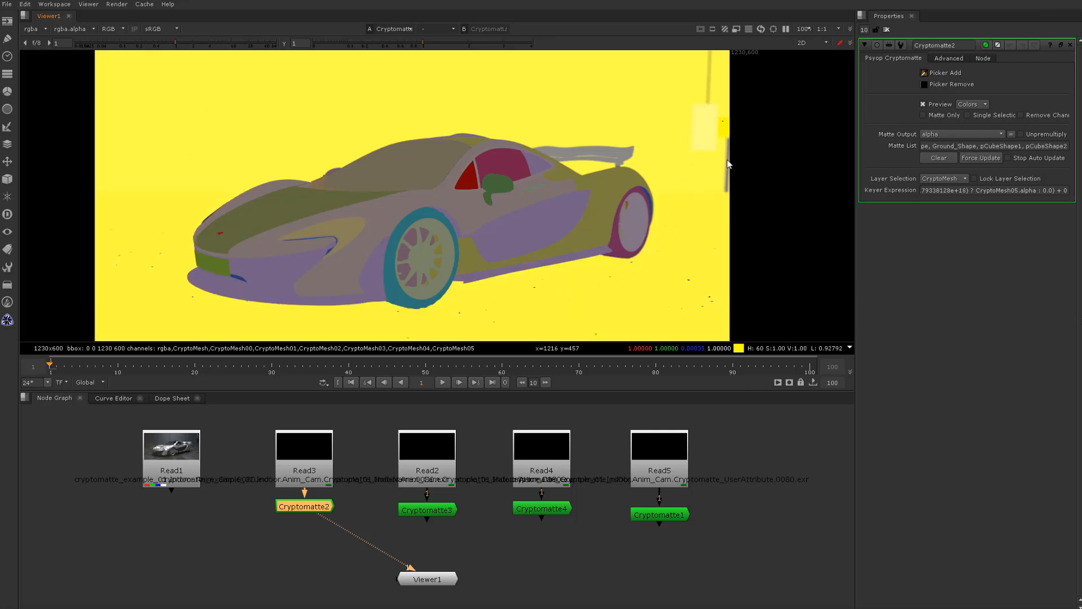
left_click(727, 164, "ctrl")
left_click(710, 85, "ctrl")
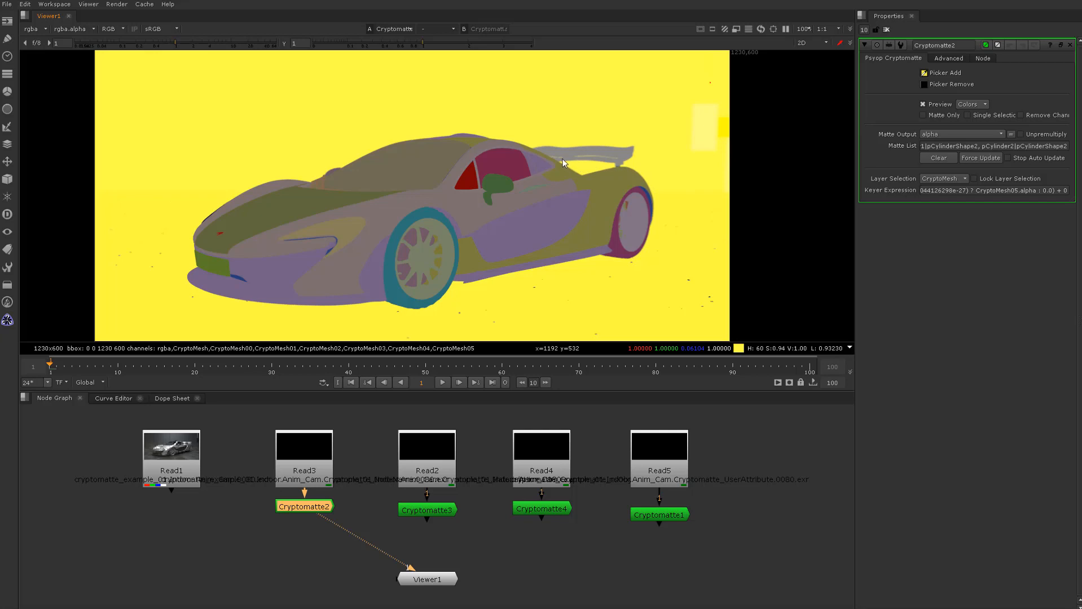
key("a")
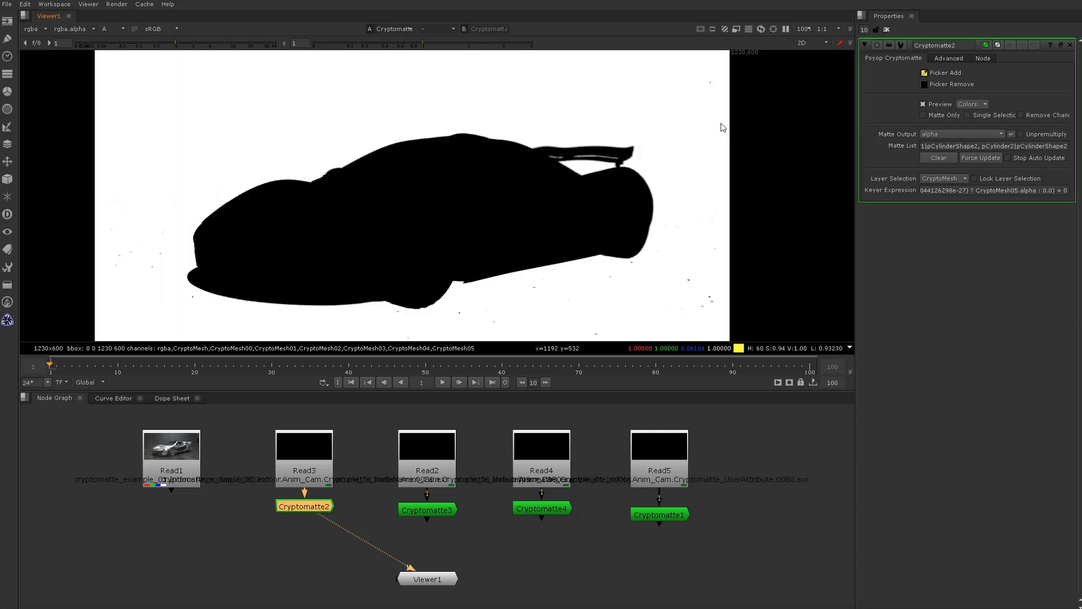
Step: Remove the ground from the NodeName matte with Picker Remove and return the viewer to color
left_click(923, 84)
left_click(615, 299, "ctrl")
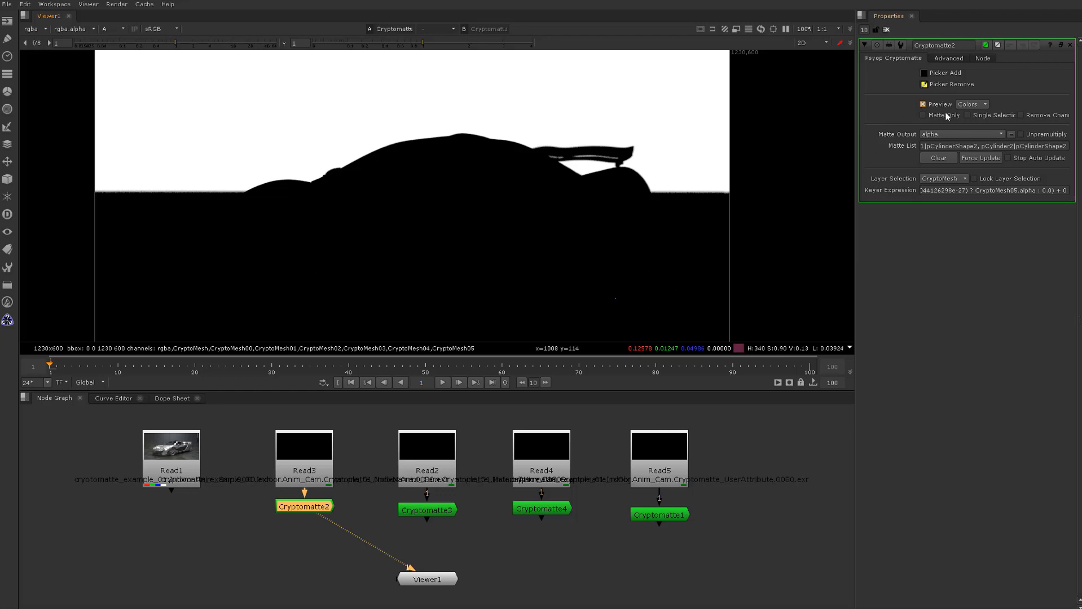
key("a")
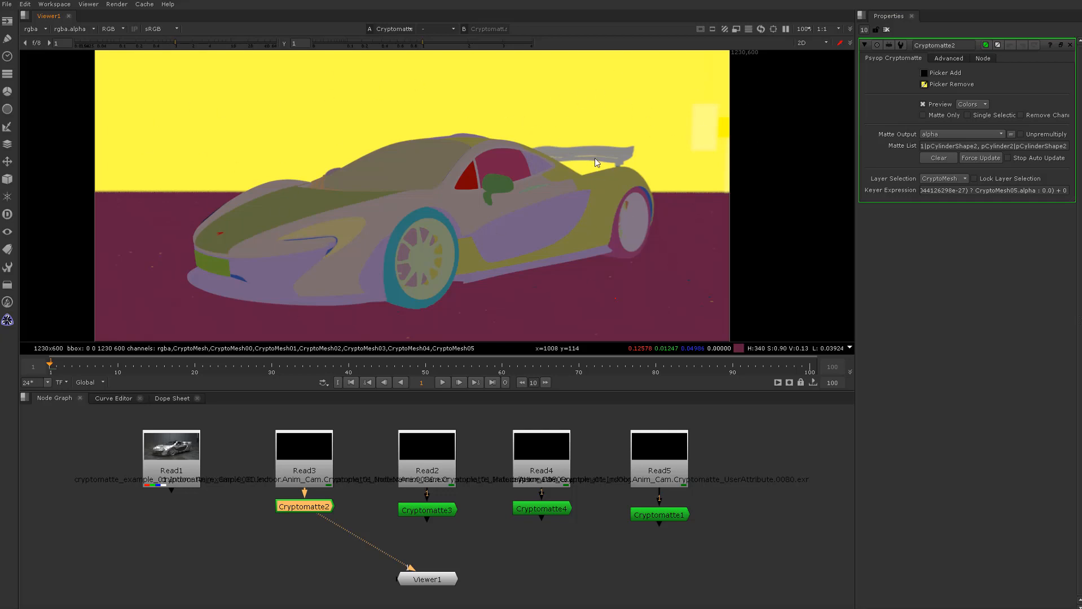
Step: Add the car's main body, side mirror, side panel and rear bodywork to the NodeName matte and check it in the alpha
left_click(924, 73)
left_click(383, 212)
left_click(498, 185)
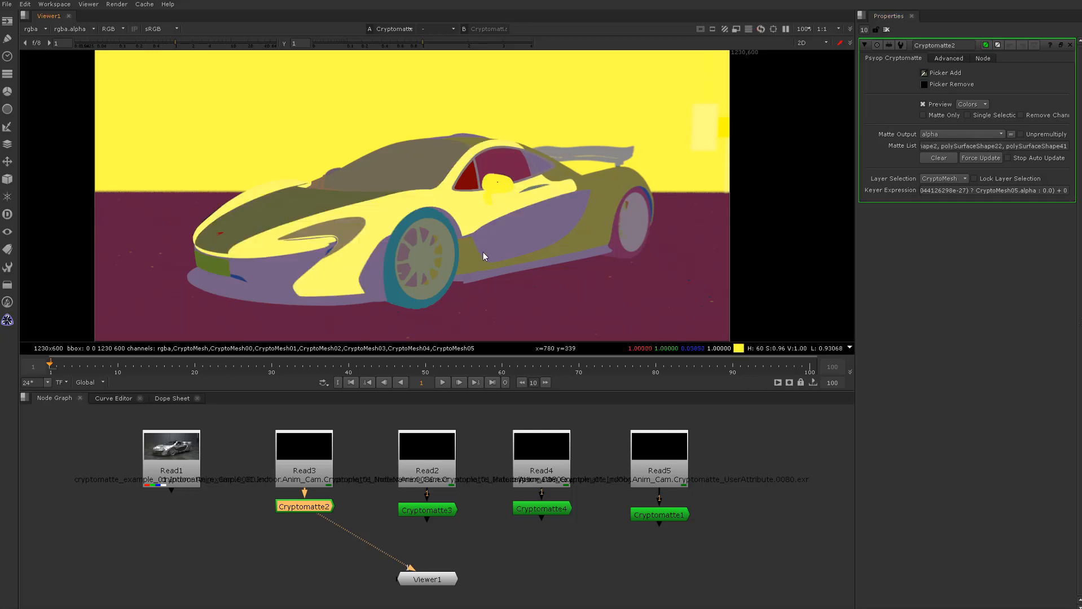
left_click(509, 255, "ctrl")
left_click(602, 204, "ctrl")
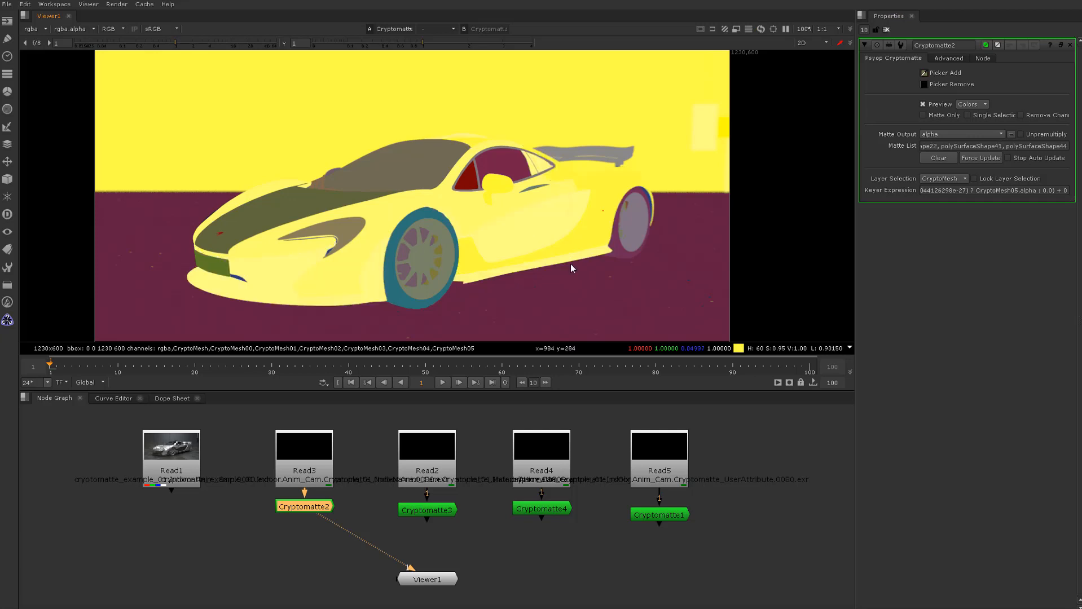
key("a")
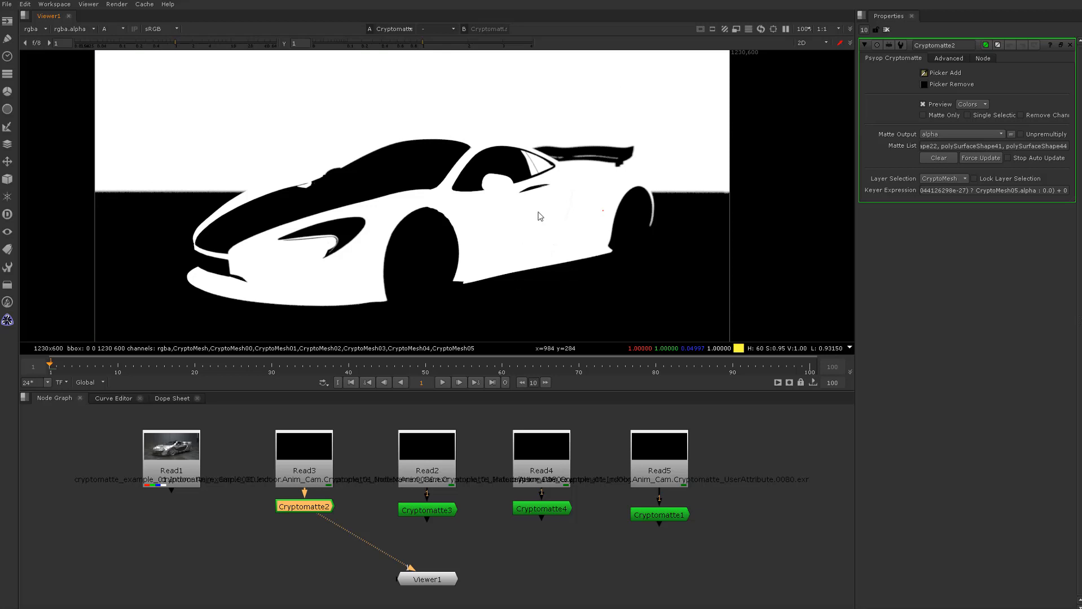
key("a")
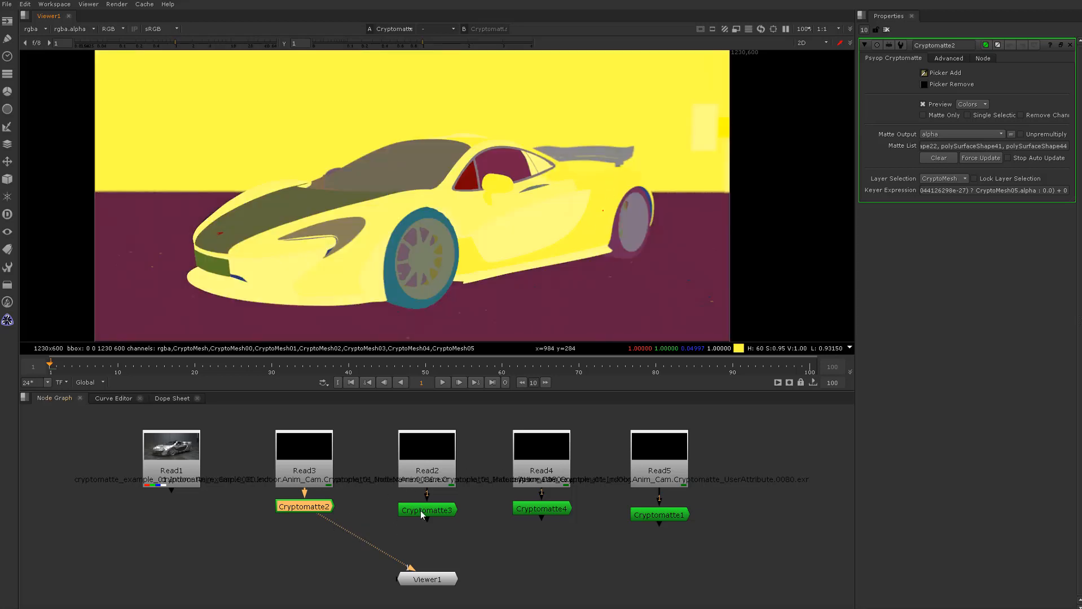
Step: Display the MaterialName branch's Cryptomatte node in the viewer and keep only its properties open
left_click(669, 516)
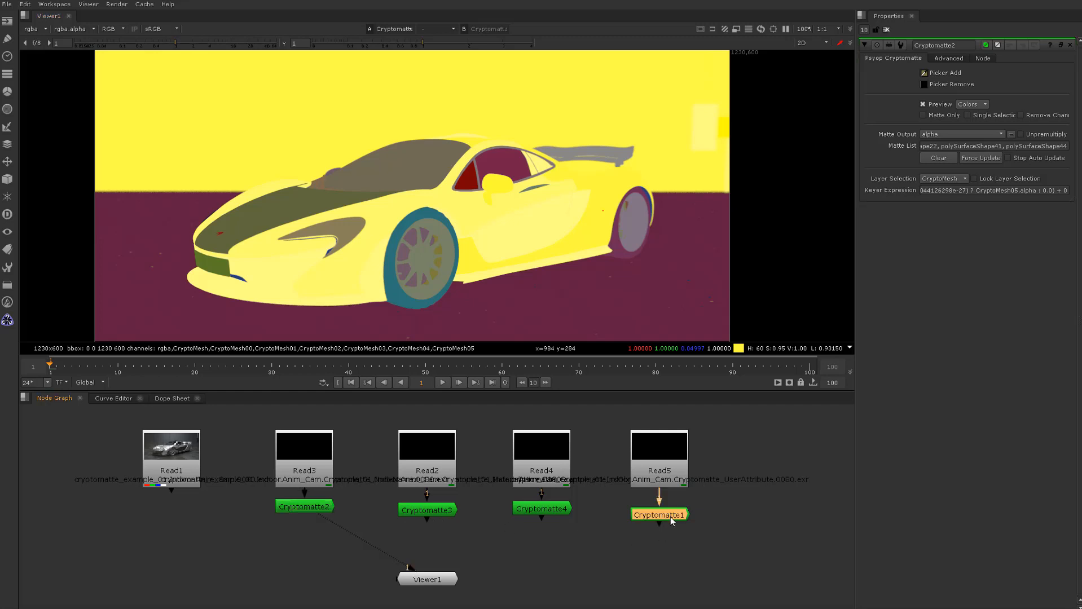
left_click(550, 510)
left_click(436, 510)
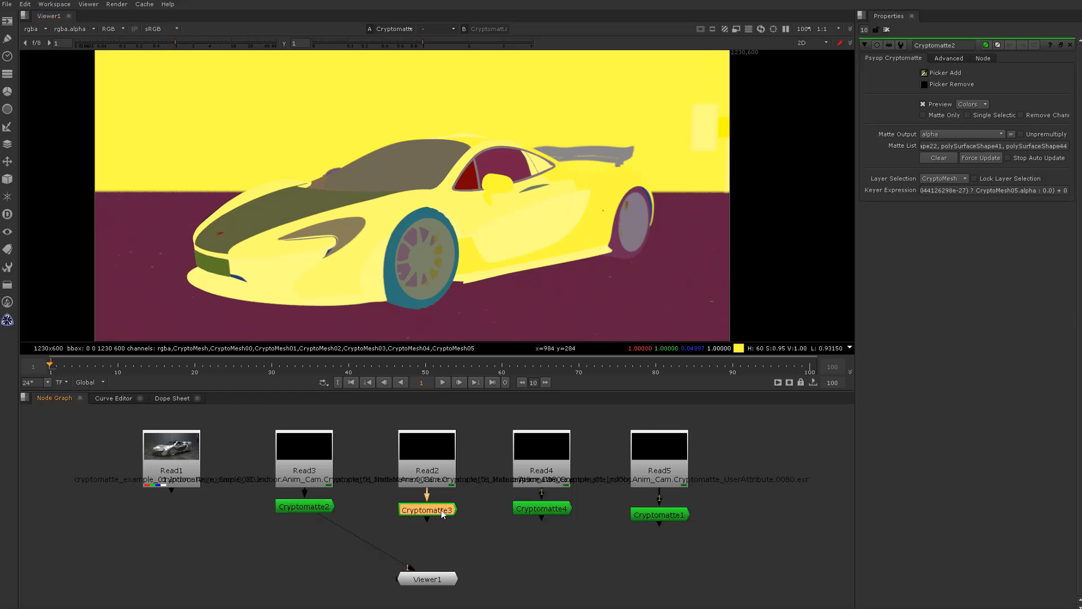
key("1")
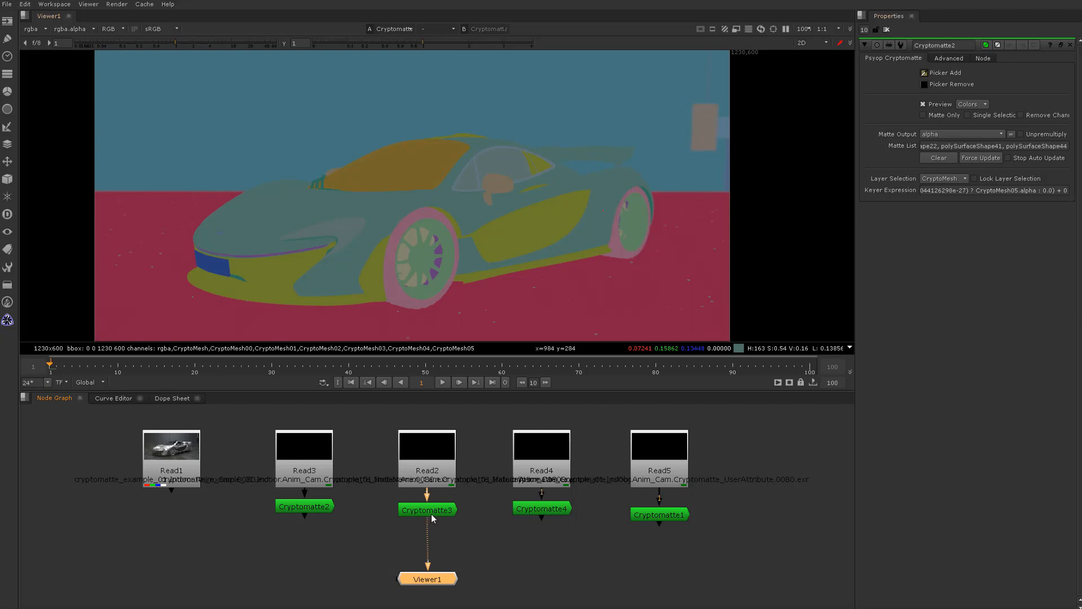
double_click(431, 514)
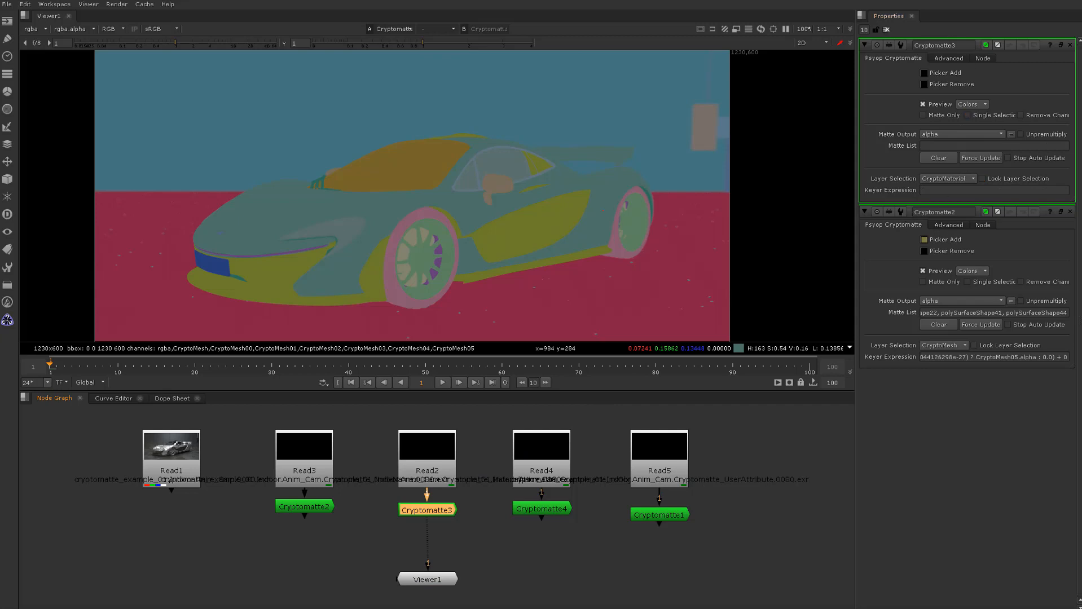
left_click(1069, 212)
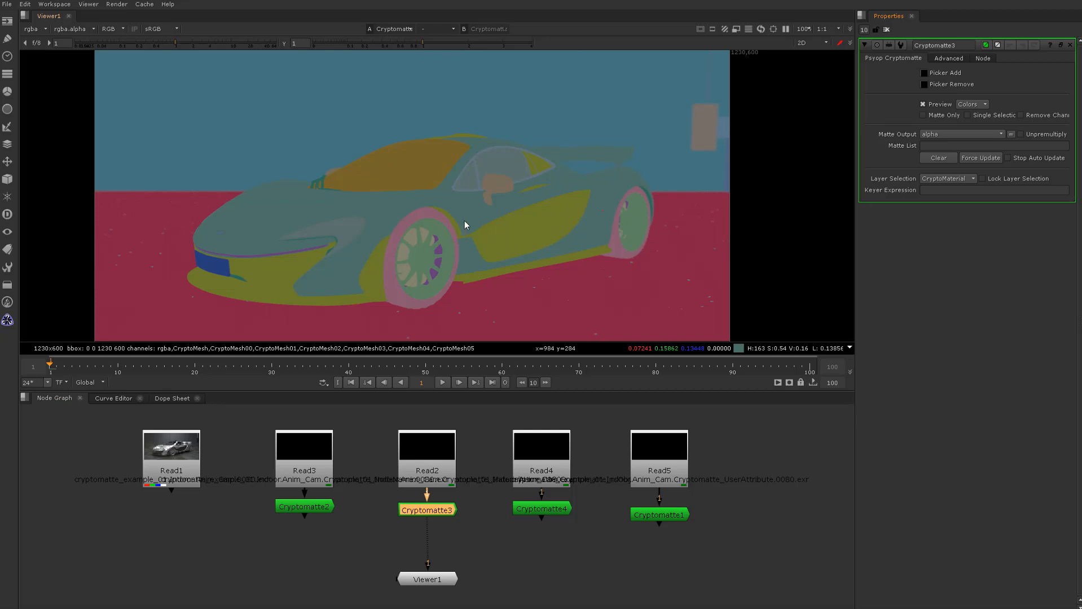
Step: Display the beauty render's Read node in the viewer
left_click(172, 450)
key("1")
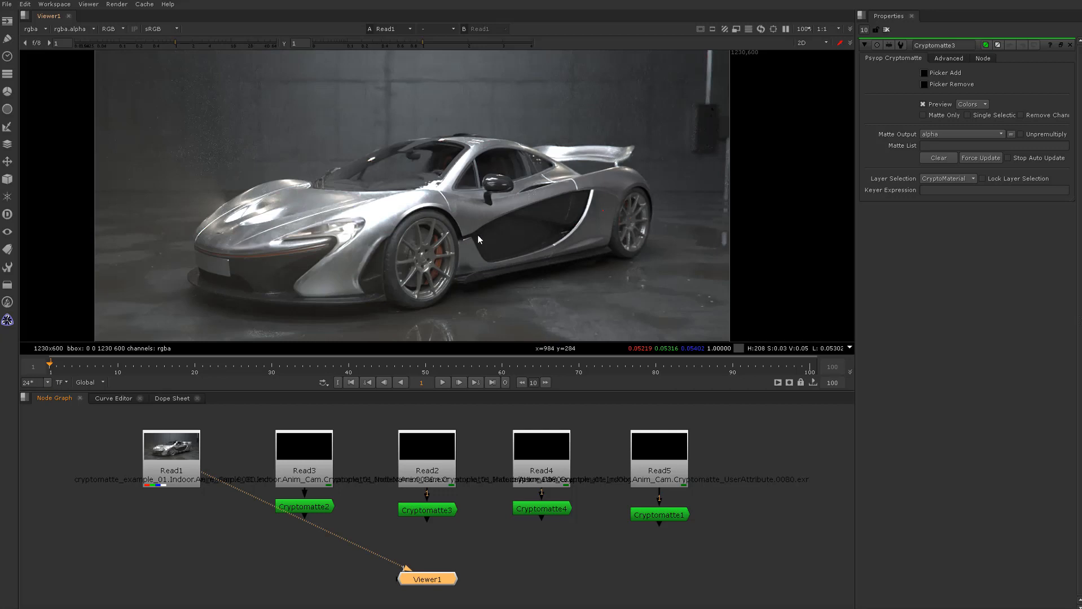
Step: Move the beauty Read node below the row of Cryptomatte nodes and add a Grade node beneath it with some spacing
left_click_drag(176, 454, 169, 494)
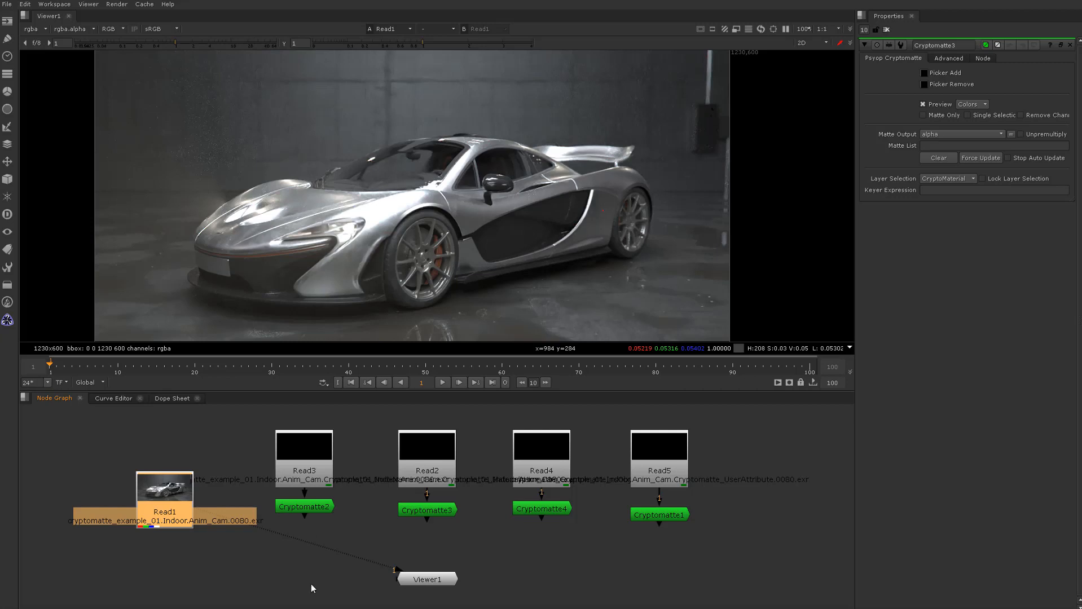
scroll(259, 577, "up", 1)
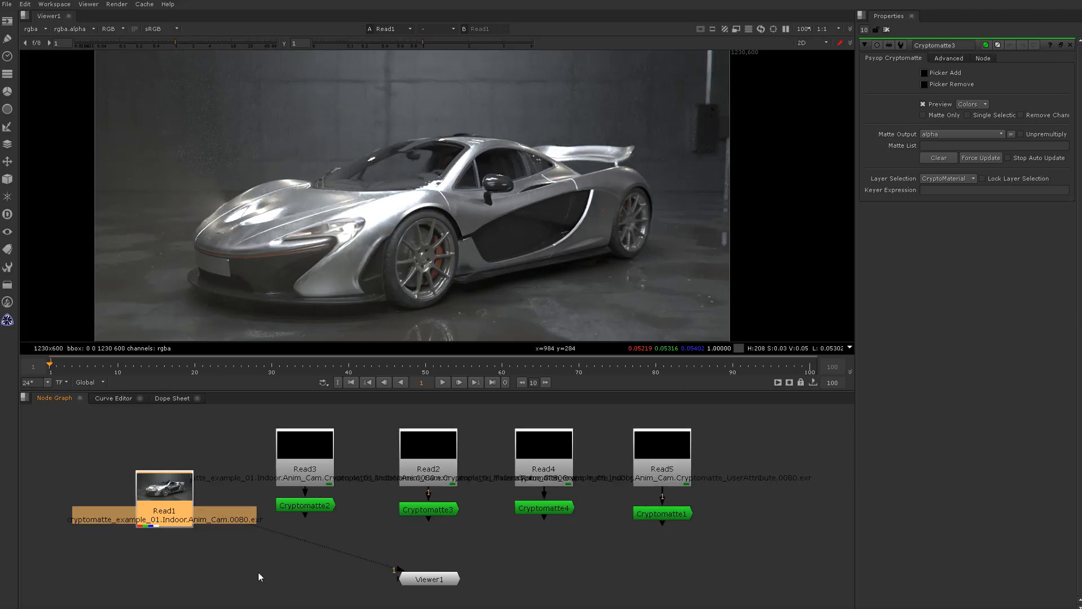
scroll(258, 573, "down", 2)
middle_click_drag(266, 575, 287, 550)
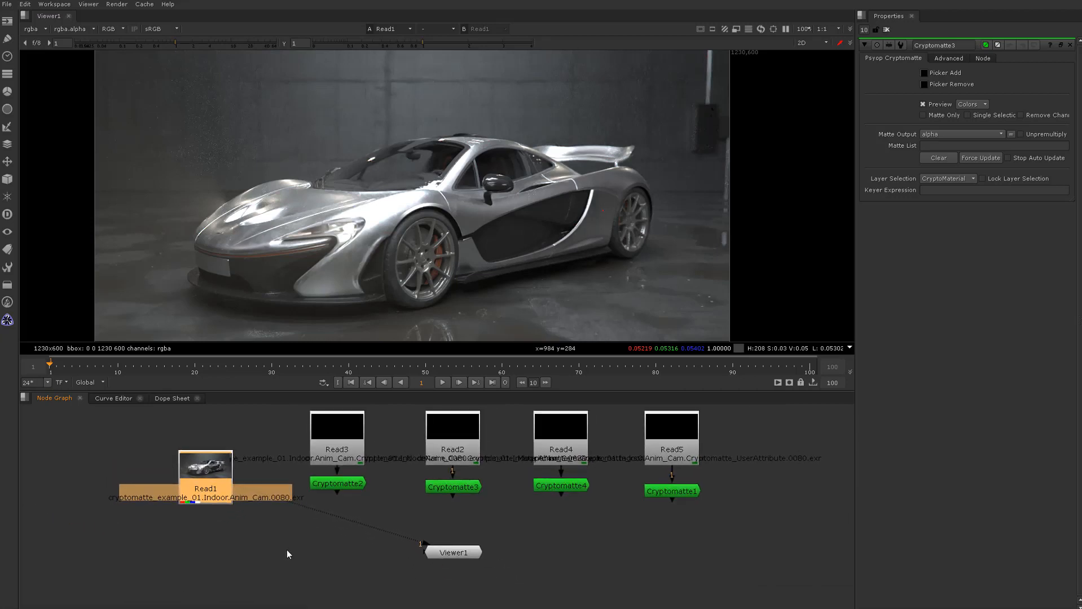
left_click_drag(218, 474, 234, 542)
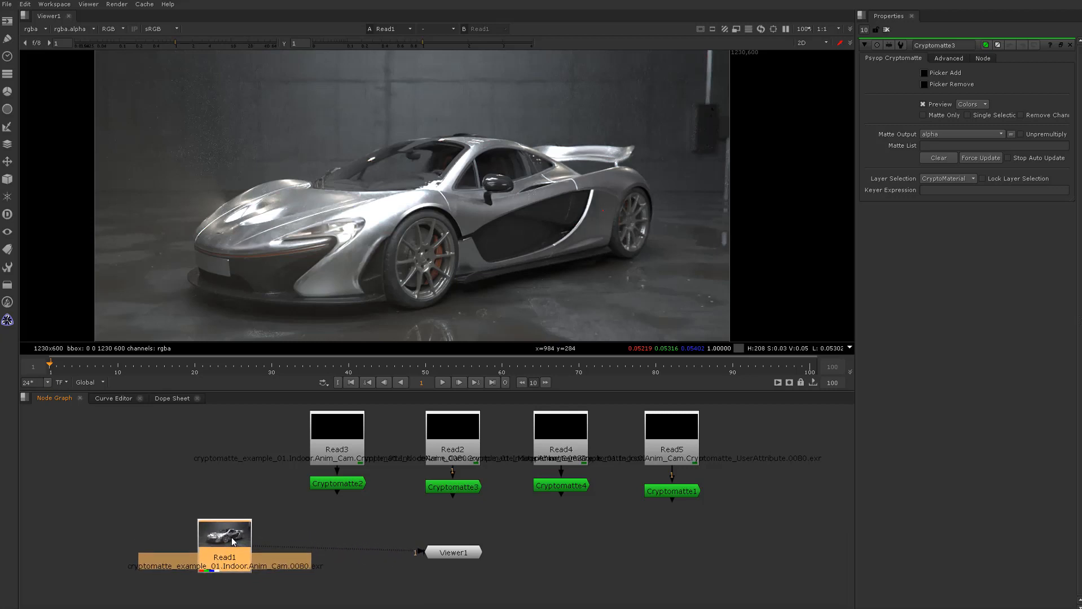
key("g")
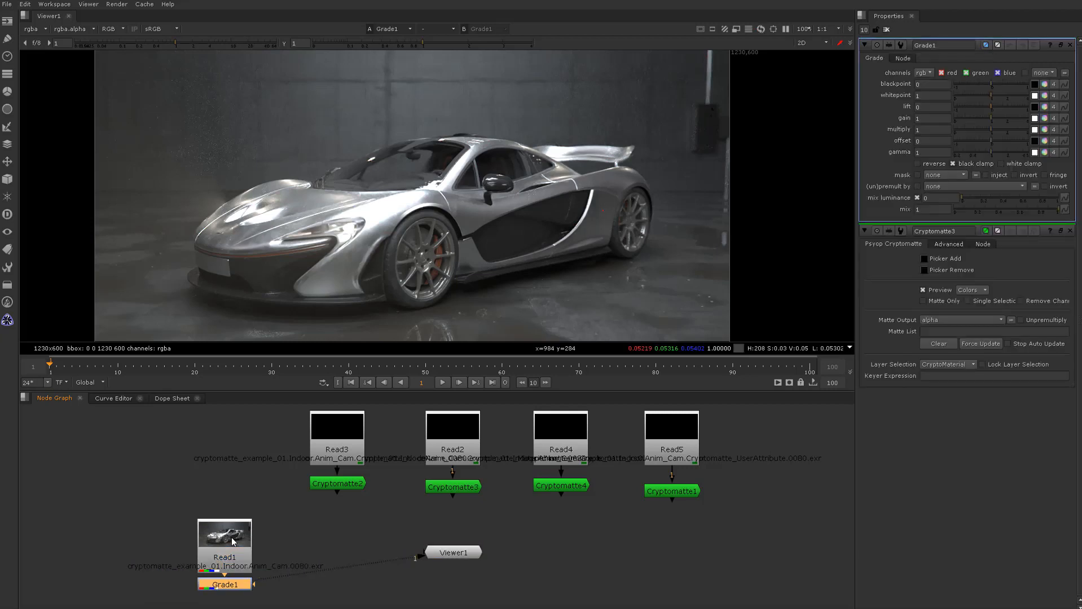
left_click_drag(233, 541, 234, 513)
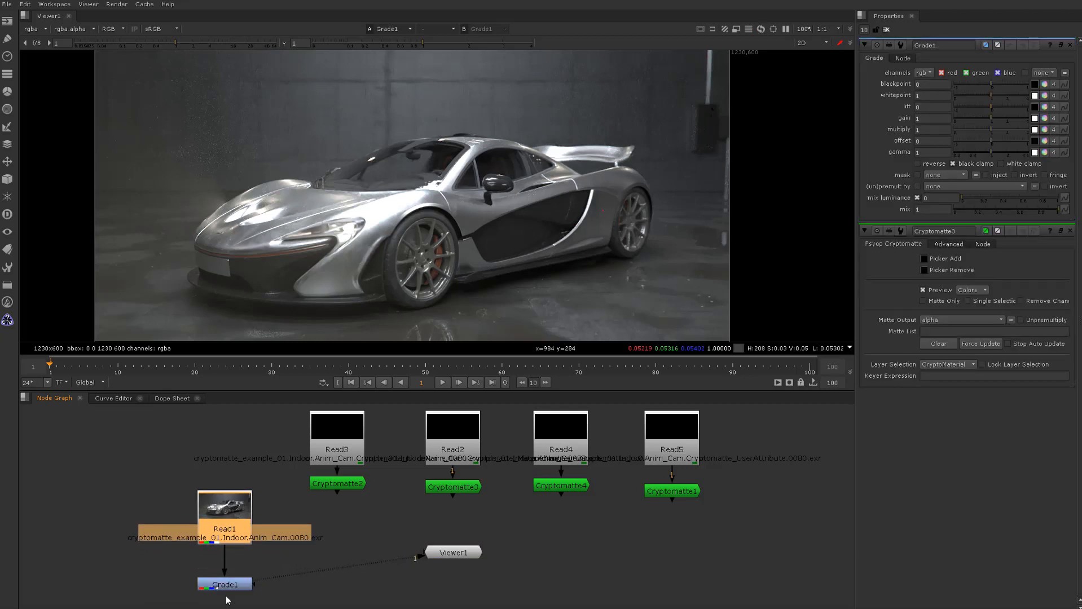
Step: Move the Grade node close beneath the beauty Read node and place the Viewer node directly below it
left_click_drag(227, 586, 228, 563)
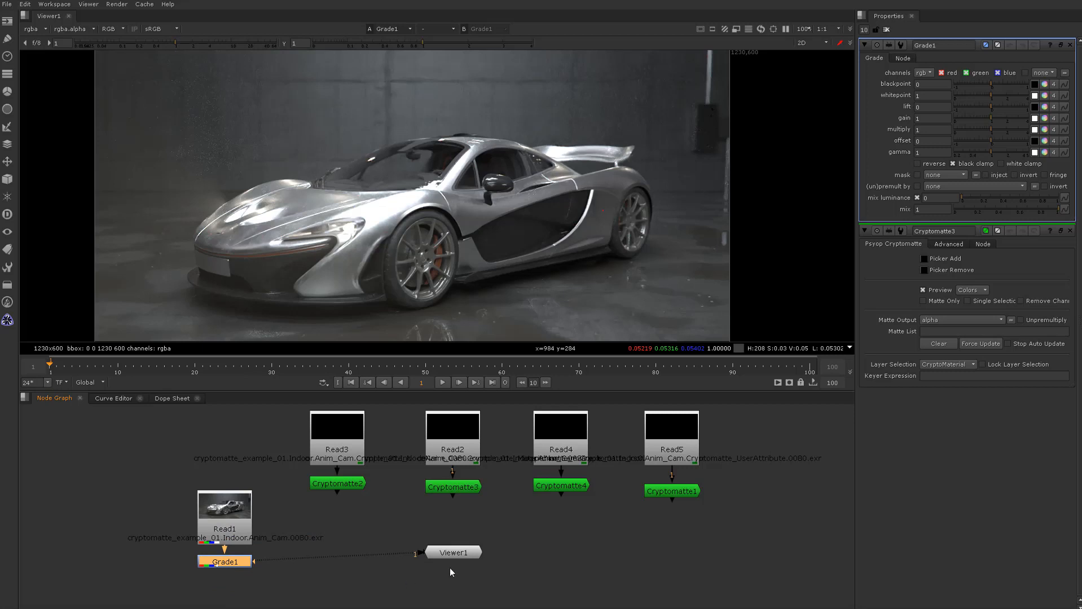
left_click_drag(454, 555, 229, 602)
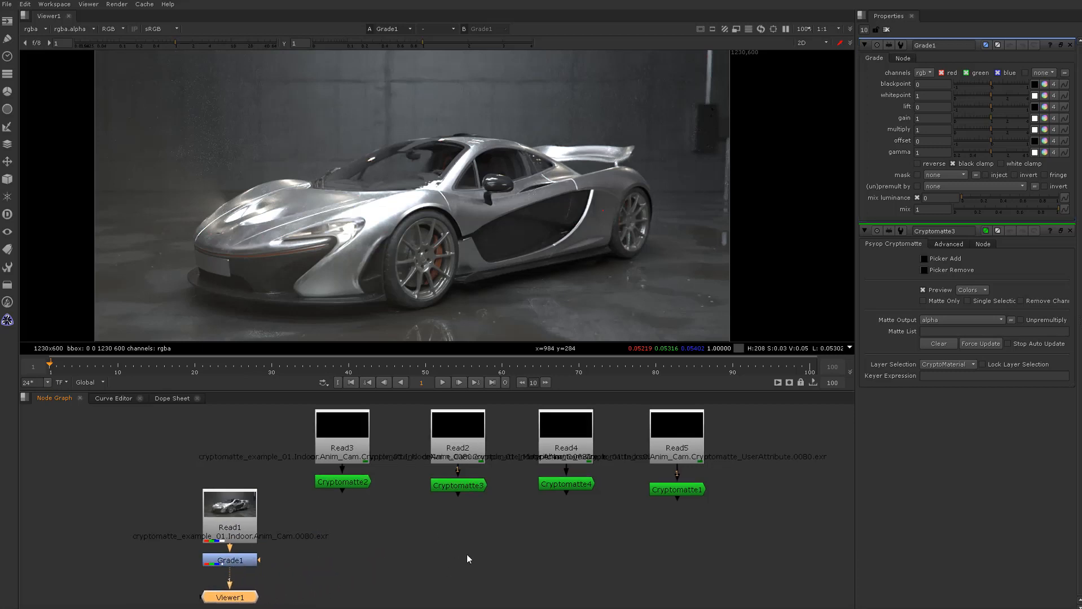
middle_click_drag(466, 554, 488, 534)
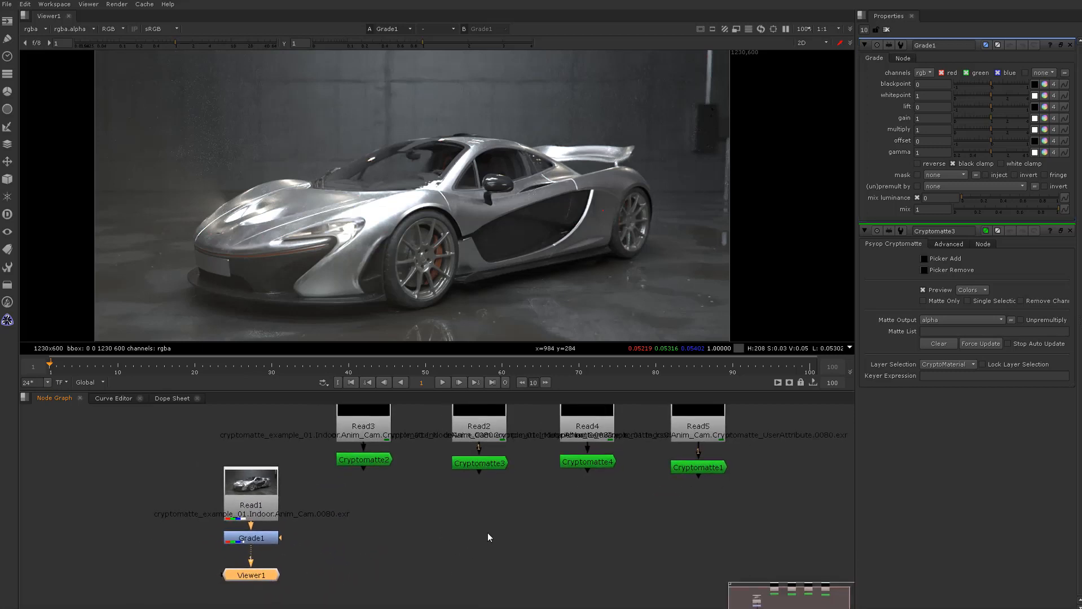
Step: Try darkening the whole beauty render with a Grade multiply of 0.5, and undo it
left_click(261, 539)
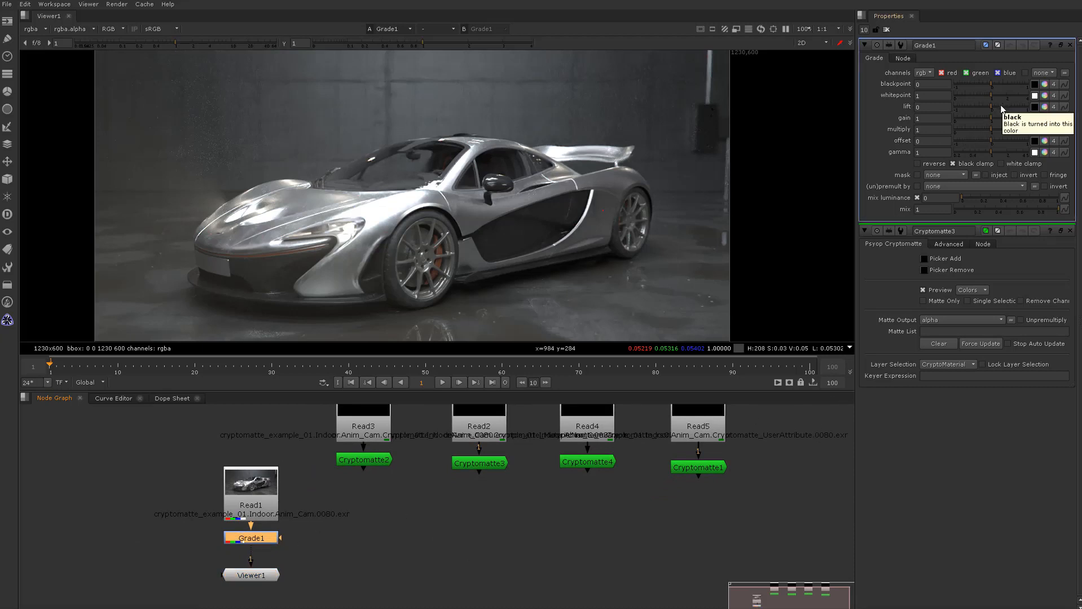
mouse_move(989, 129)
left_mouse_down()
mouse_move(999, 129)
mouse_move(978, 135)
mouse_move(979, 145)
left_mouse_up()
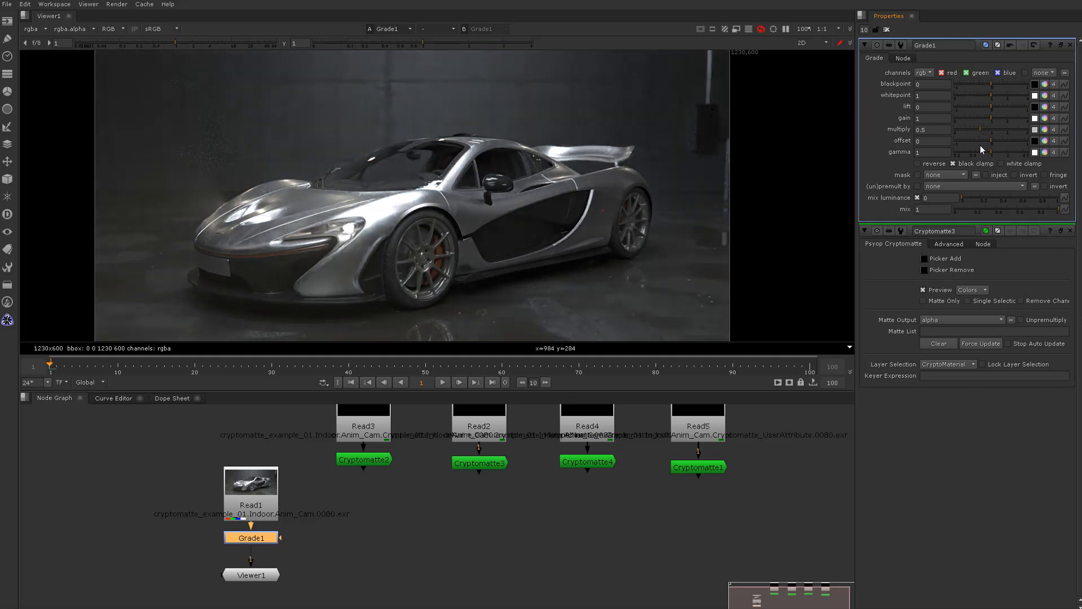
key("ctrl+z")
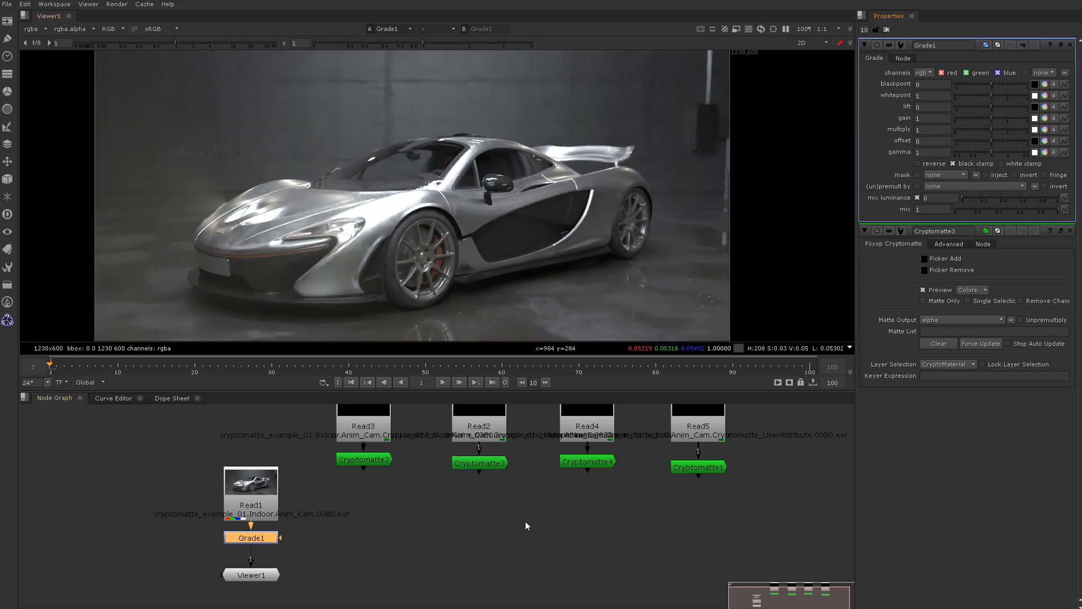
Step: Display the MaterialName Cryptomatte node, add the car paint material rs_CarPaint_SilverSG to its matte, and check the alpha
left_click(485, 465)
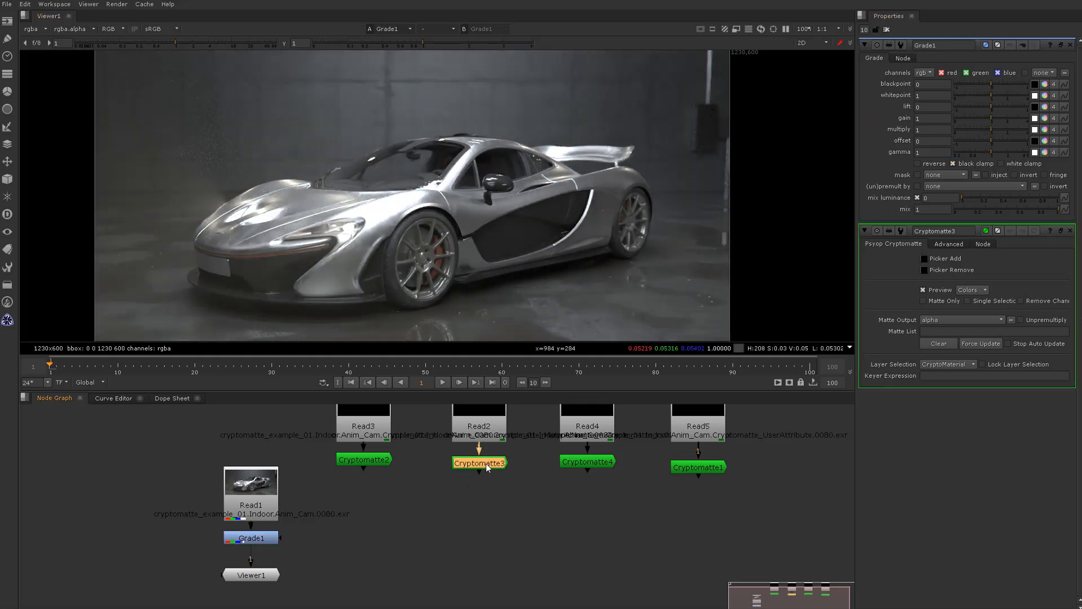
key("1")
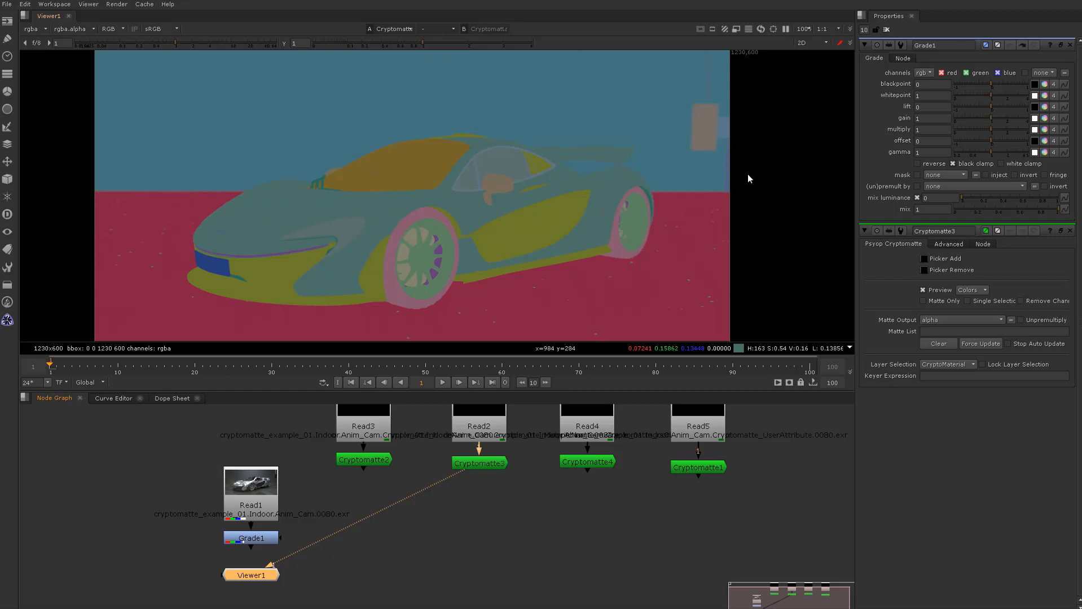
left_click(923, 259)
left_click(311, 212, "ctrl")
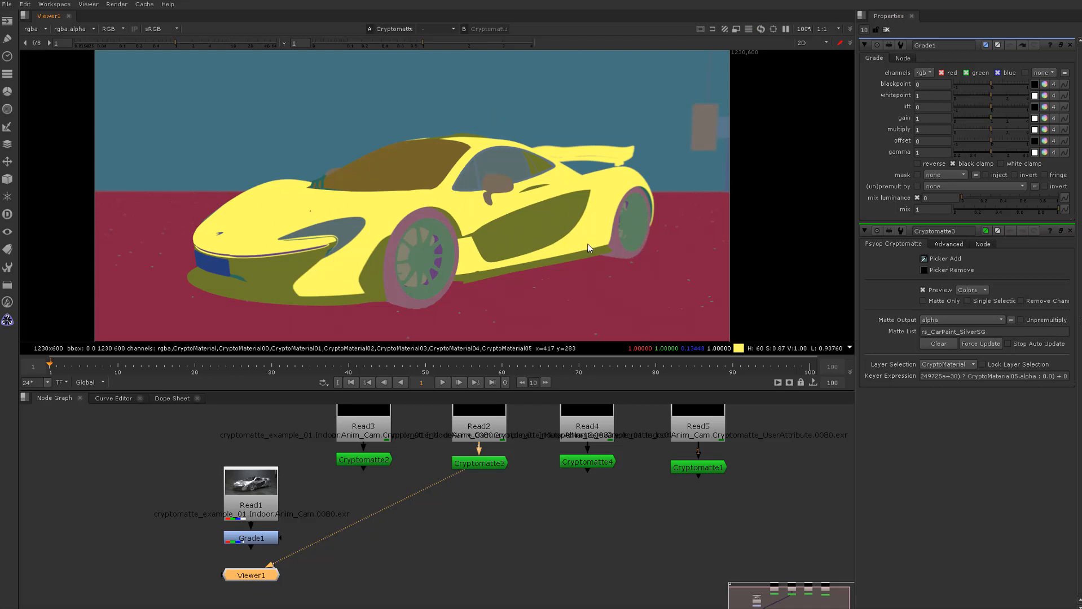
key("a")
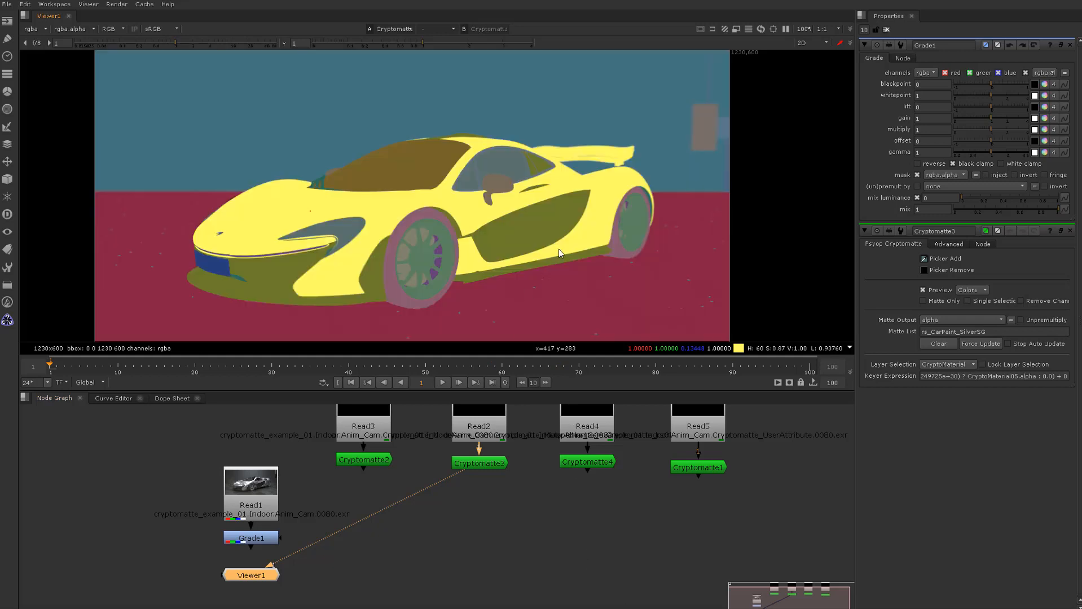
key("a")
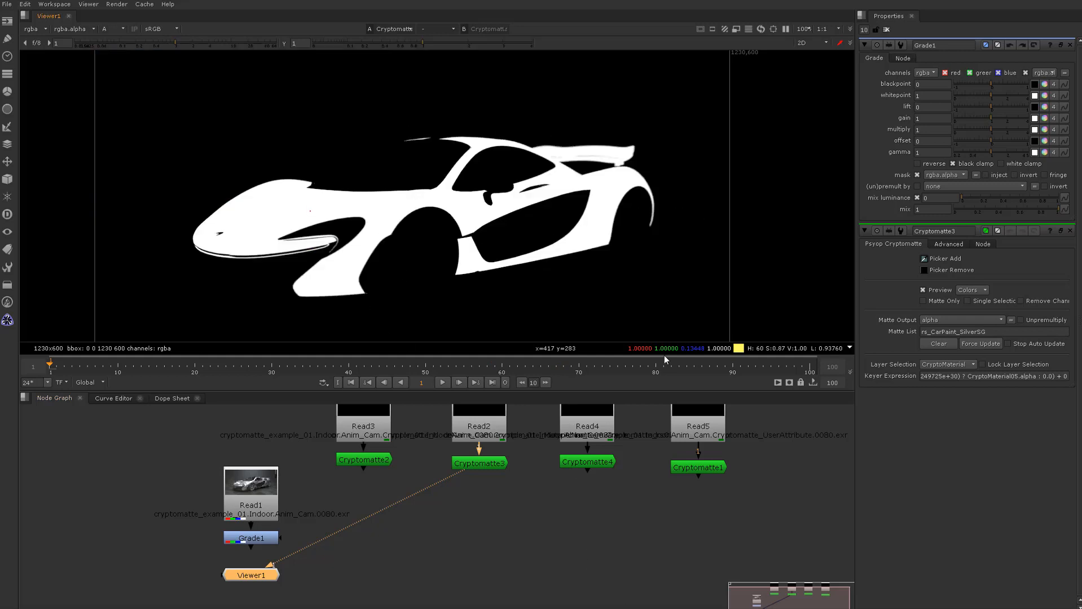
Step: Display the Grade node in colour and connect the MaterialName Cryptomatte node to its mask input
key("1")
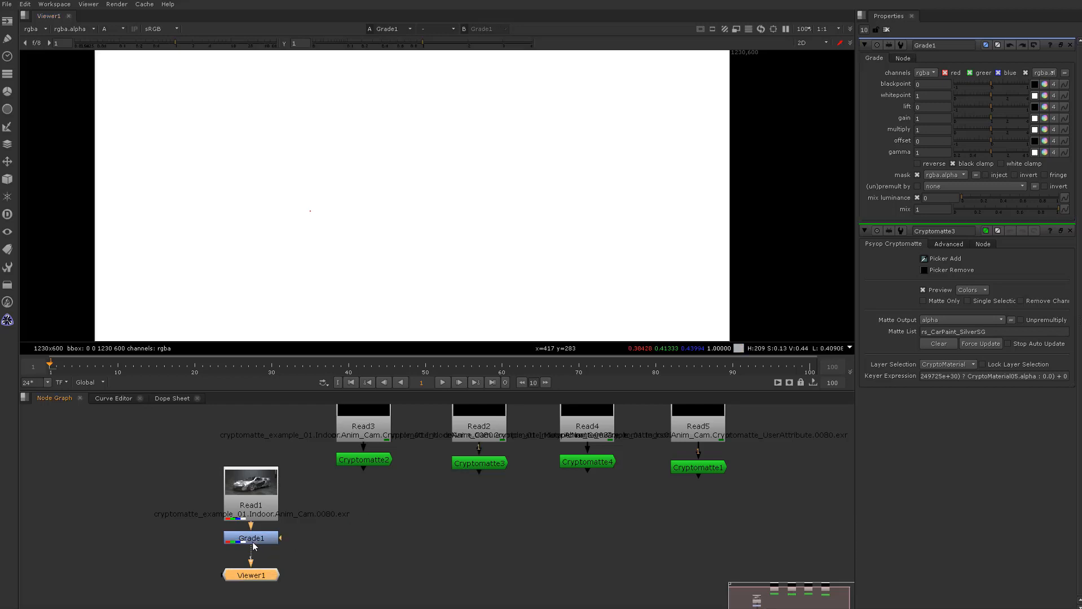
key("a")
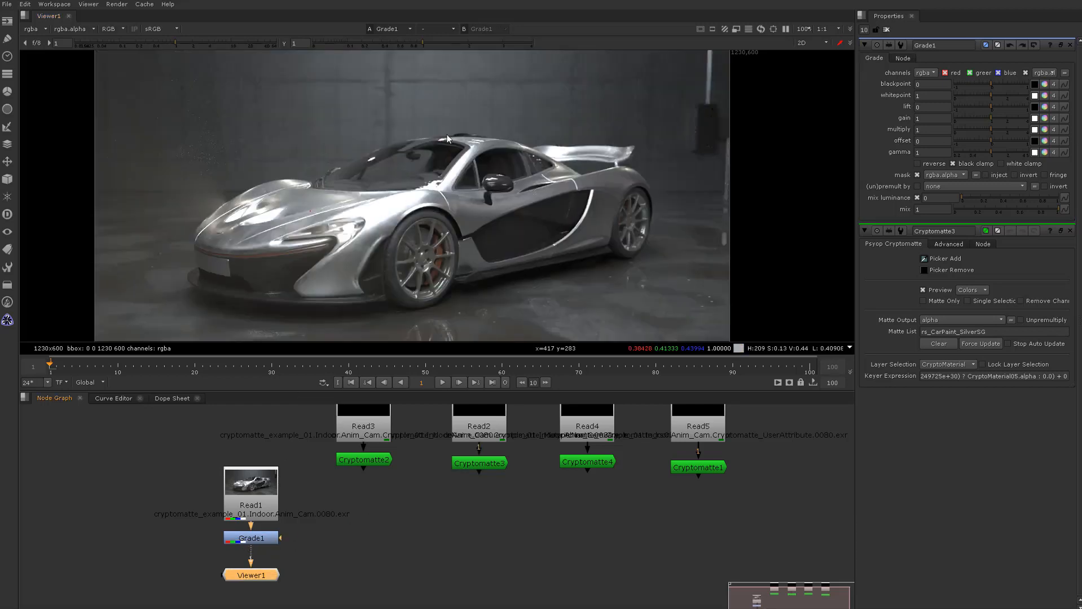
left_click(486, 464)
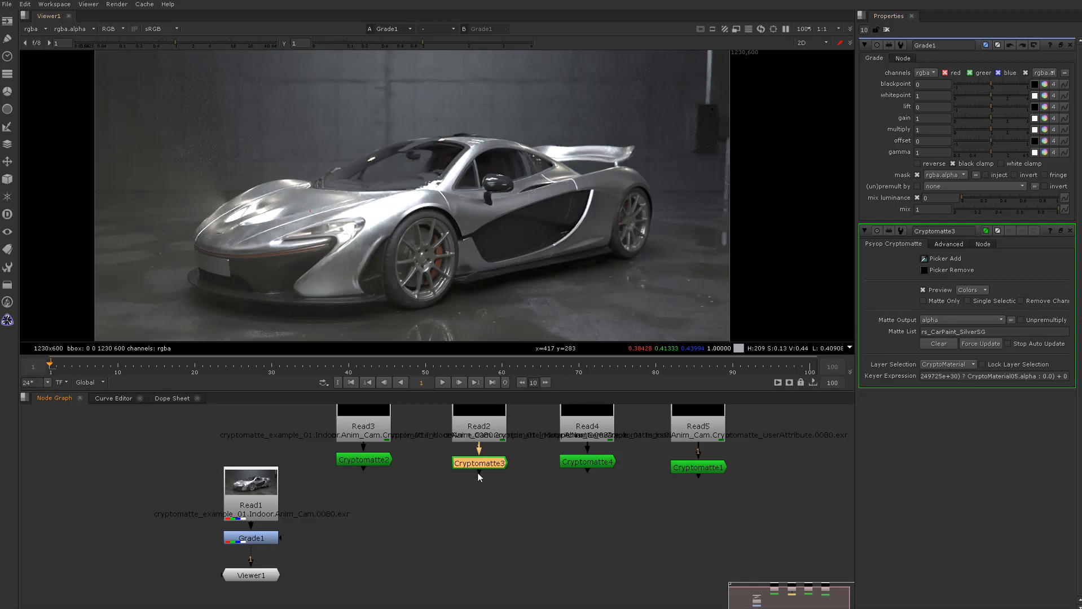
mouse_move(478, 477)
left_mouse_down()
mouse_move(494, 555)
mouse_move(372, 536)
mouse_move(414, 546)
mouse_move(291, 543)
mouse_move(375, 554)
mouse_move(413, 519)
mouse_move(438, 553)
mouse_move(491, 465)
left_mouse_up()
left_click(258, 542)
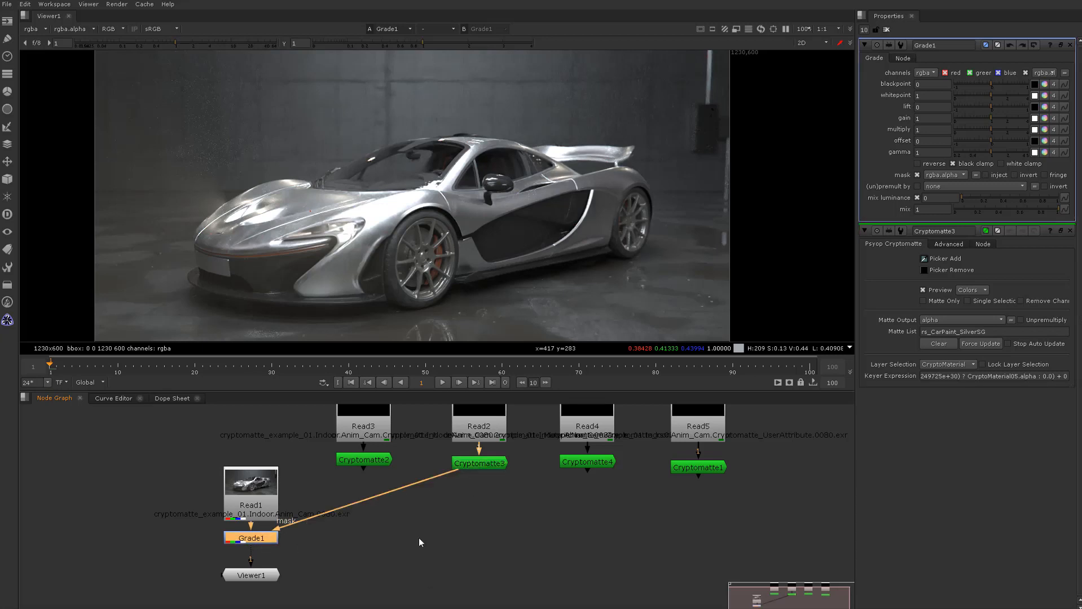
Step: View the alpha matte of the connected Cryptomatte node and return the viewer to the Grade node's colour output
left_click(479, 468)
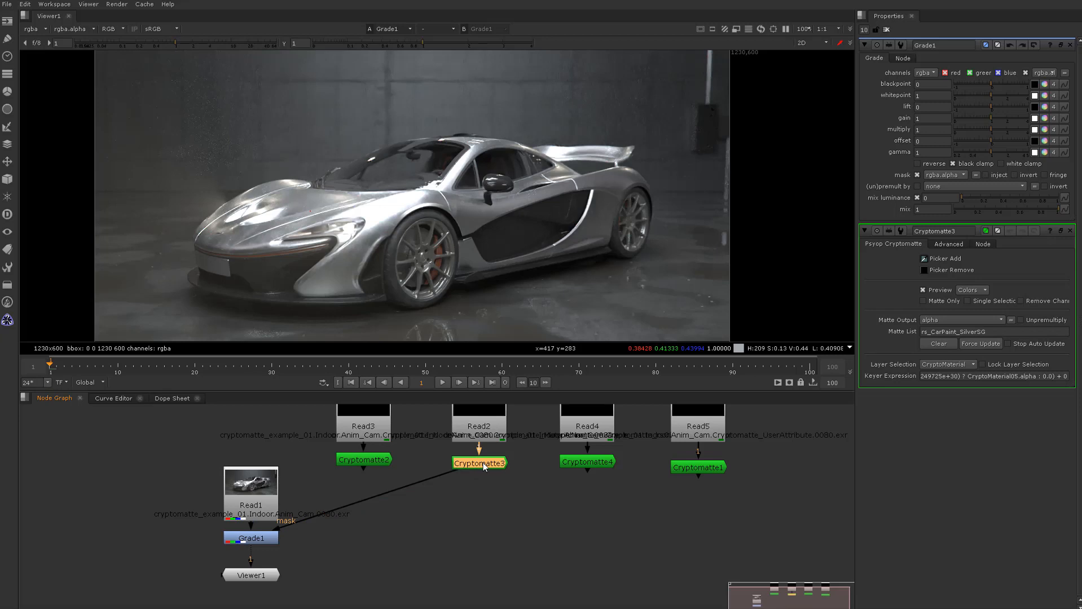
key("1")
key("a")
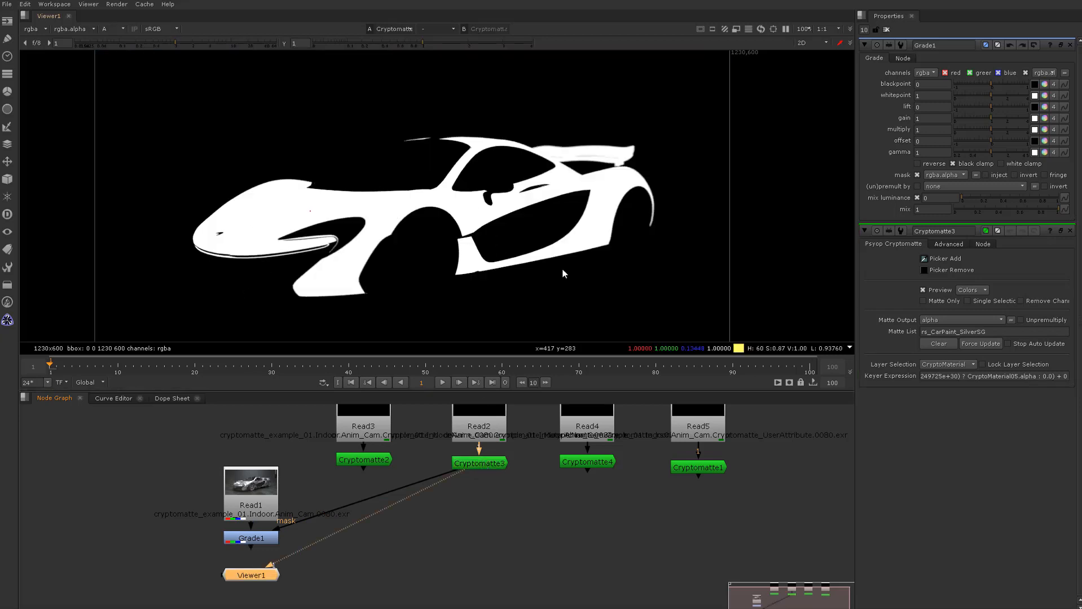
left_click(265, 539)
key("1")
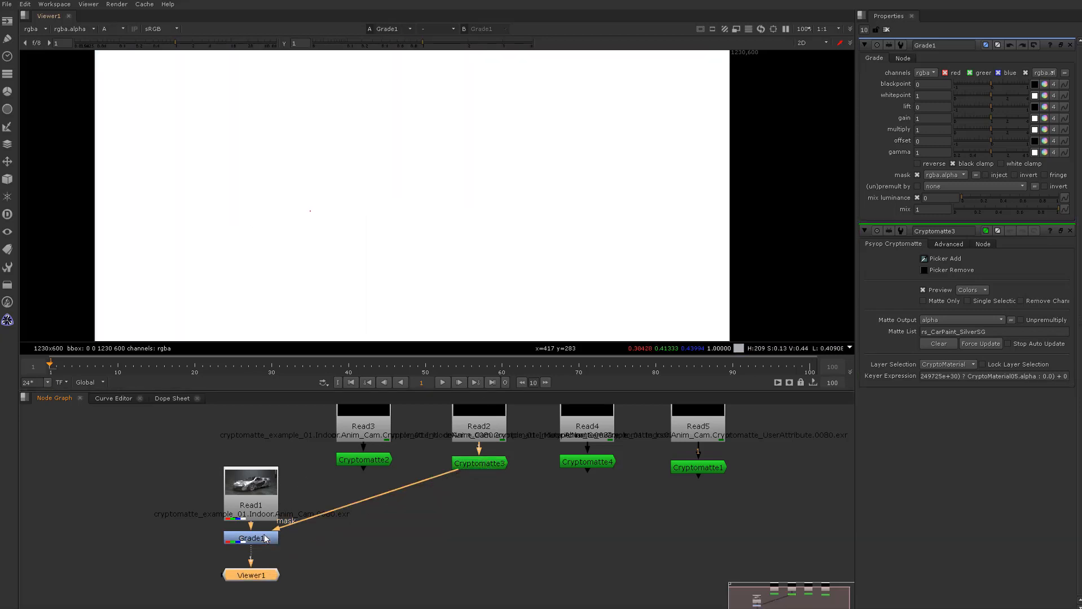
key("a")
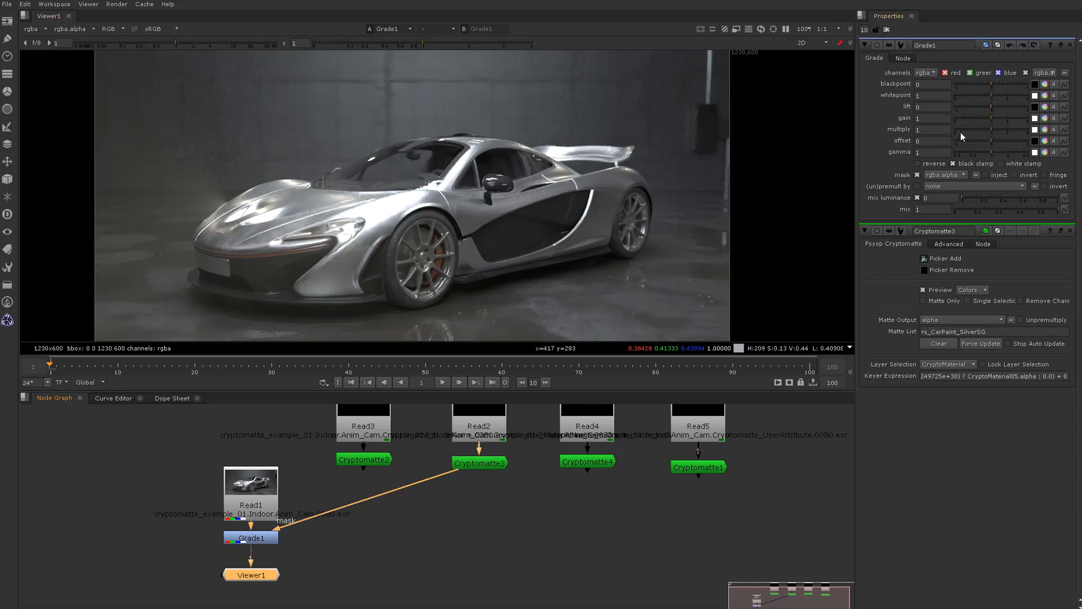
Step: Try a multiply of 0.18 on the masked car paint, with red raised to 0.7 and blue to 1.15 for a purple tint
left_click_drag(989, 130, 971, 169)
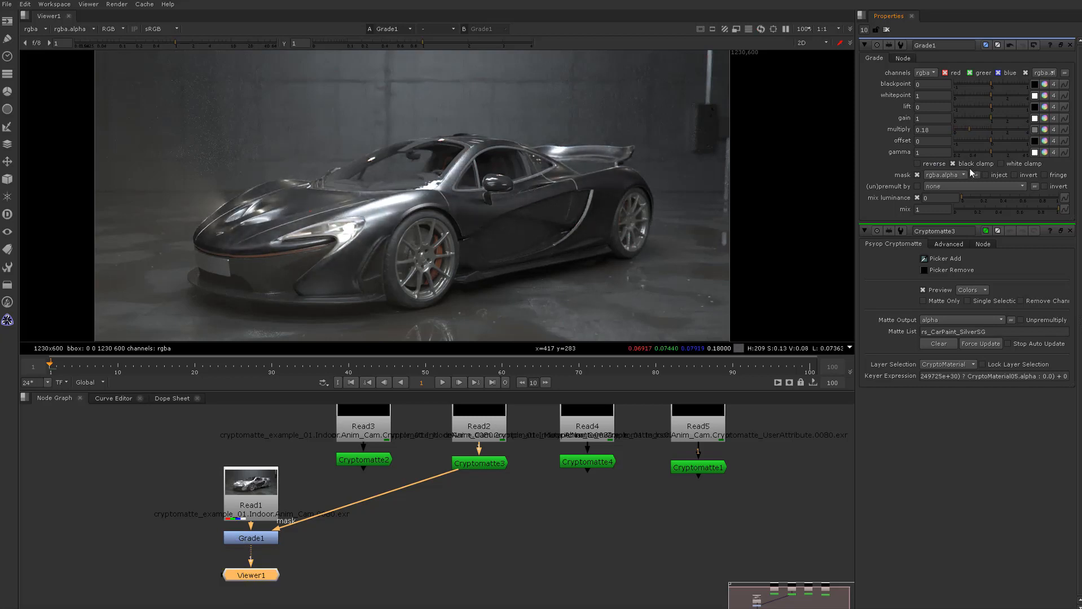
left_click(1044, 130)
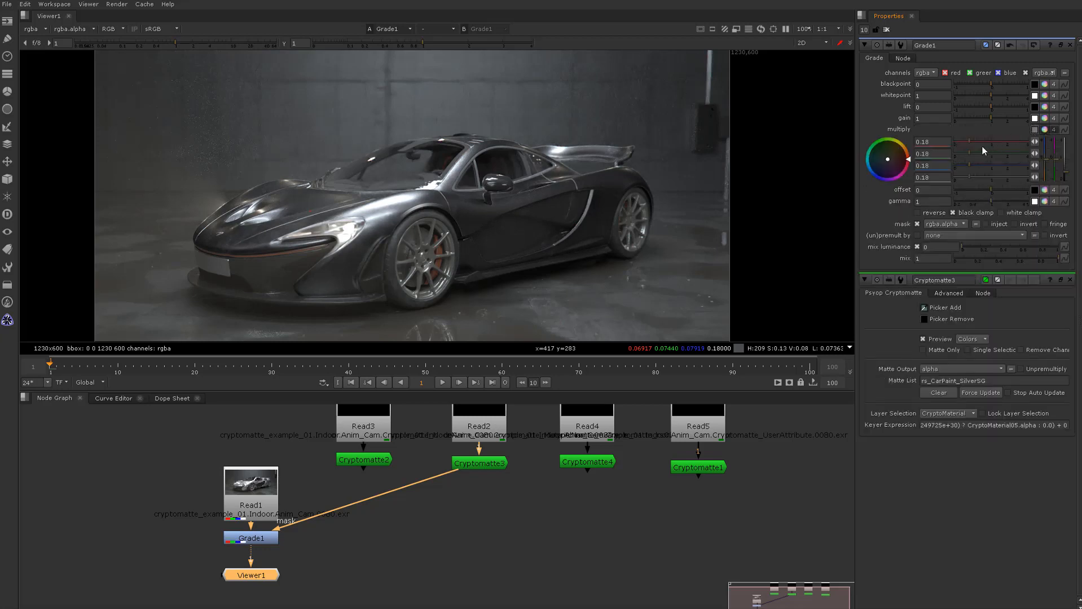
left_click_drag(981, 146, 972, 171)
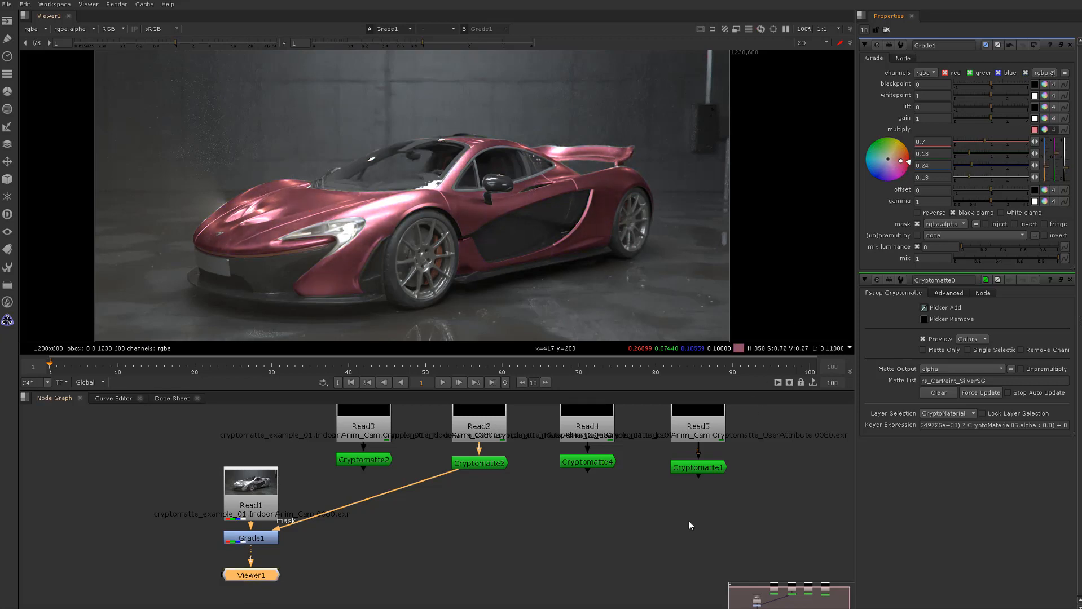
left_click(655, 530)
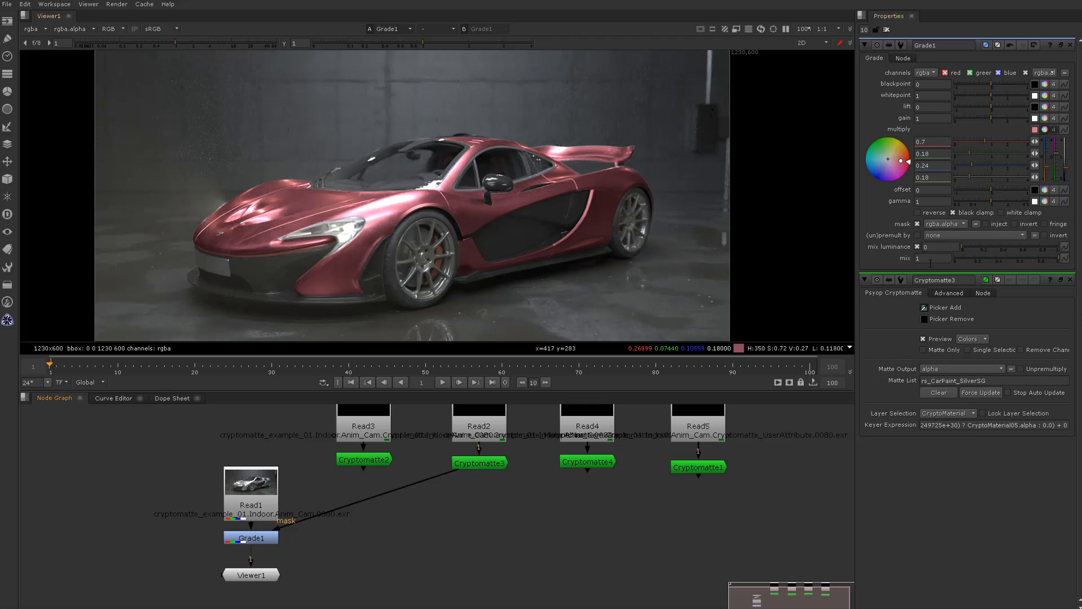
left_click_drag(981, 169, 993, 173)
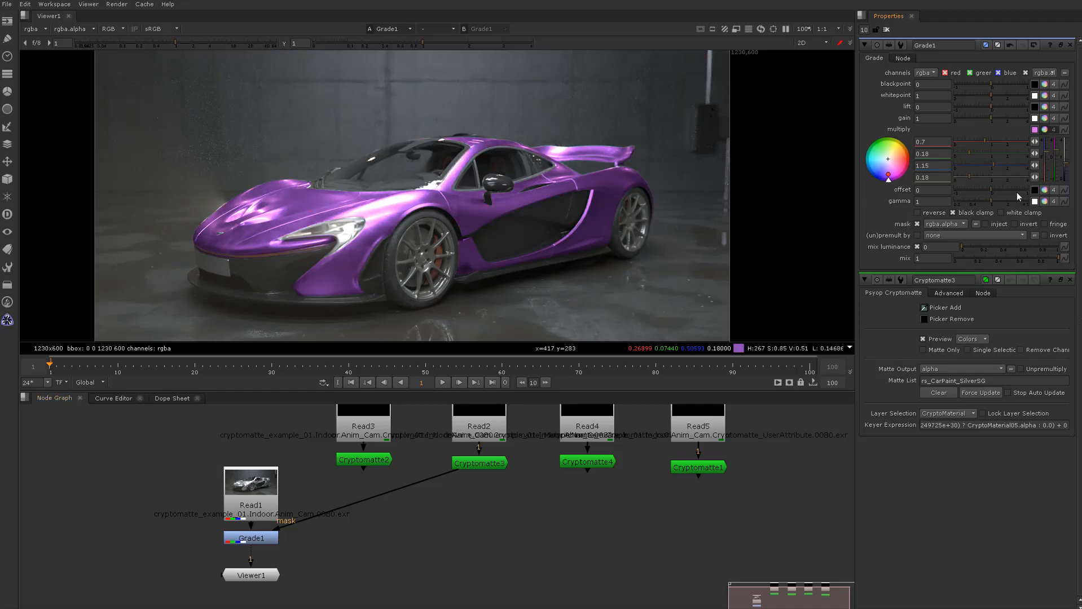
Step: Tint the car paint blue by setting the Grade's multiply to red 0.32, green 0.6, blue 1.173333 and alpha 0.48
left_click(1044, 130)
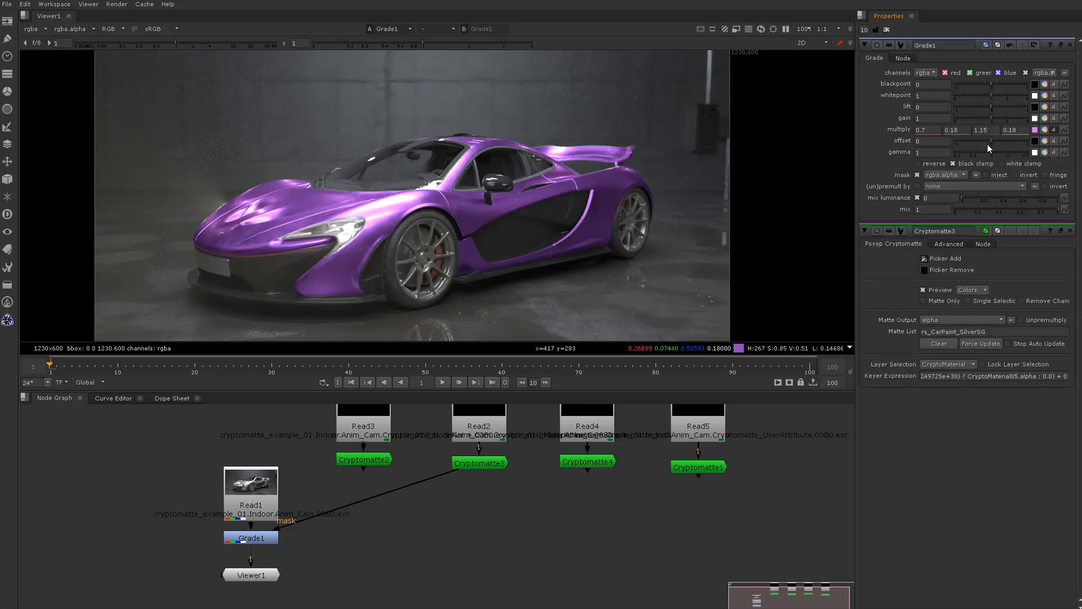
left_click(1044, 130)
left_click(1045, 130)
left_click(1043, 131)
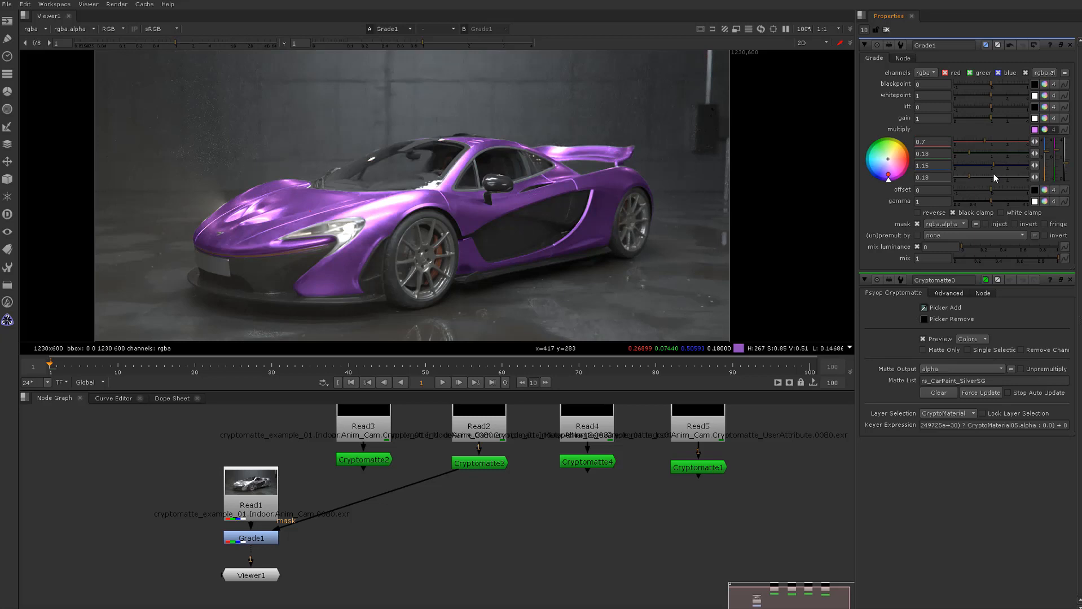
mouse_move(1065, 164)
left_mouse_down()
mouse_move(1067, 175)
mouse_move(1070, 167)
left_mouse_up()
left_click_drag(961, 179, 975, 148)
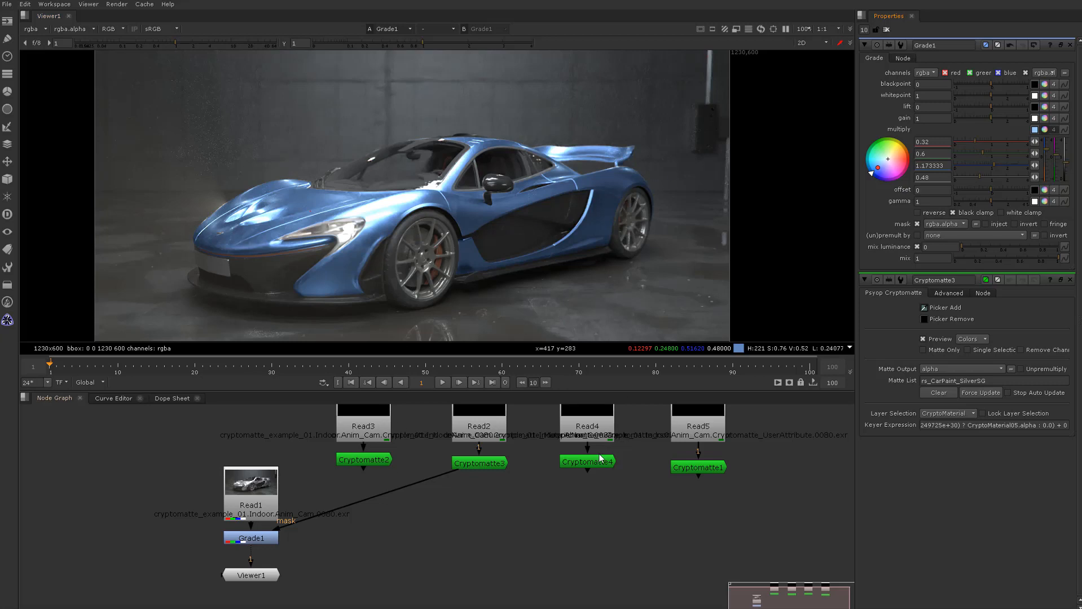
Step: Add a second Grade node below the first one and move the Viewer node down to make room
left_click(253, 541)
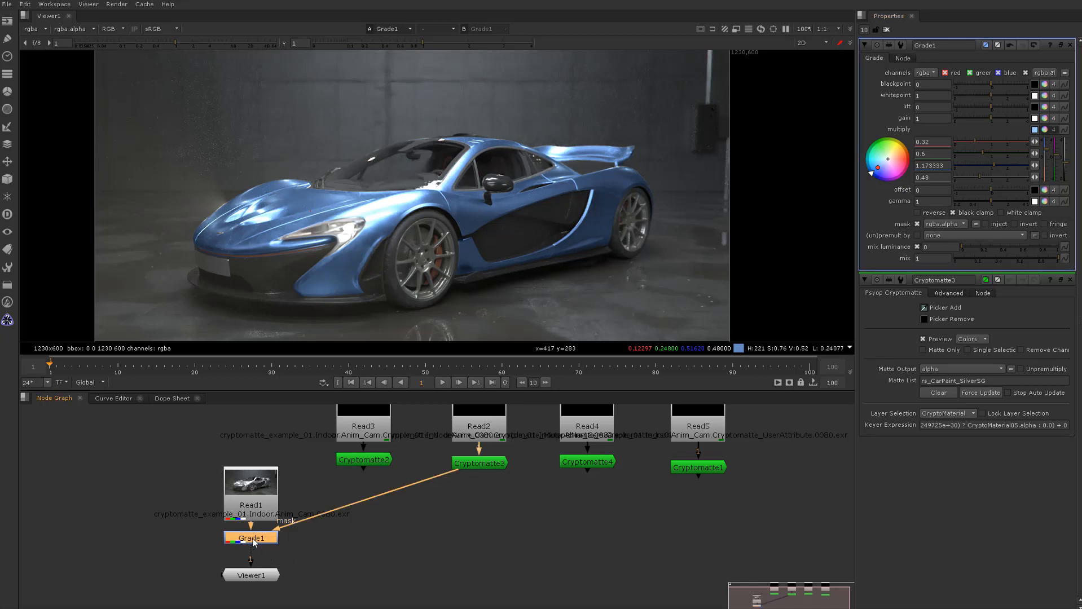
key("g")
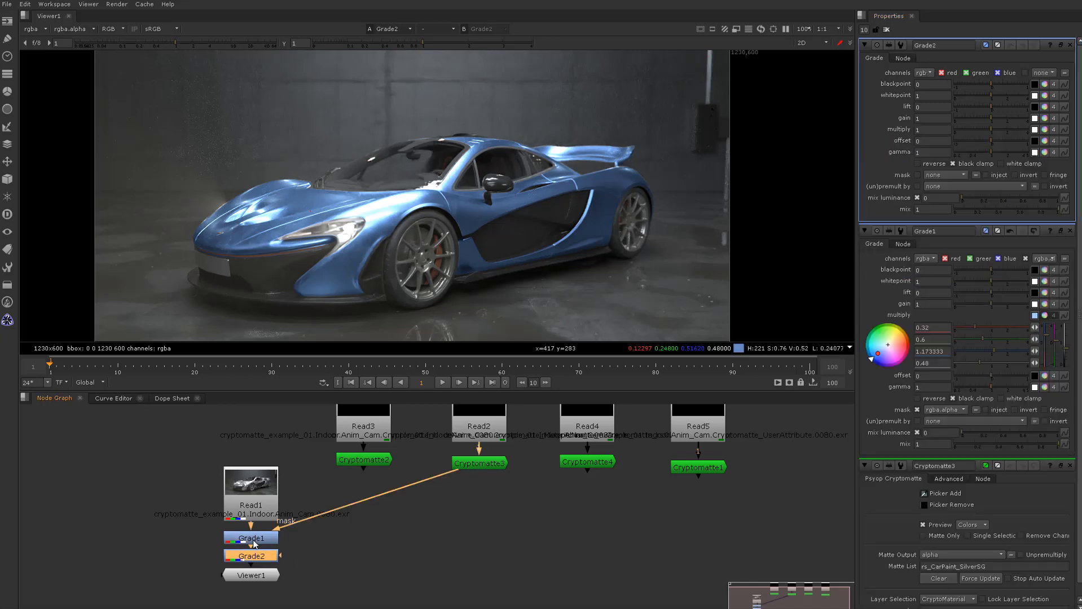
left_click(259, 587)
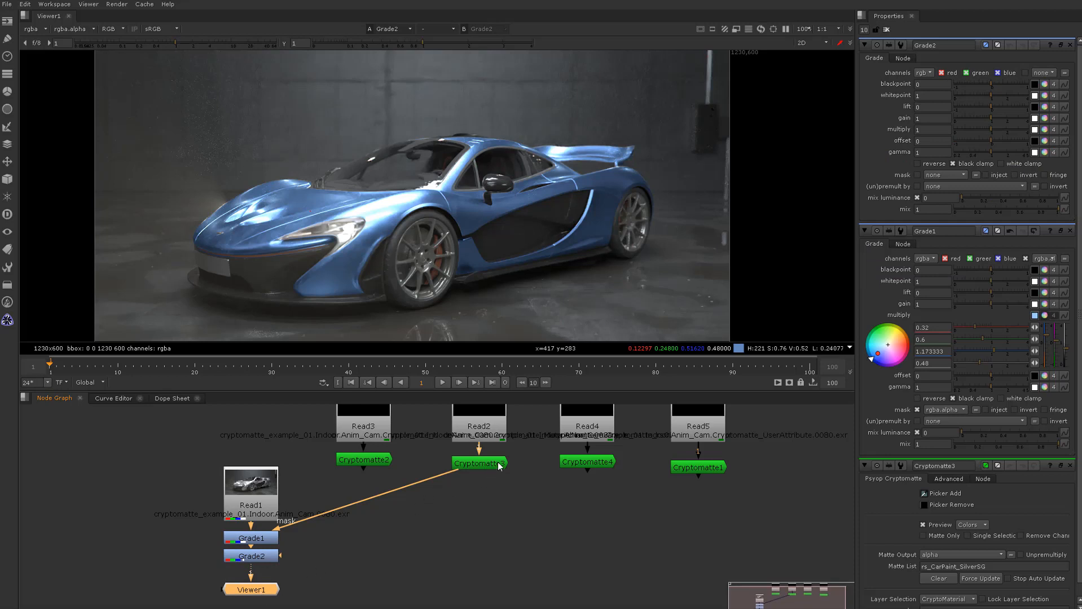
Step: View the object ID, user attribute and NodeName Cryptomatte nodes in turn, and select the NodeName one
left_click(590, 464)
key("1")
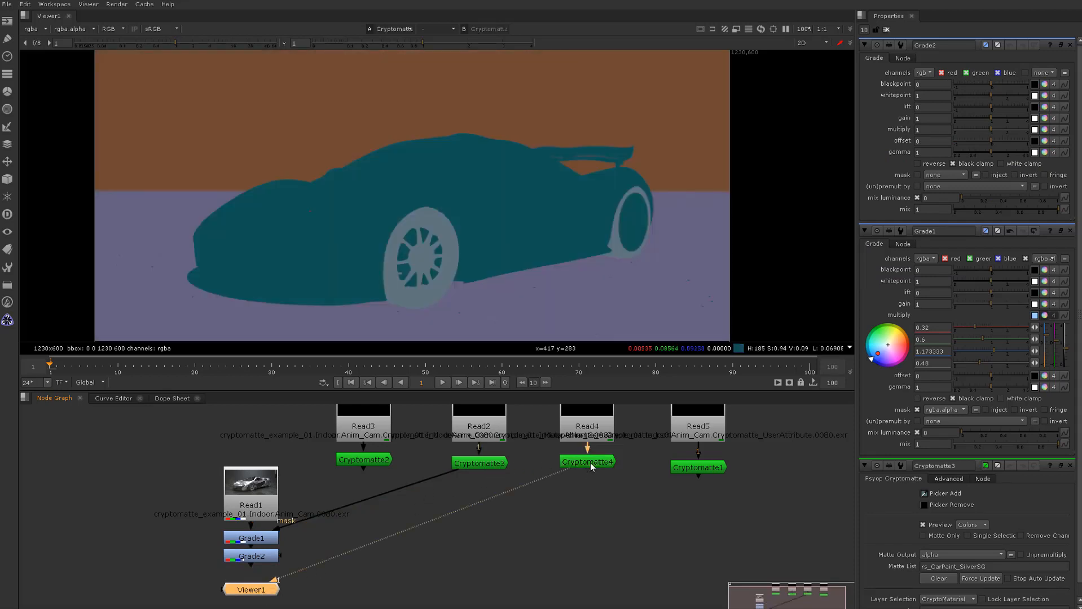
left_click(691, 468)
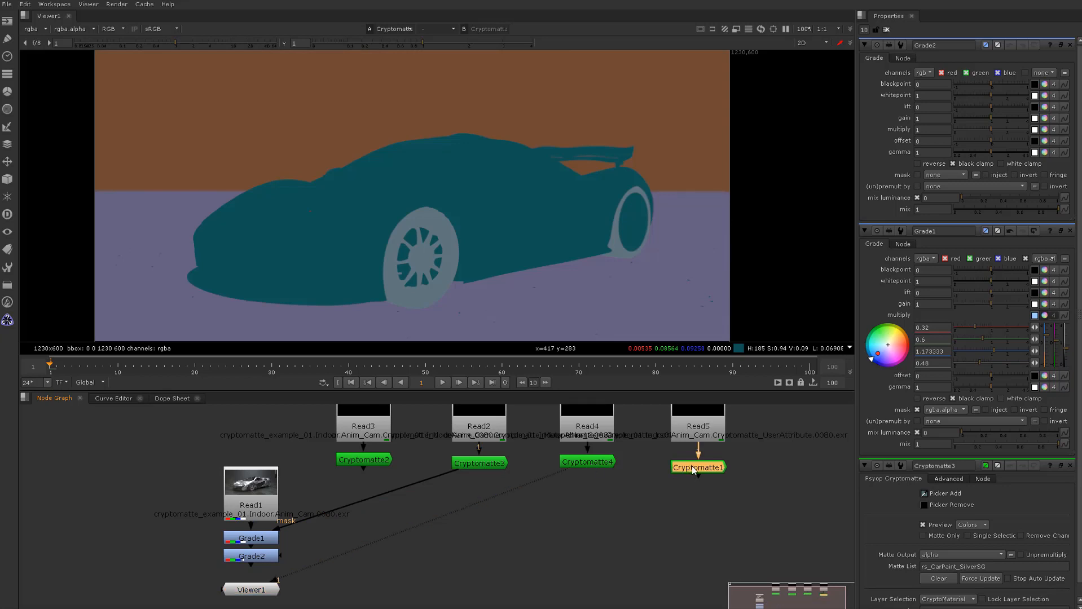
key("1")
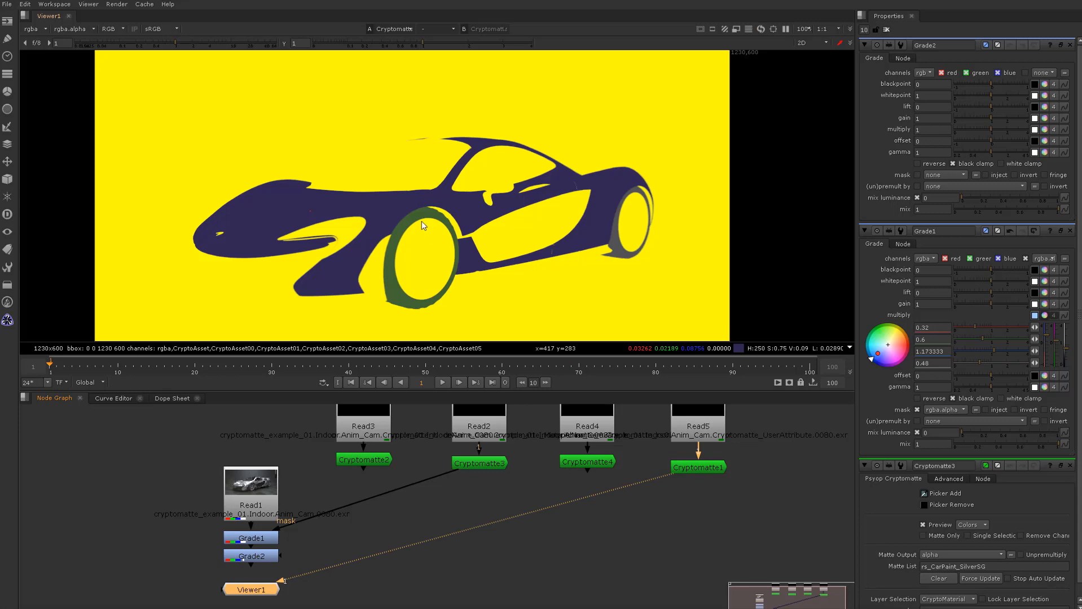
left_click(372, 461)
key("1")
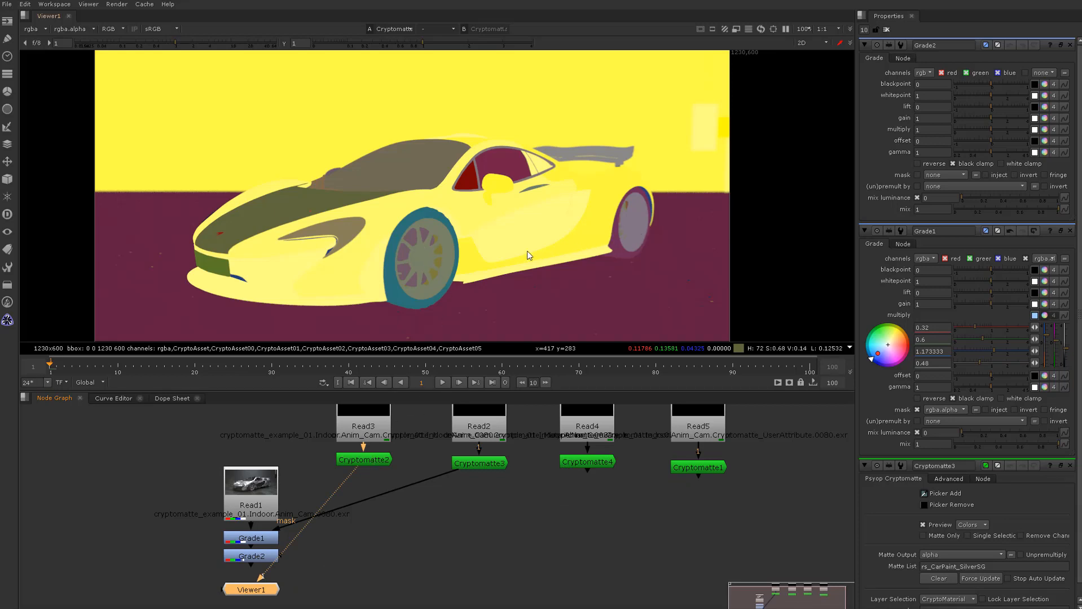
left_click(369, 461)
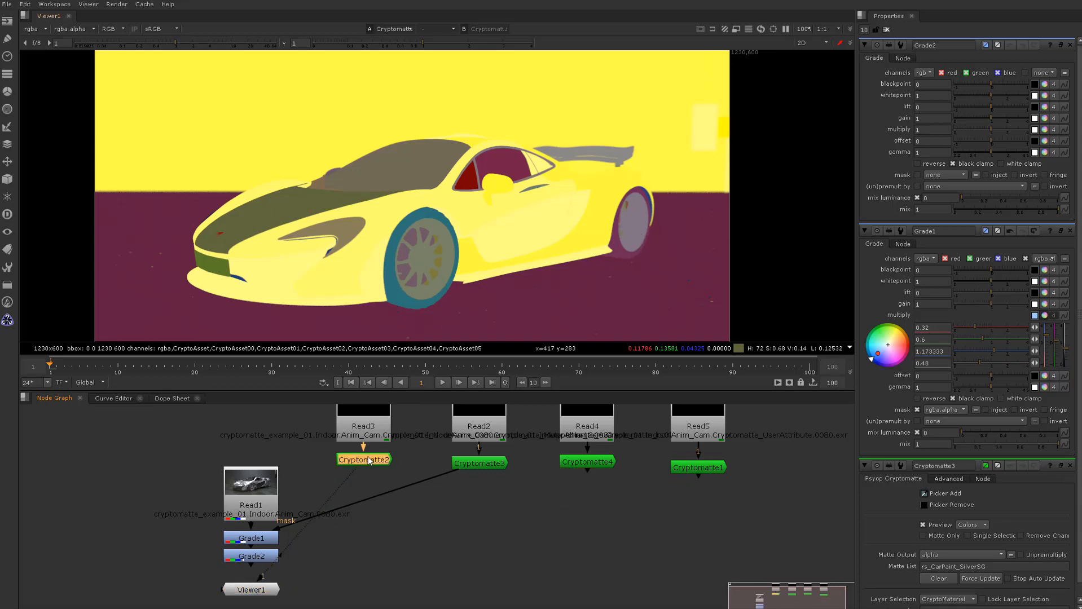
Step: Show only the NodeName Cryptomatte's properties, try adding the front wheel rim to its existing matte, and view the alpha
double_click(370, 460)
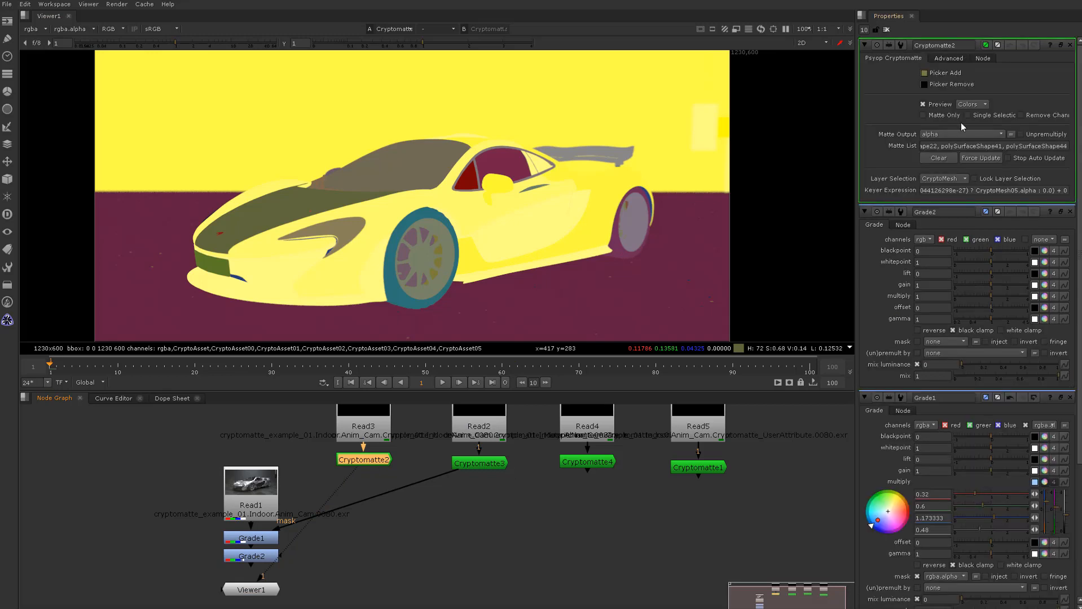
left_click(885, 31)
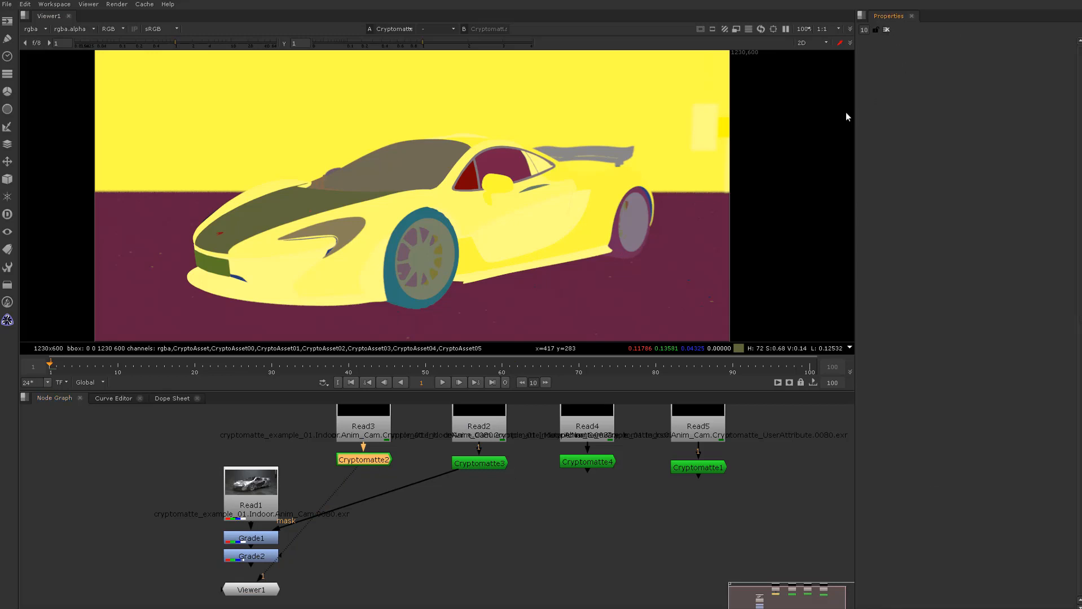
double_click(370, 462)
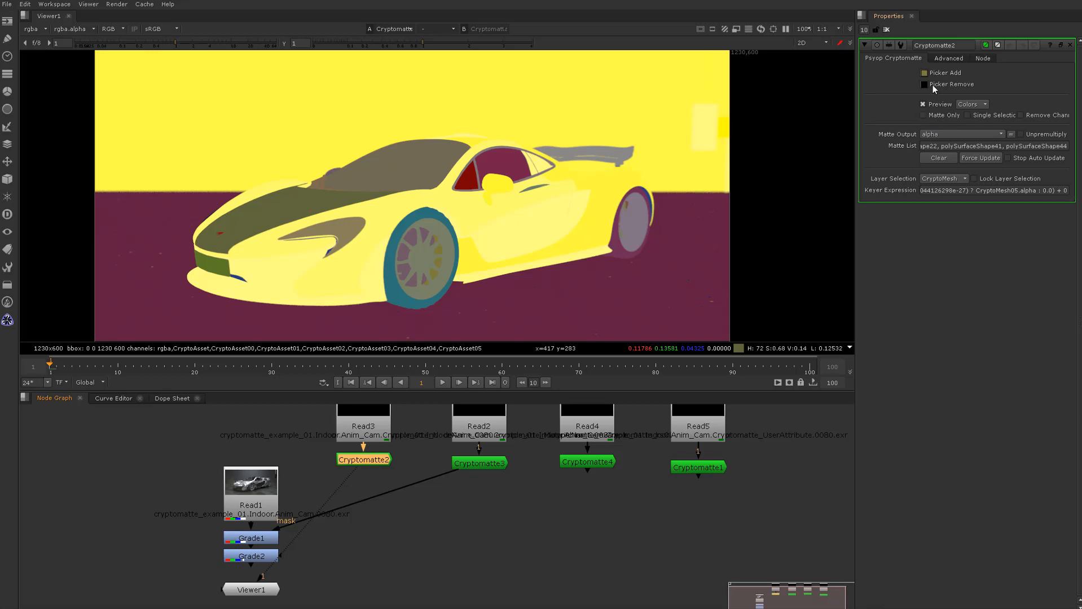
left_click(923, 73)
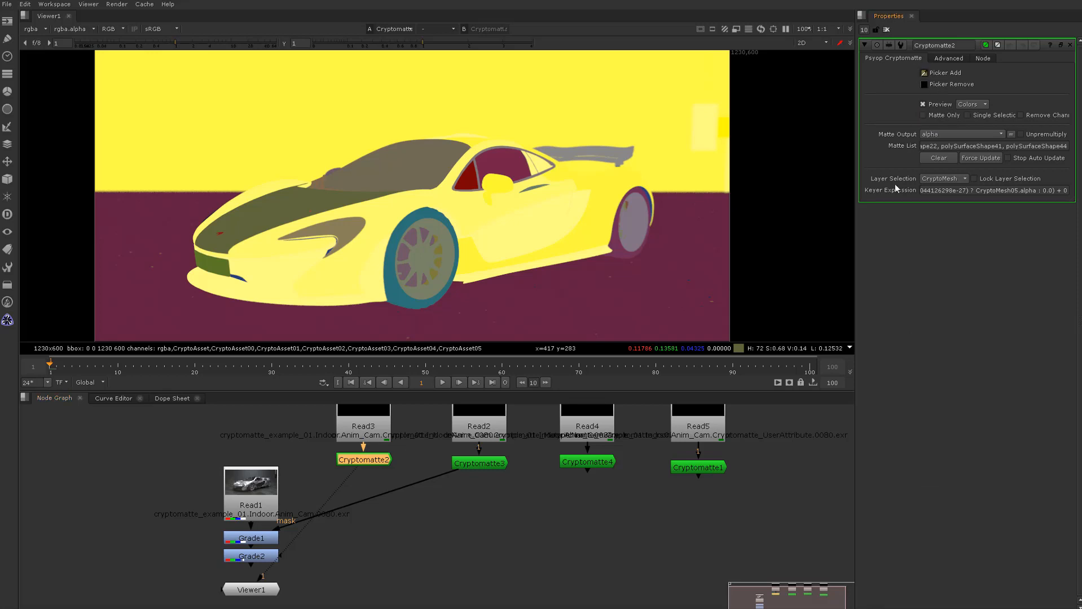
left_click(432, 231, "ctrl")
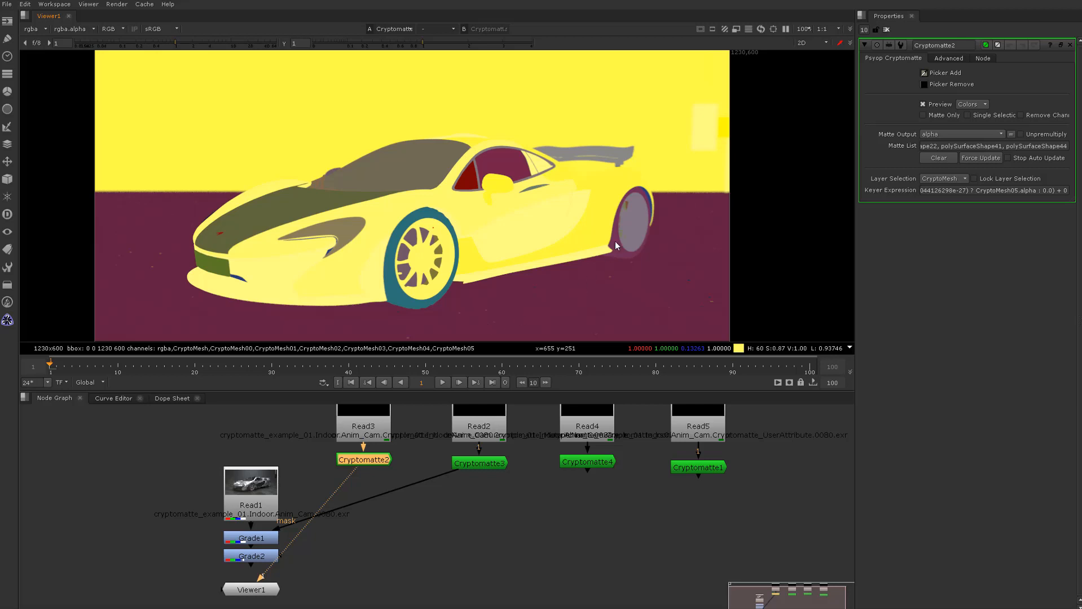
key("a")
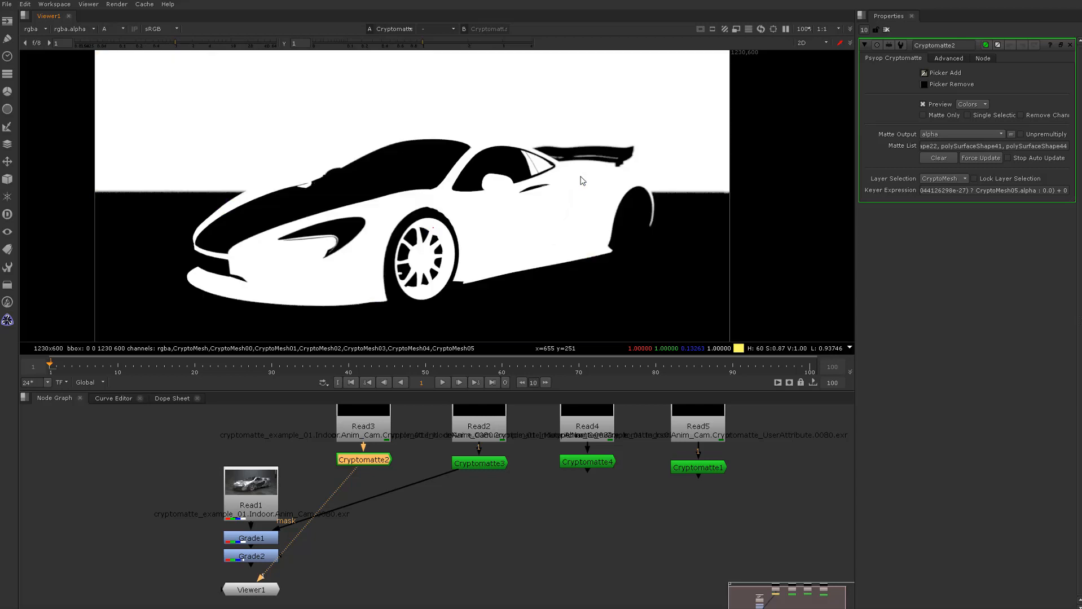
Step: Clear the matte list of the NodeName Cryptomatte
left_click_drag(941, 148, 897, 136)
left_click(929, 145)
left_click(939, 160)
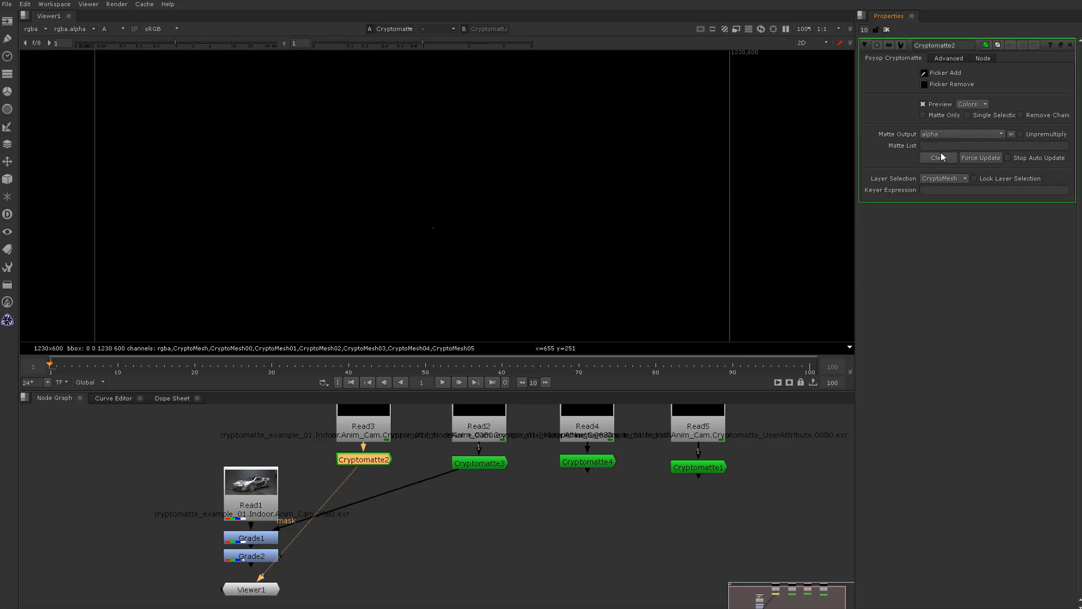
Step: View the user attribute Cryptomatte in colour and try to pick the car body with the NodeName Cryptomatte's picker still active
left_click(697, 469)
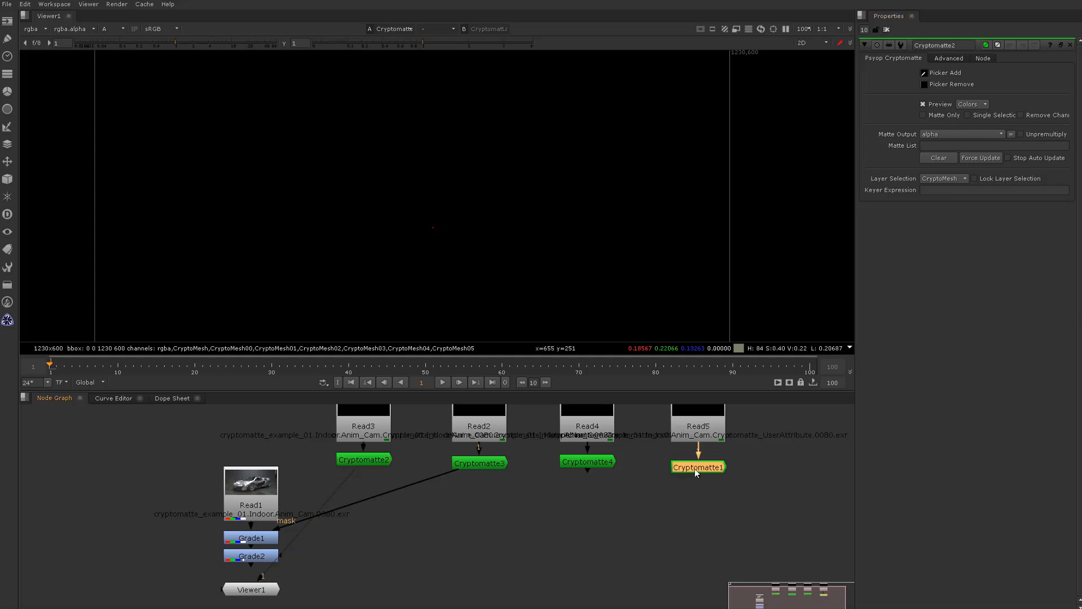
key("1")
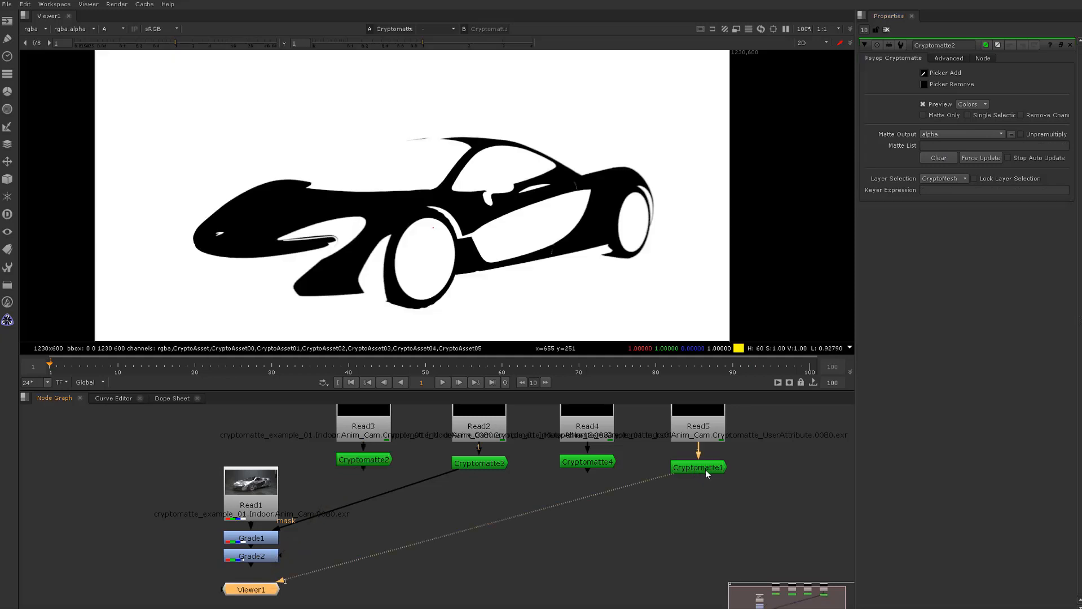
left_click(702, 469)
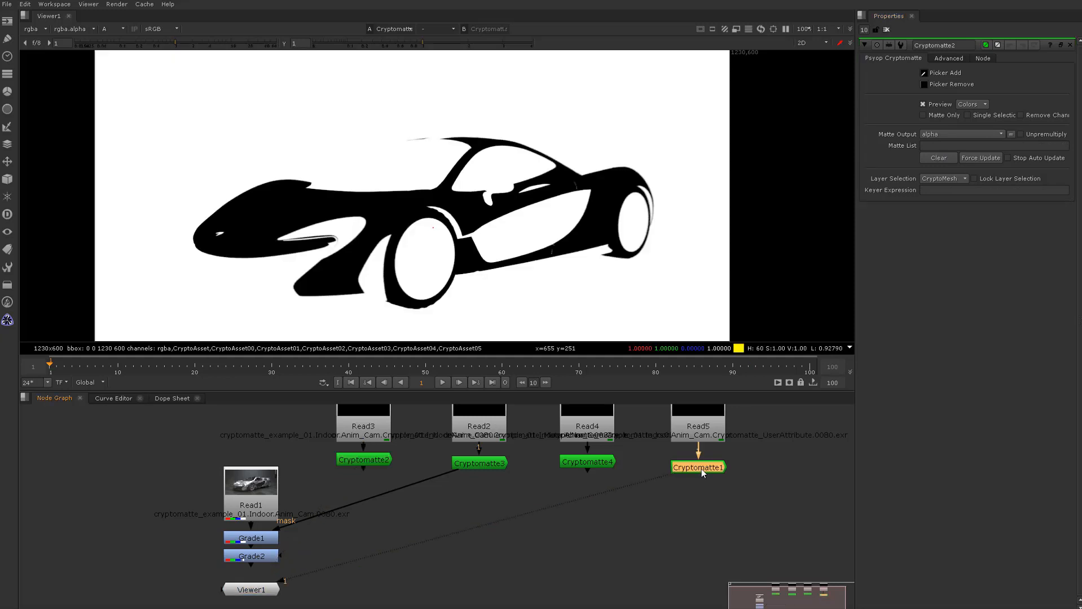
key("a")
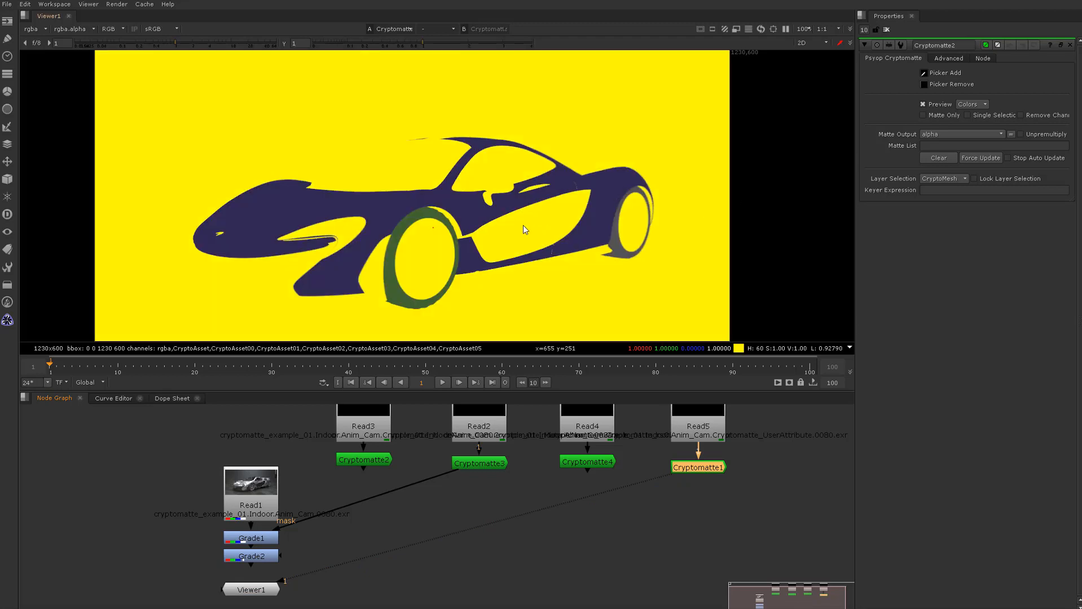
left_click(400, 207, "ctrl")
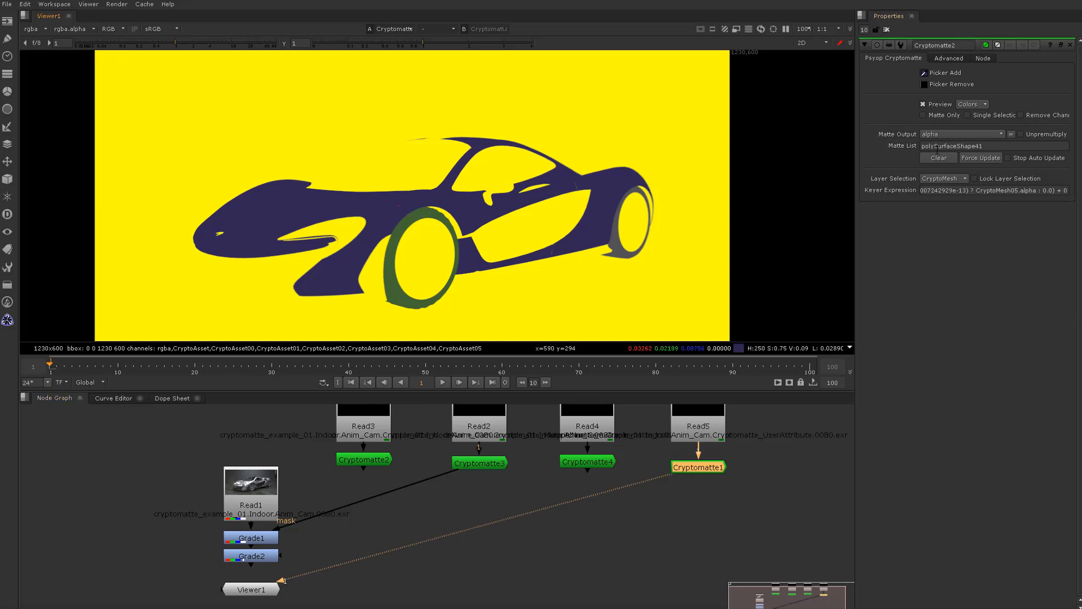
Step: Show only the user attribute Cryptomatte's properties and clear its matte list
double_click(697, 466)
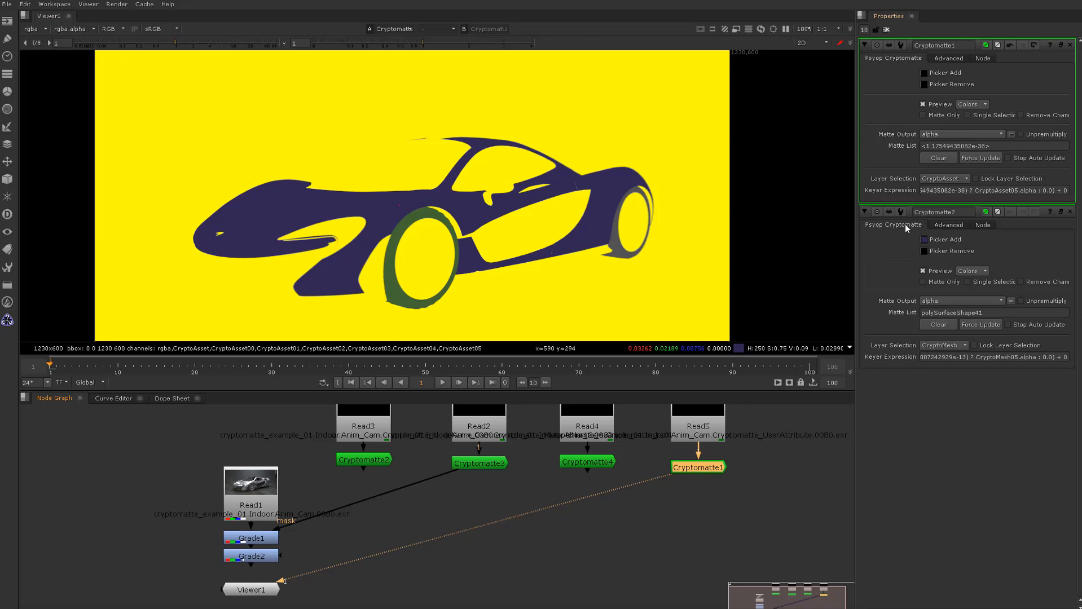
left_click(1069, 212)
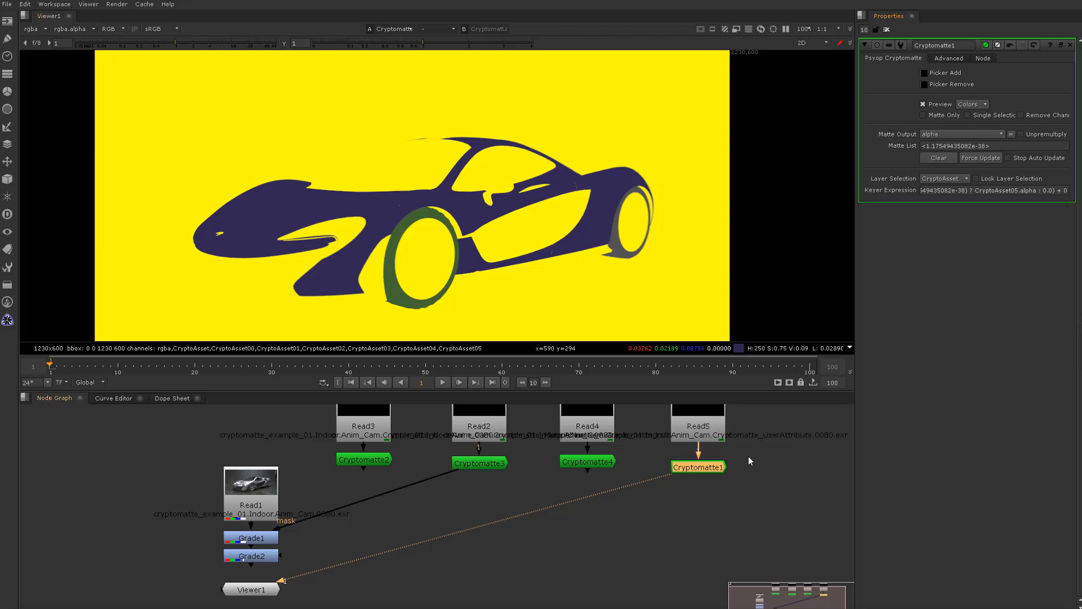
left_click(936, 159)
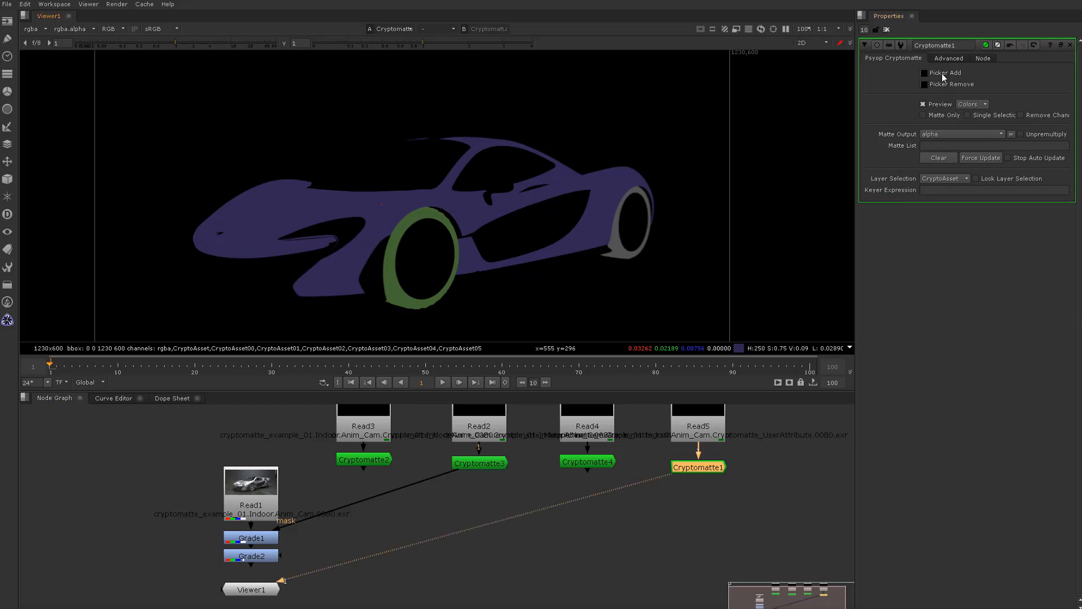
Step: Try adding the car body to the user attribute Cryptomatte's matte, and clear the matte list again
left_click(923, 74)
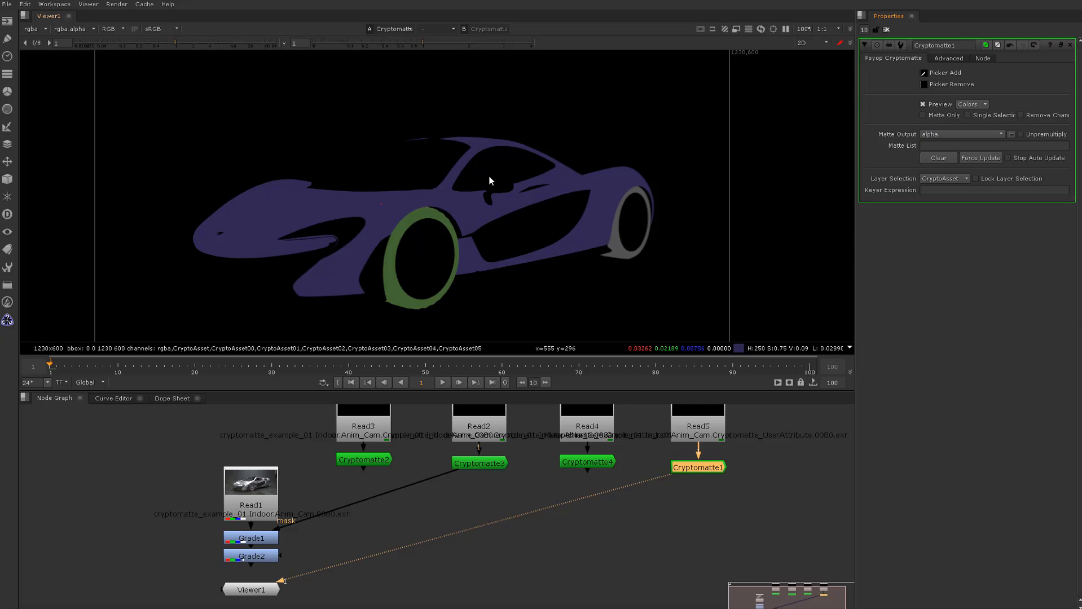
left_click(405, 200, "ctrl")
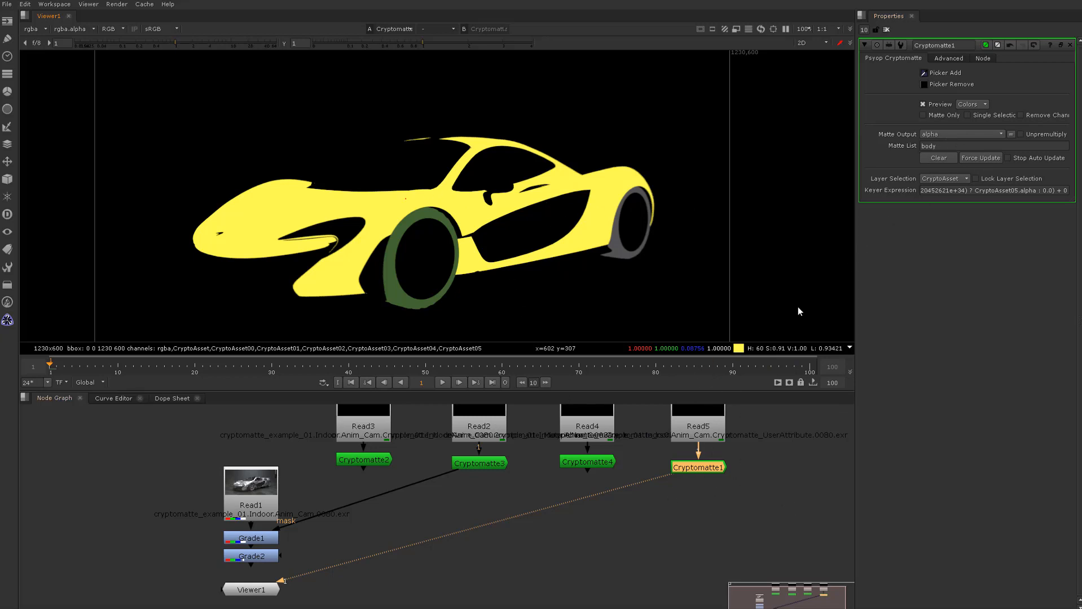
left_click(938, 159)
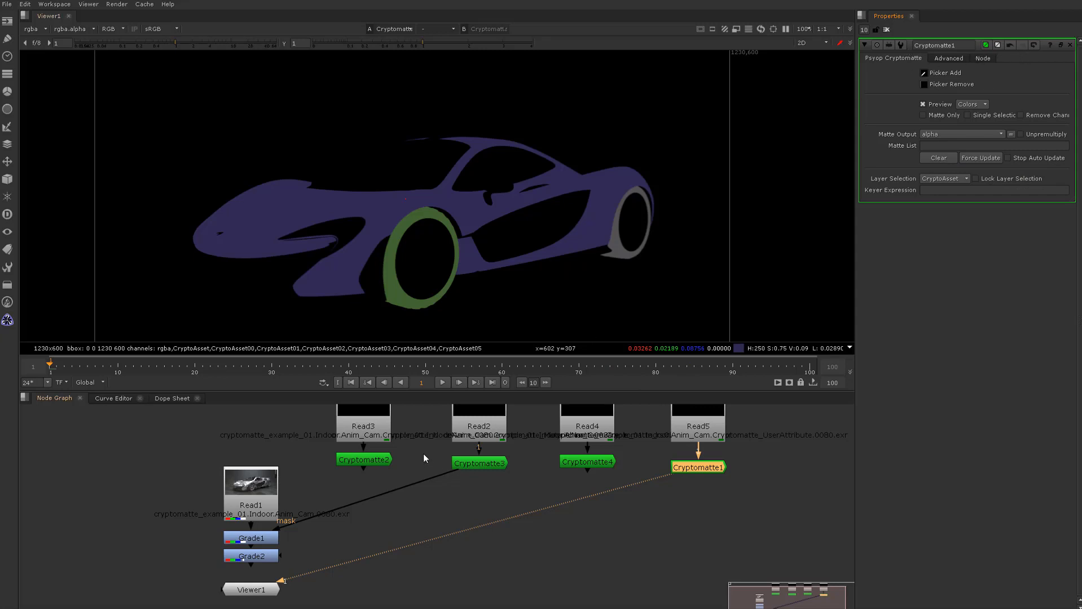
Step: View the NodeName Cryptomatte, show only its properties, and clear its matte list
left_click(354, 461)
key("1")
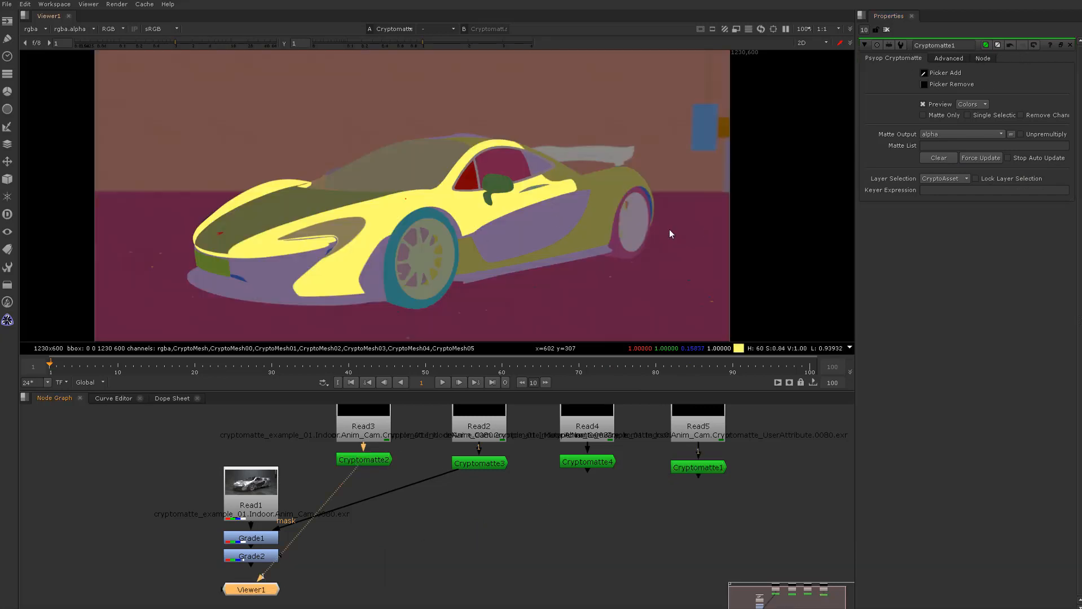
left_click(1069, 45)
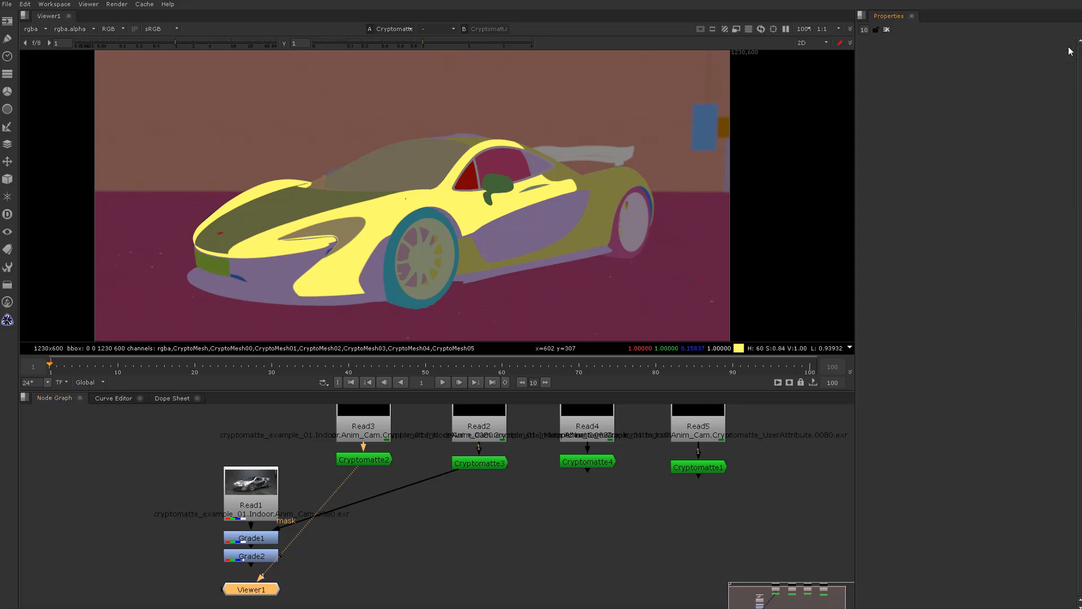
double_click(373, 459)
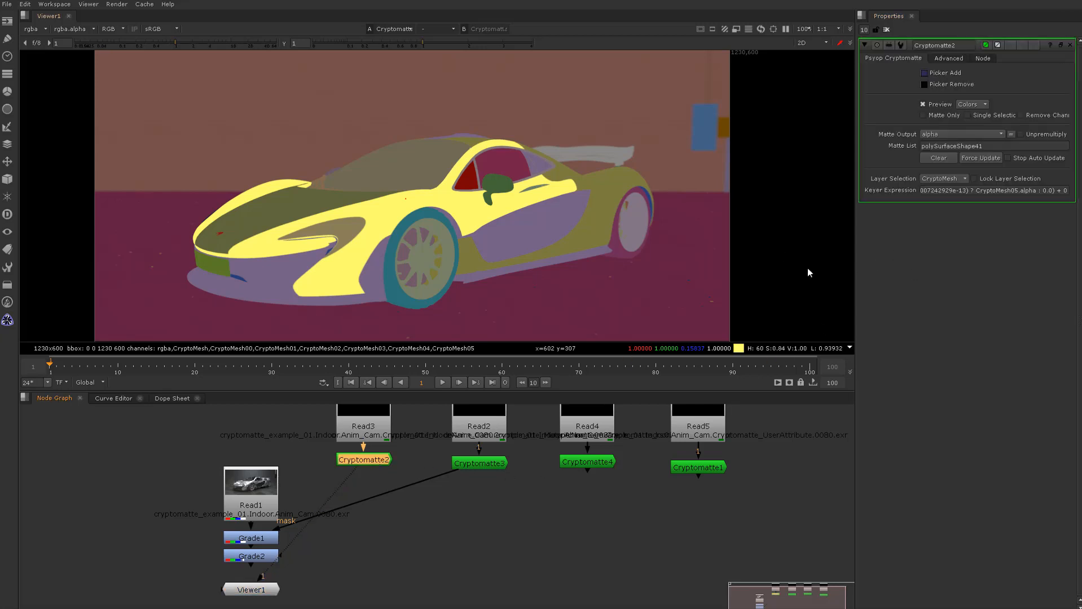
left_click(938, 158)
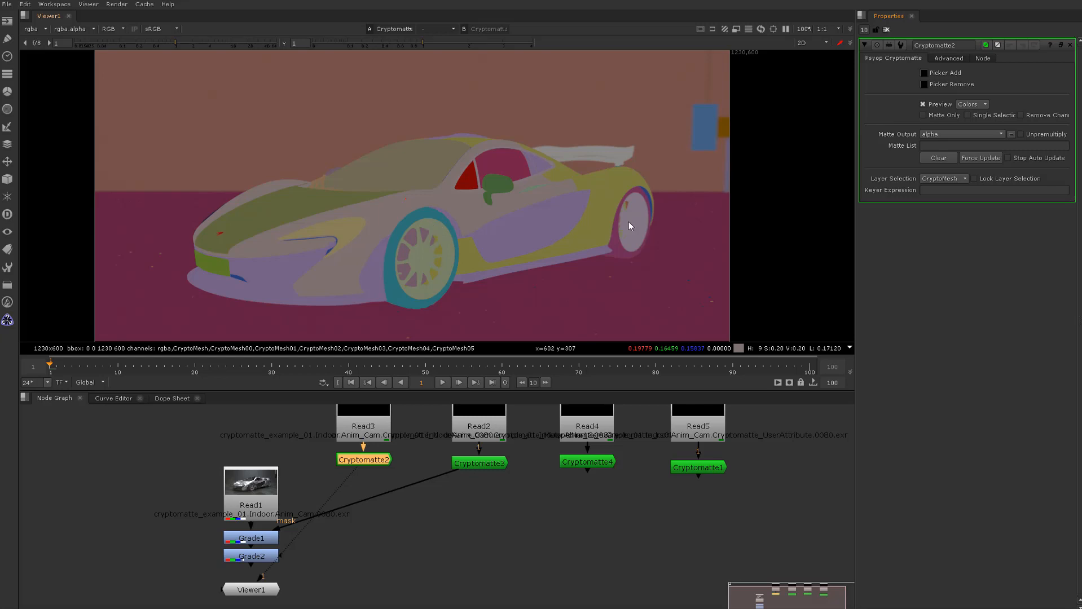
Step: Add the front and rear wheel rims to the NodeName Cryptomatte's matte and check the result in the alpha channel
left_click(435, 229, "ctrl")
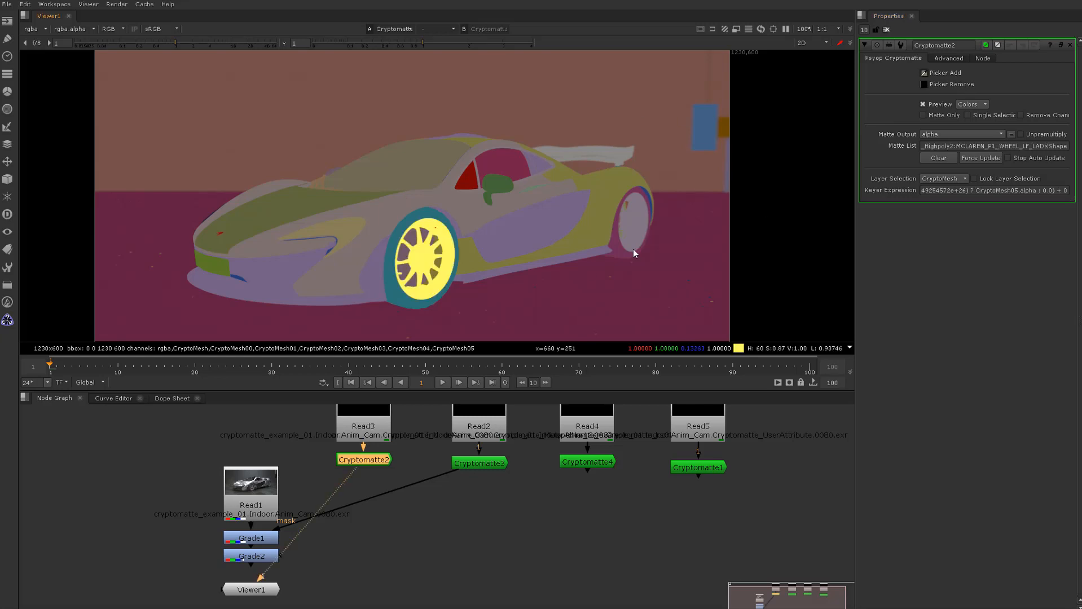
left_click(639, 202, "ctrl")
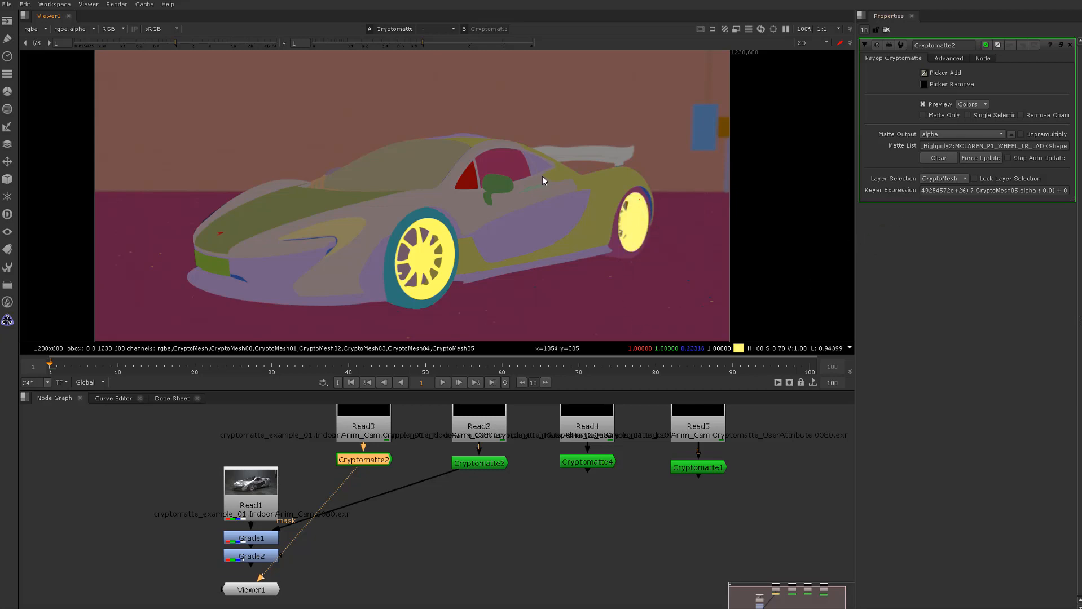
key("a")
key("a")
key("a")
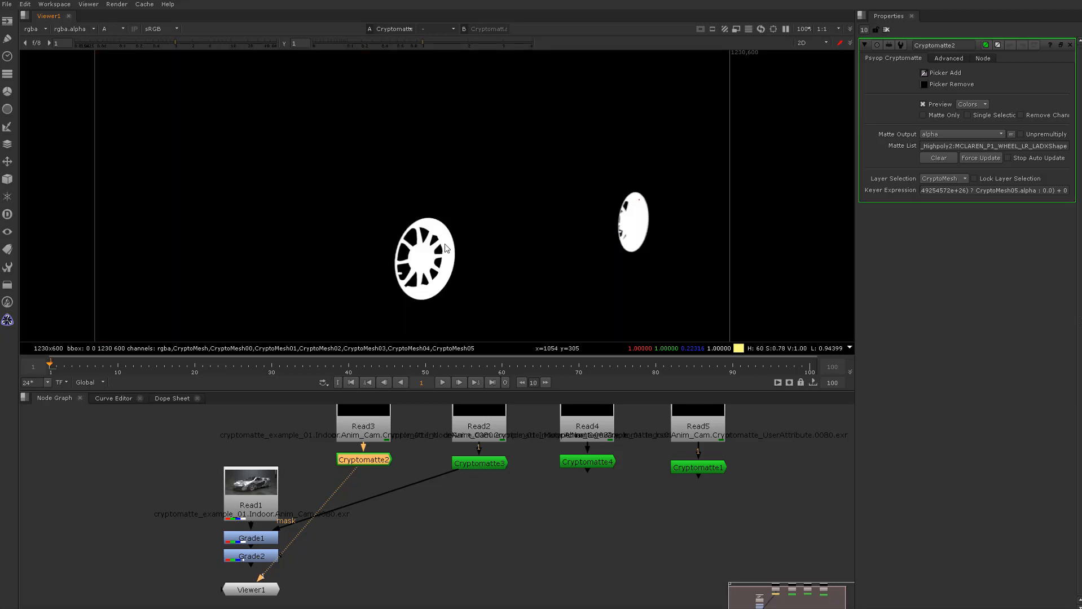
key("a")
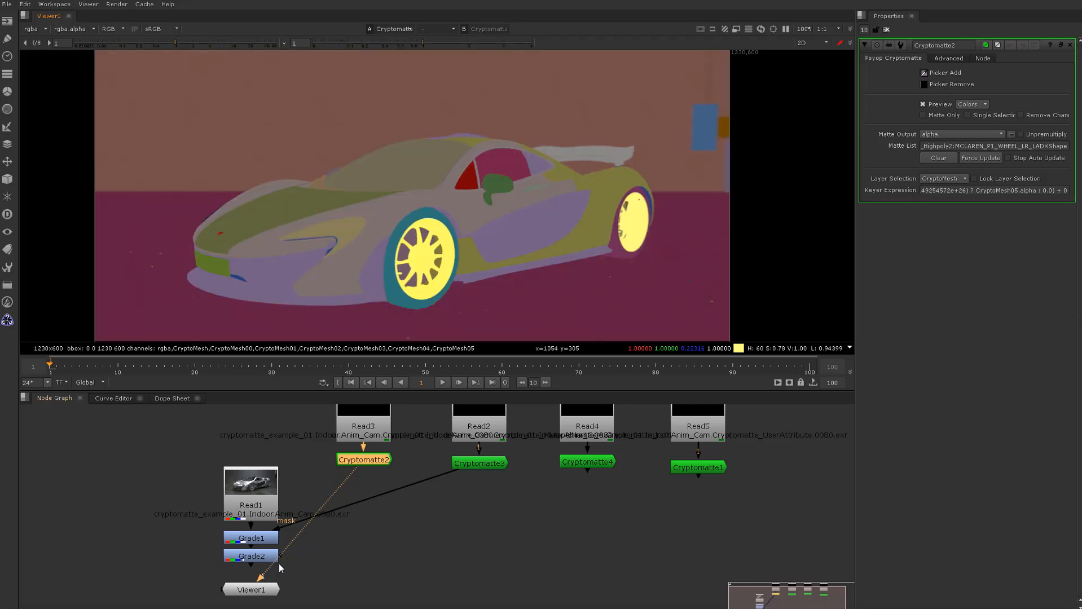
Step: Connect Grade2's mask input to the NodeName Cryptomatte and view Grade2's output
left_click_drag(283, 560, 369, 466)
left_click(251, 557)
key("1")
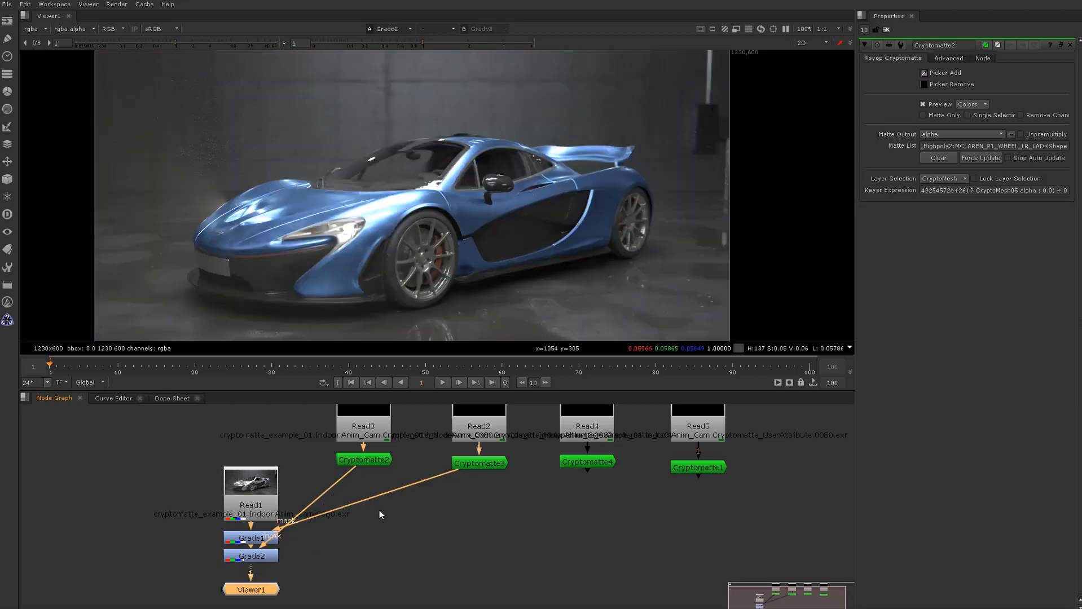
Step: Tint the wheel rims orange by setting Grade2's multiply to red 2, green 0.747326 and blue 0.249191
left_click(262, 559)
double_click(261, 559)
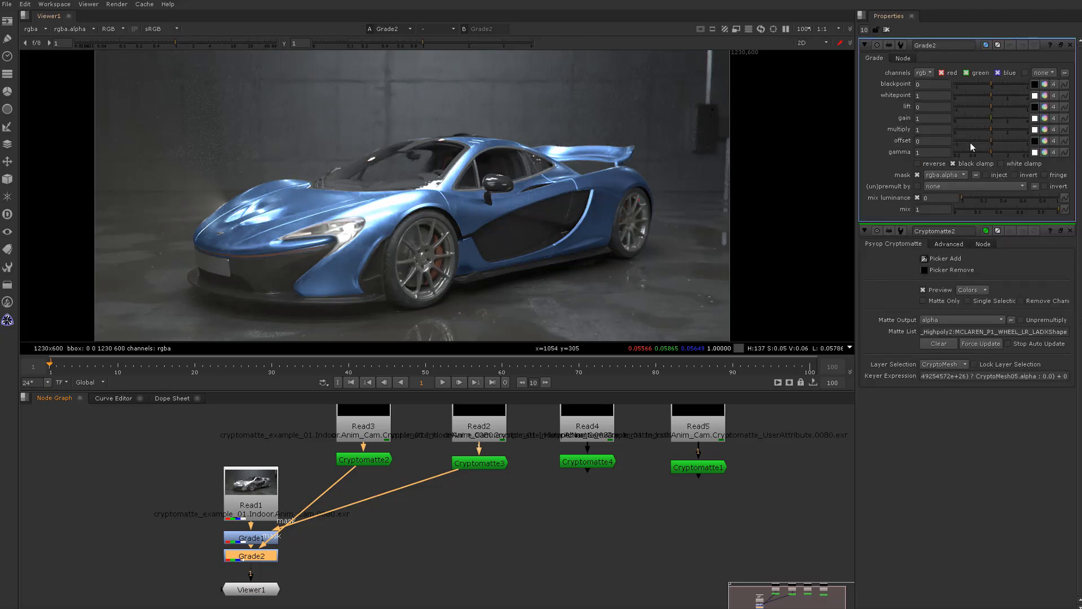
left_click(1044, 130)
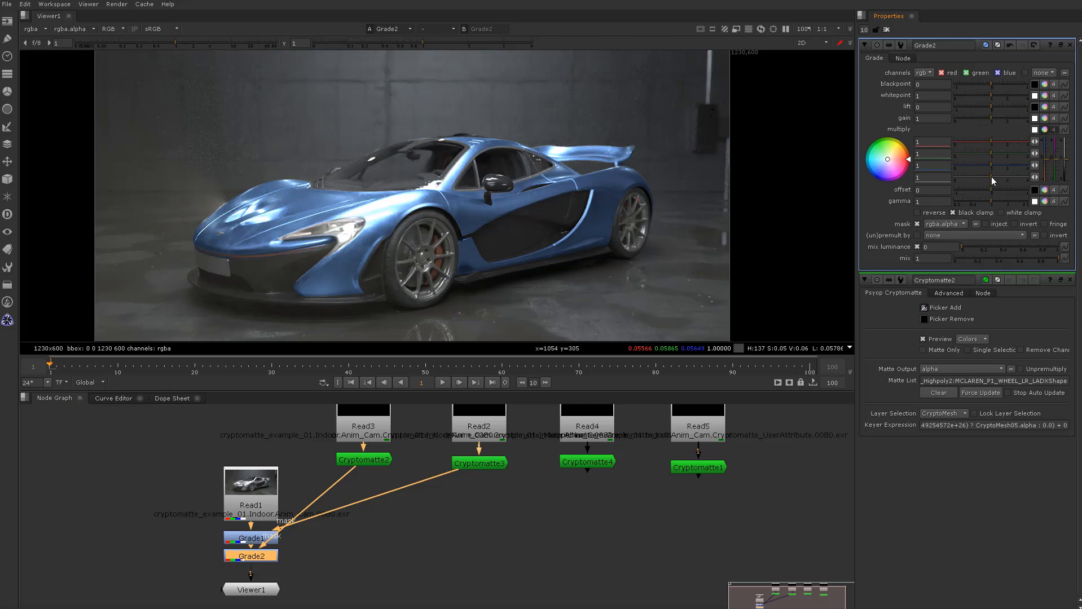
left_click_drag(994, 166, 1007, 141)
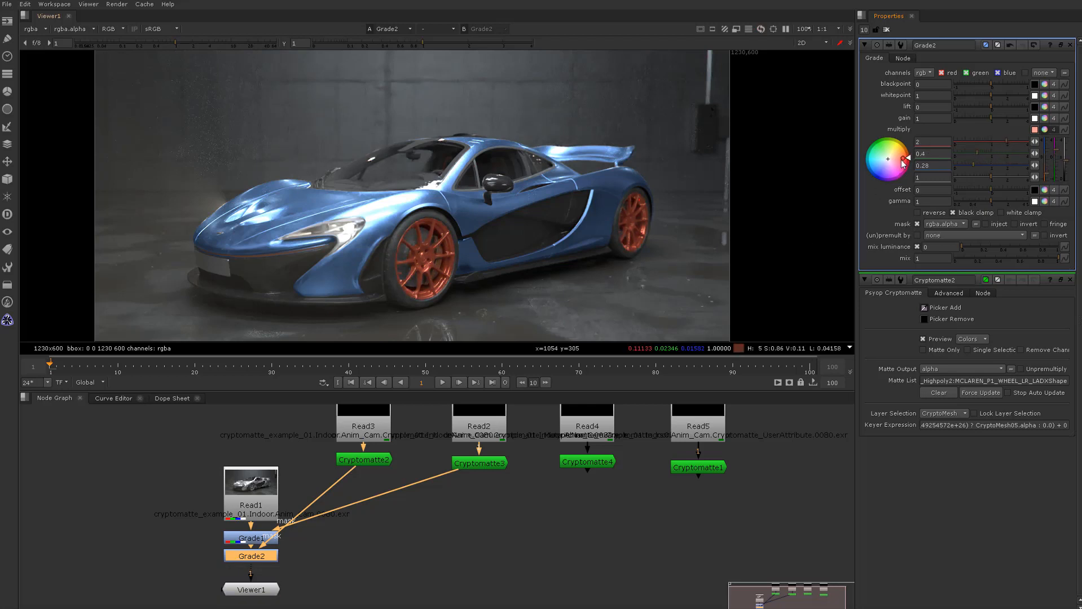
left_click_drag(901, 165, 866, 164)
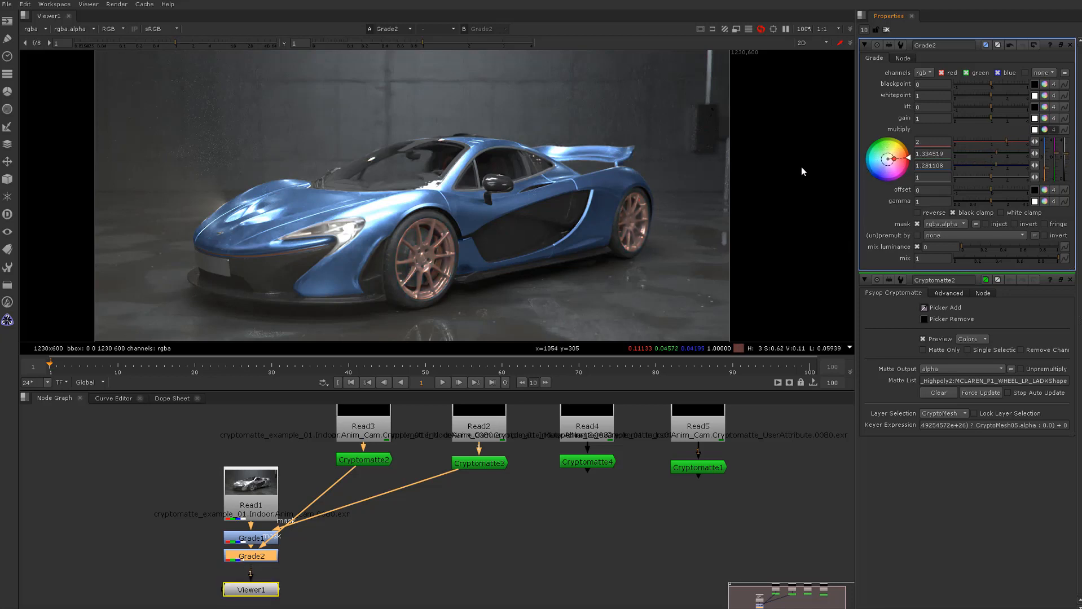
mouse_move(707, 174)
left_mouse_down()
mouse_move(673, 176)
mouse_move(934, 172)
mouse_move(892, 168)
mouse_move(908, 170)
mouse_move(900, 182)
mouse_move(869, 192)
mouse_move(843, 180)
mouse_move(845, 142)
mouse_move(871, 127)
mouse_move(921, 151)
left_mouse_up()
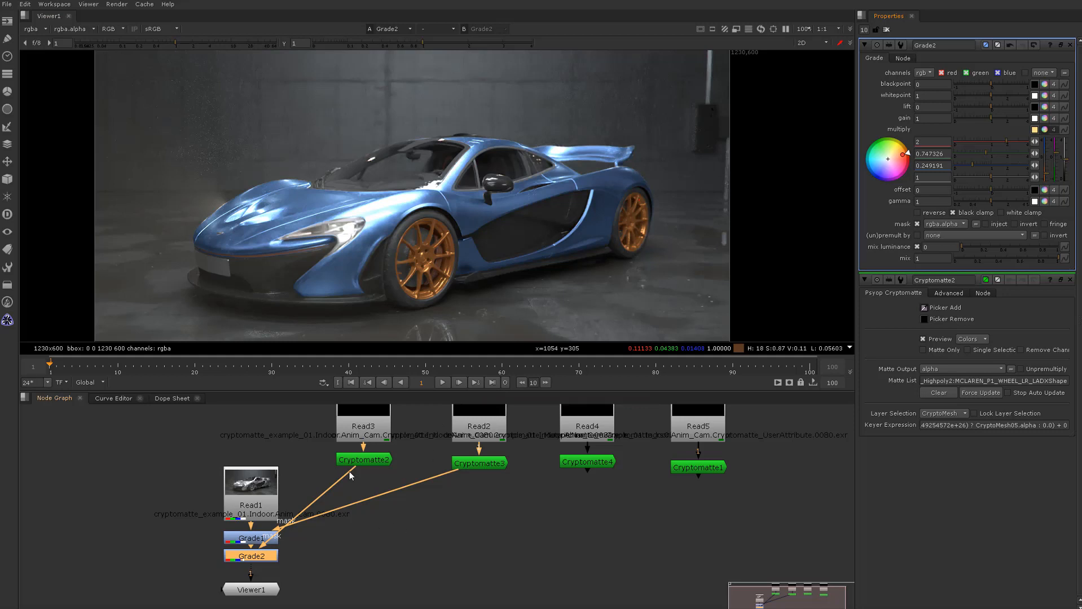
Step: Move the beauty render's Read1 node slightly up, away from the Grade nodes, and deselect it
left_click_drag(257, 496, 256, 488)
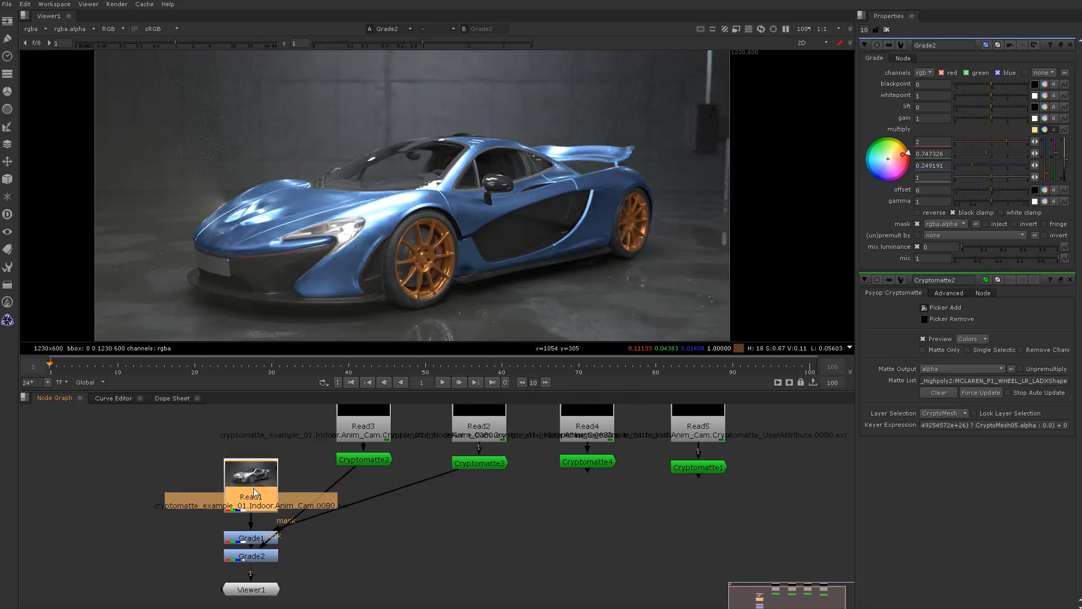
left_click(548, 605)
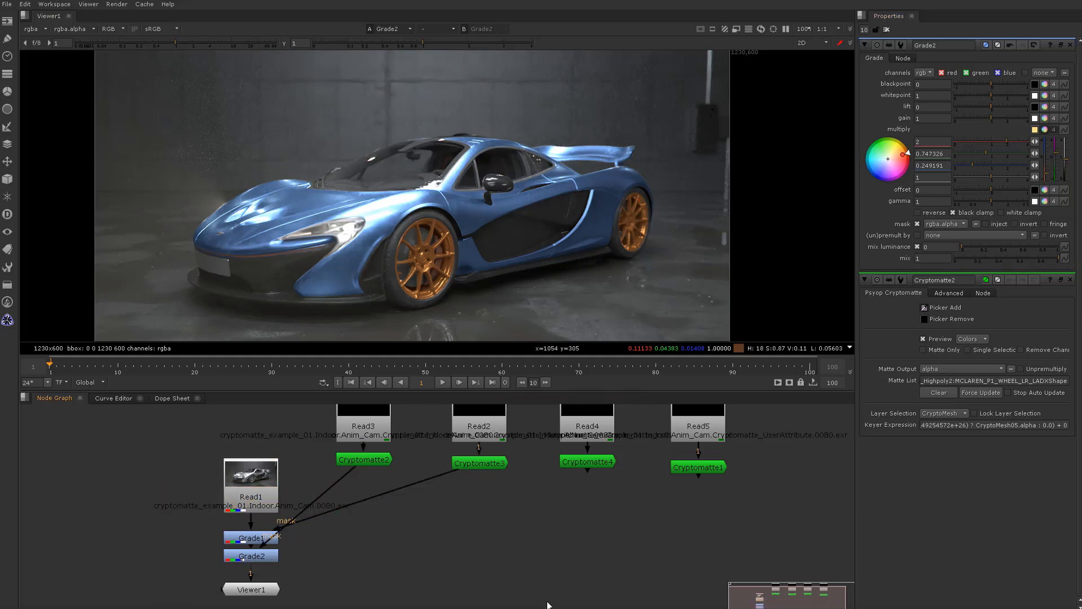